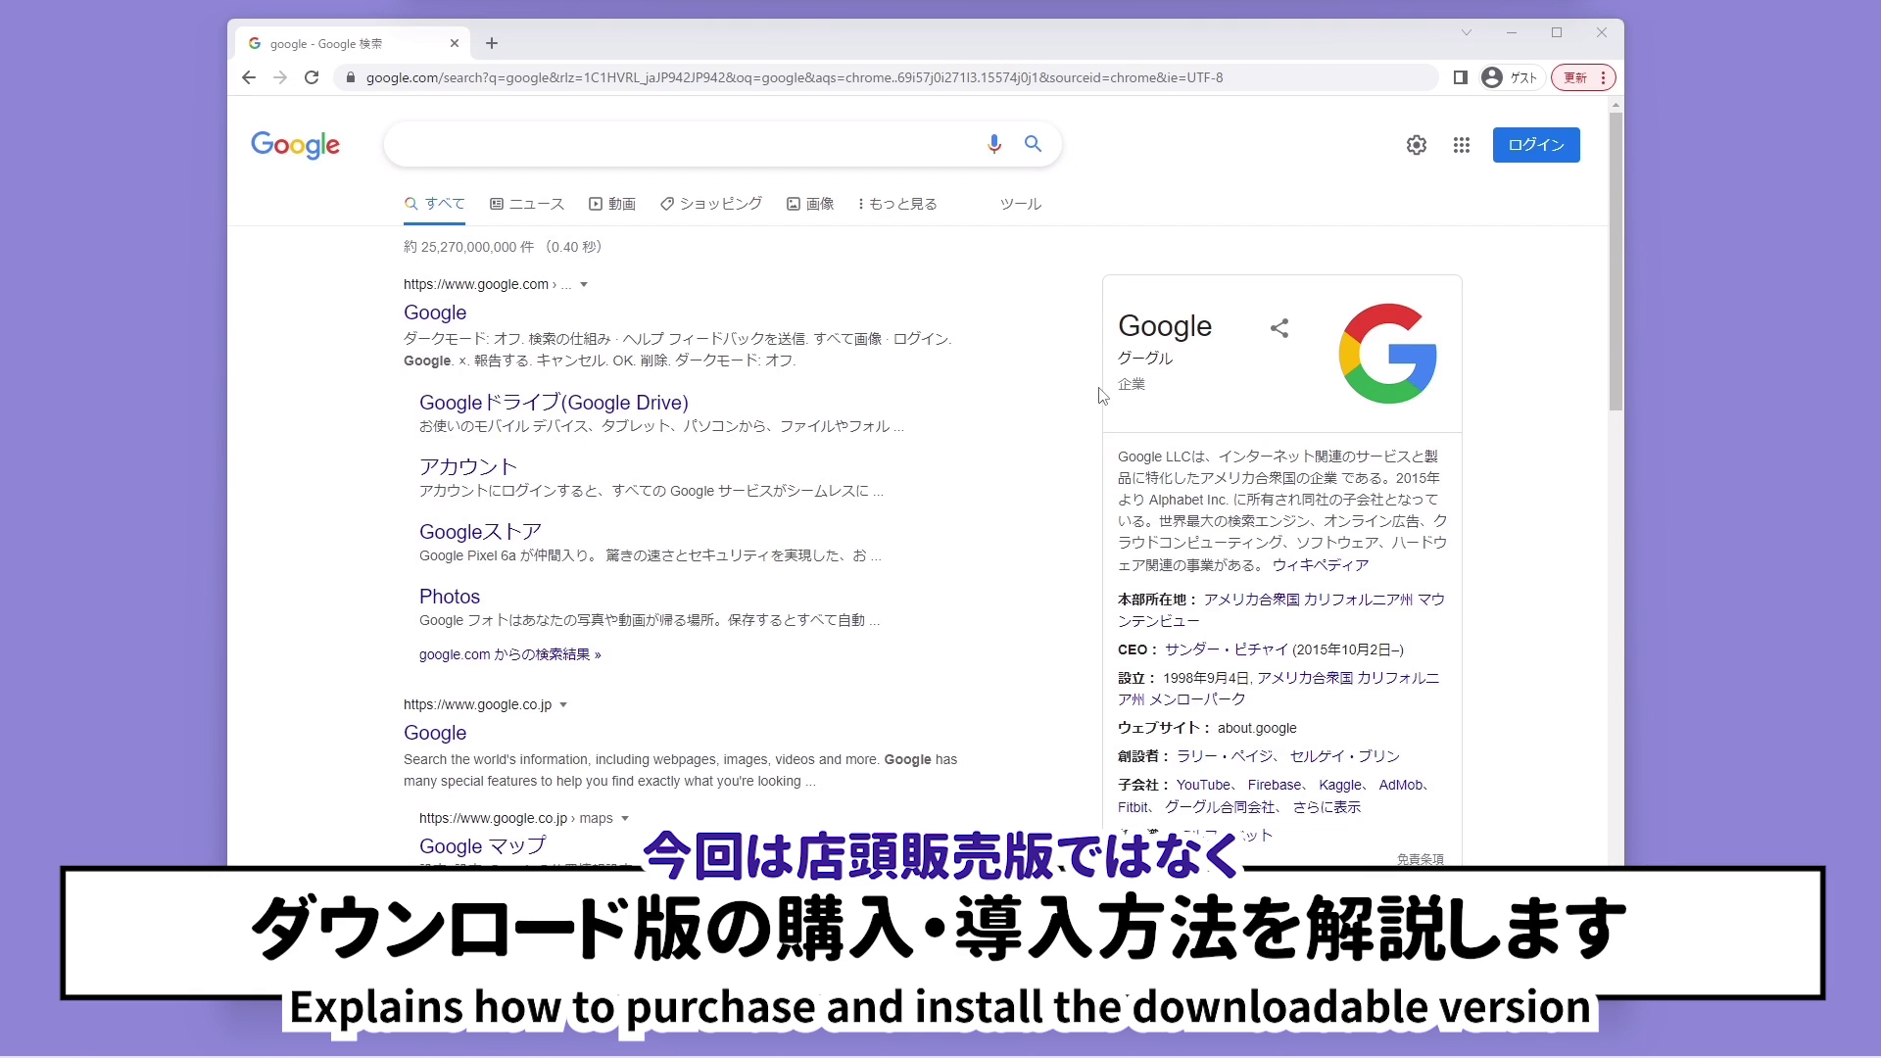
Step: Search Google for "CLIP STUDIO PAINT" and open the official clipstudio.net site from the results
left_click(728, 157)
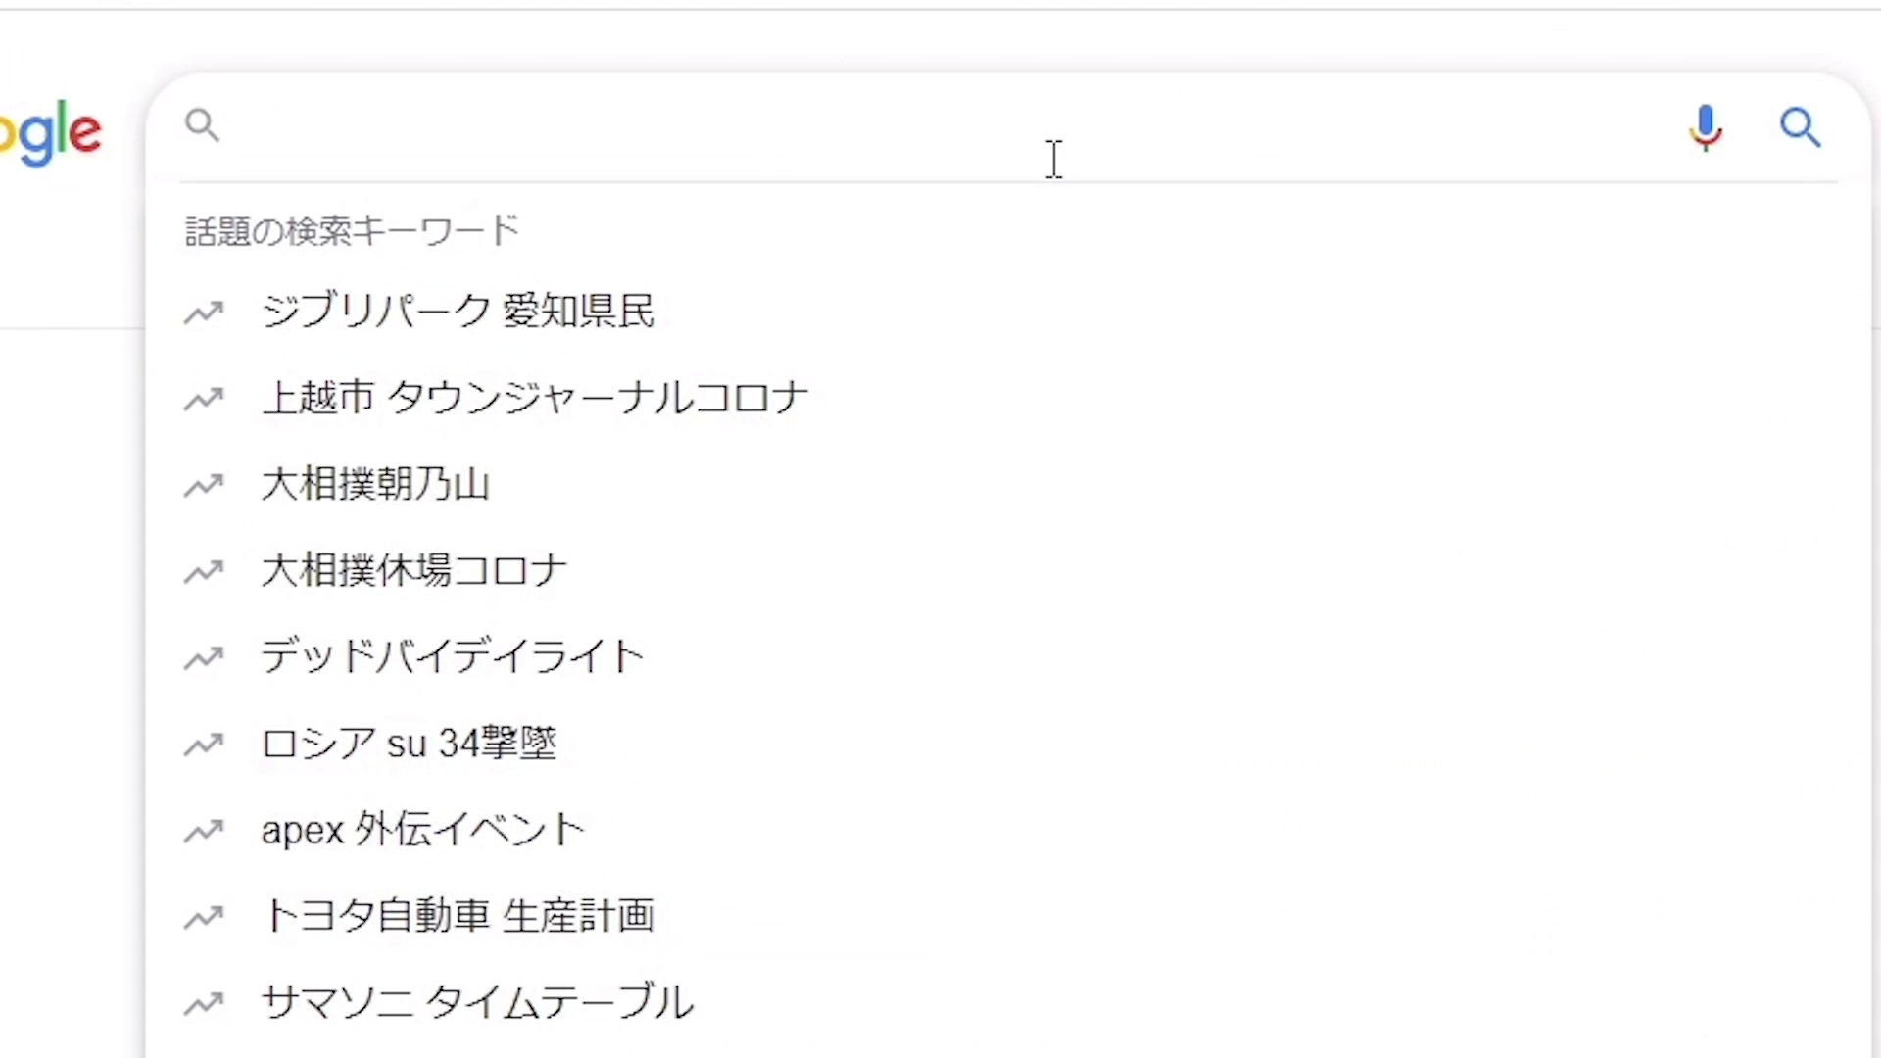
type("CLIP ")
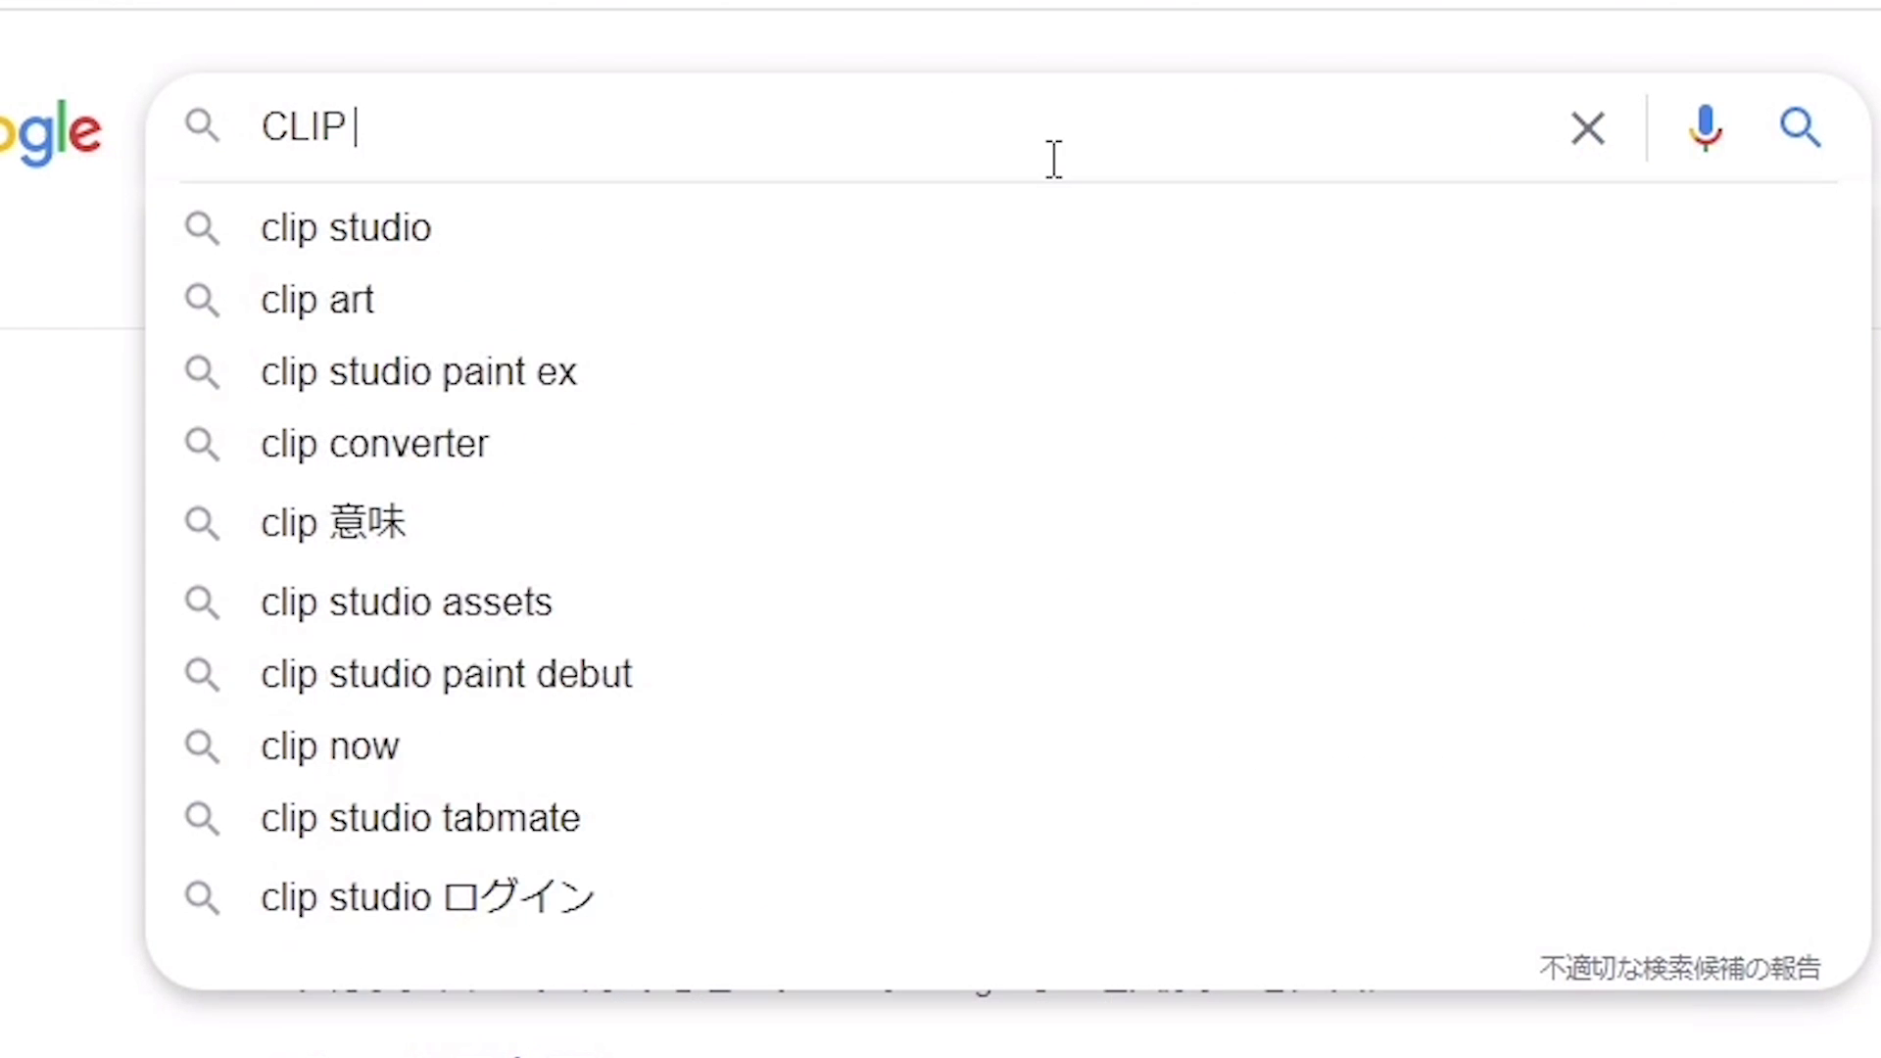
type("STUDIO P")
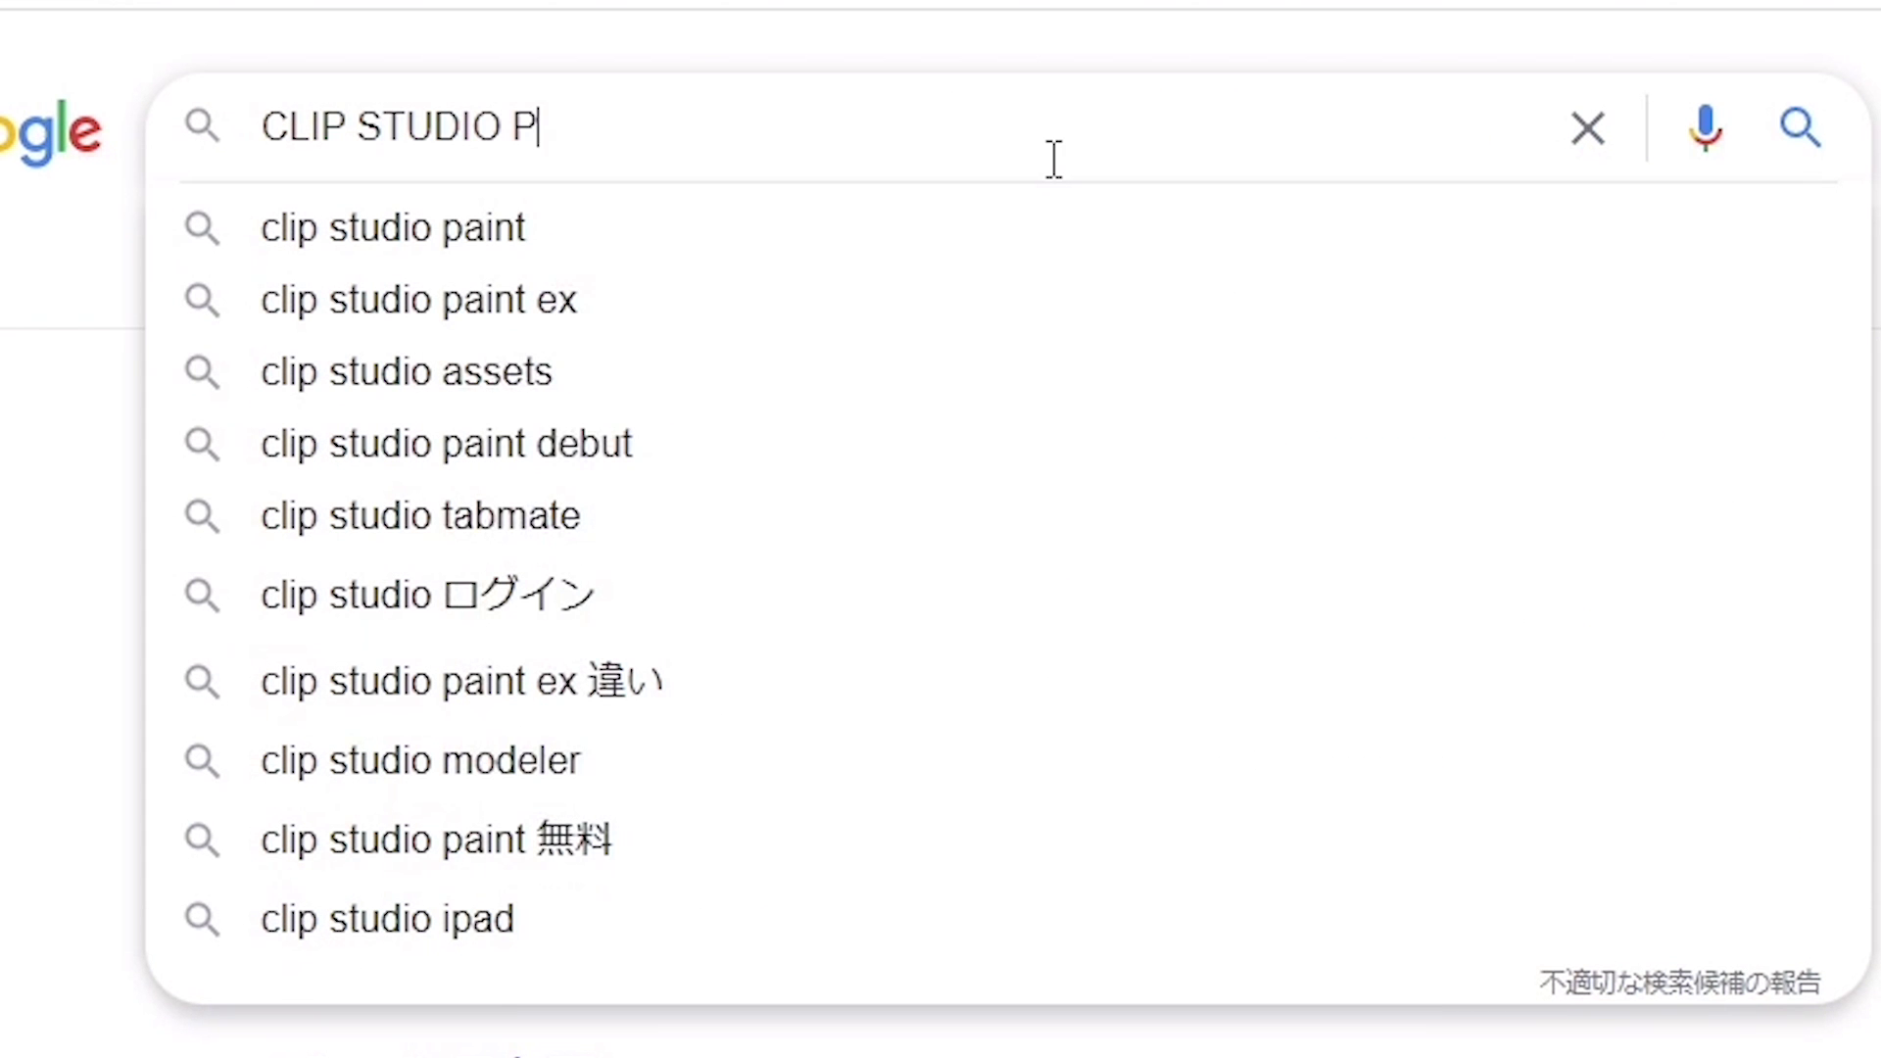
type("AINT")
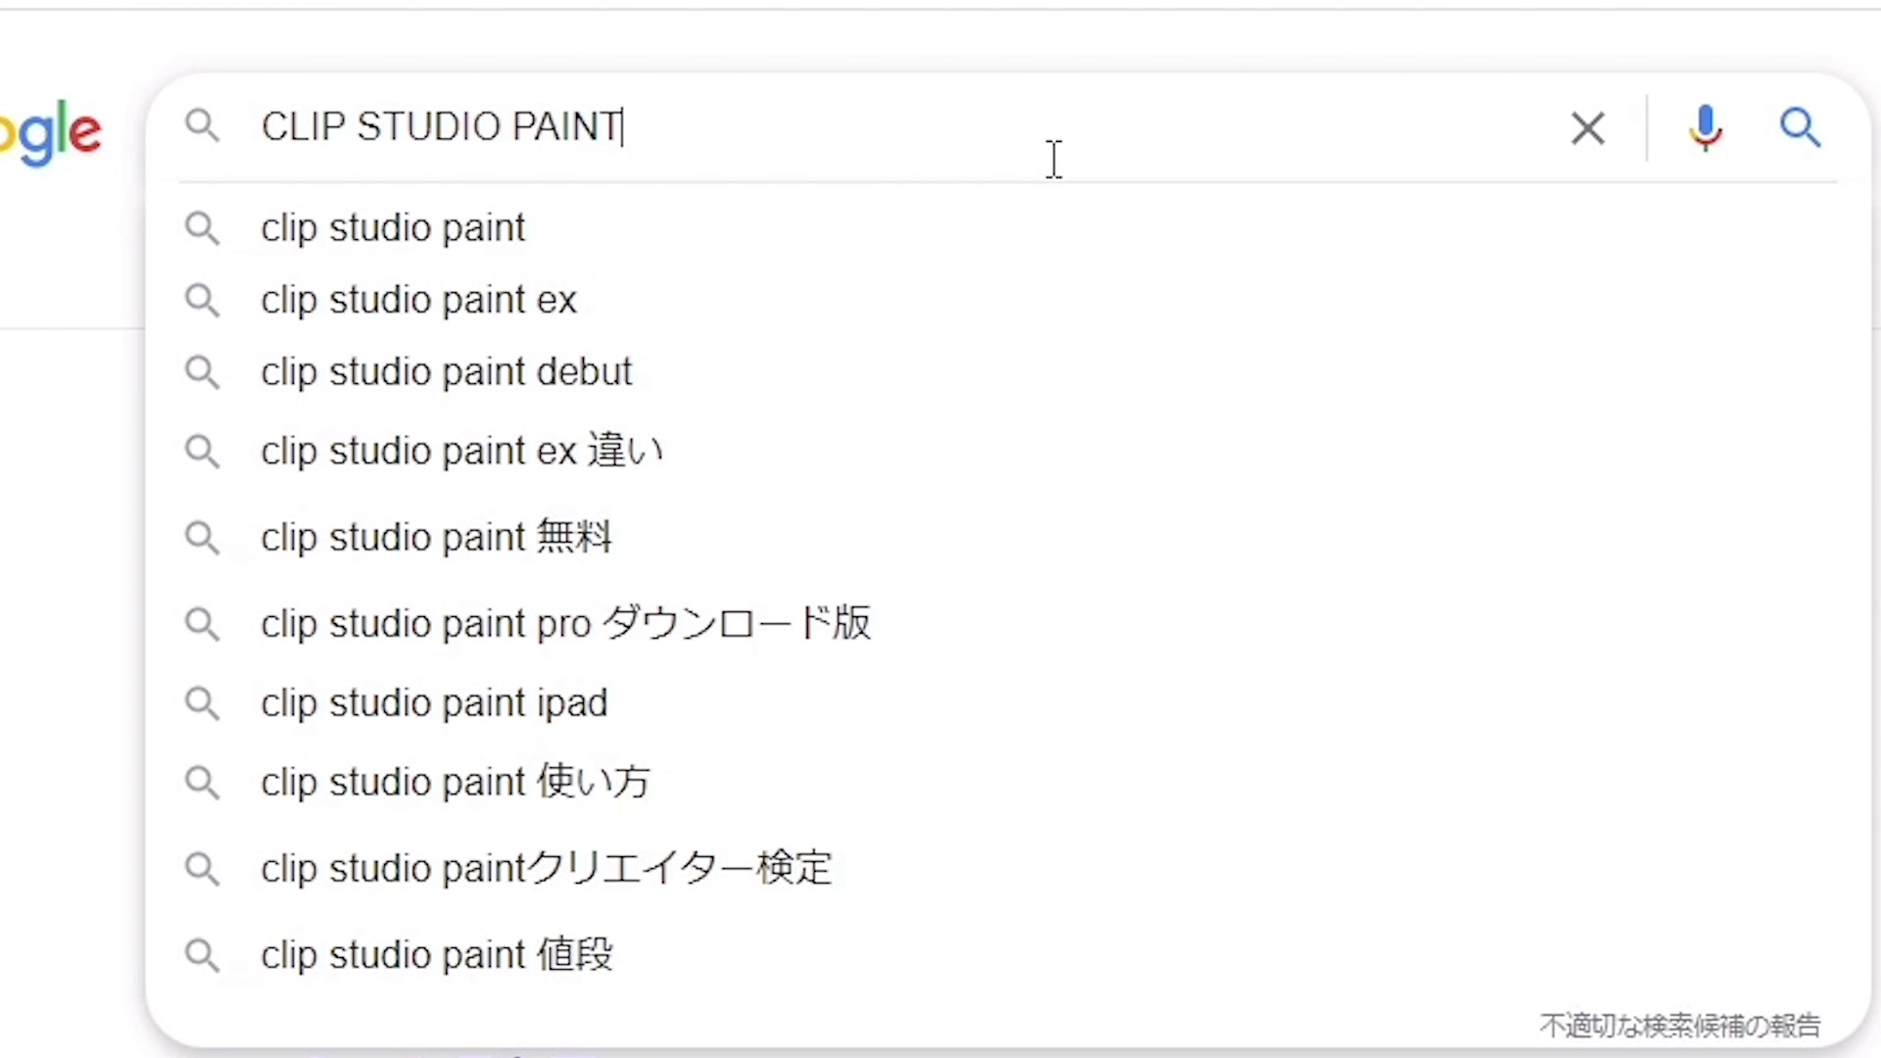
key("Return")
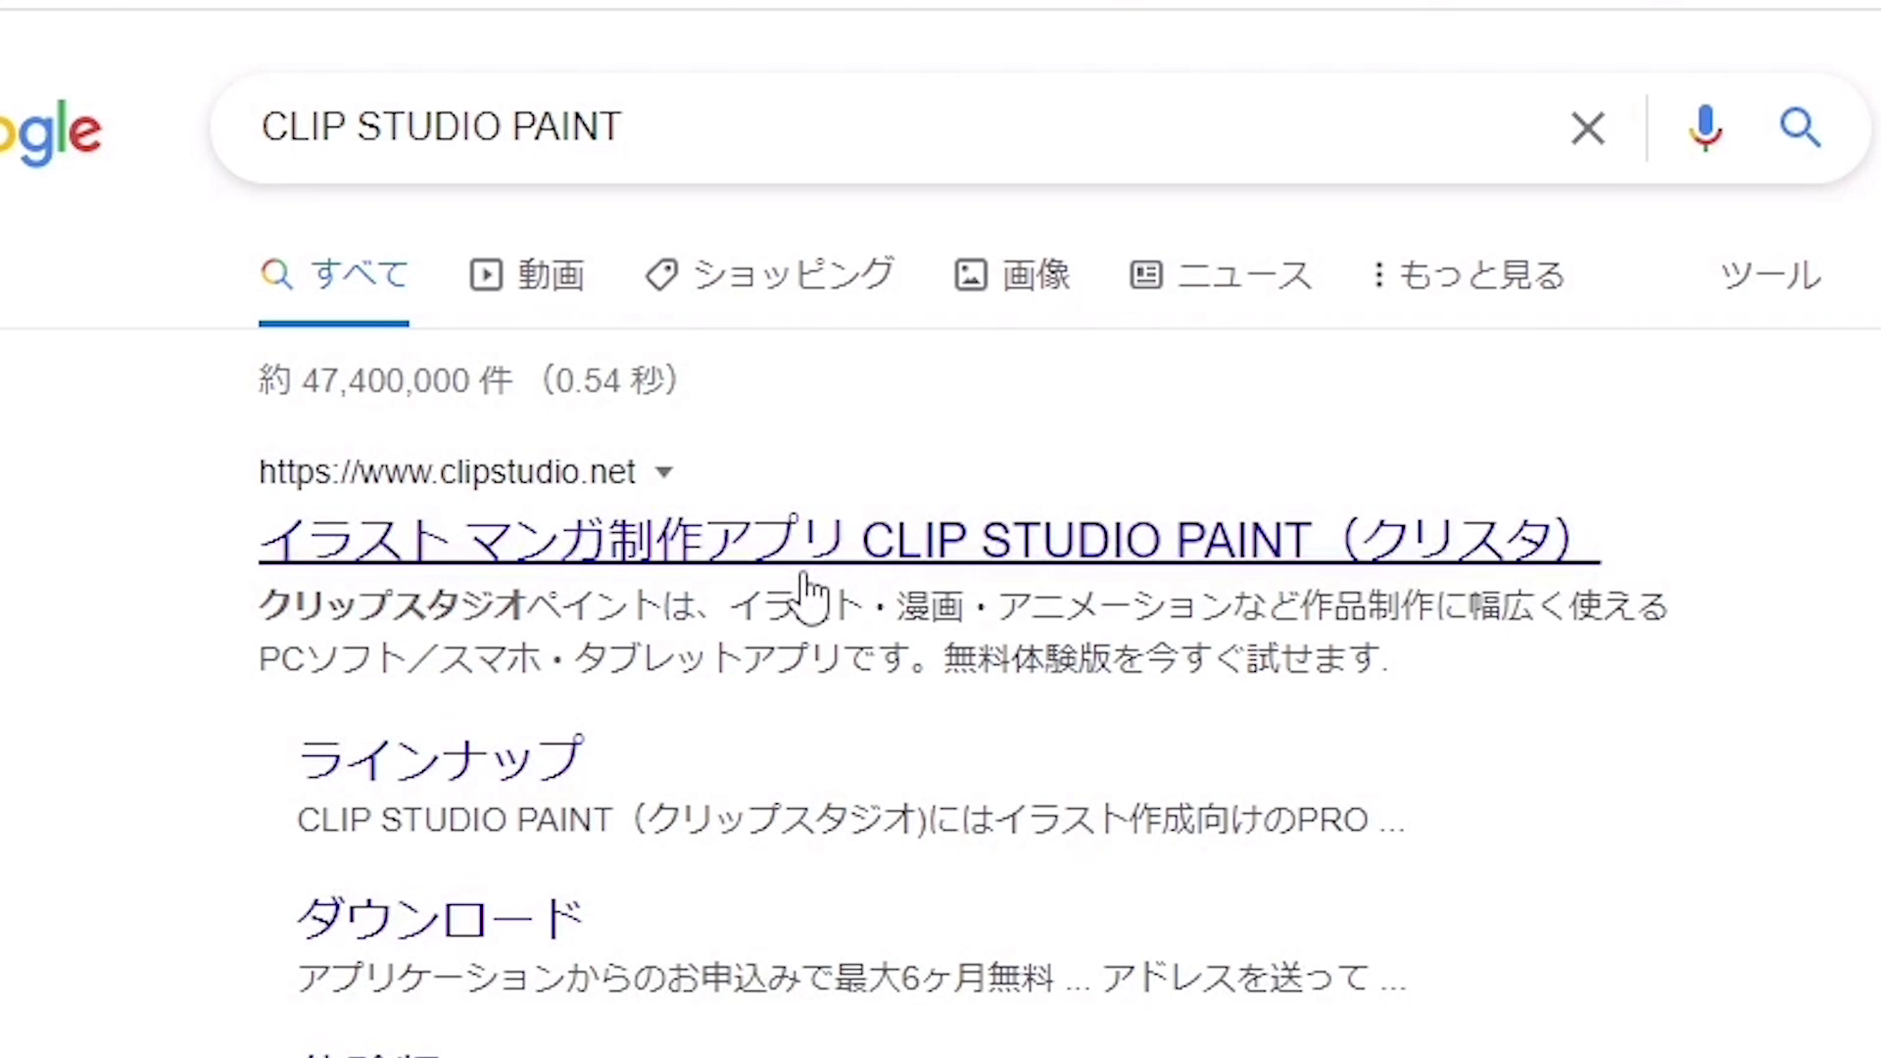
left_click(921, 539)
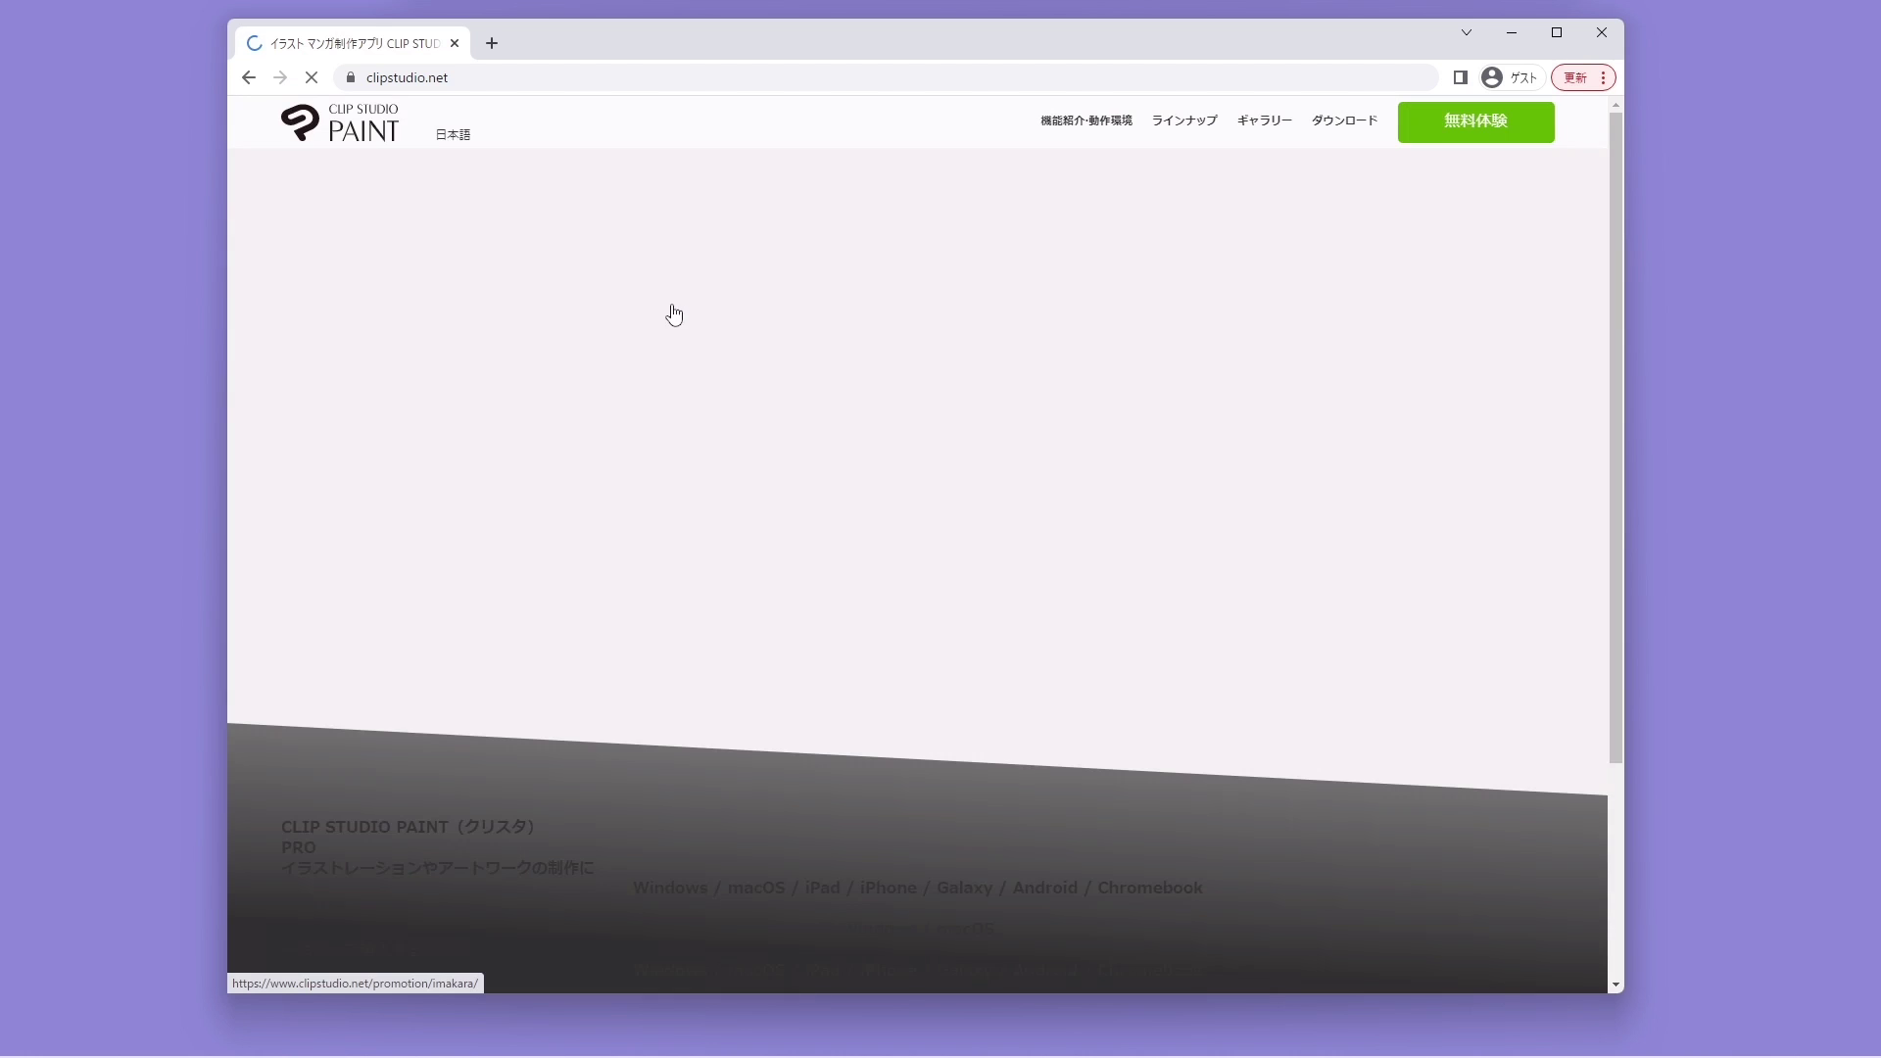
Step: Download the latest-version Windows installer from the site's download page and run CSP_1123w_setup.exe
scroll(1232, 551, "down", 4)
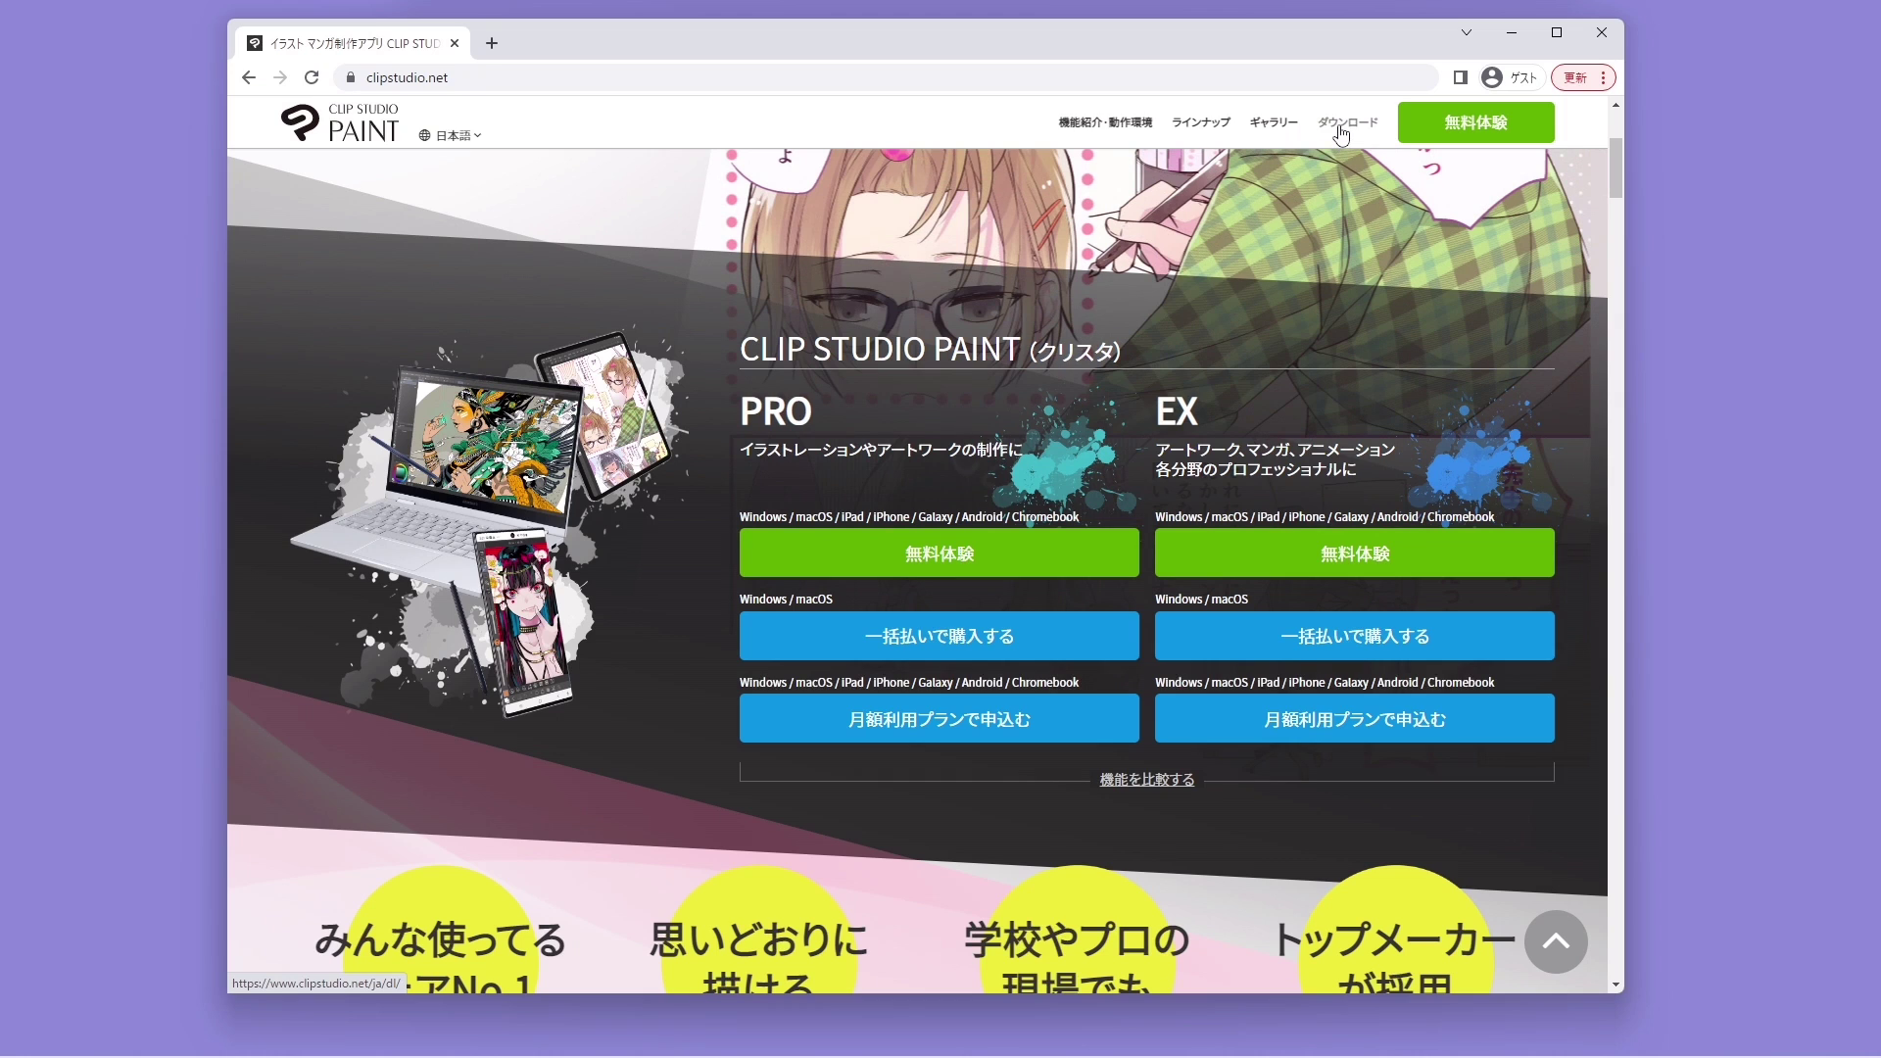
left_click(1341, 129)
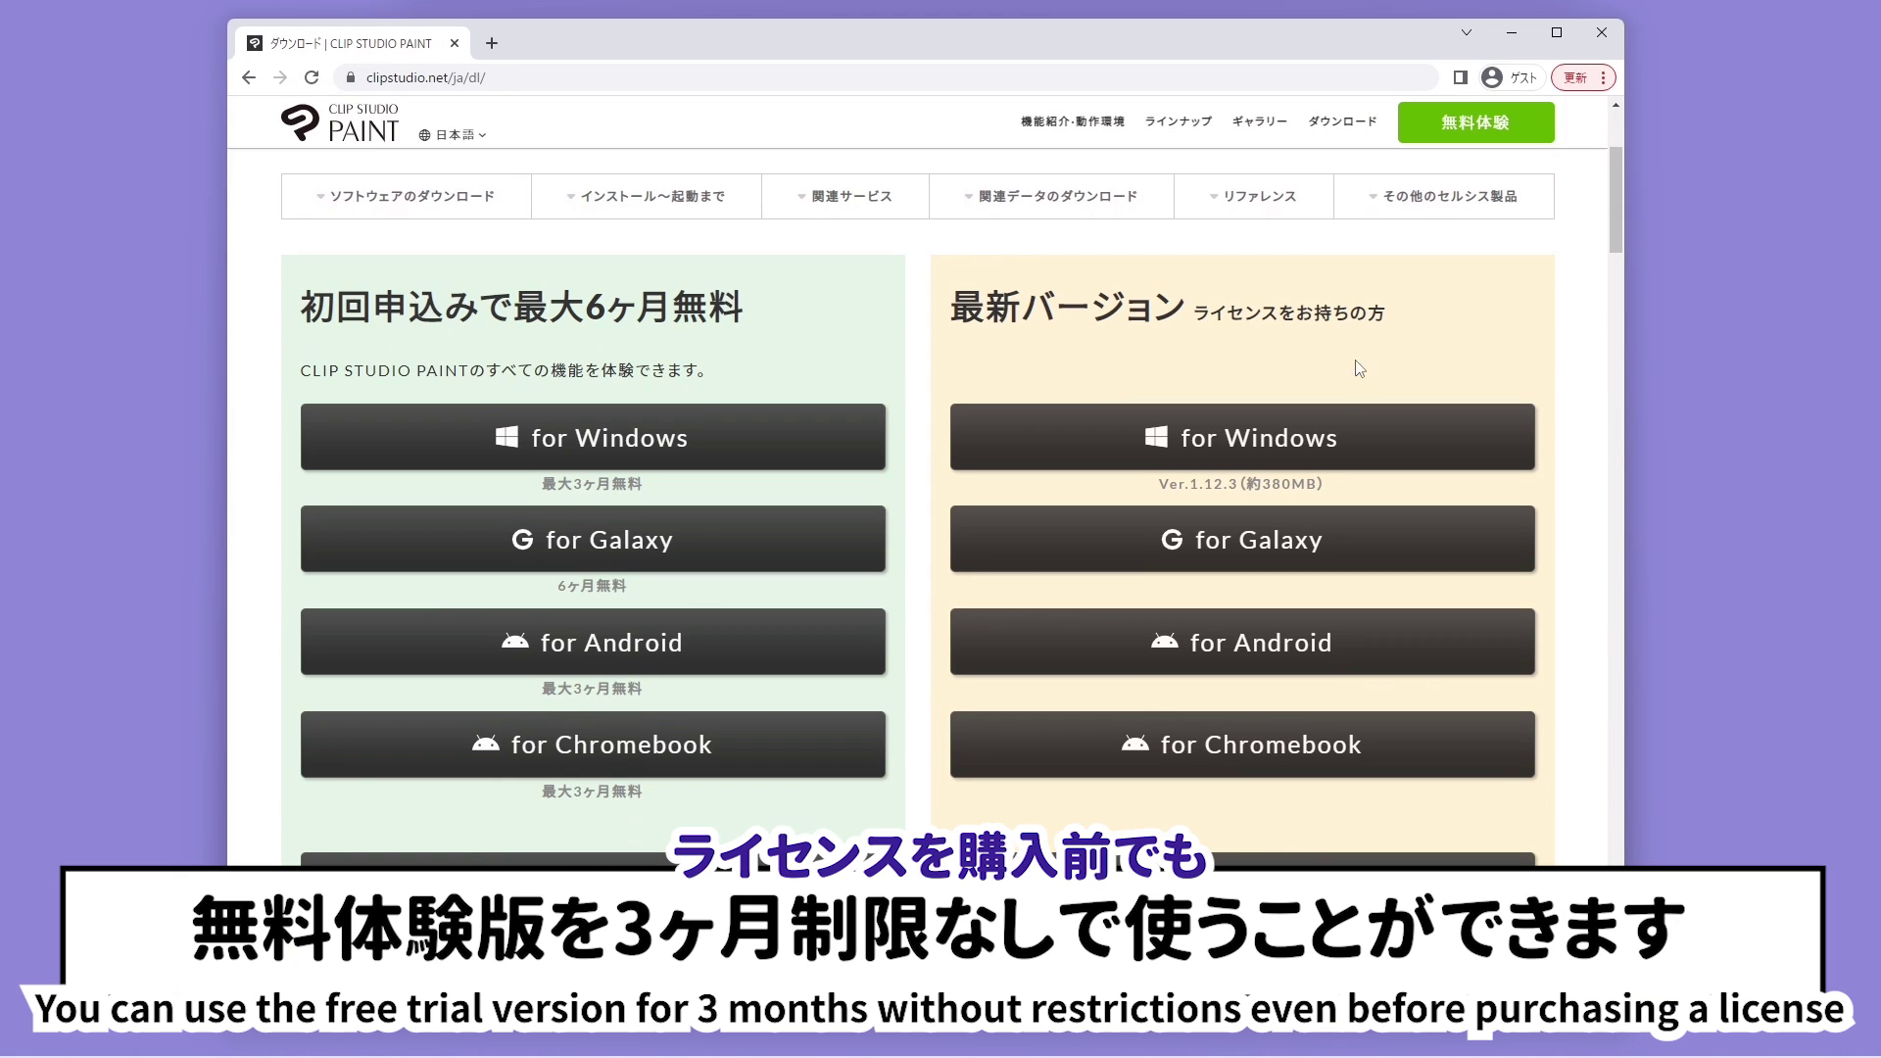
left_click(1360, 435)
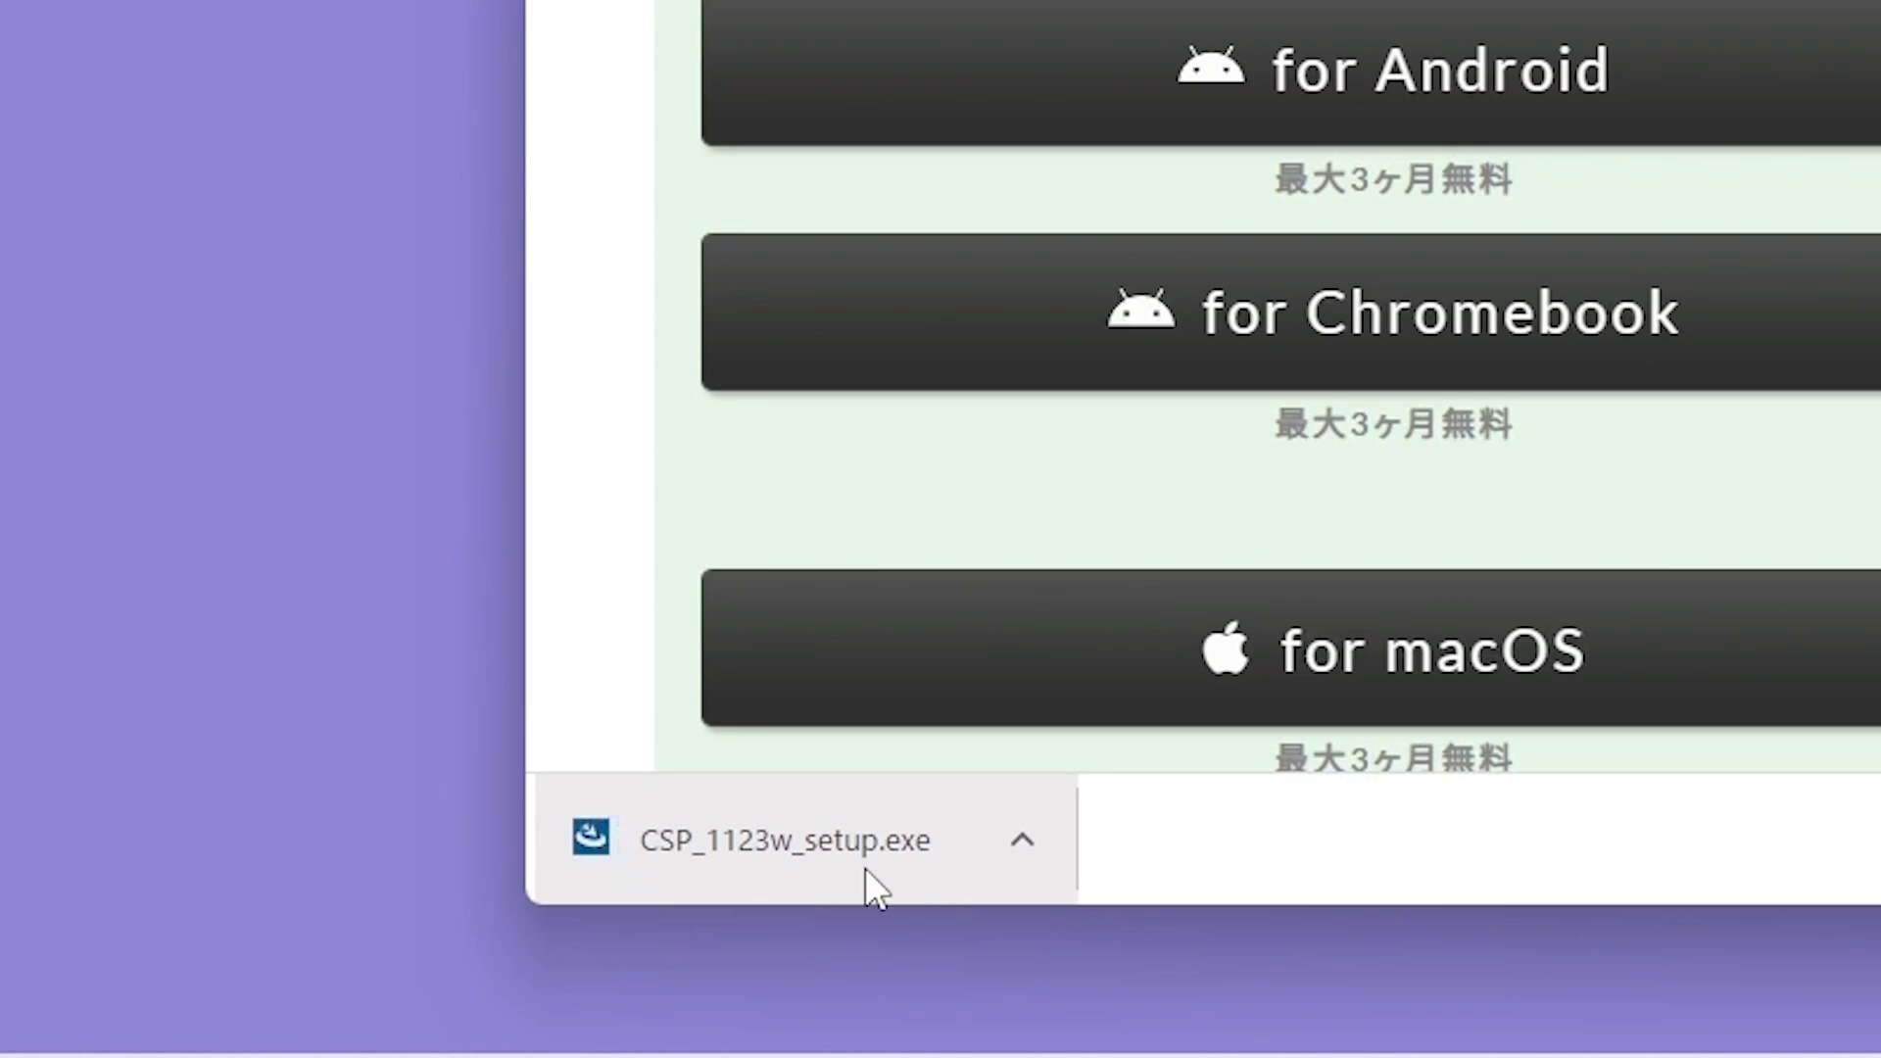
left_click(653, 844)
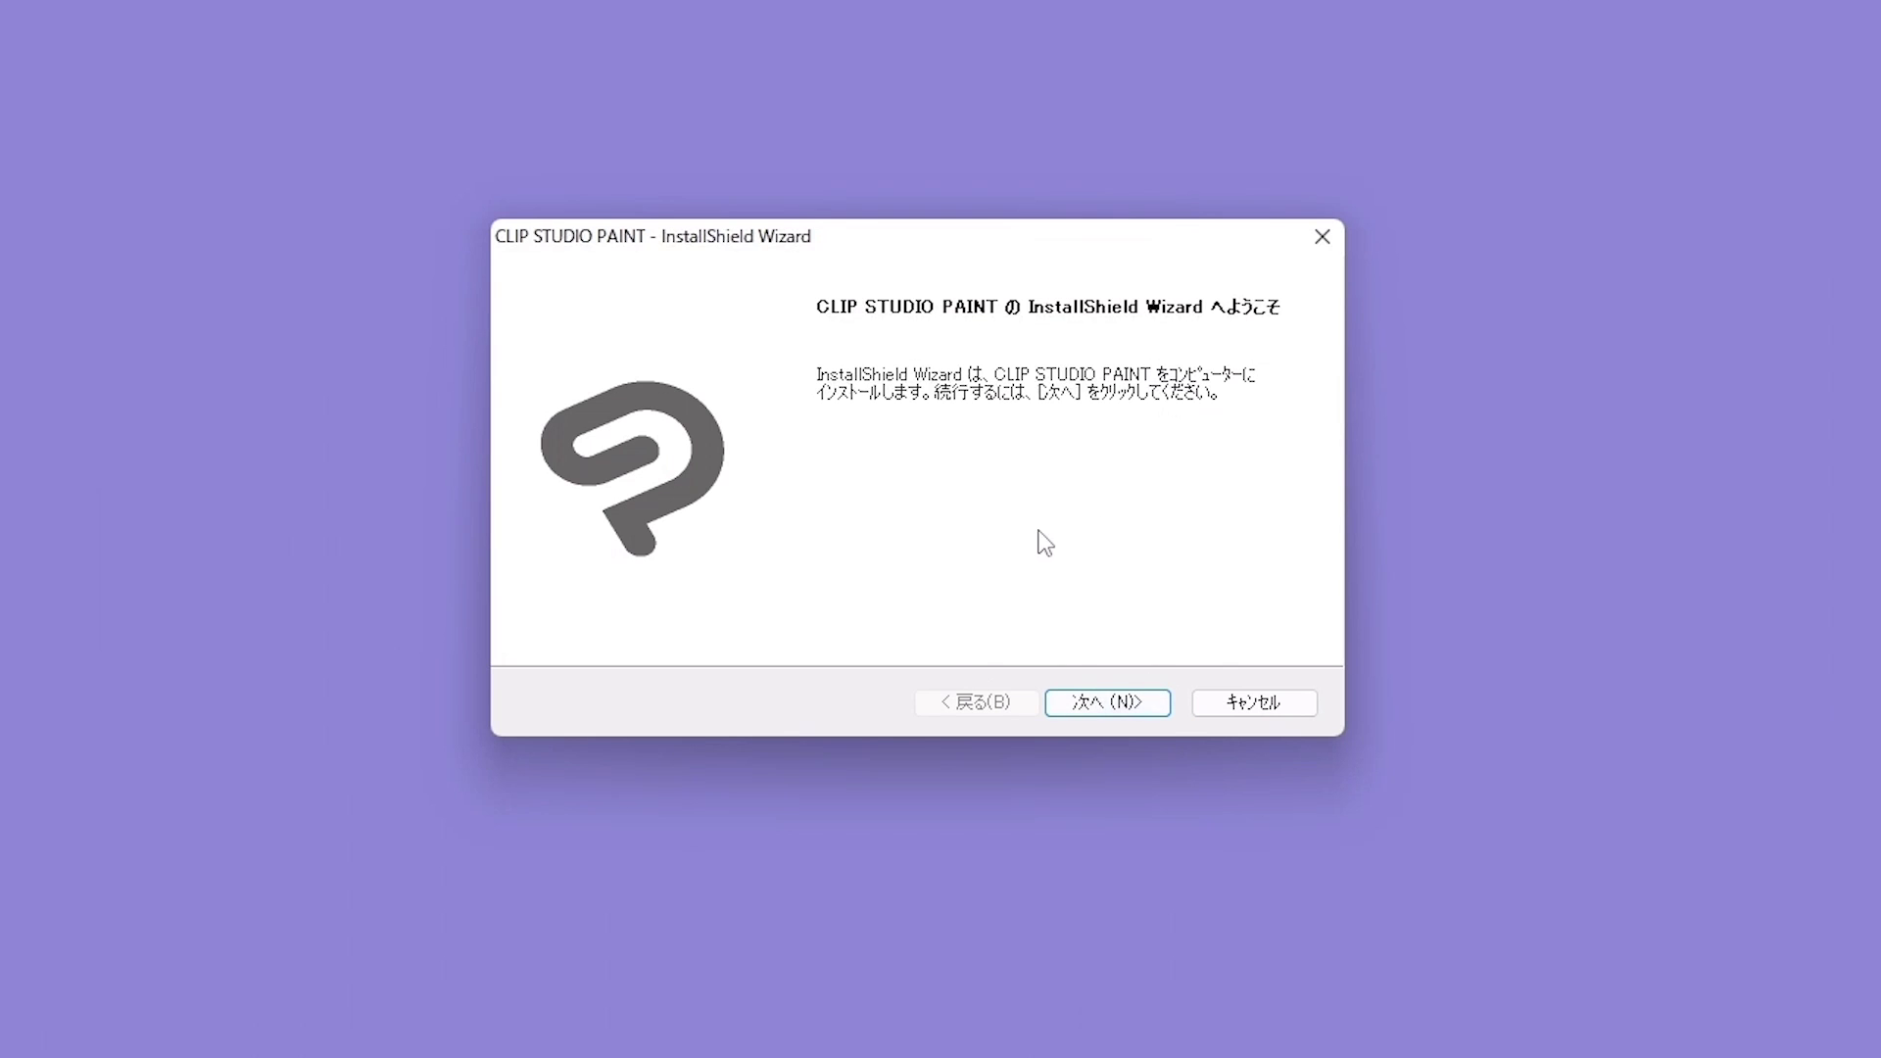
Step: Install CLIP STUDIO PAINT in the default folder C:\Program Files\CELSYS with 日本語 as the language
left_click(1157, 707)
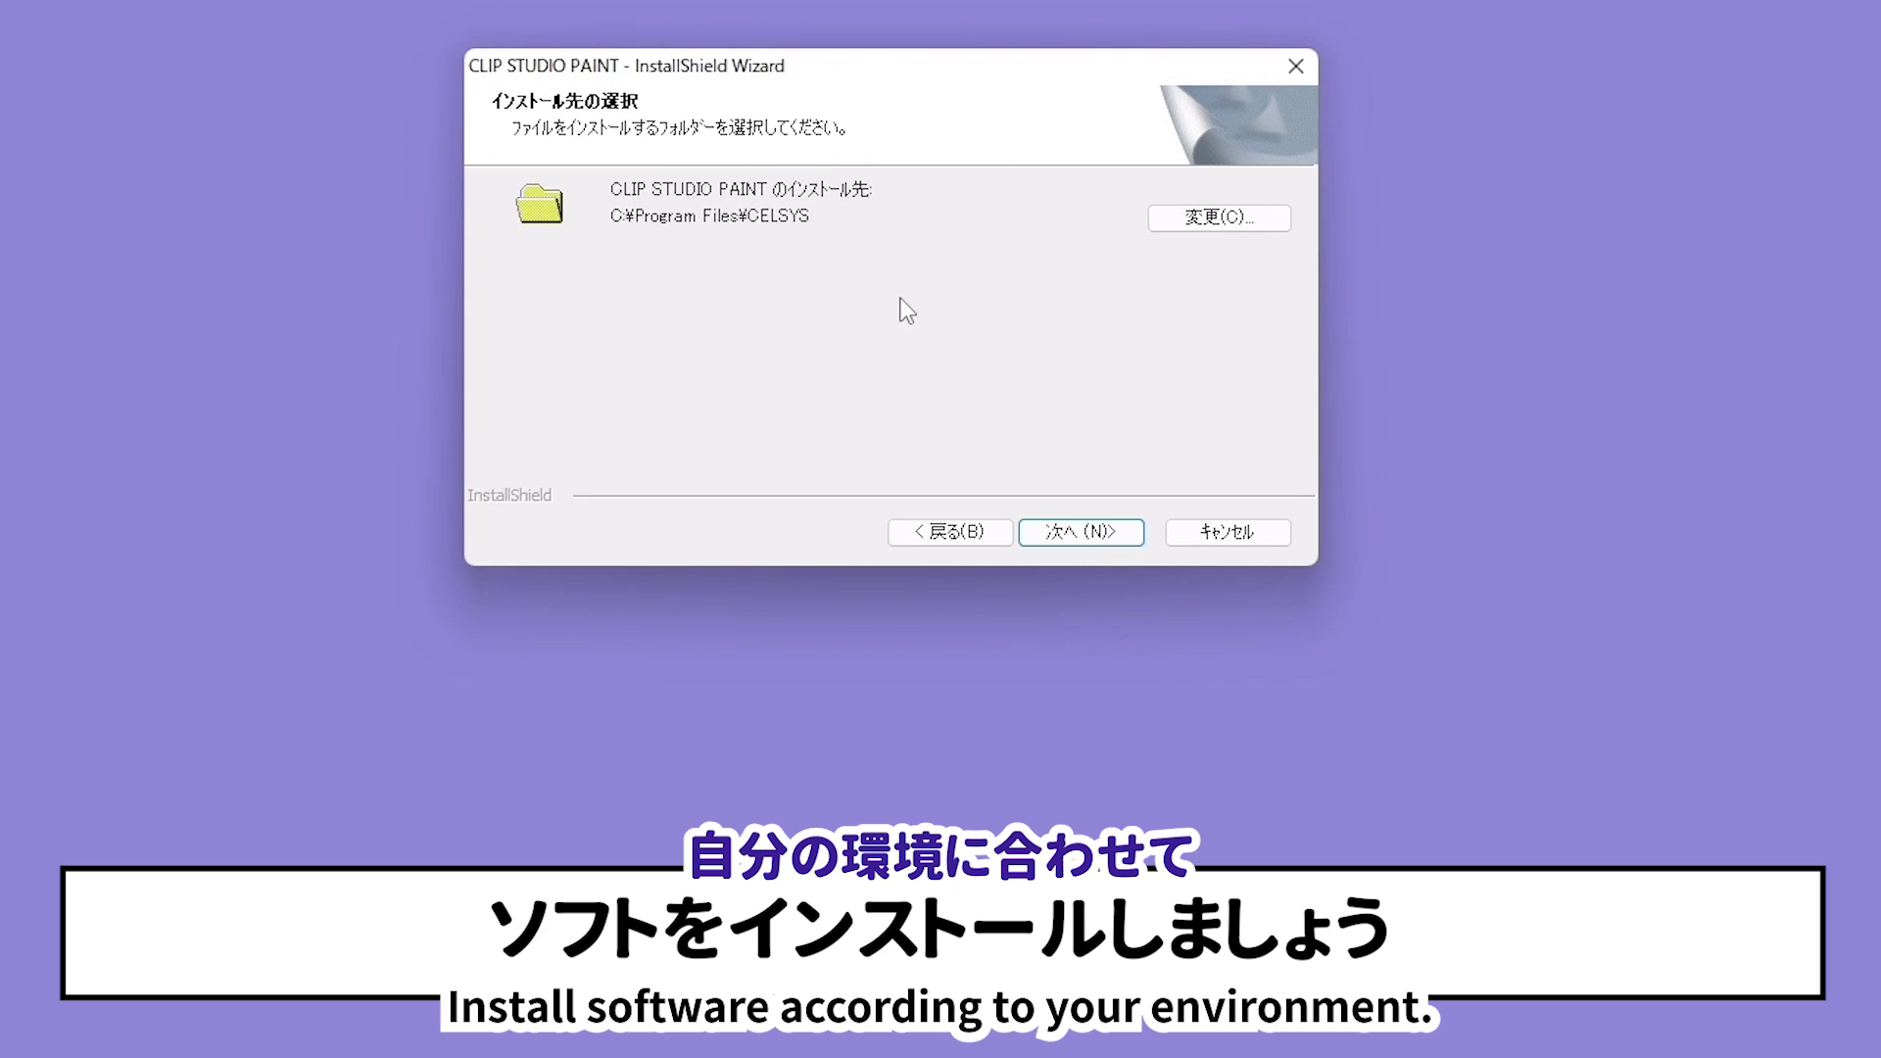
left_click(1125, 535)
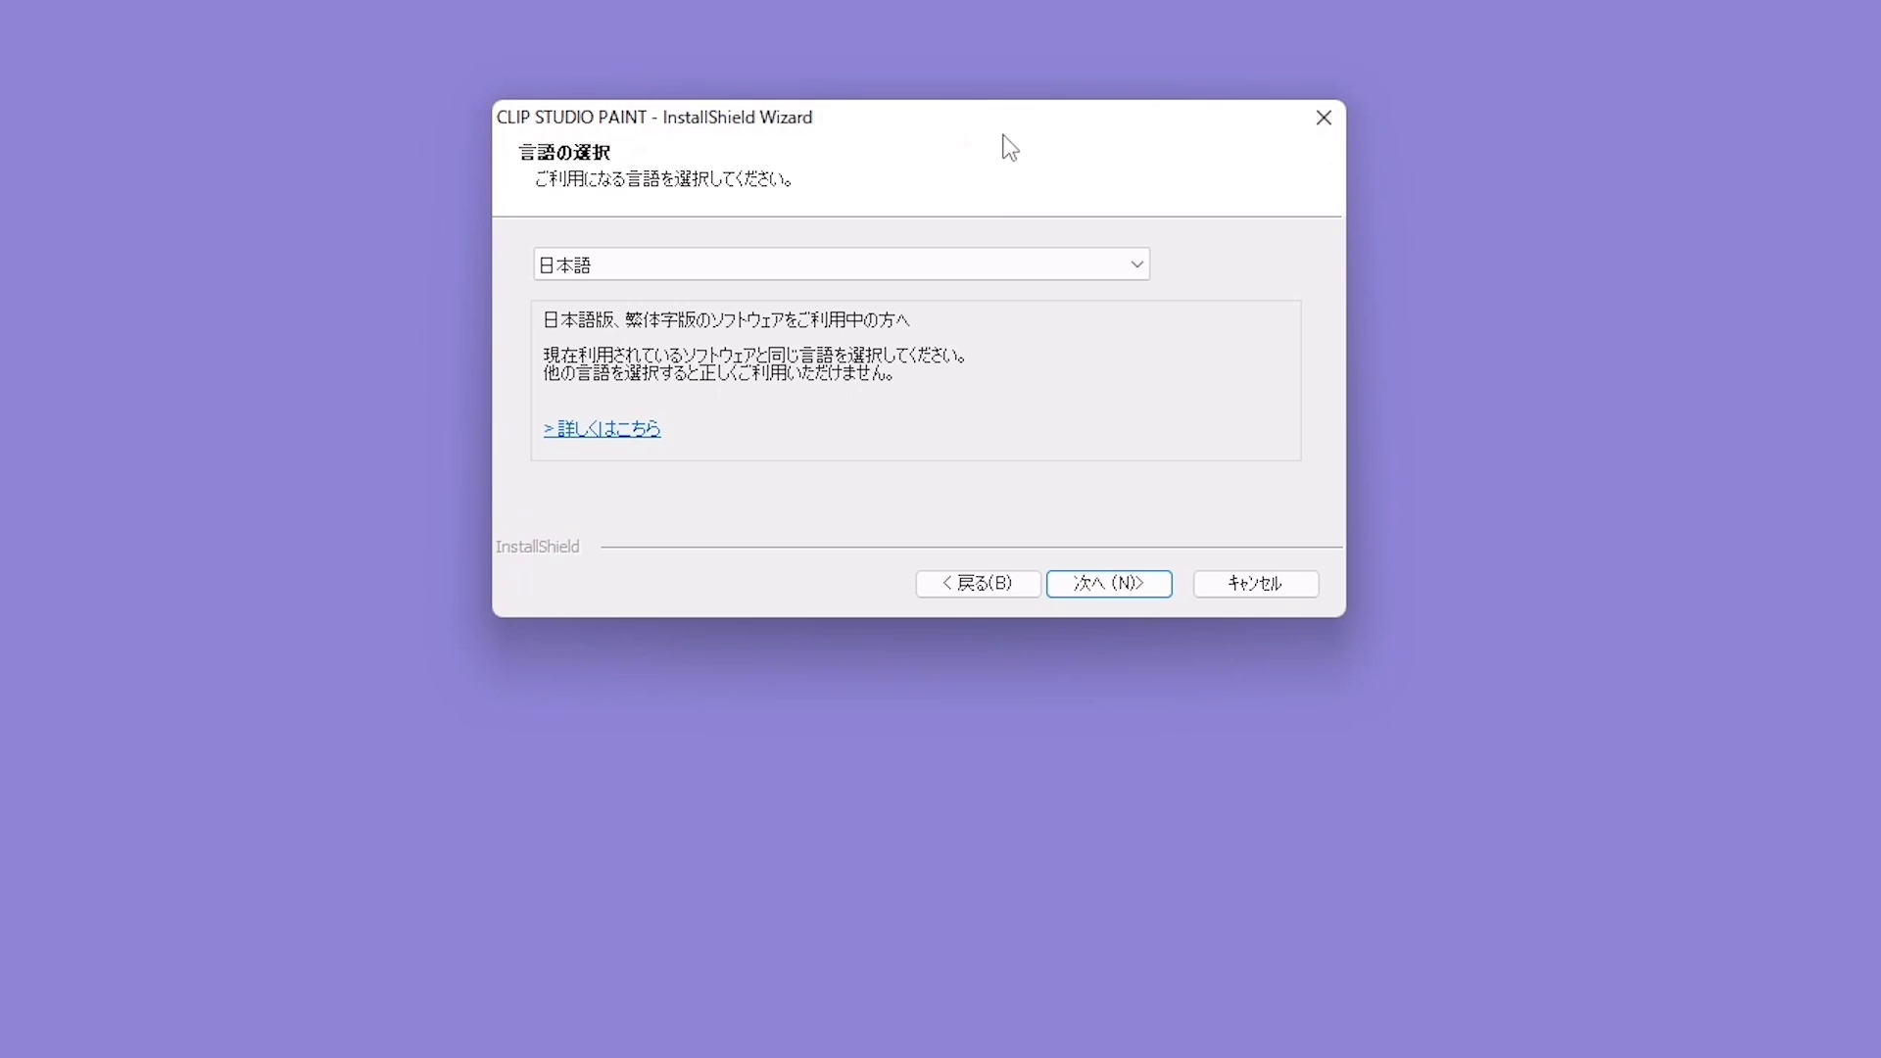
left_click(963, 276)
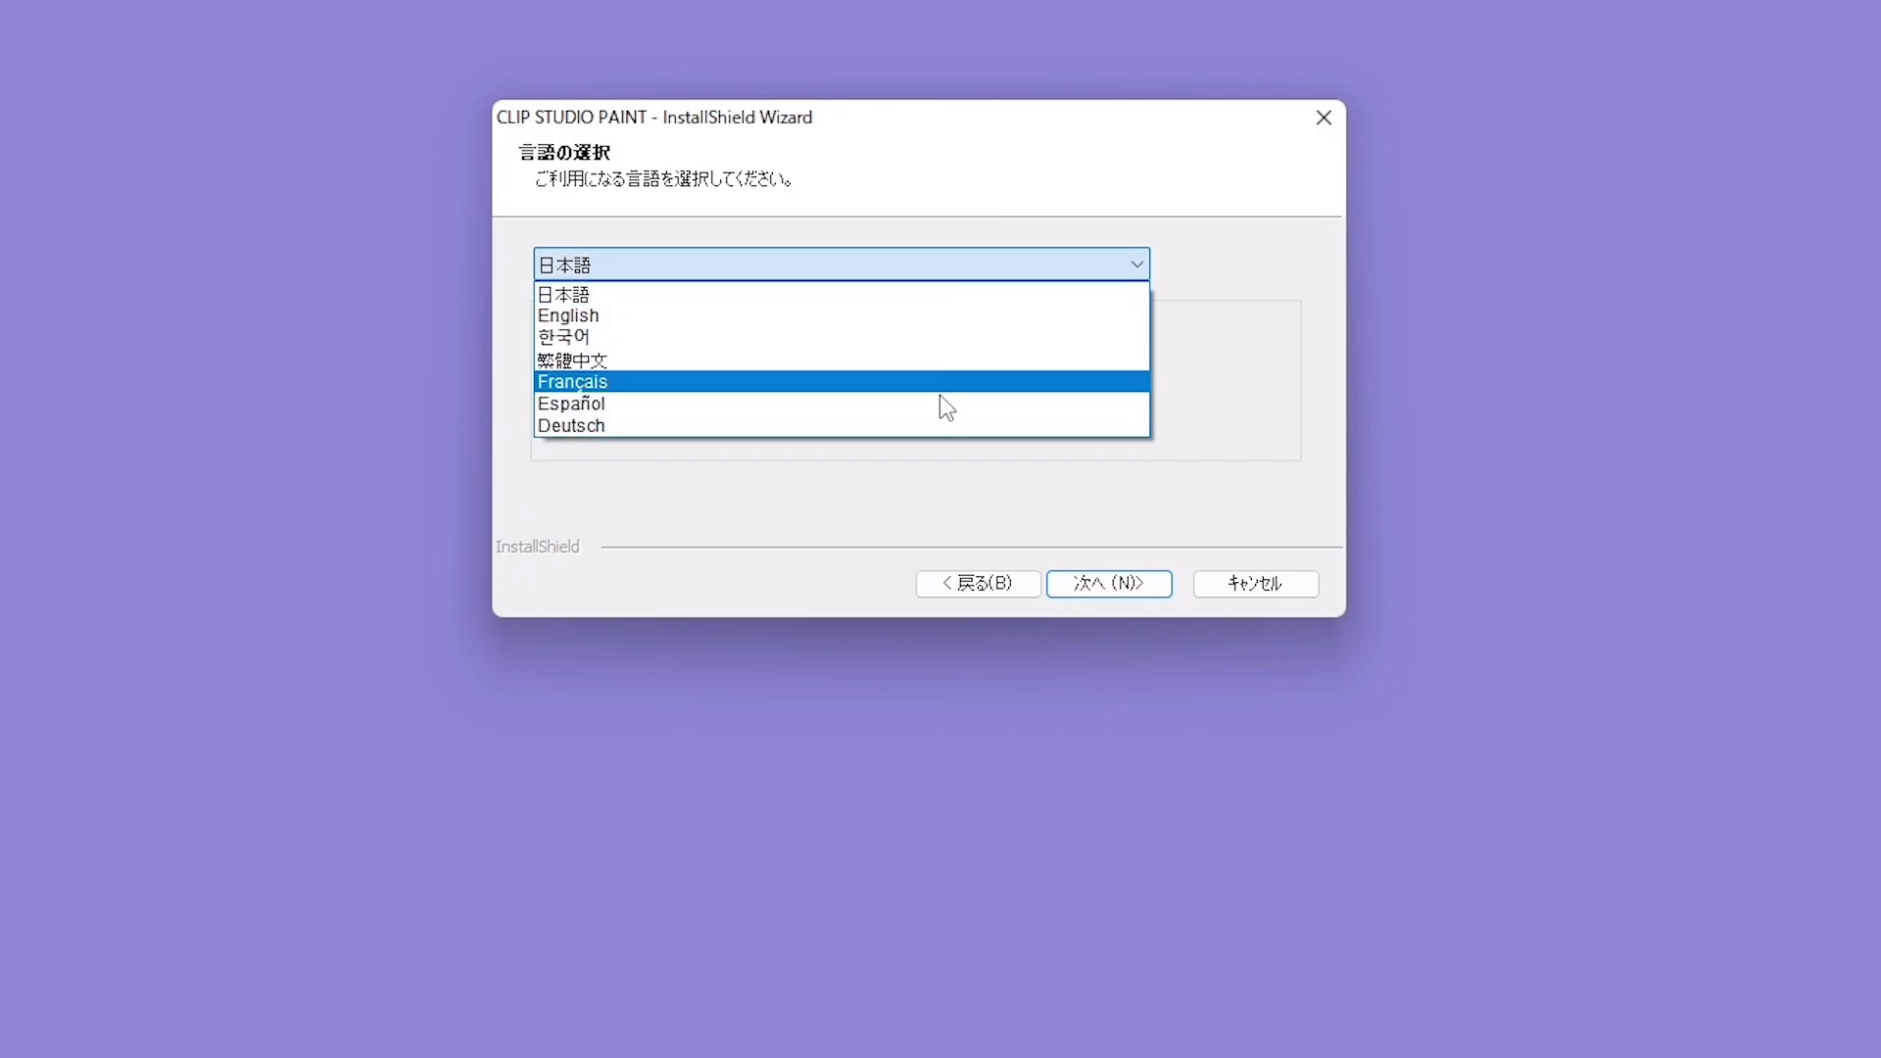
left_click(949, 297)
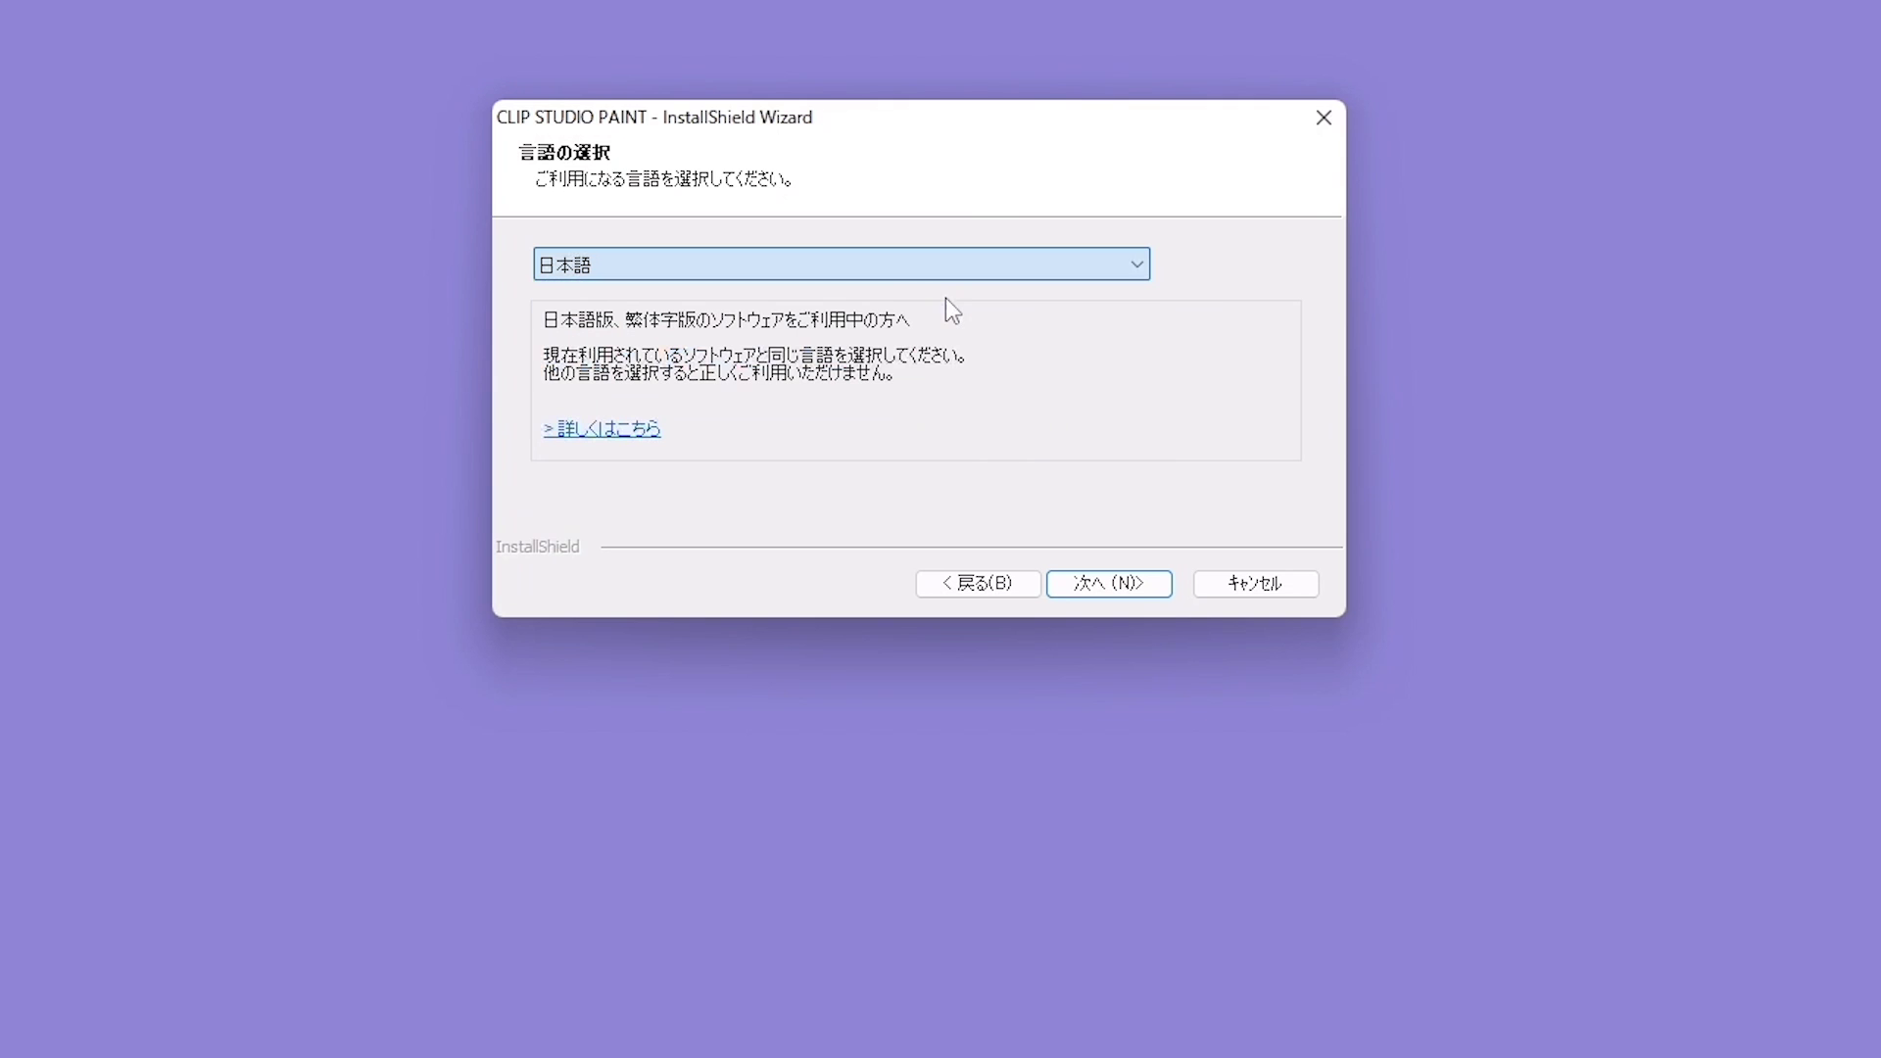
left_click(1108, 582)
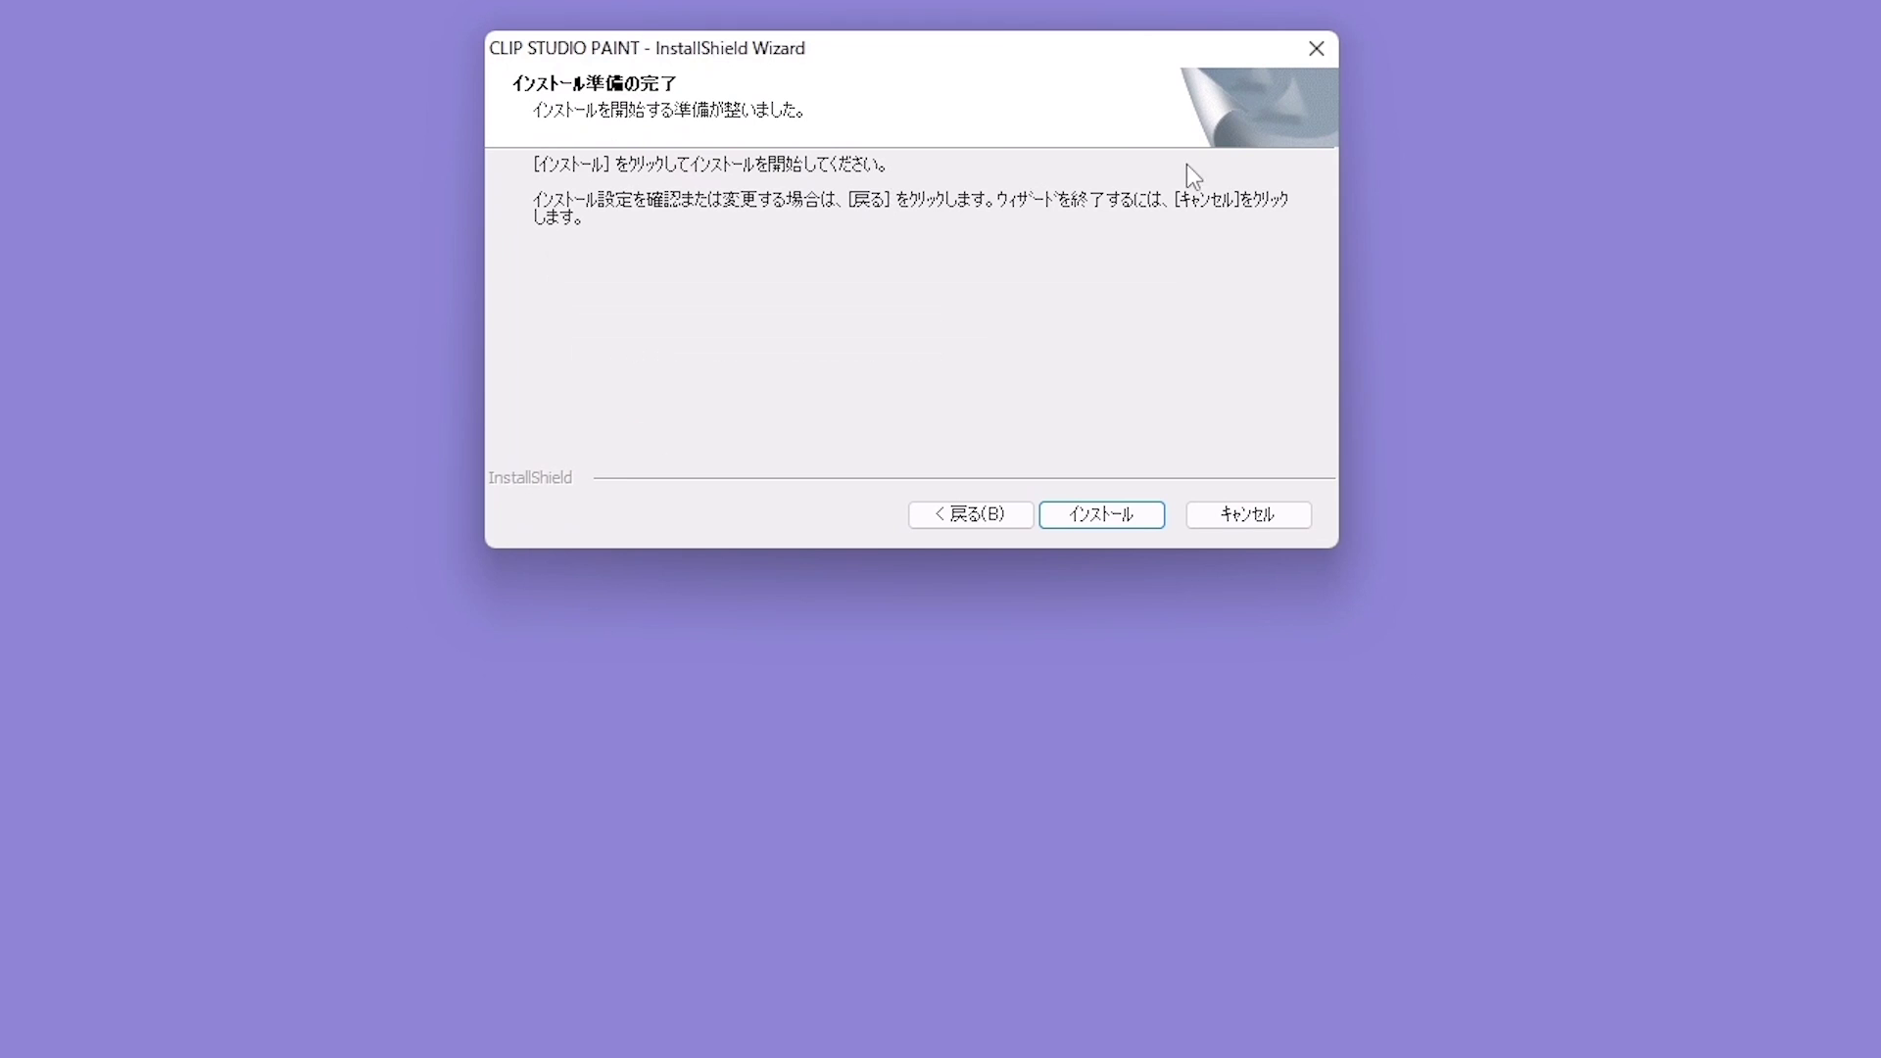
left_click(1139, 513)
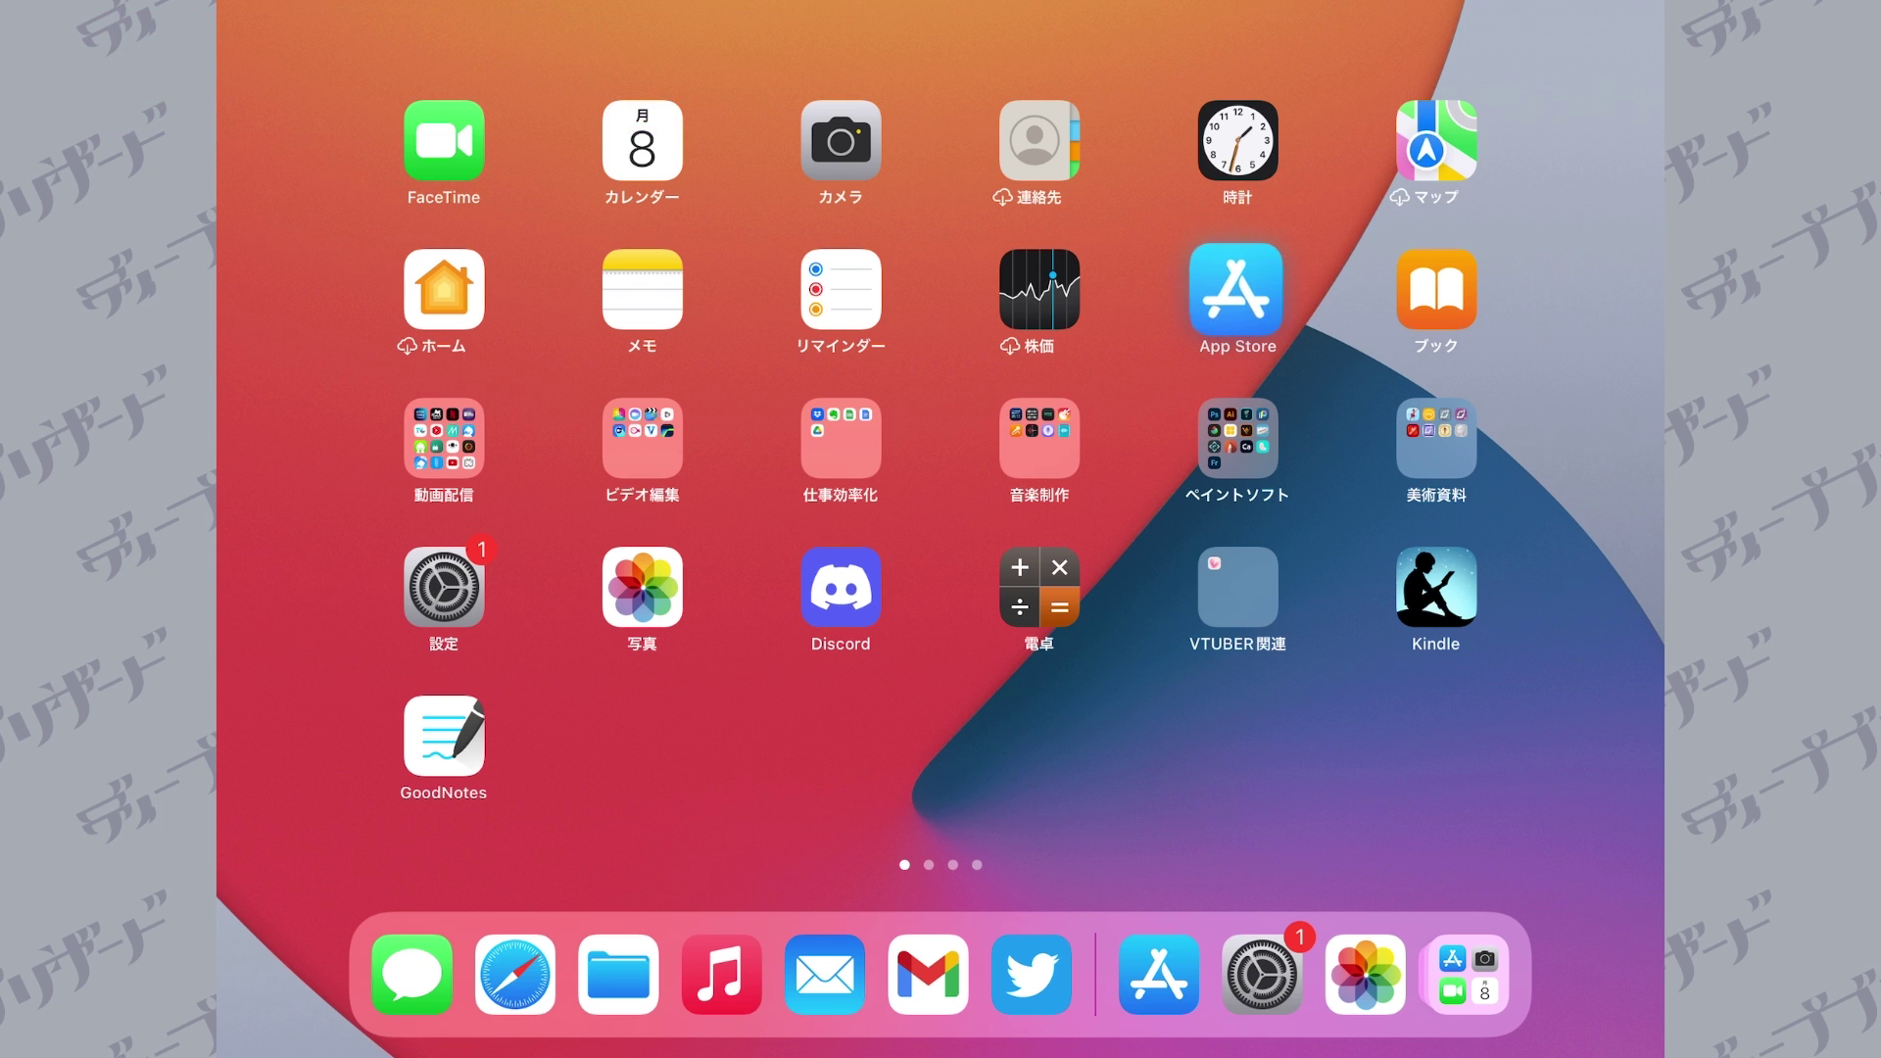
Step: Switch to the App Store on the iPad, search for "clip studio paint" and open the CLIP STUDIO PAINT app page
left_click(1237, 289)
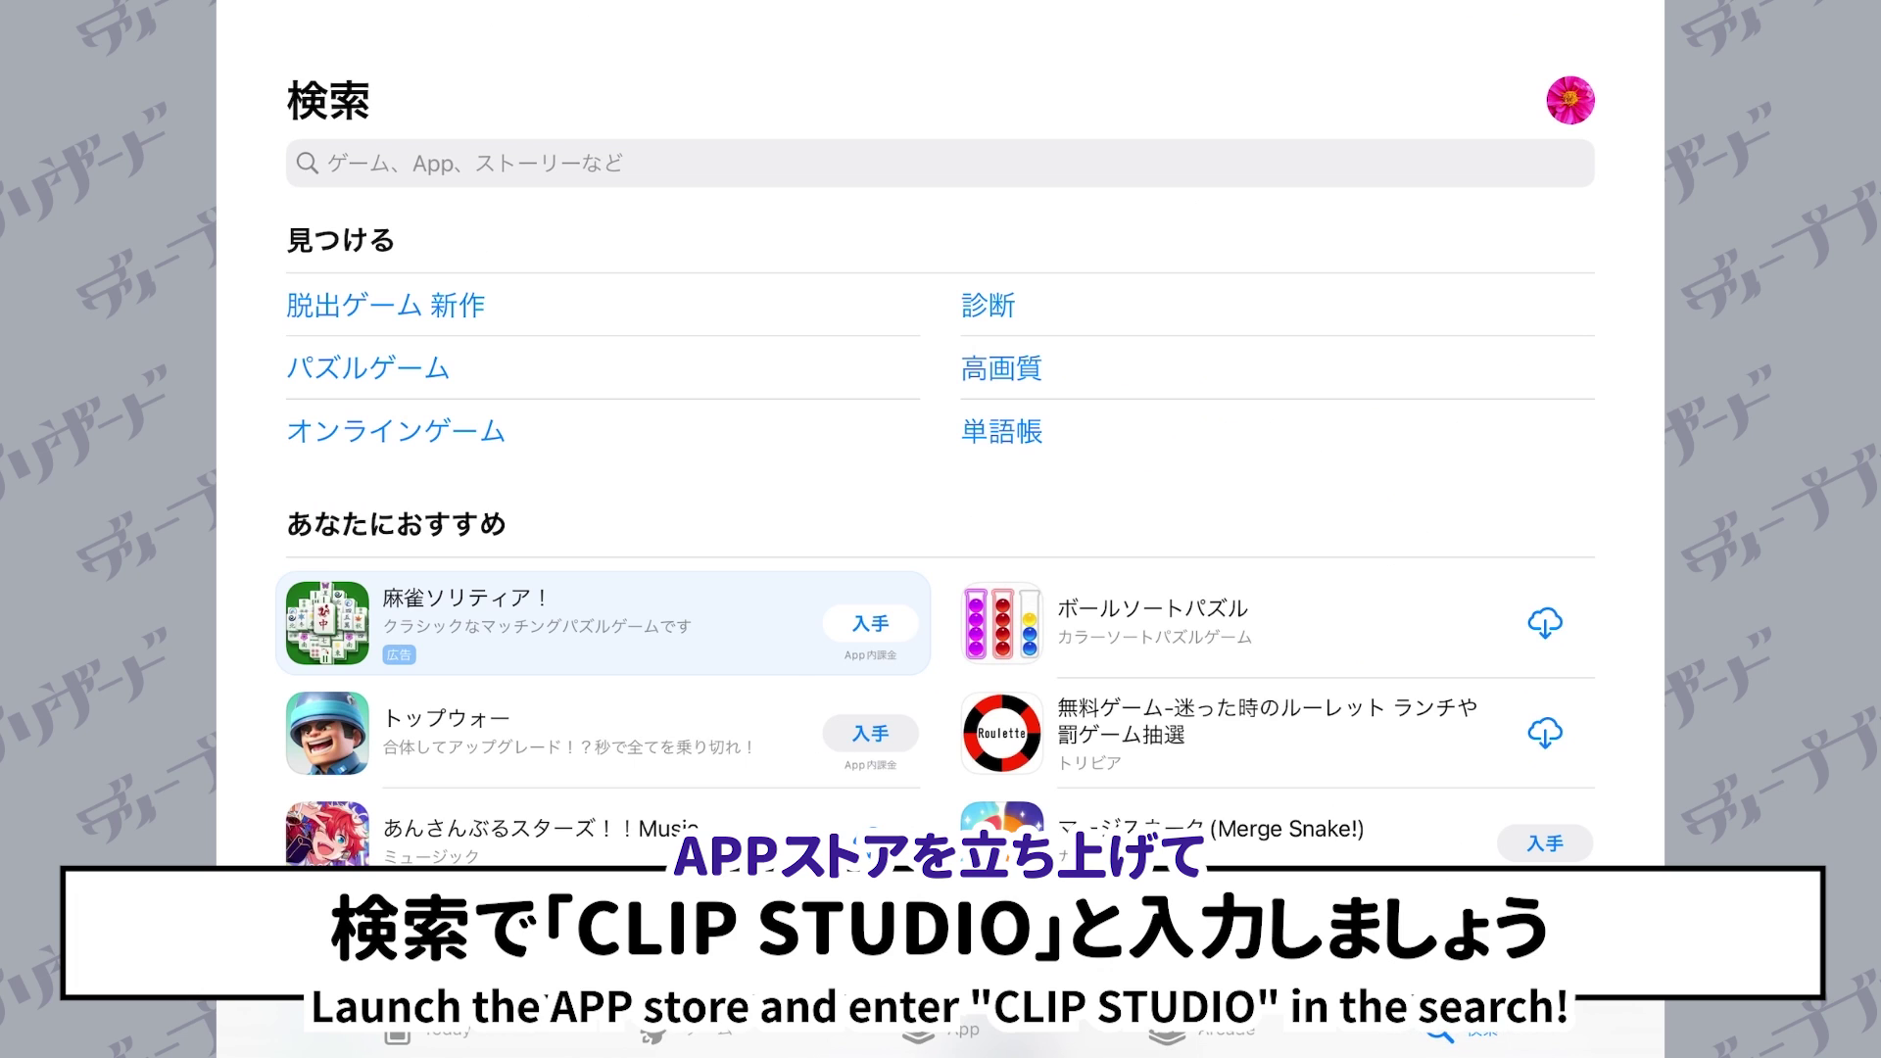
left_click(451, 162)
type("CLIP STUDIO")
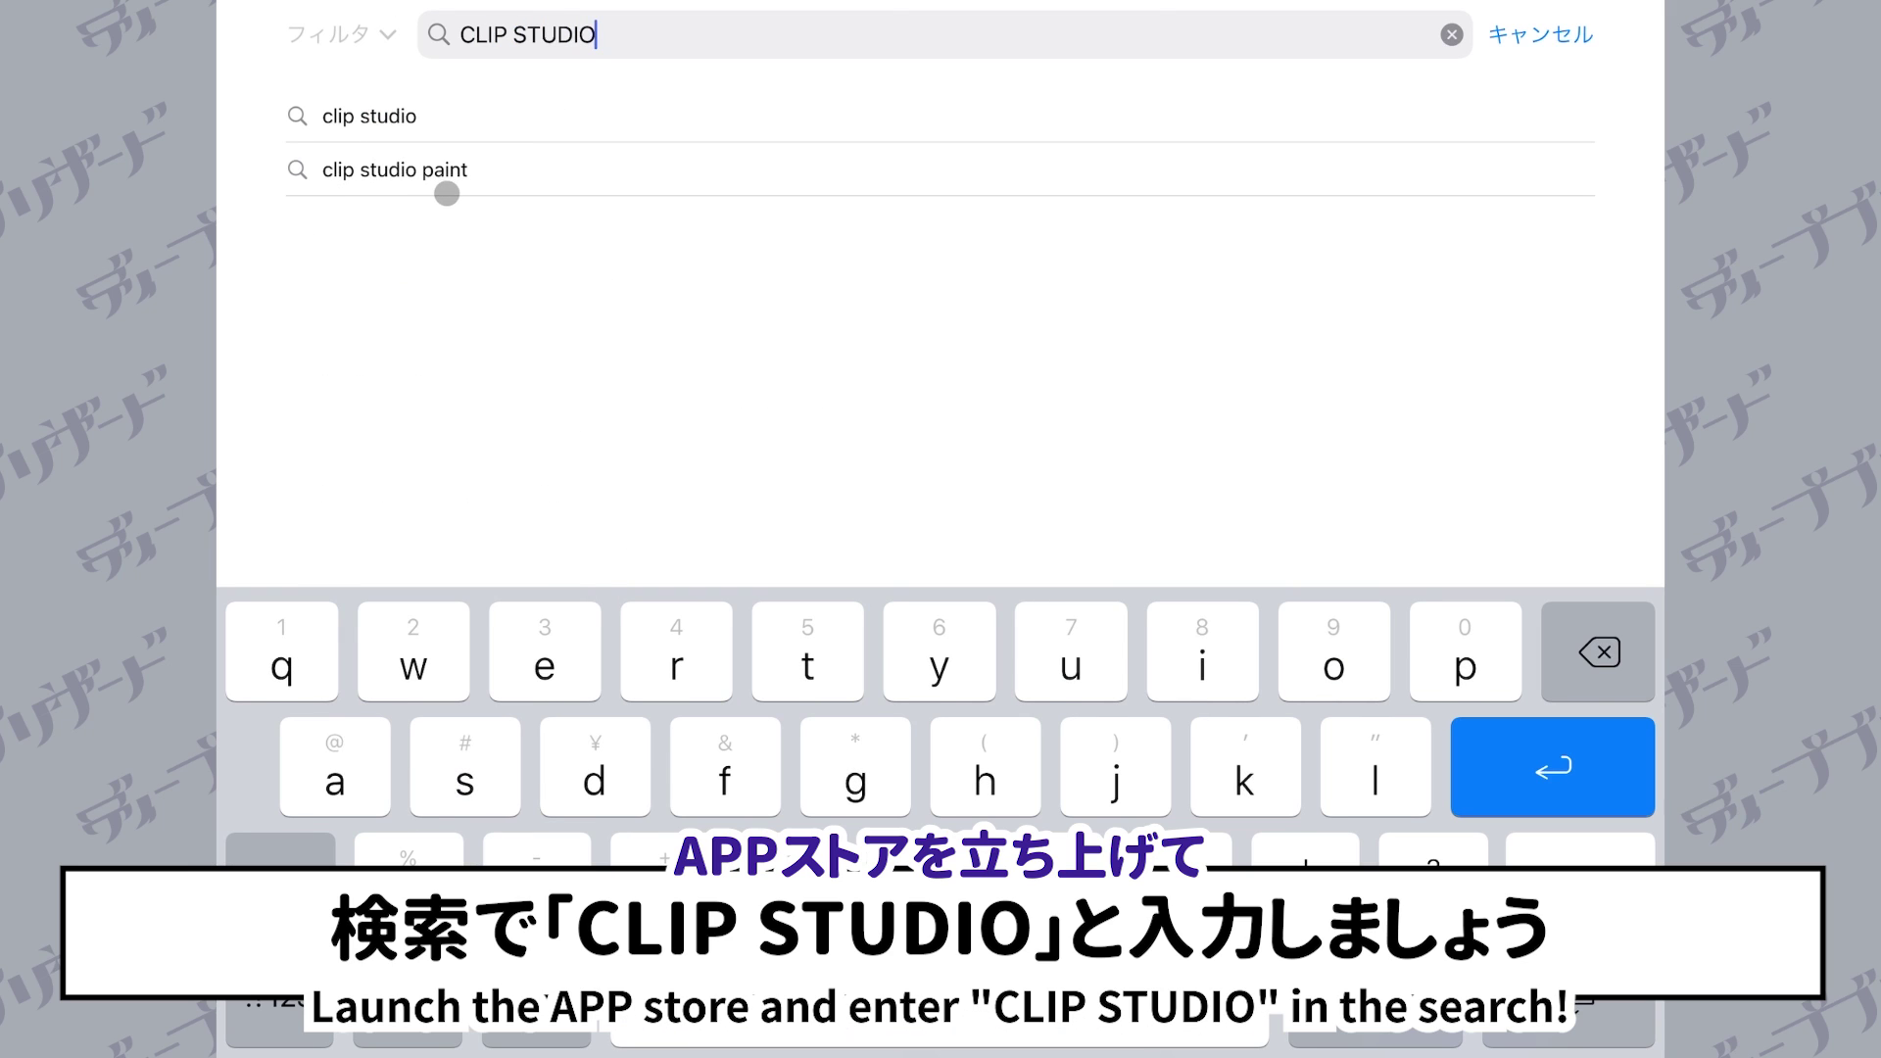
left_click(426, 171)
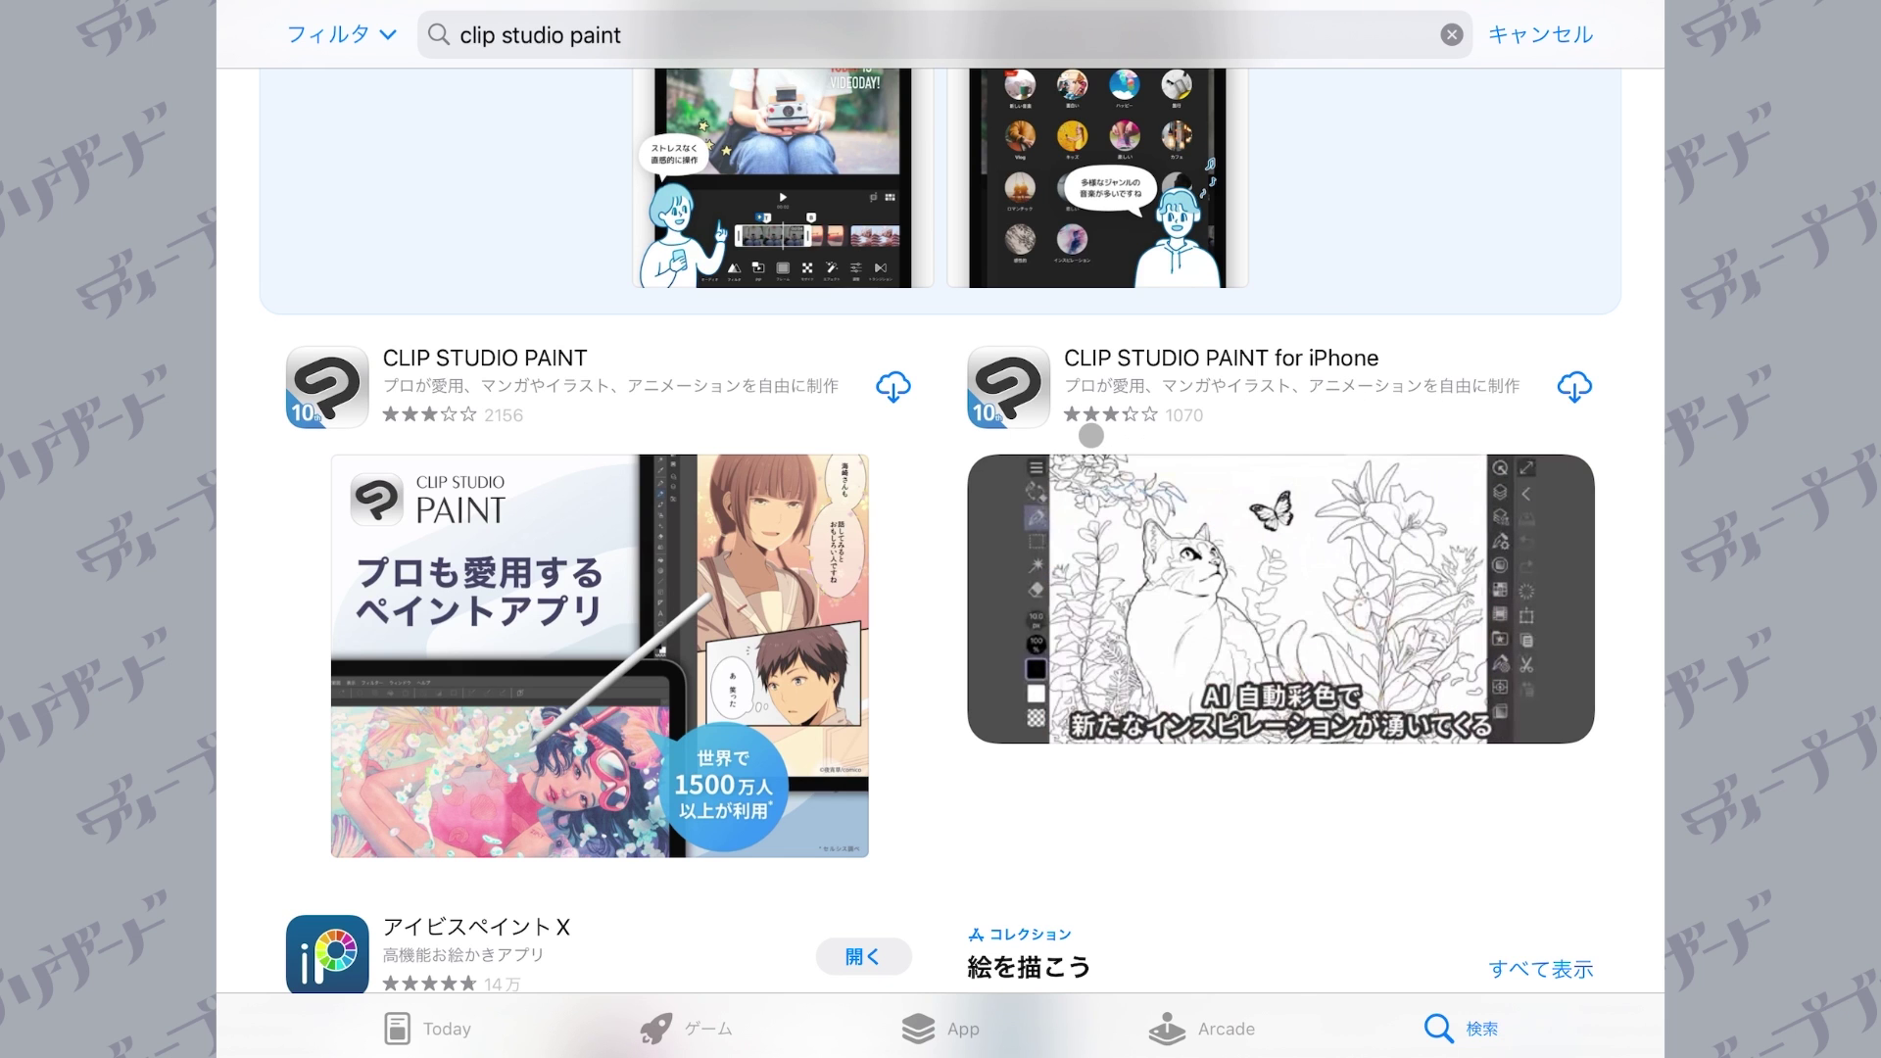
left_click(519, 345)
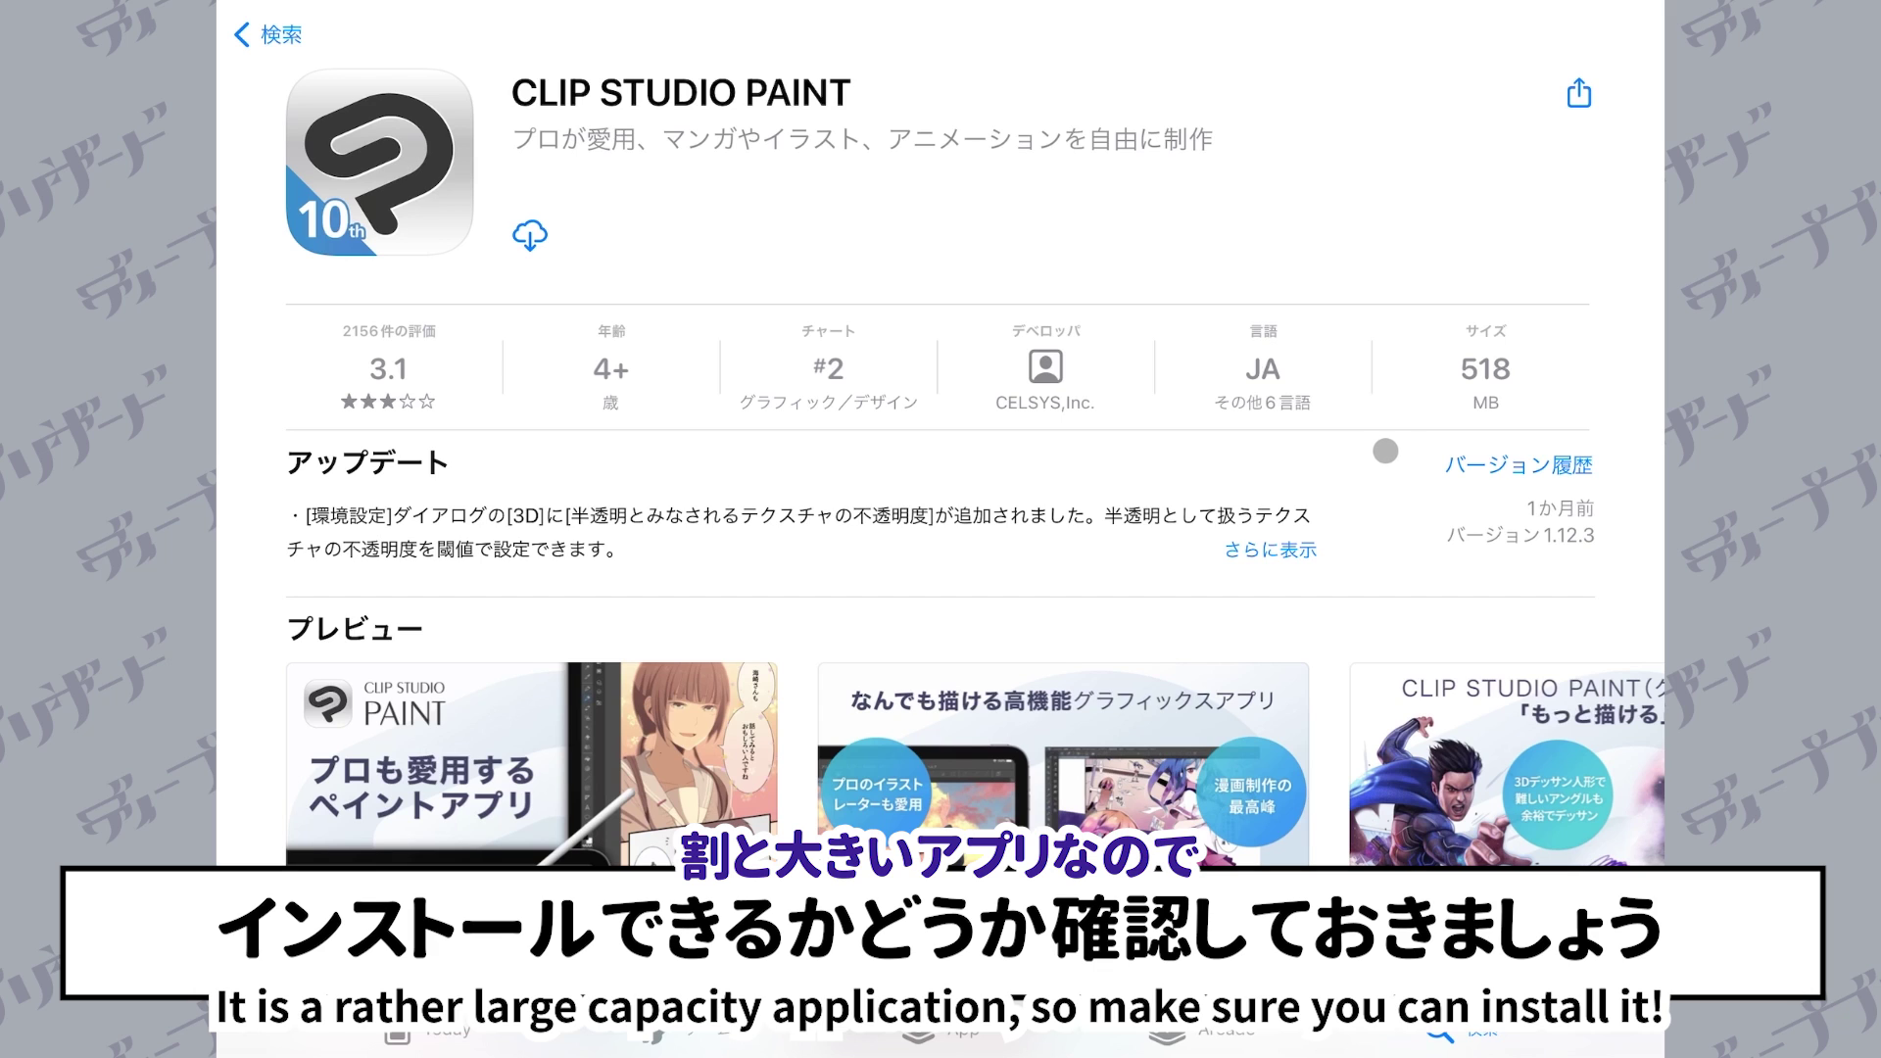
Step: Download CLIP STUDIO PAINT to the iPad and launch it from the home screen
left_click(530, 235)
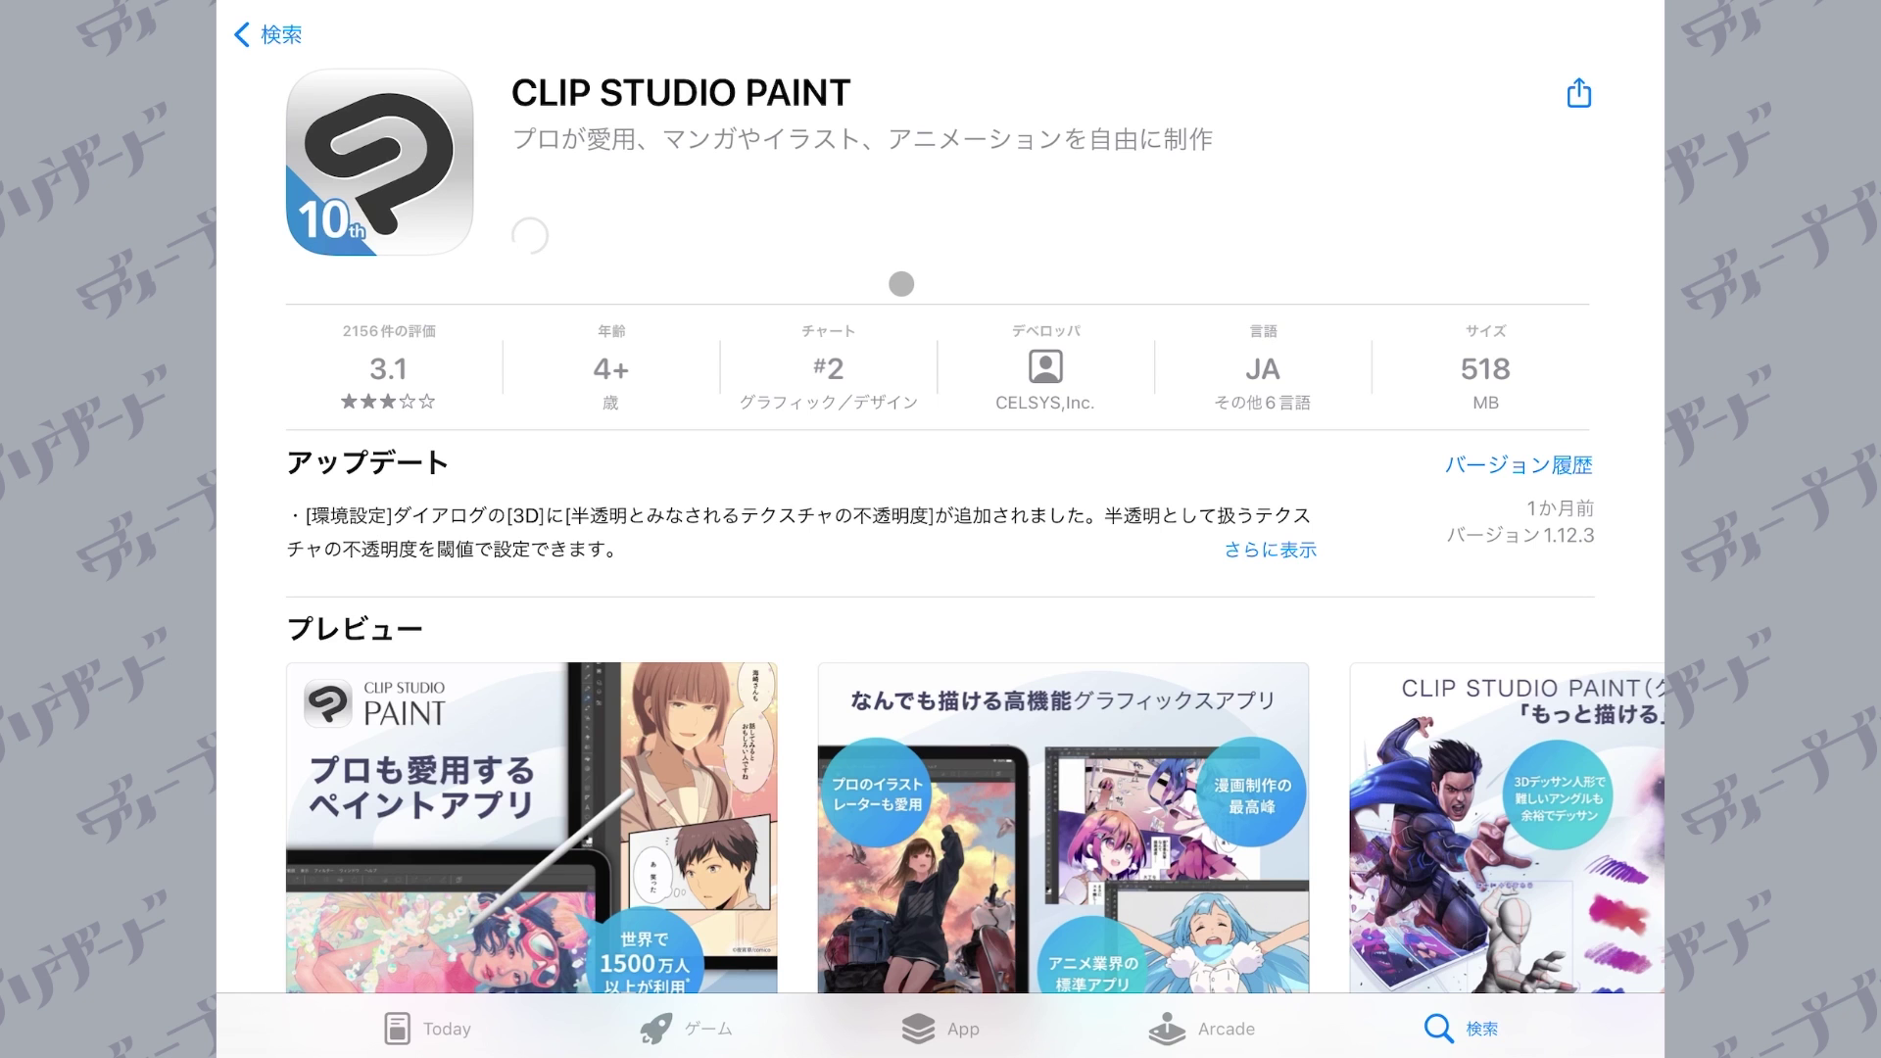
key("super+h")
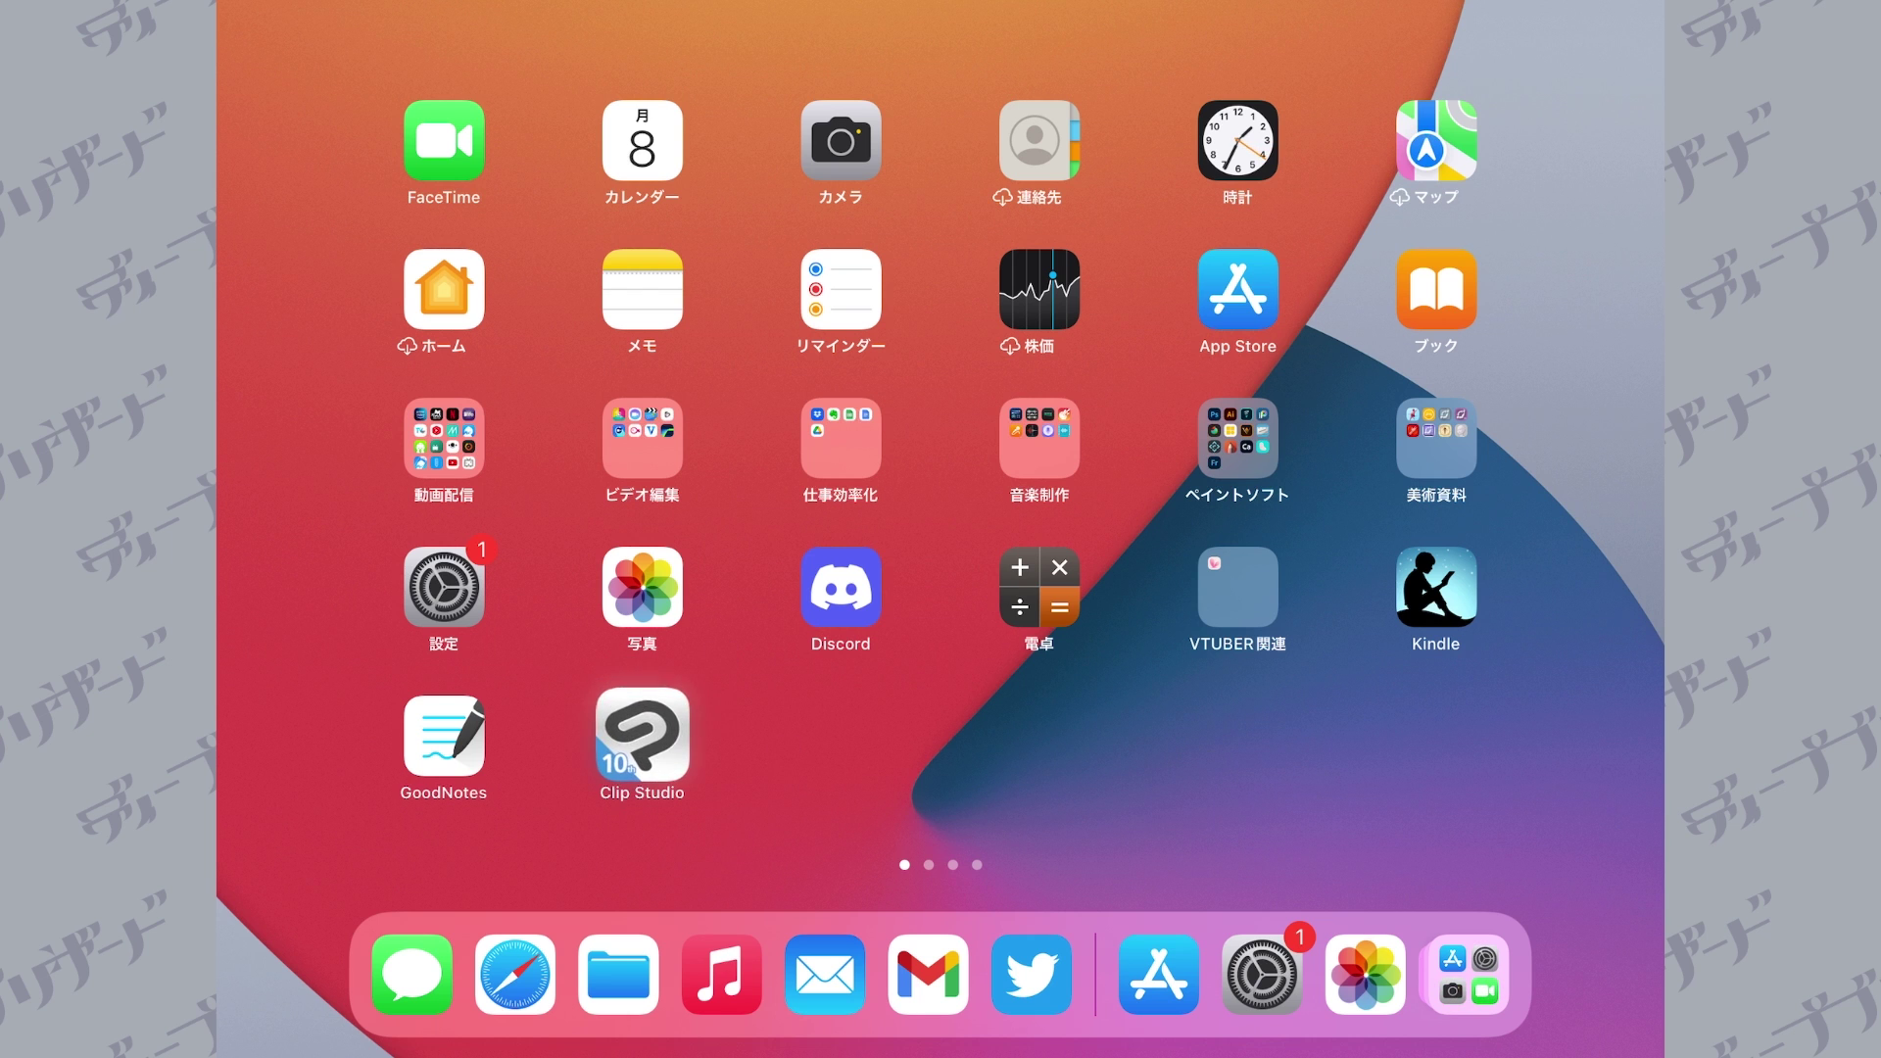
left_click(643, 739)
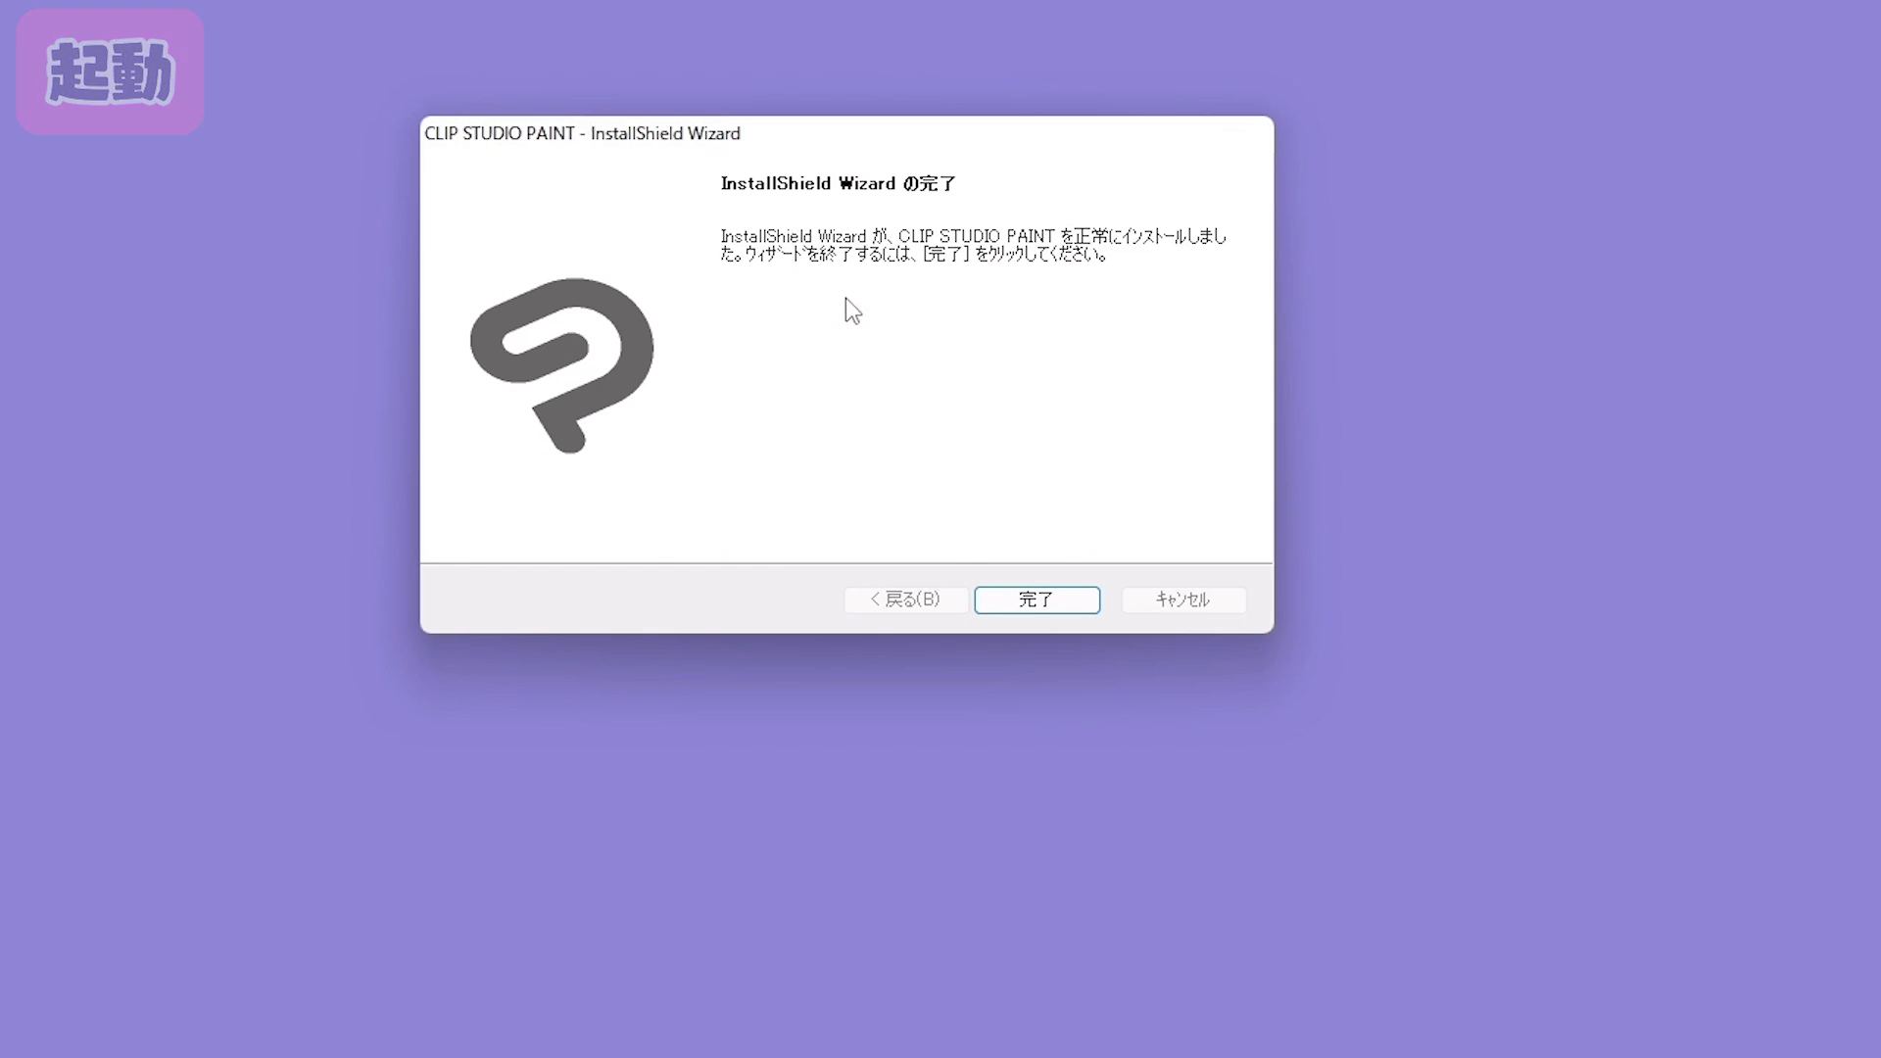
Step: Close the finished Windows installer, then launch CLIP STUDIO from the desktop and acknowledge its startup notice
left_click(1065, 604)
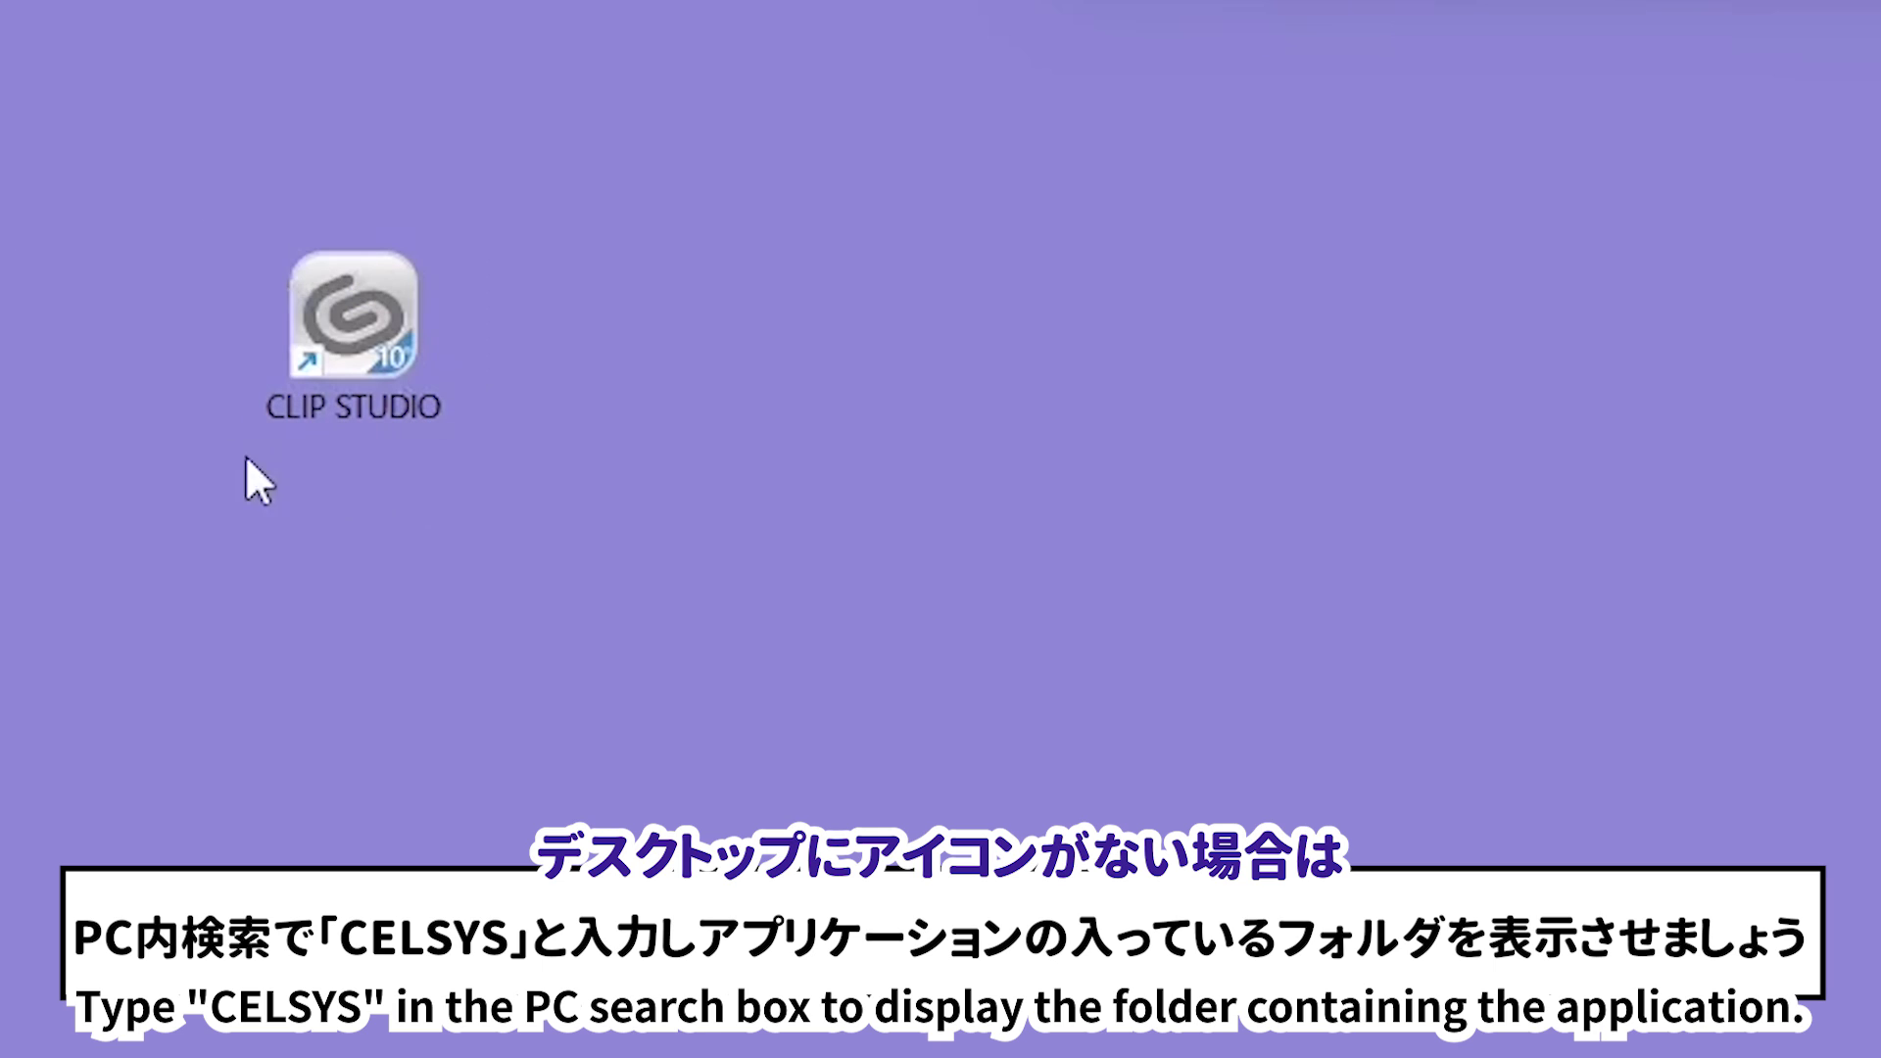
double_click(353, 313)
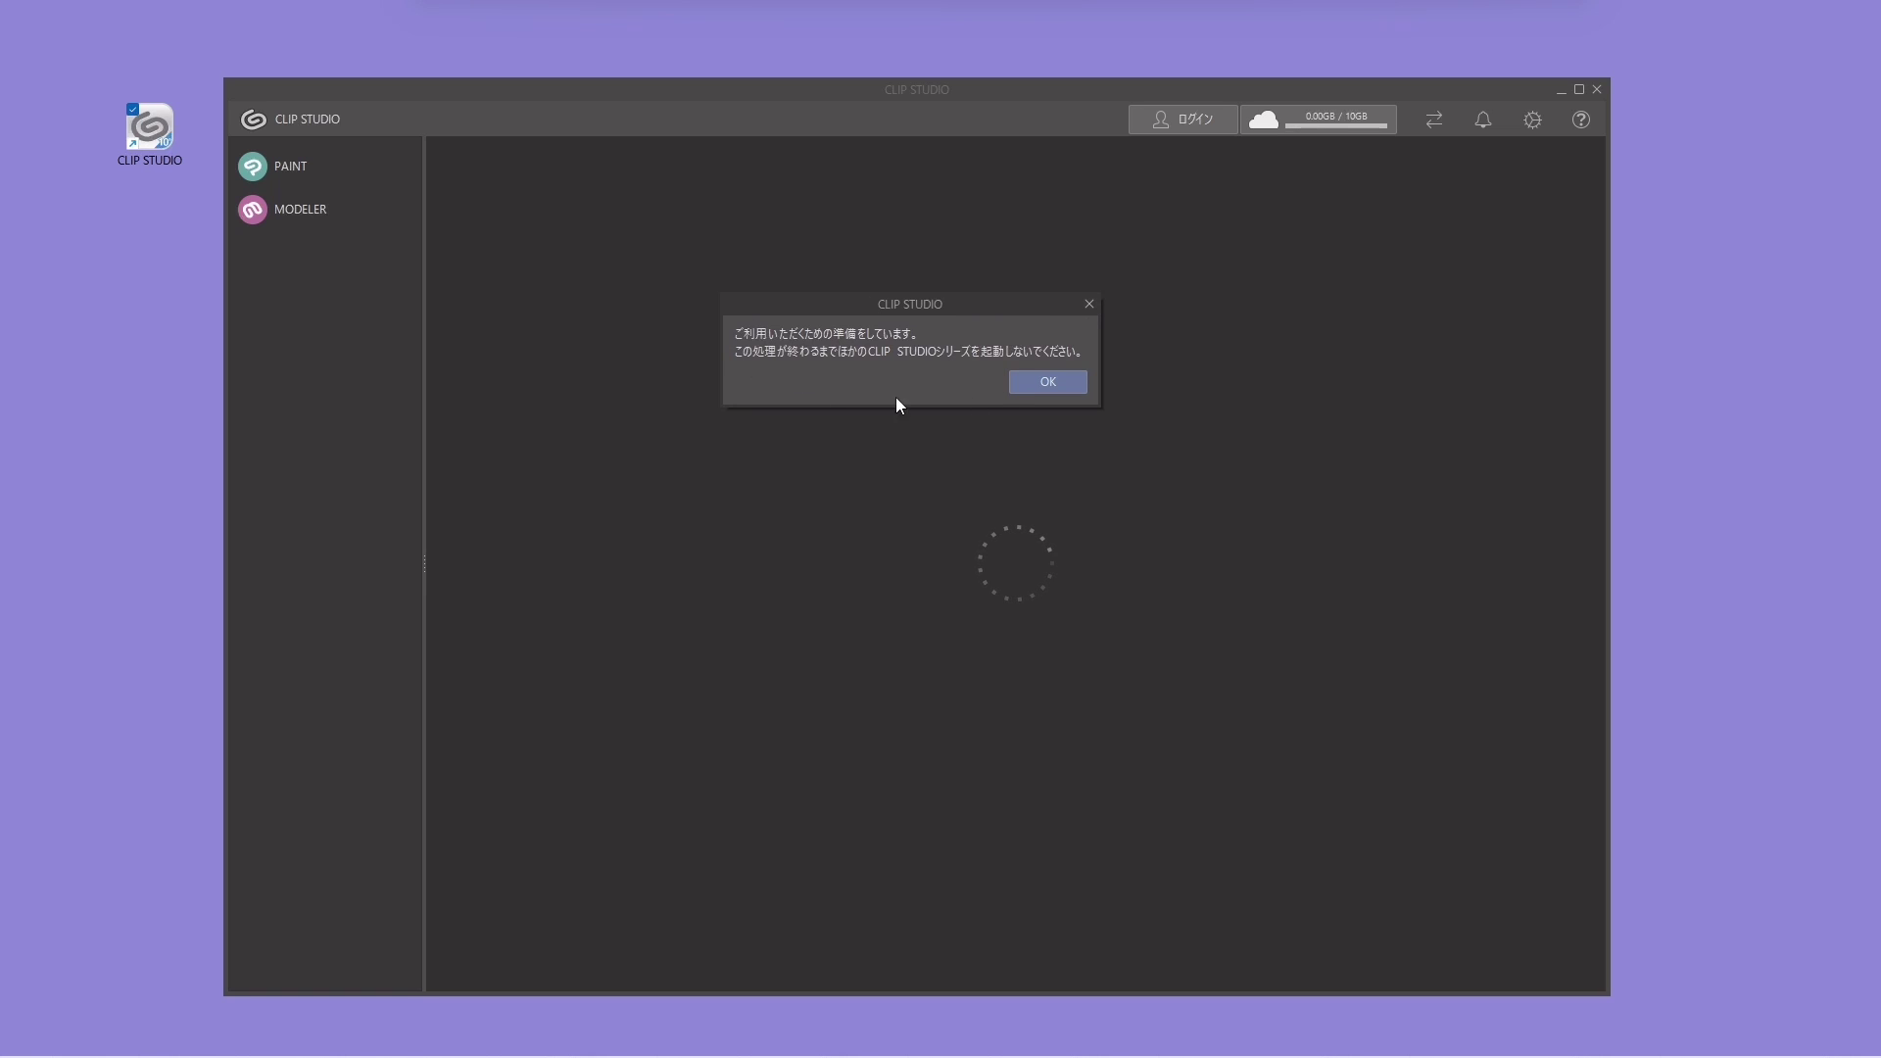
left_click(1049, 382)
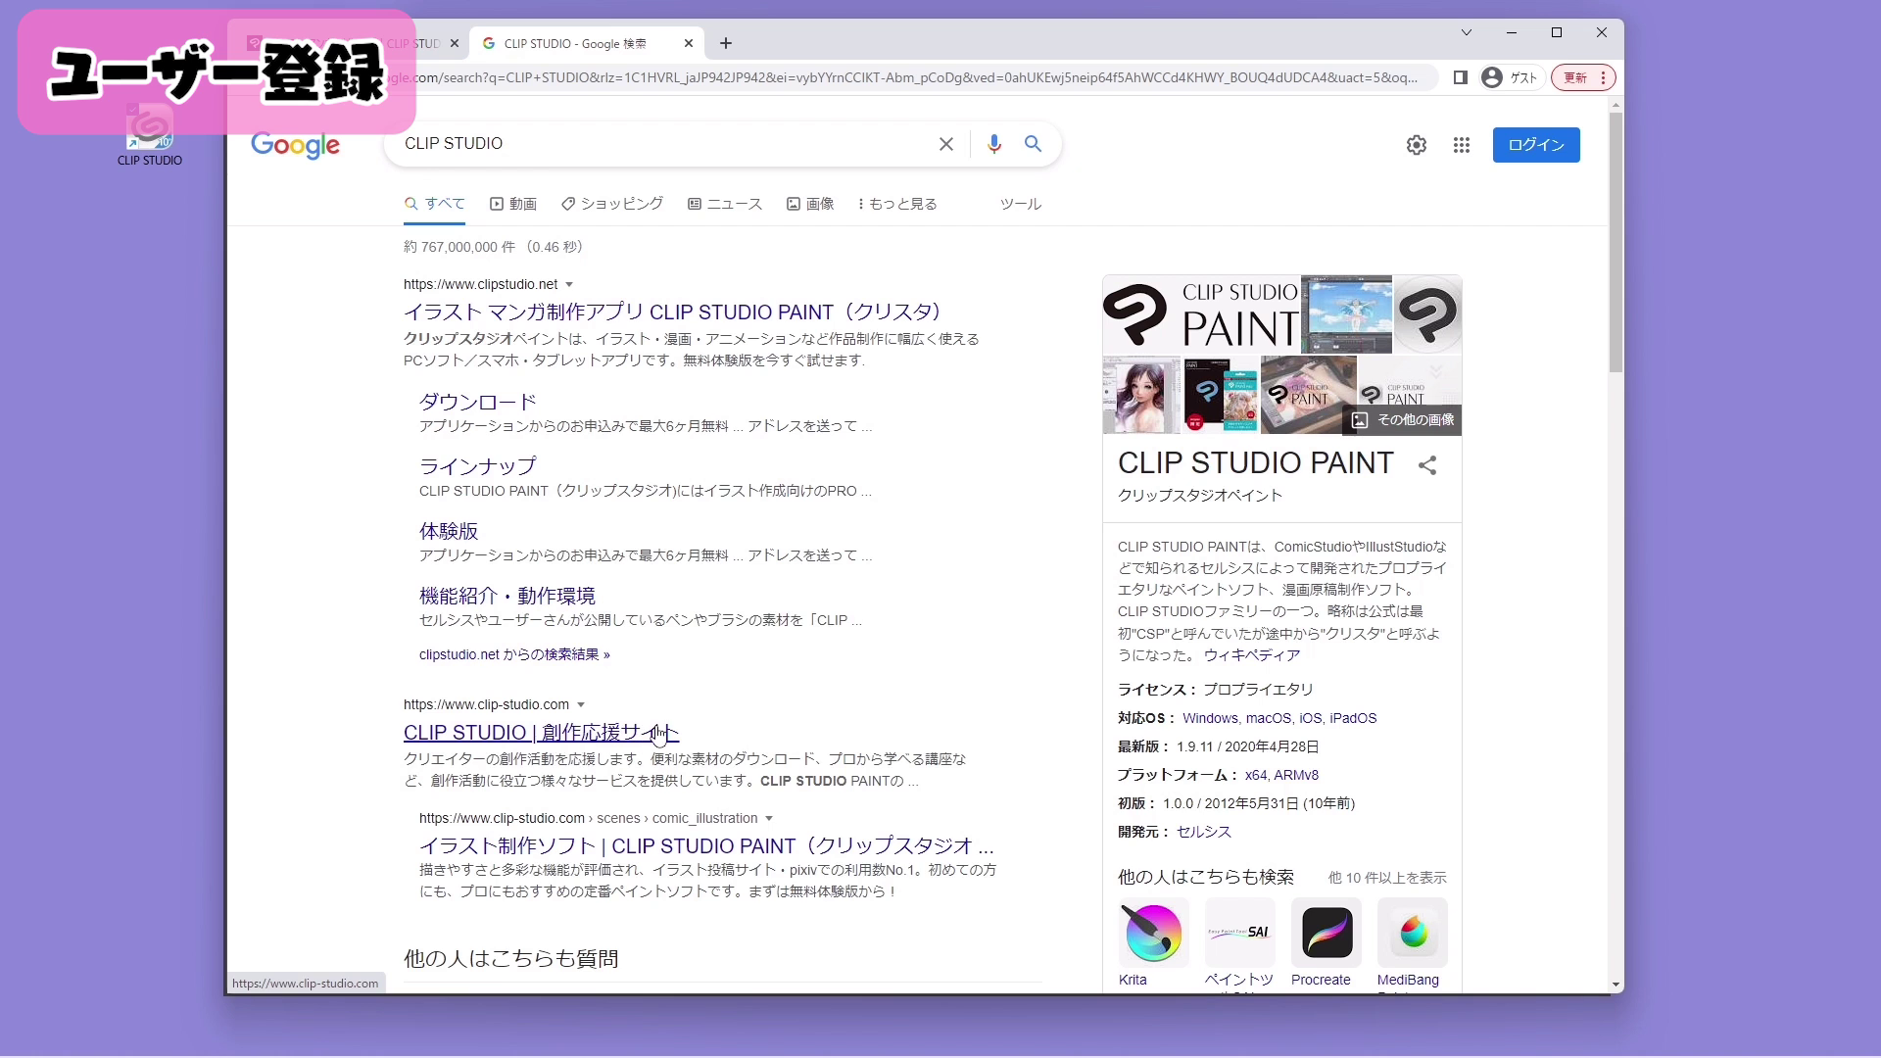
Step: Open the "CLIP STUDIO | 創作応援サイト" site at clip-studio.com from the Google results for CLIP STUDIO
scroll(654, 727, "down", 5)
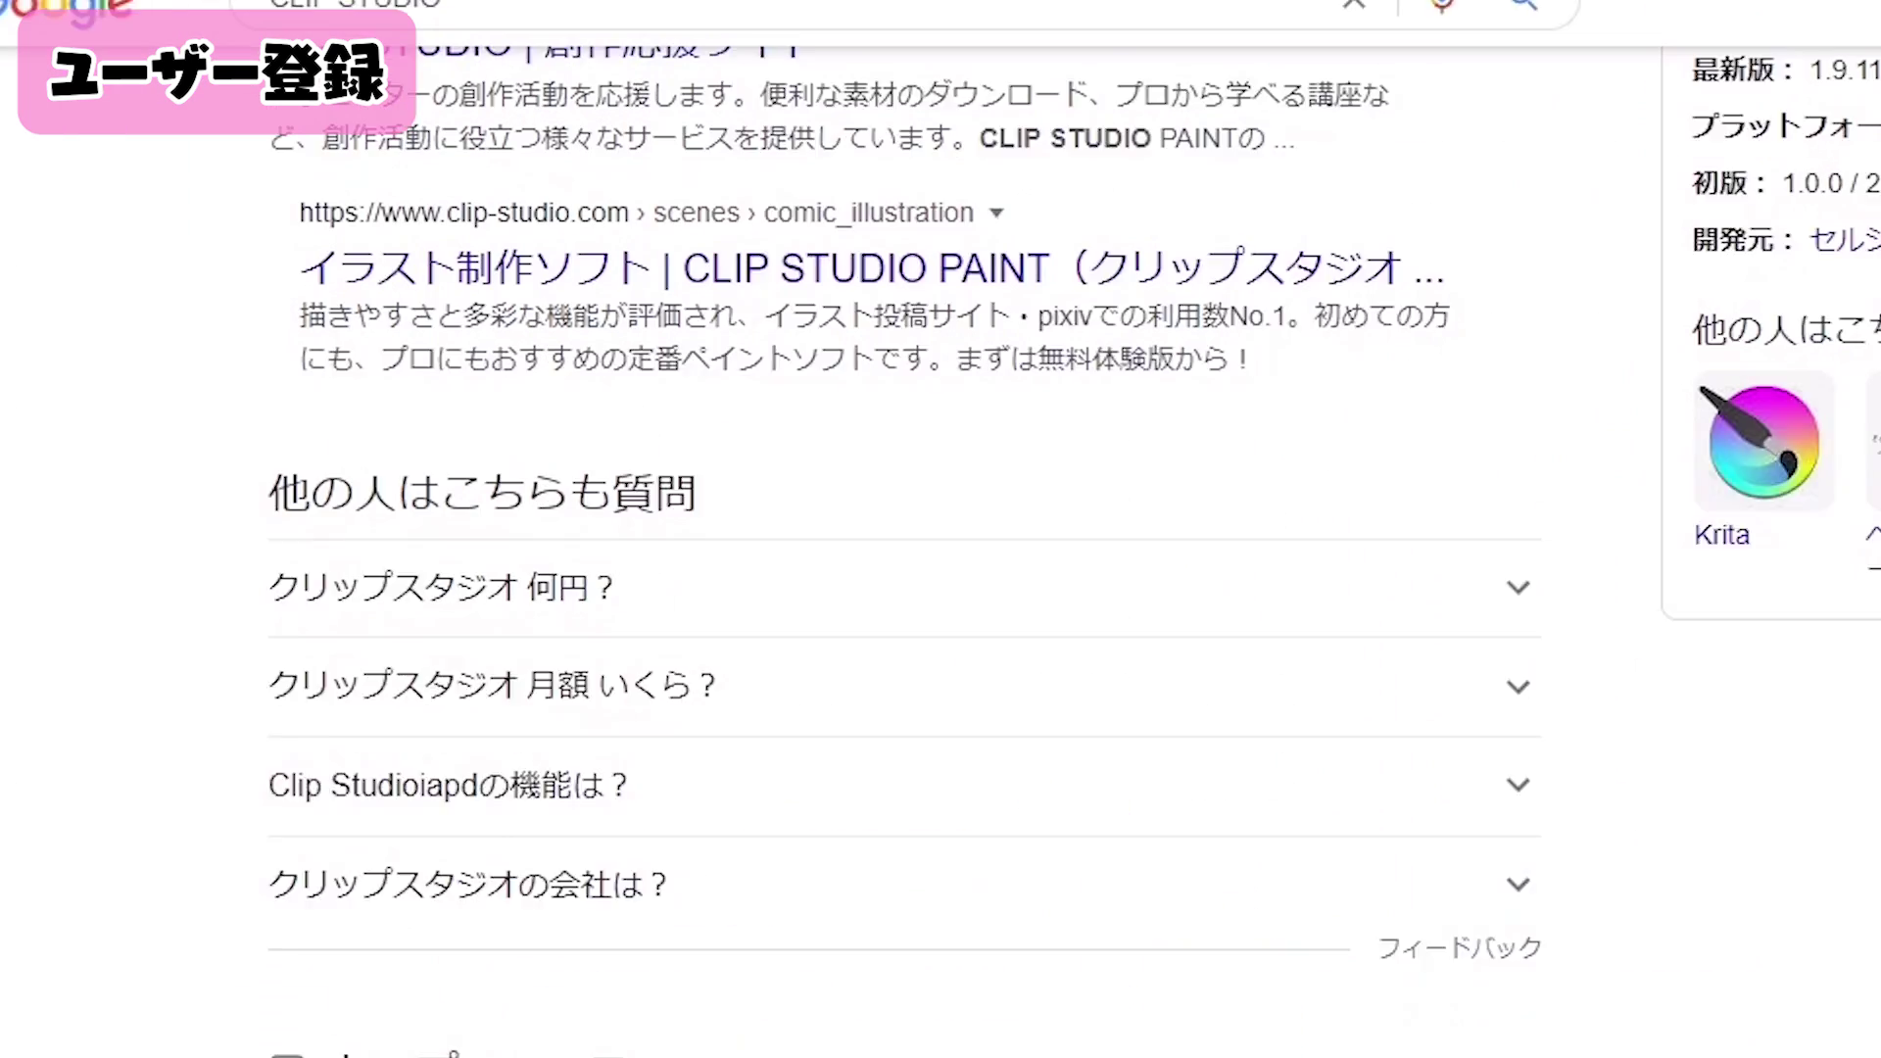
scroll(727, 245, "up", 2)
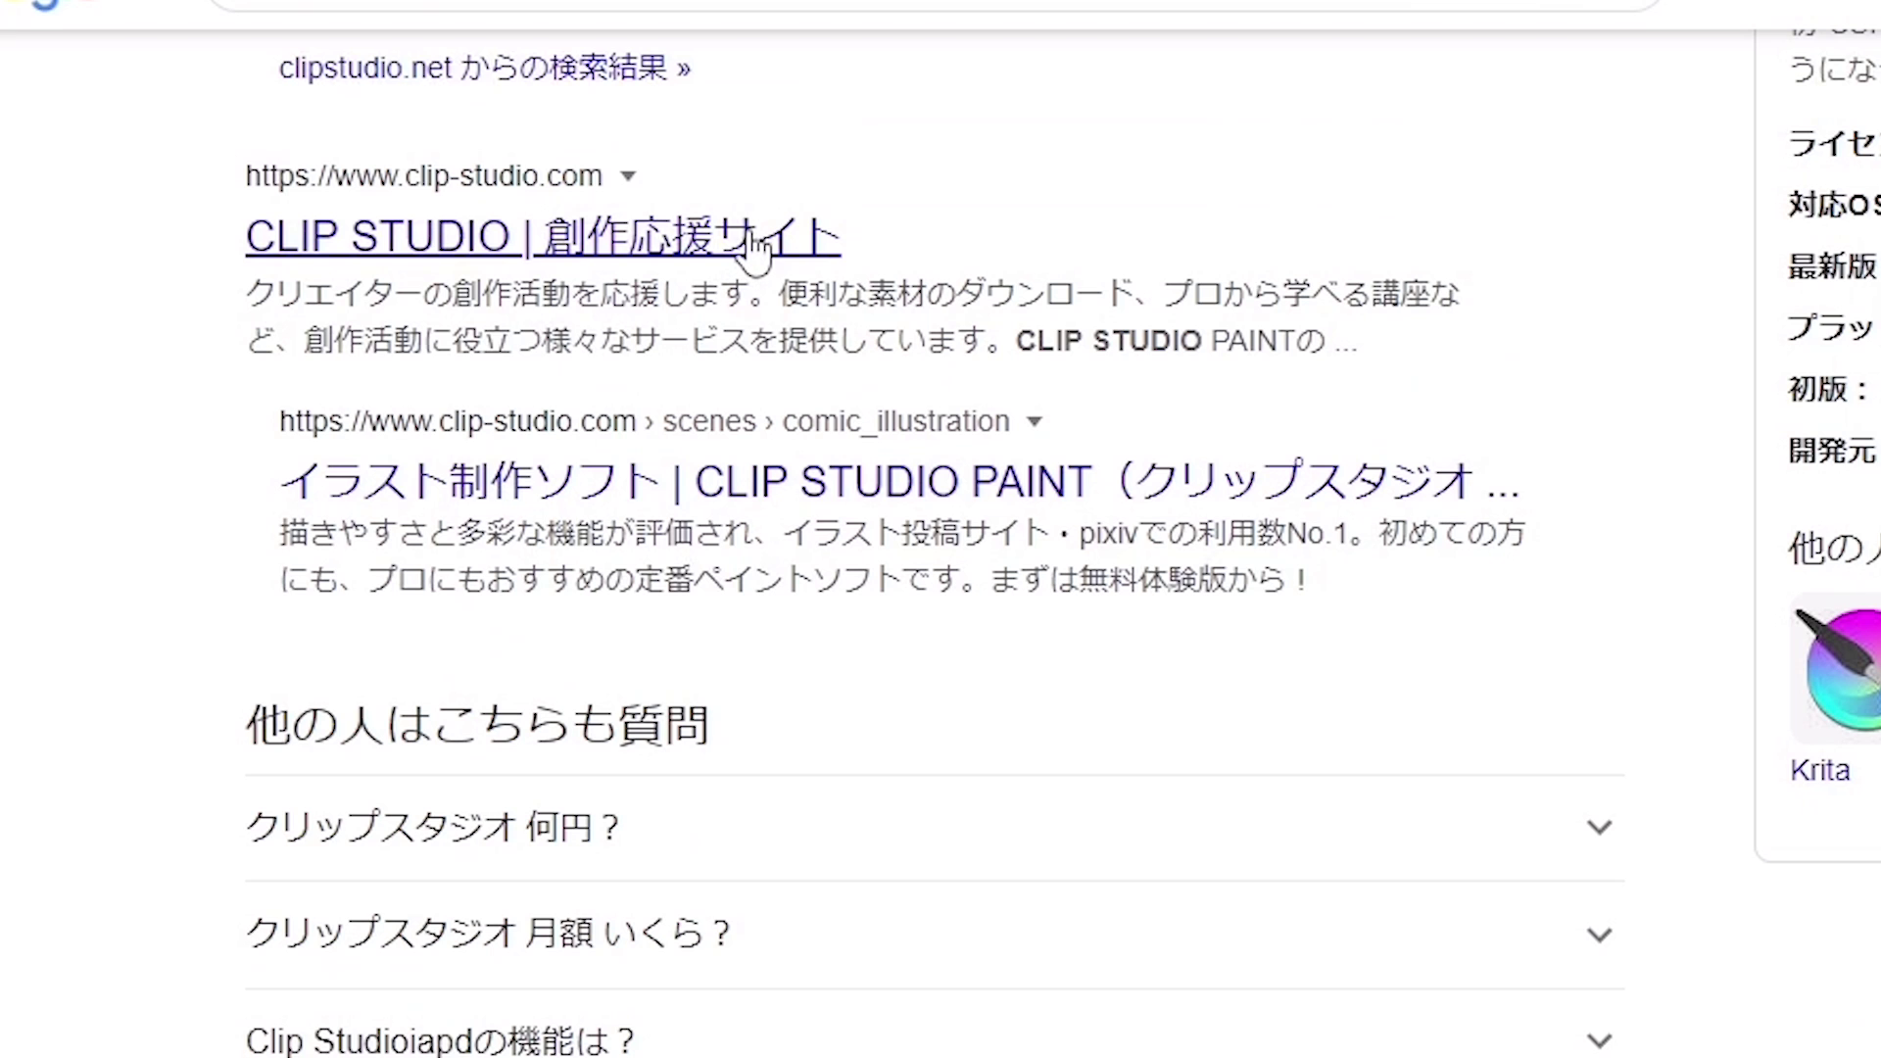
left_click(755, 245)
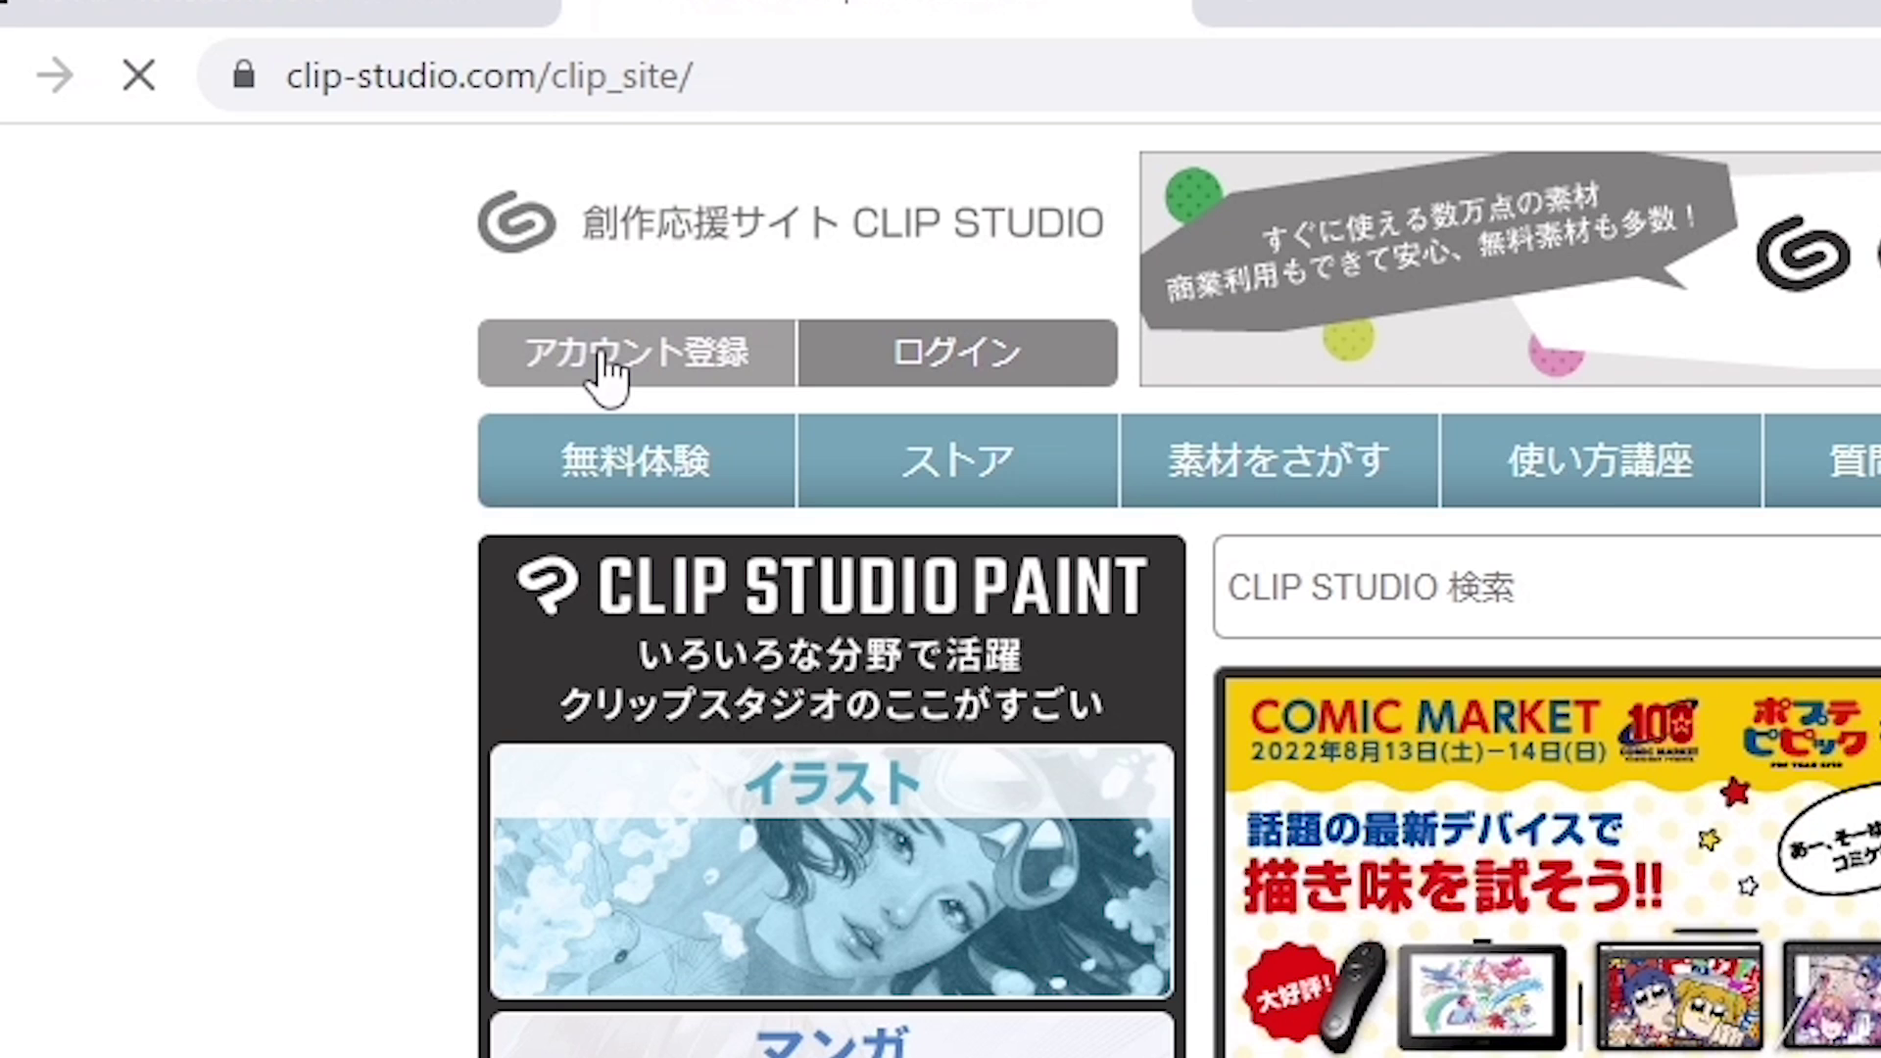
Step: Go to account registration on the site and log in with the CLIP STUDIO account's e-mail address and password
left_click(607, 368)
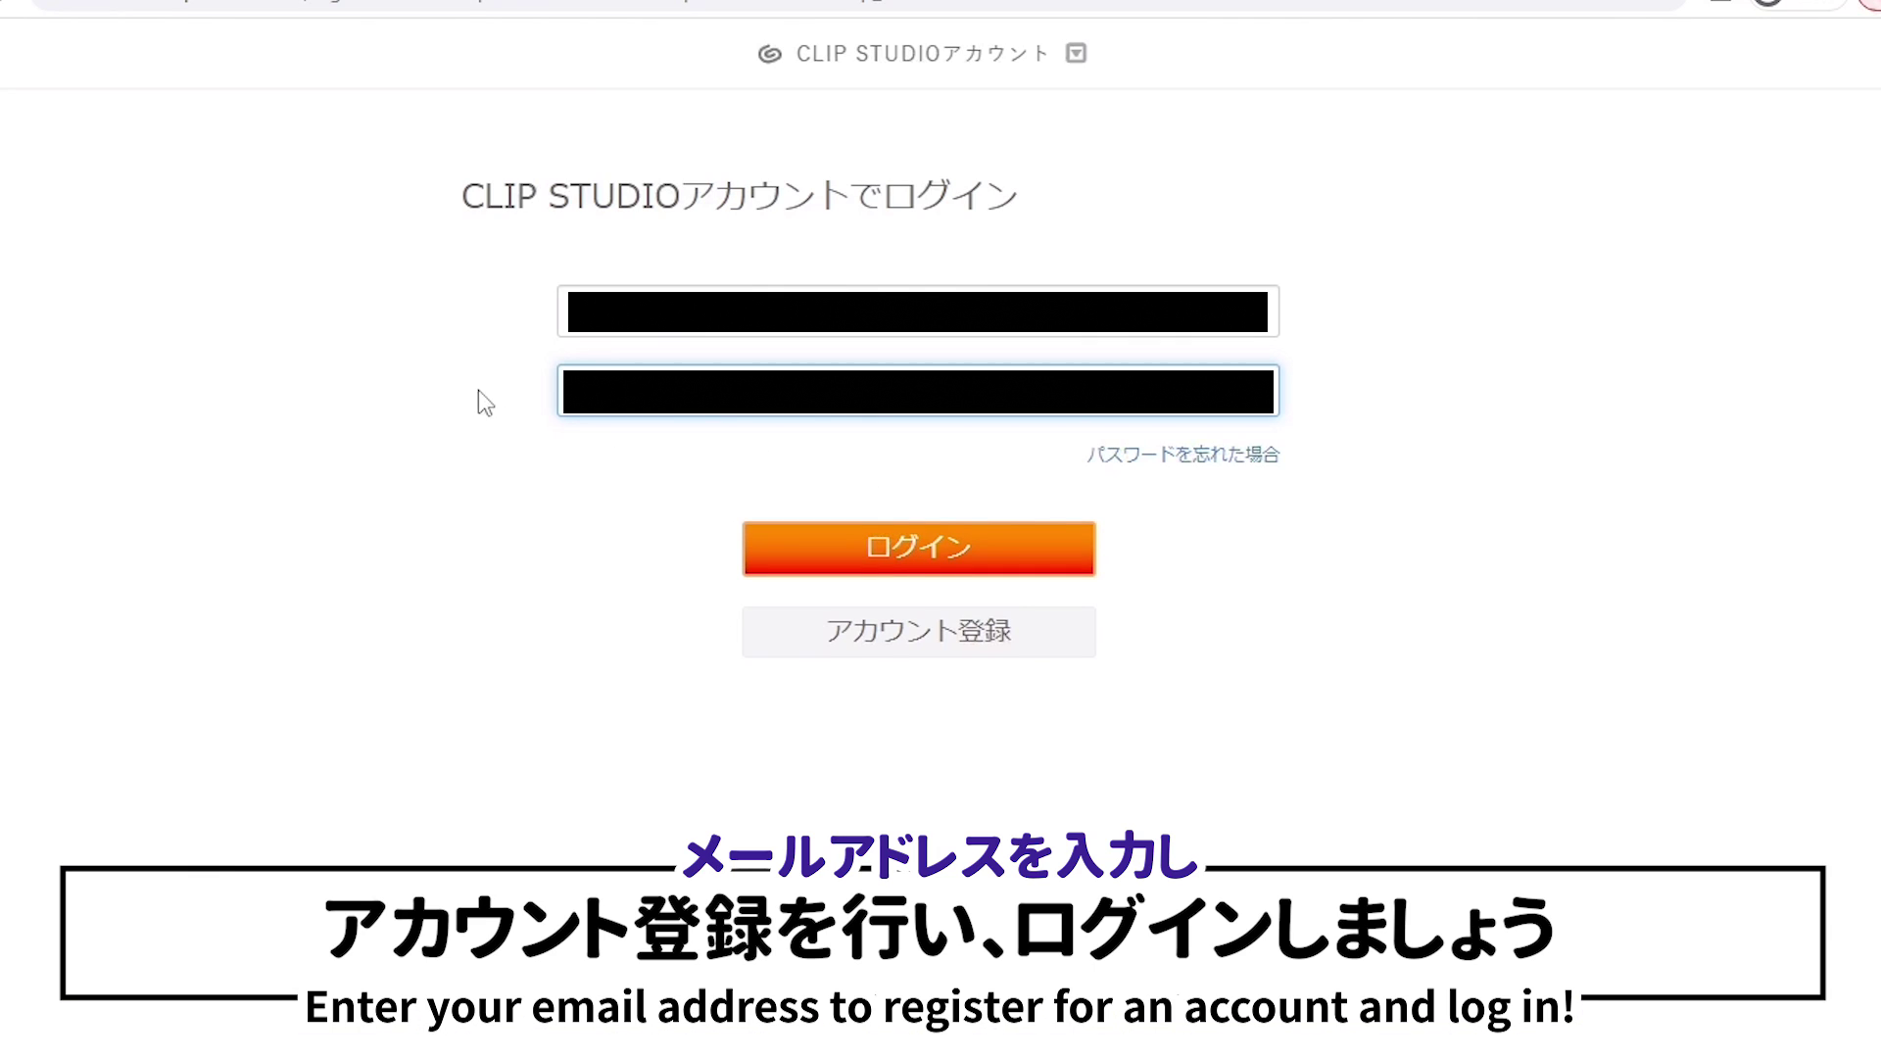
left_click(973, 560)
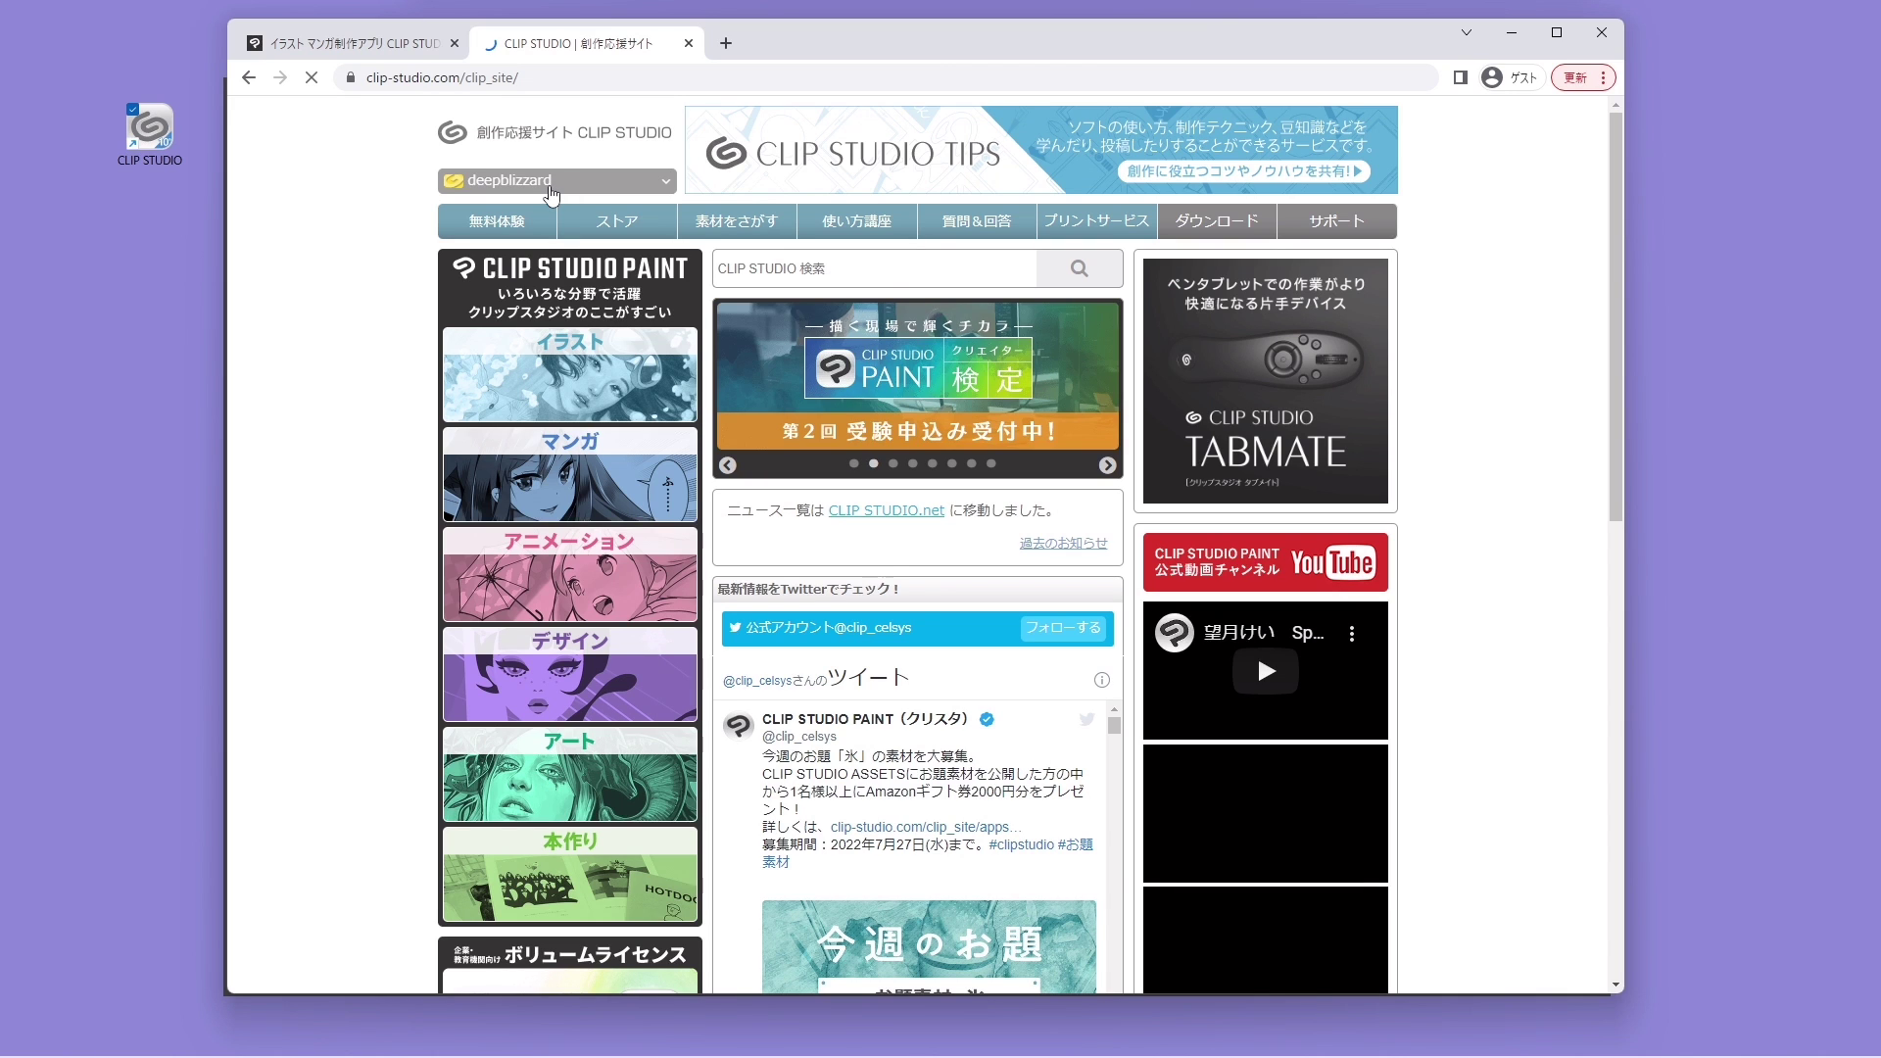
Step: Log in to the CLIP STUDIO desktop launcher with the registered e-mail address and password, and start PAINT
mouse_move(1134, 1042)
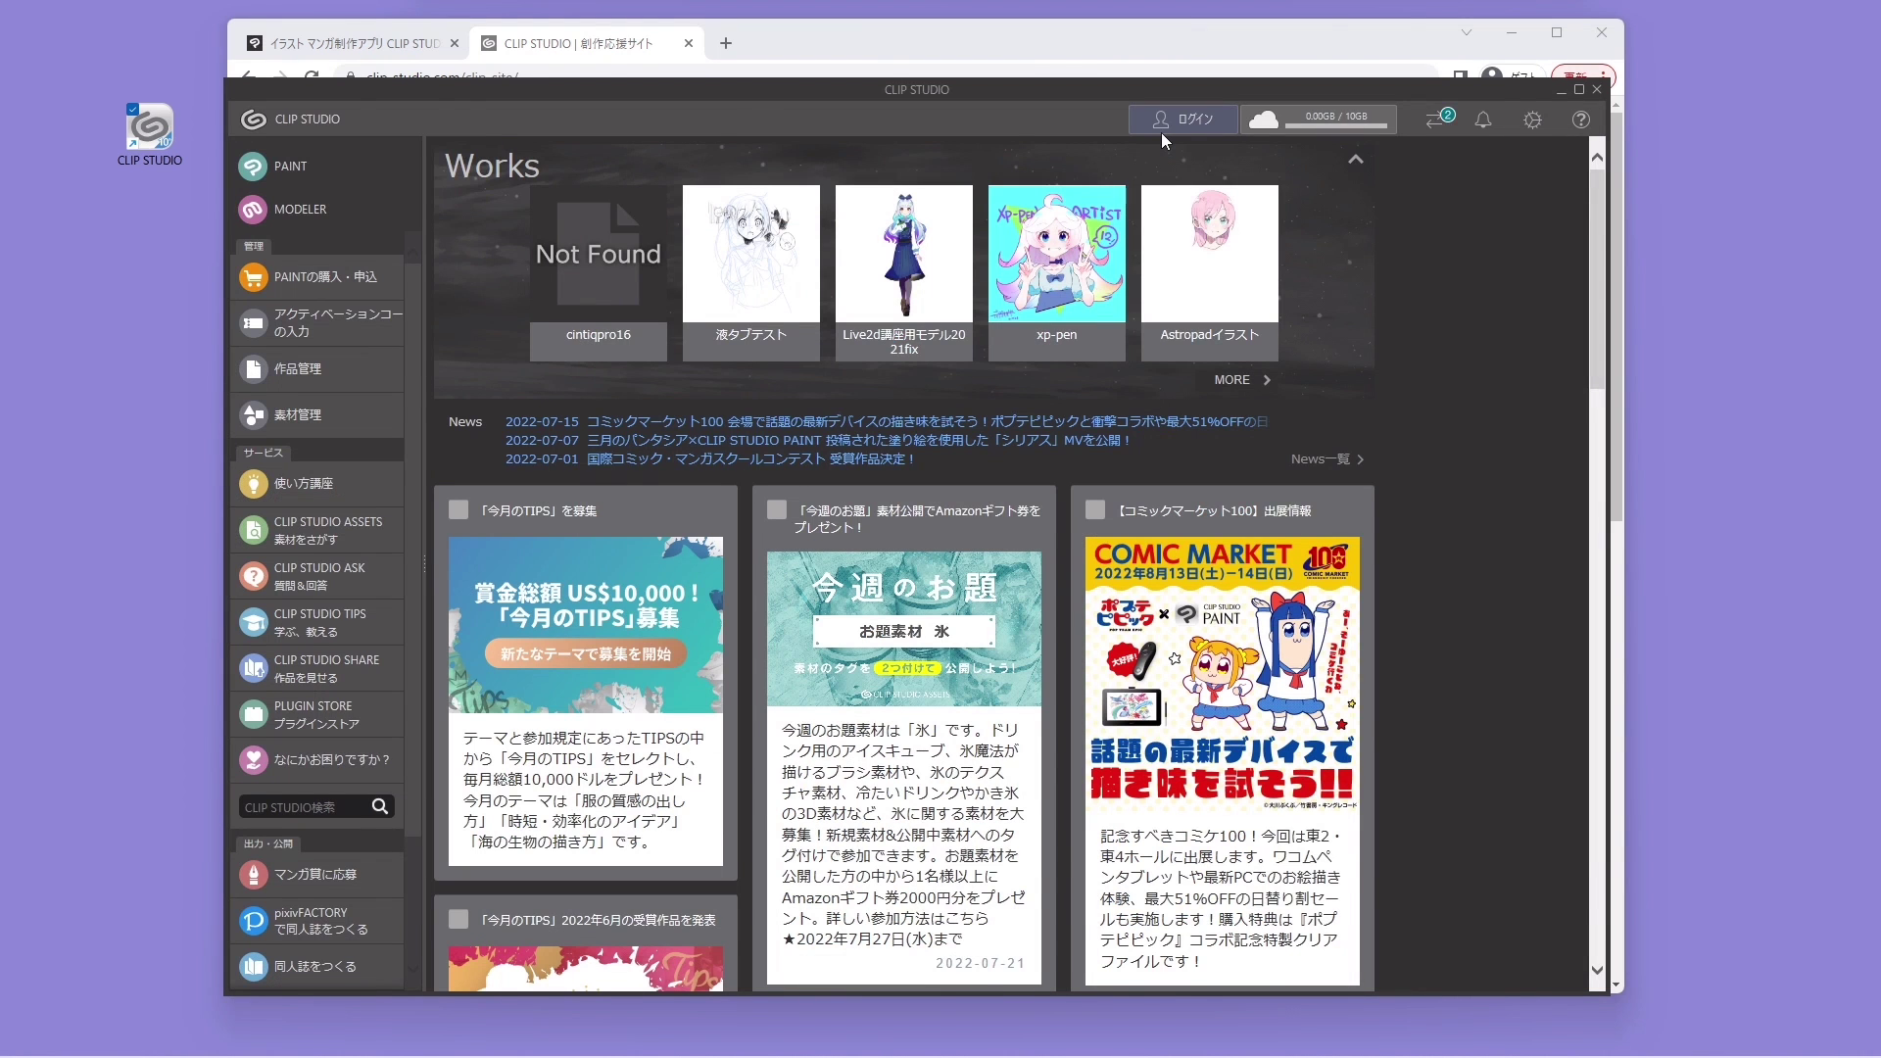
left_click(1161, 131)
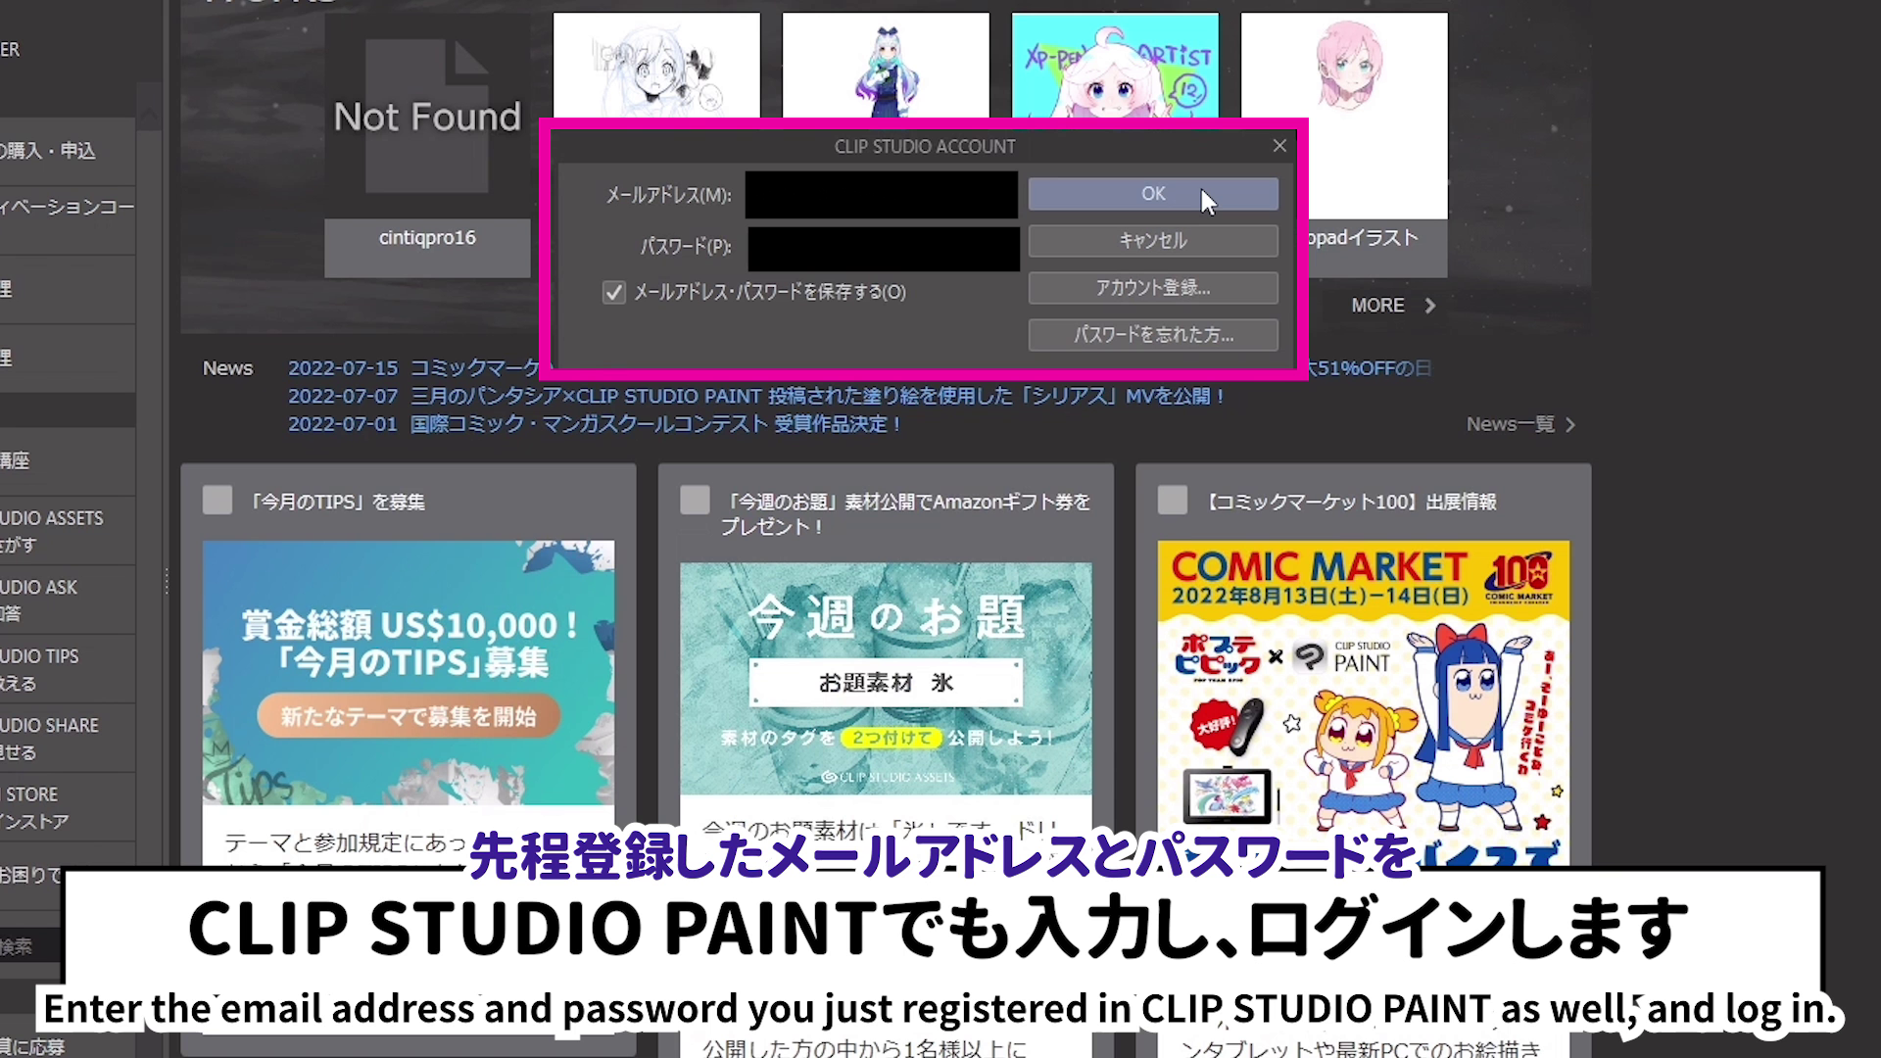
left_click(1201, 192)
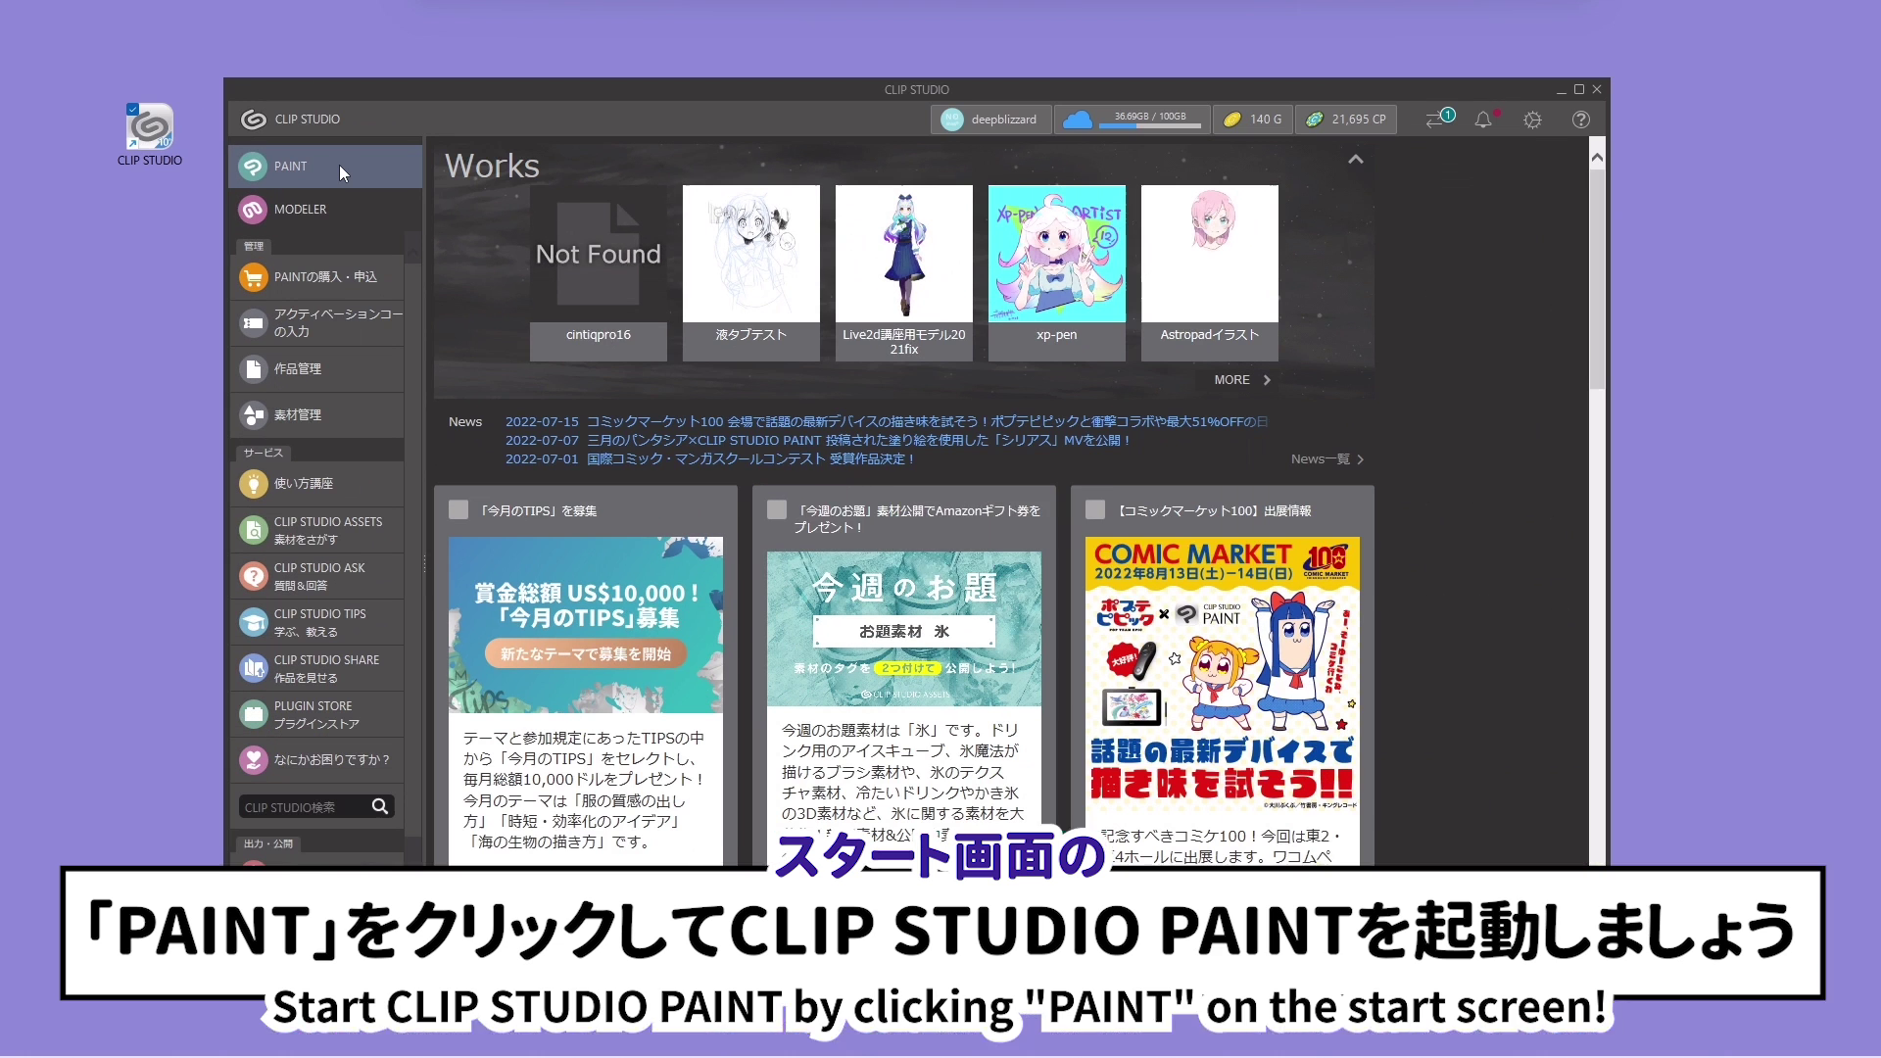
left_click(864, 353)
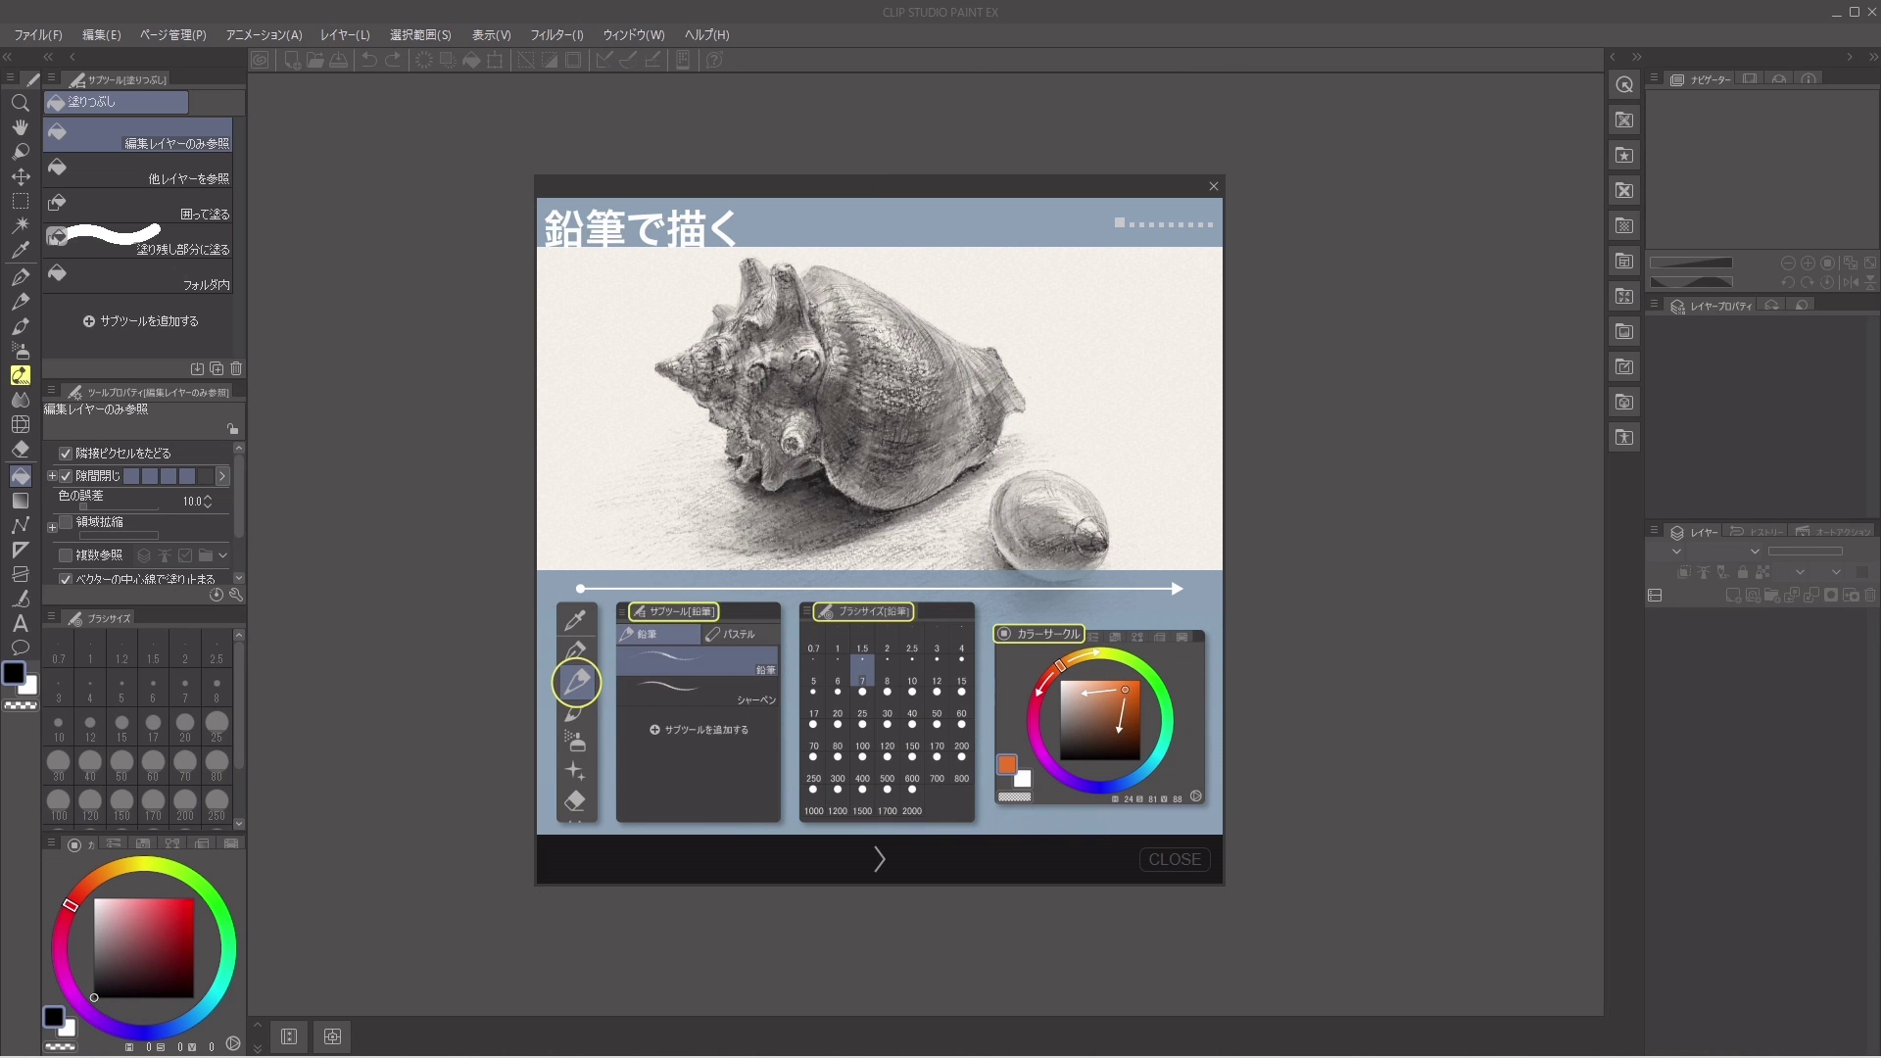
Step: Page through the introductory guide, from 鉛筆で描く to its last page, and close it
left_click(879, 859)
left_click(879, 859)
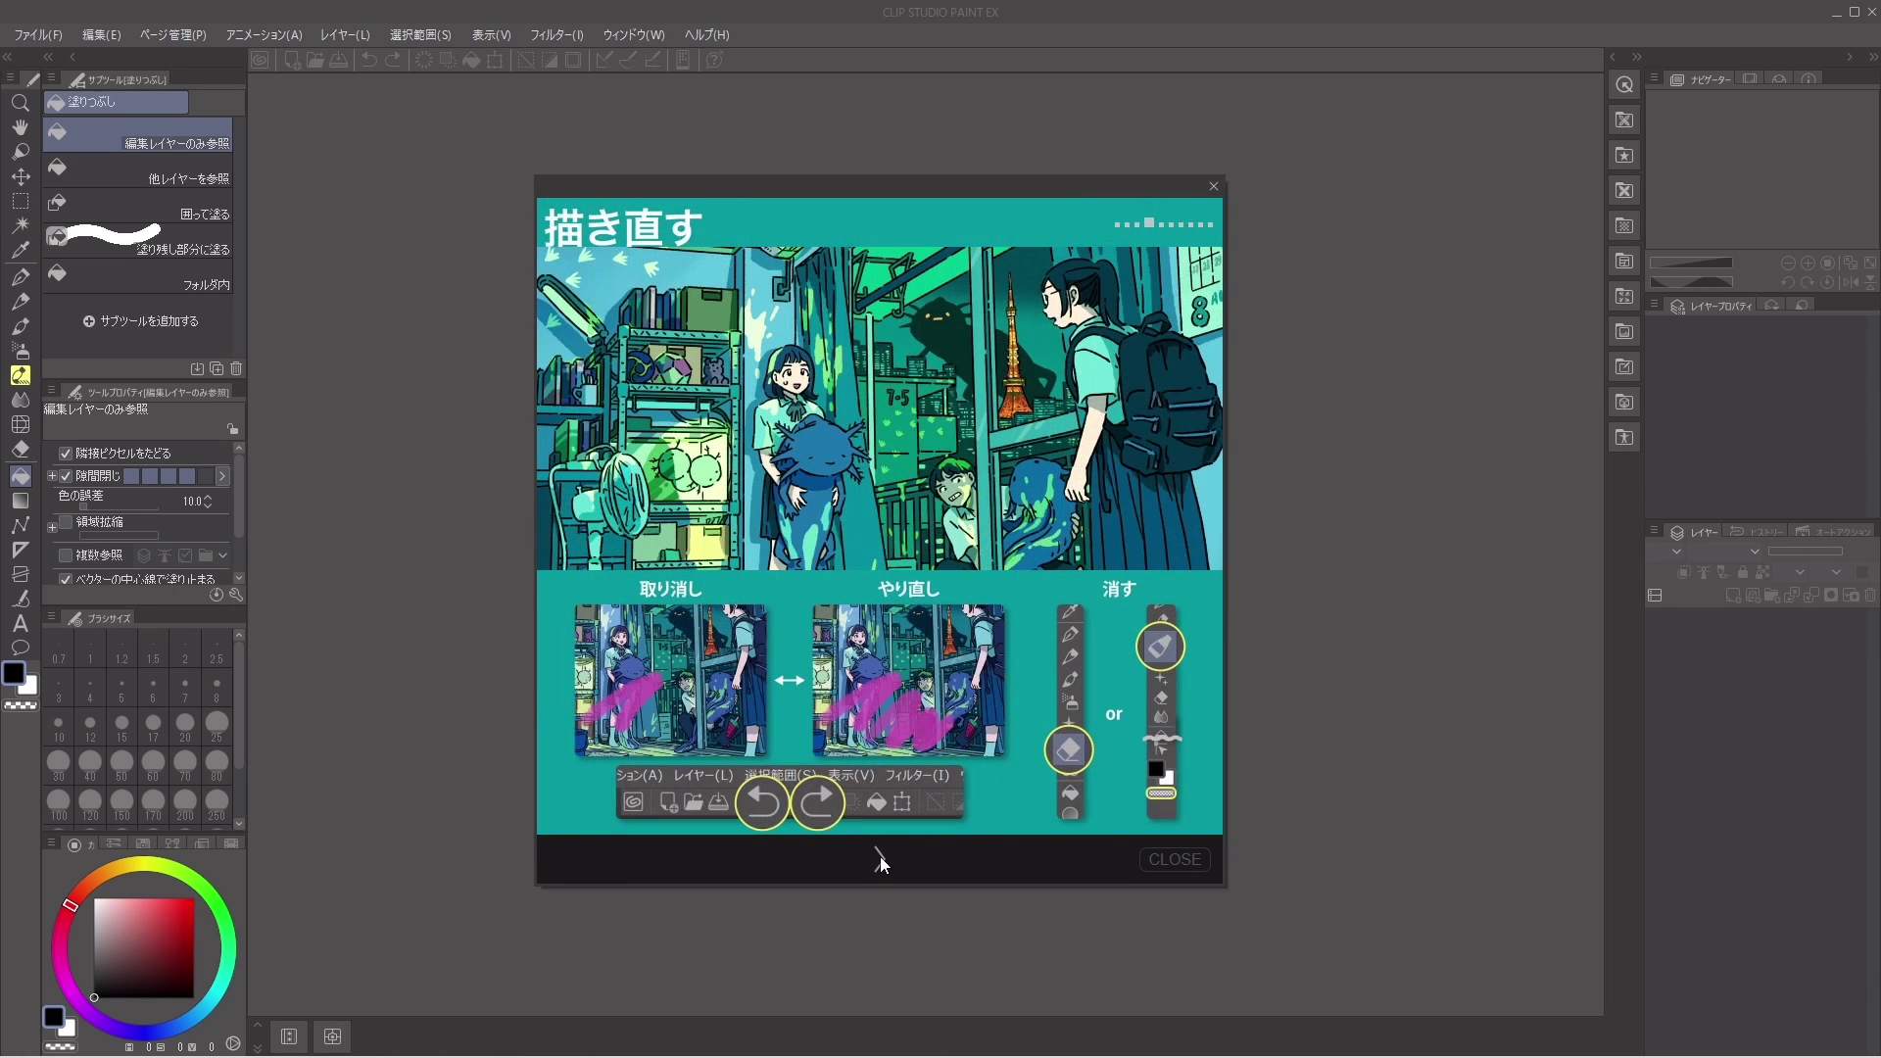
left_click(878, 860)
left_click(879, 859)
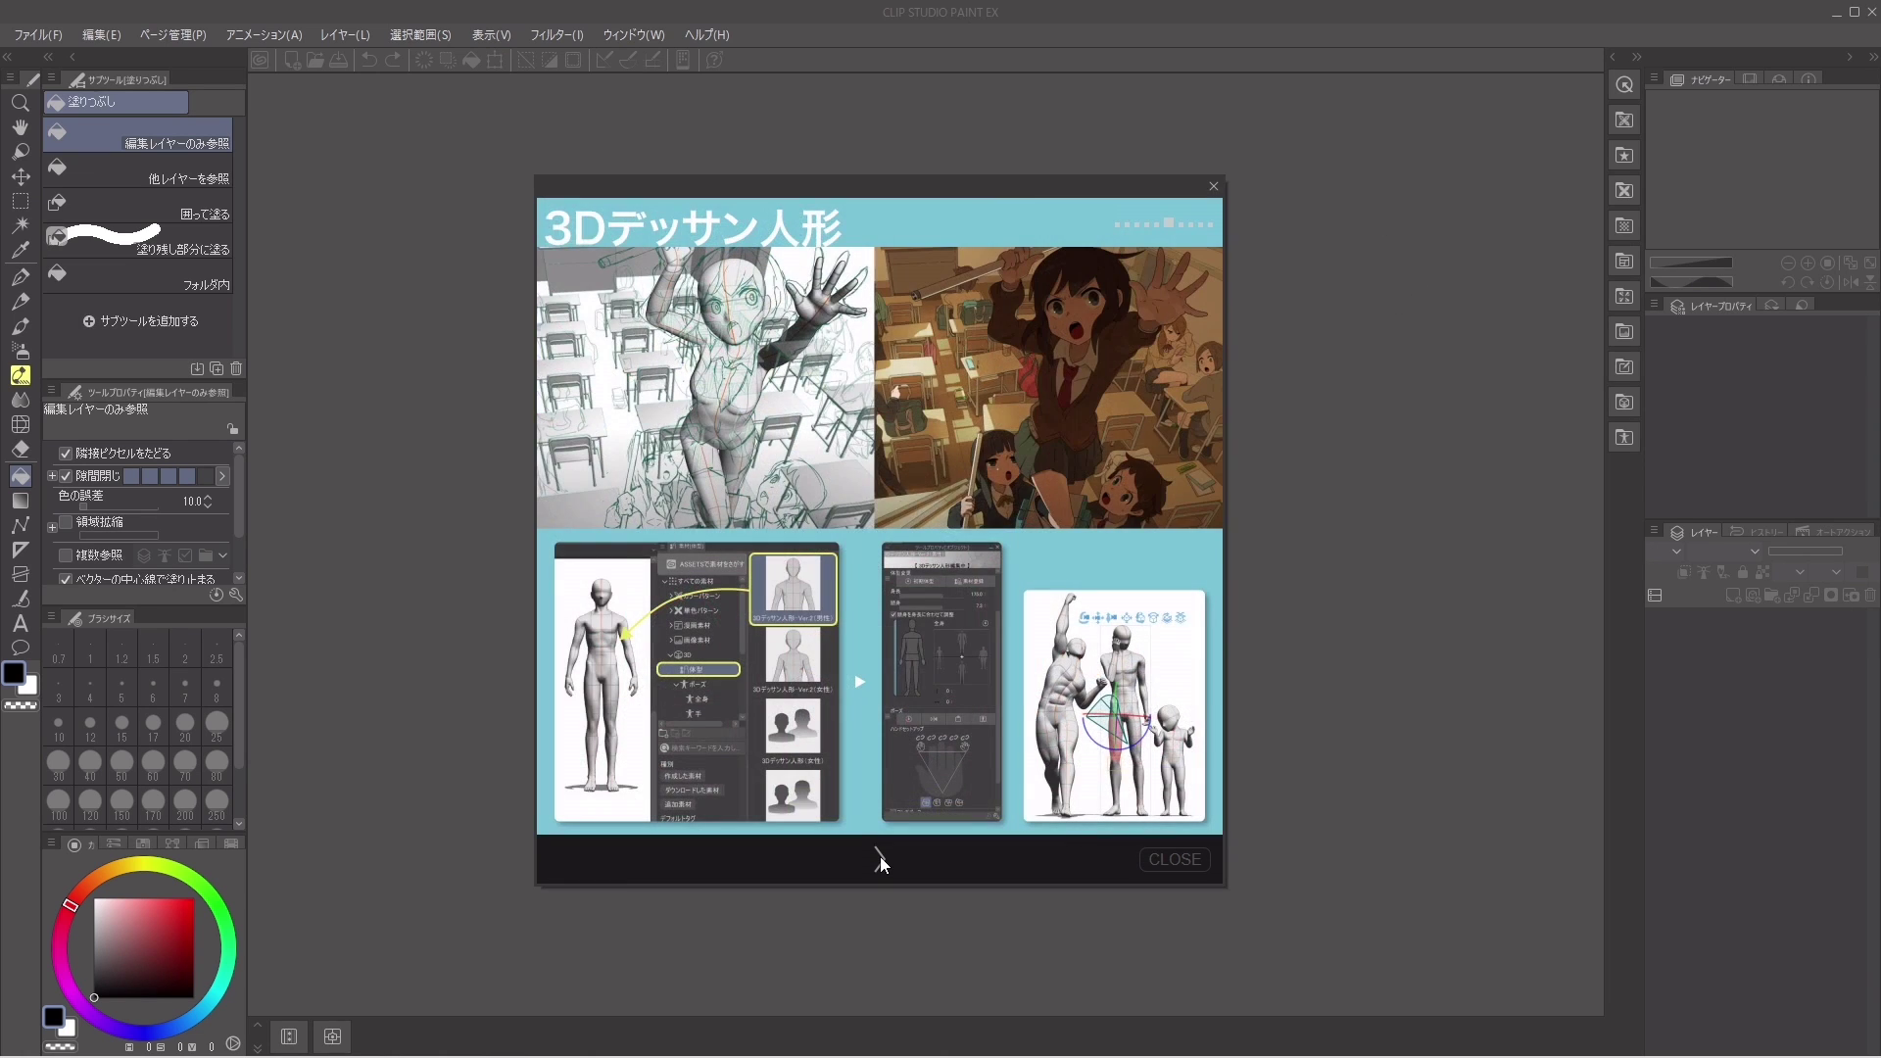
left_click(879, 859)
left_click(880, 859)
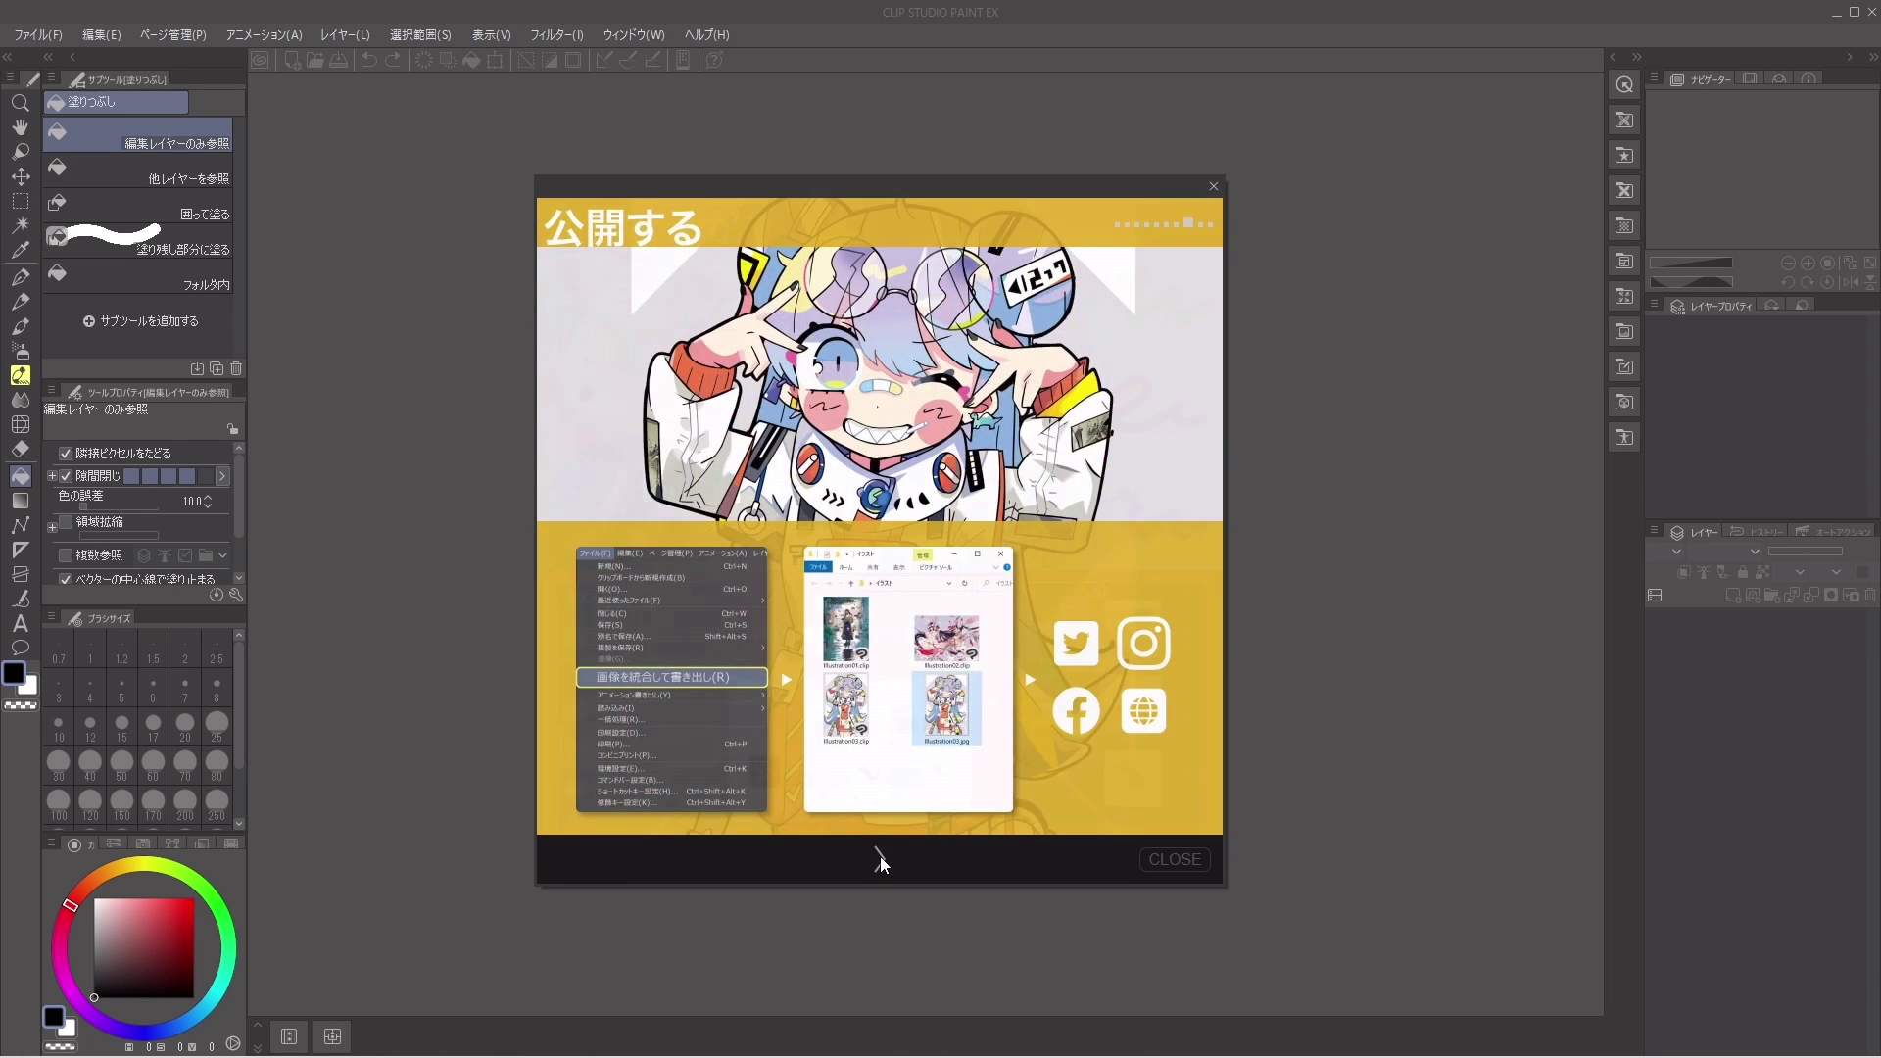
left_click(880, 858)
left_click(880, 859)
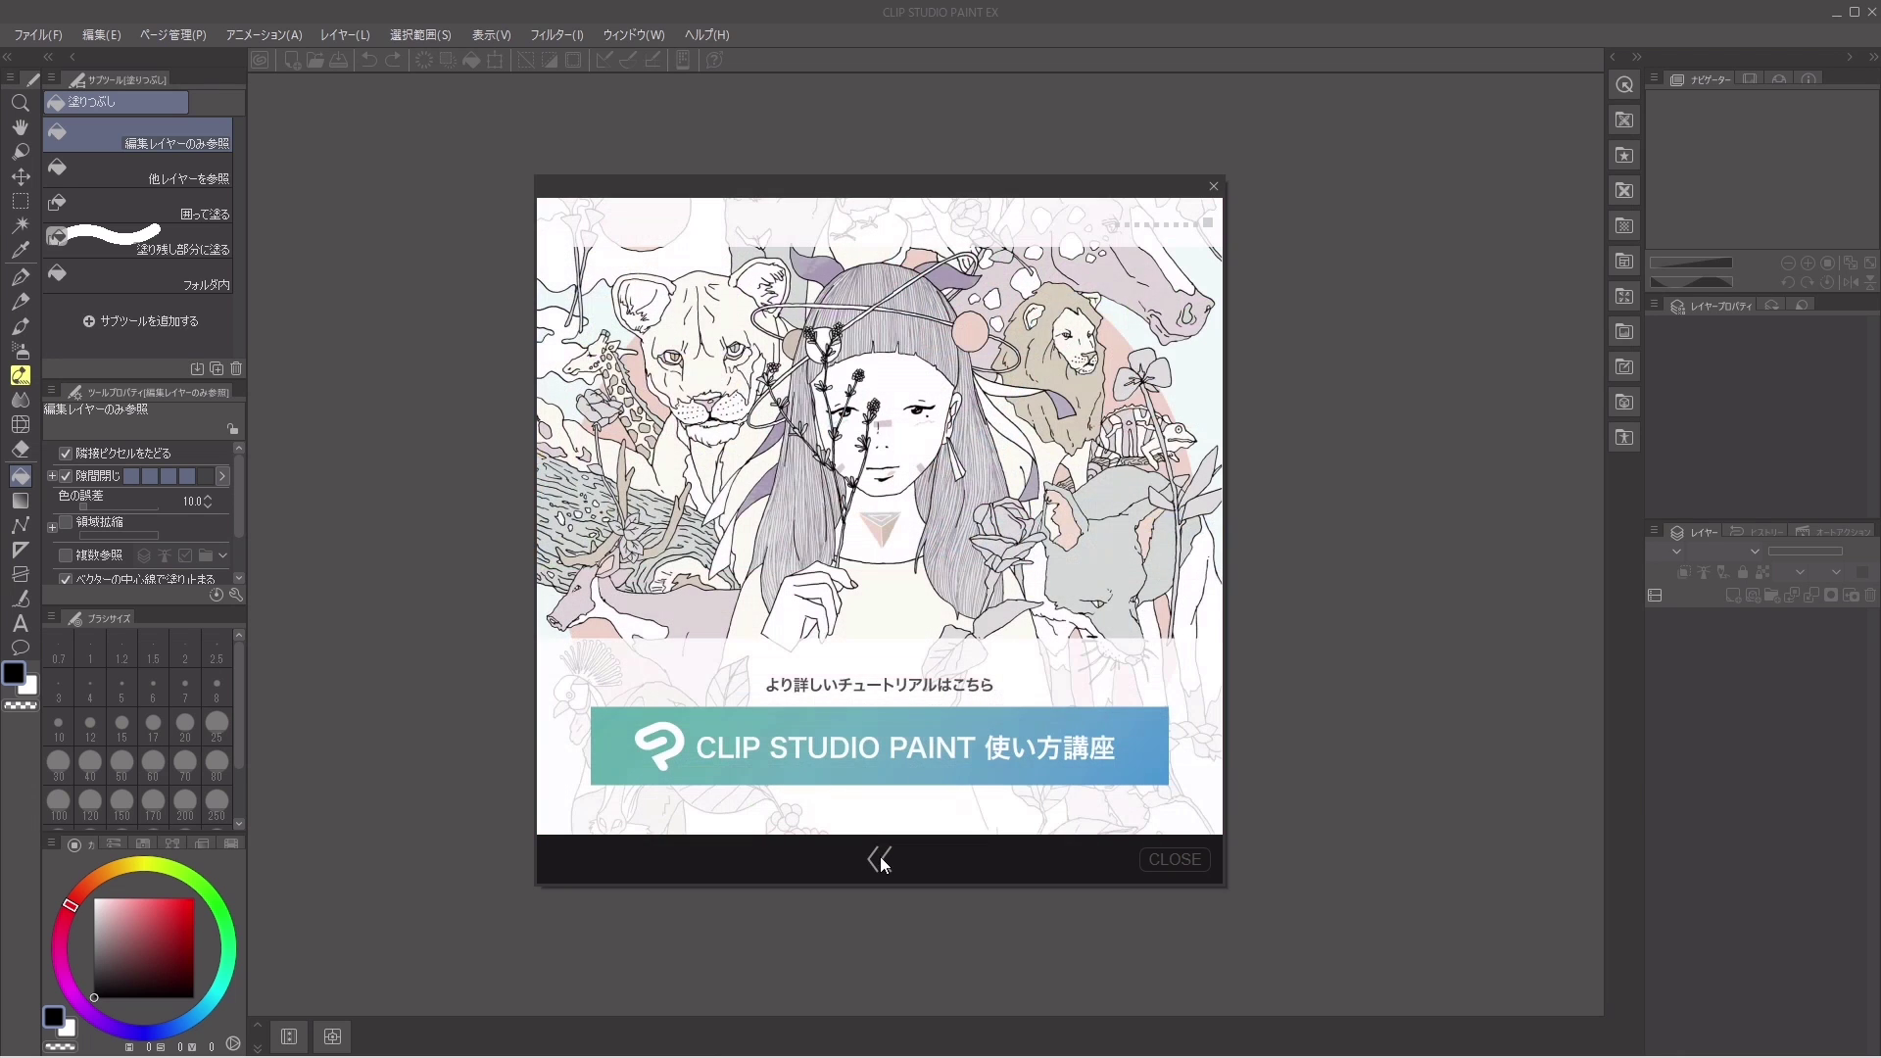
left_click(1181, 862)
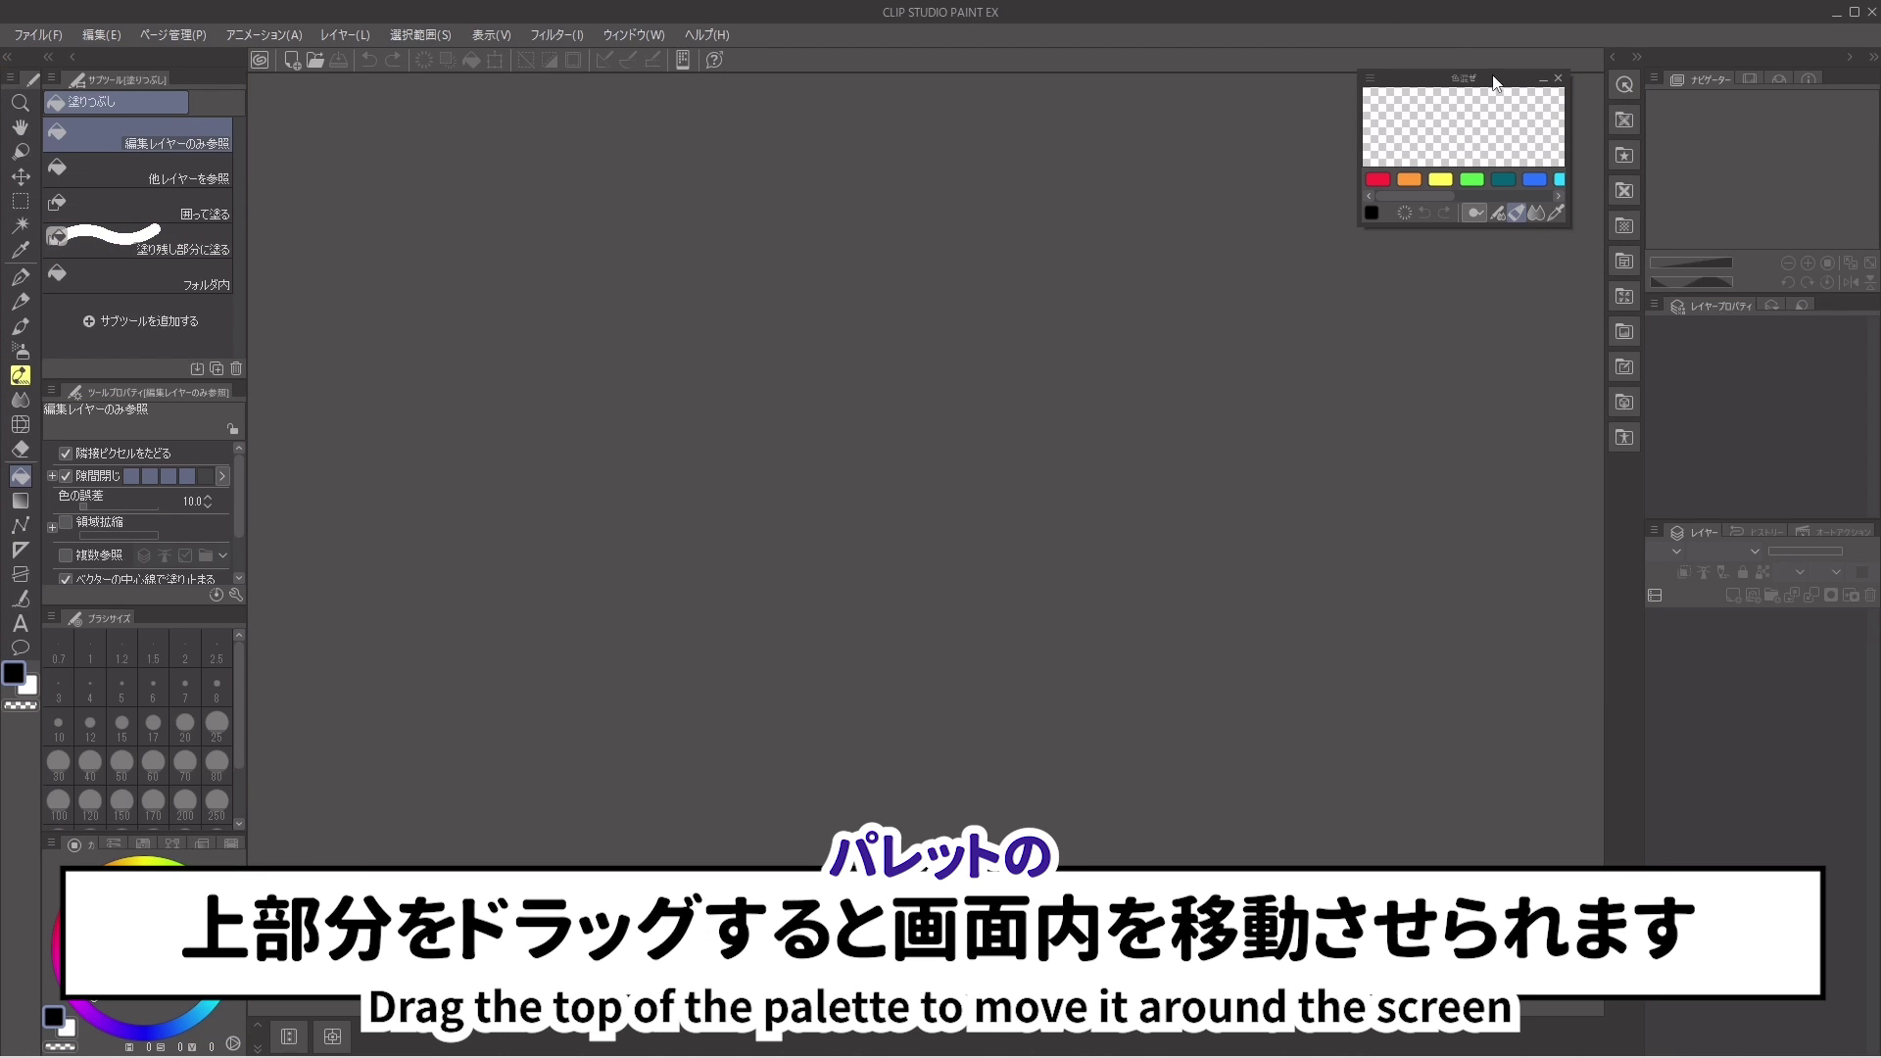
Step: Move the floating 色混ぜ palette toward the middle of the workspace and enlarge it
left_click_drag(1494, 78, 1465, 110)
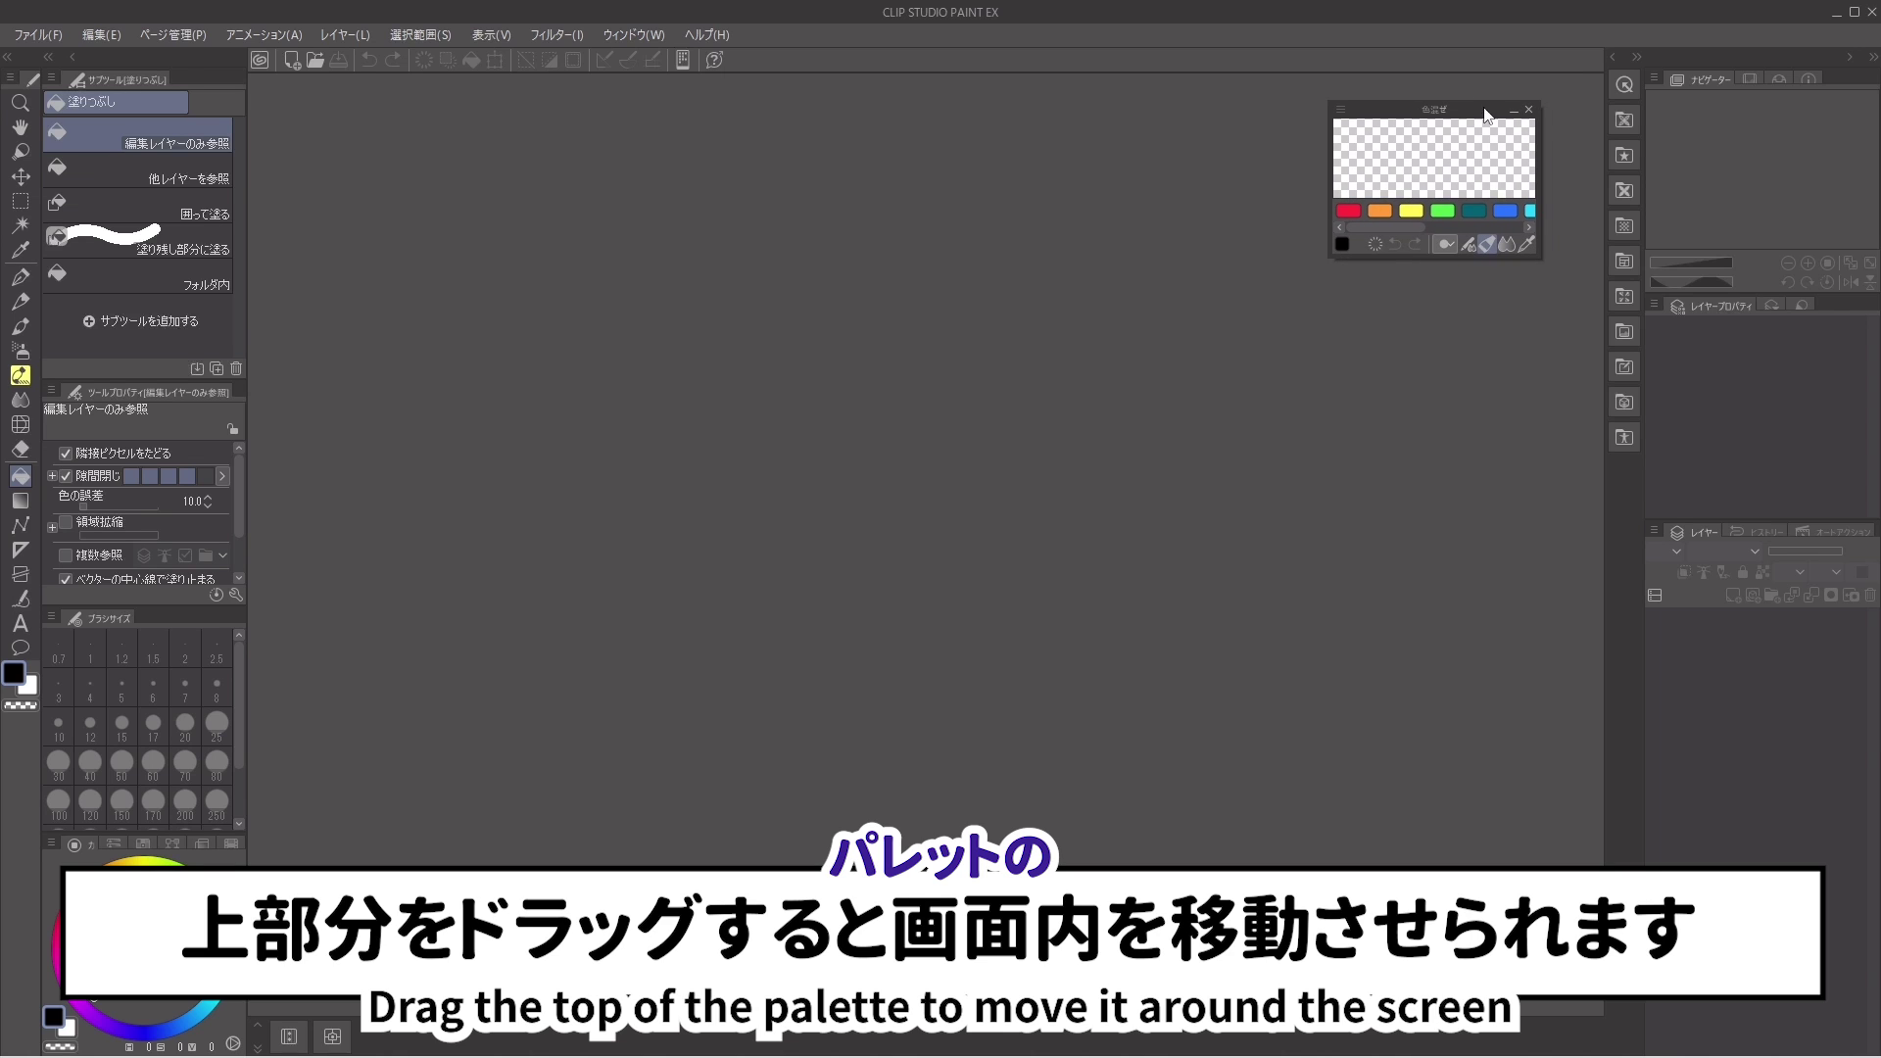
left_click_drag(1482, 108, 1048, 123)
left_click_drag(1197, 256, 1480, 521)
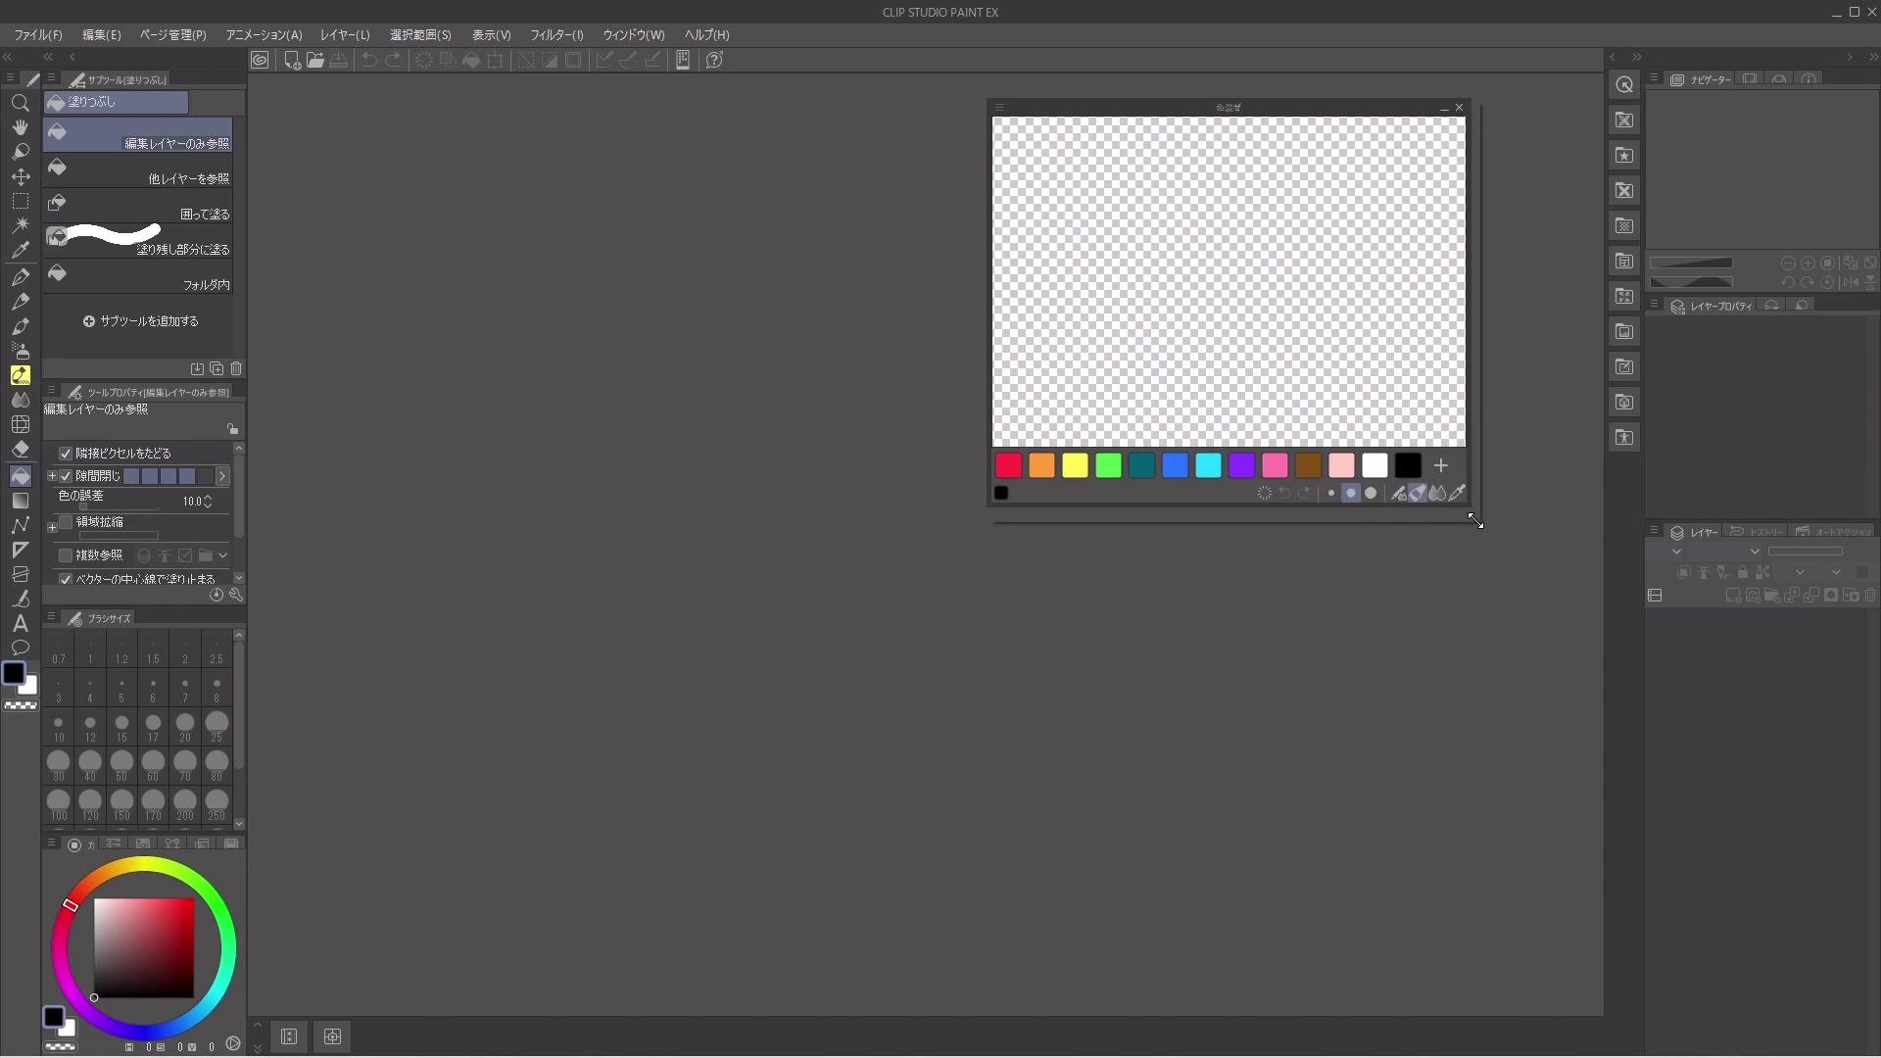
left_click_drag(996, 514, 1055, 451)
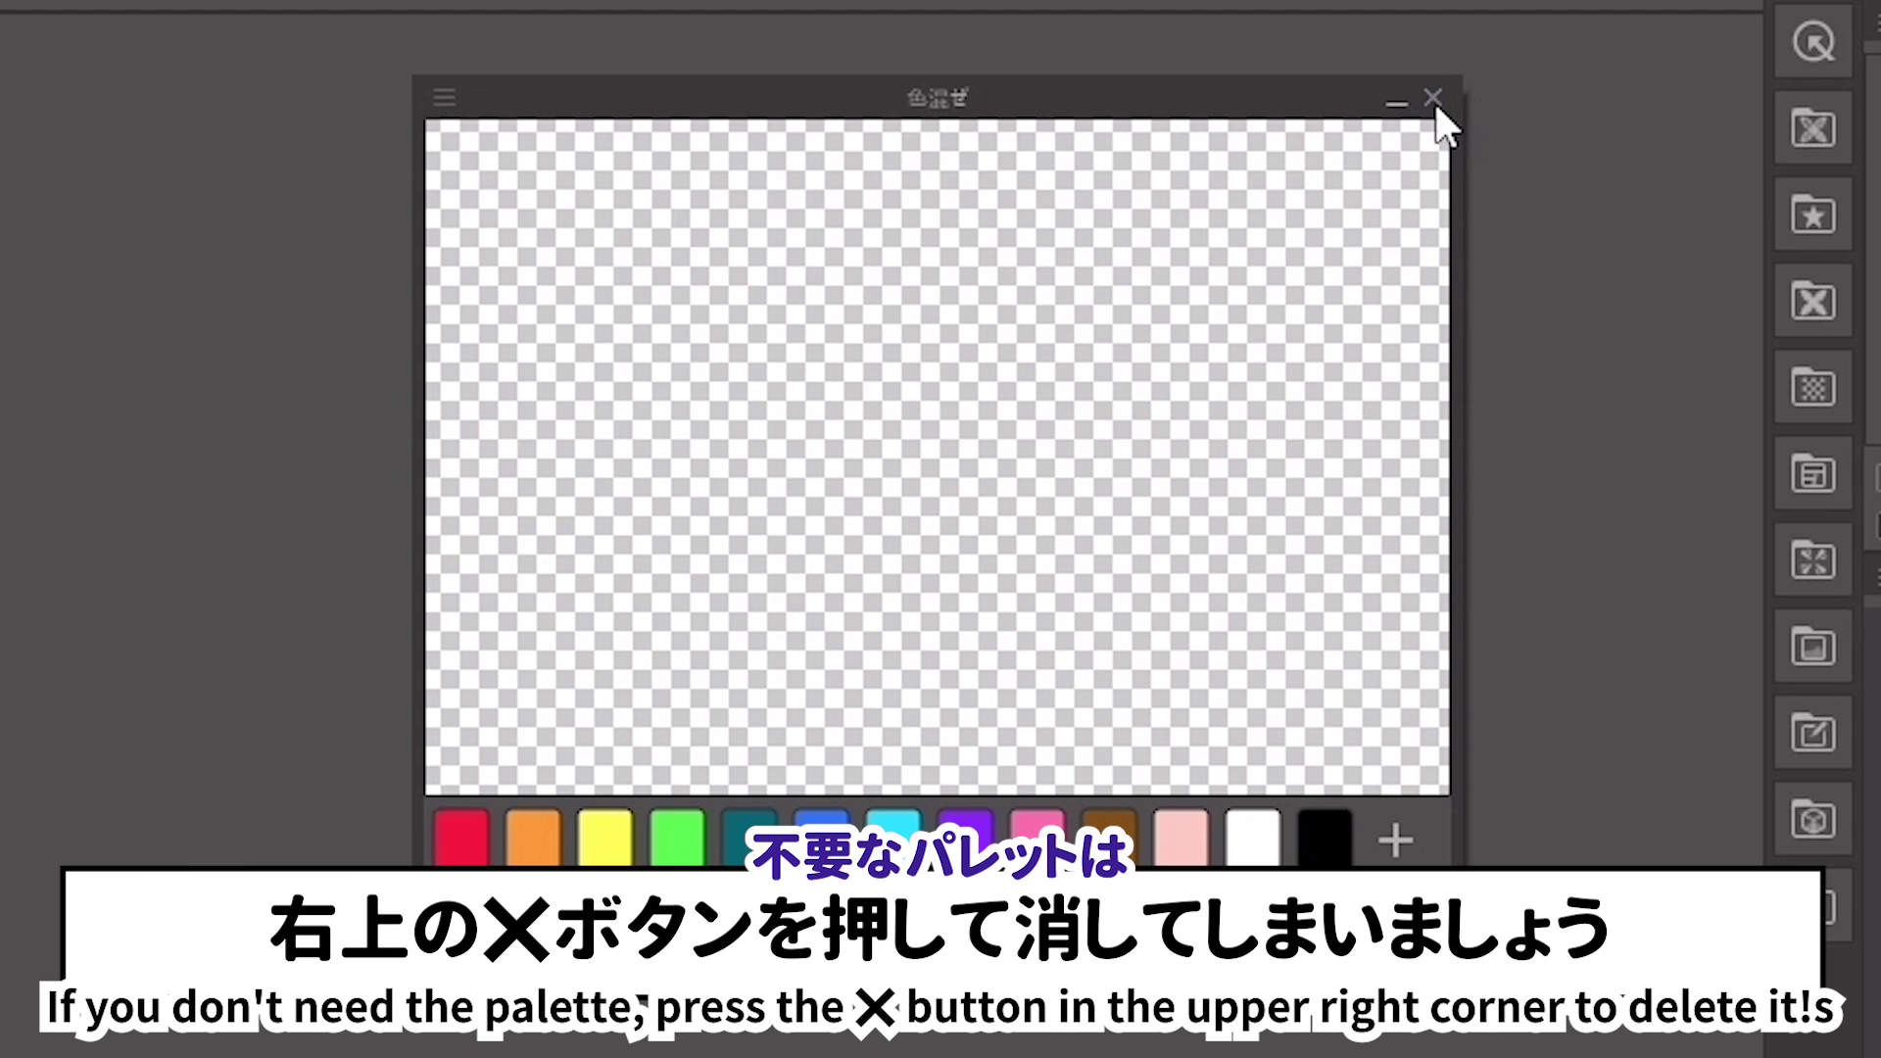
Step: Close the floating 色混ぜ palette and display it again
left_click(1433, 100)
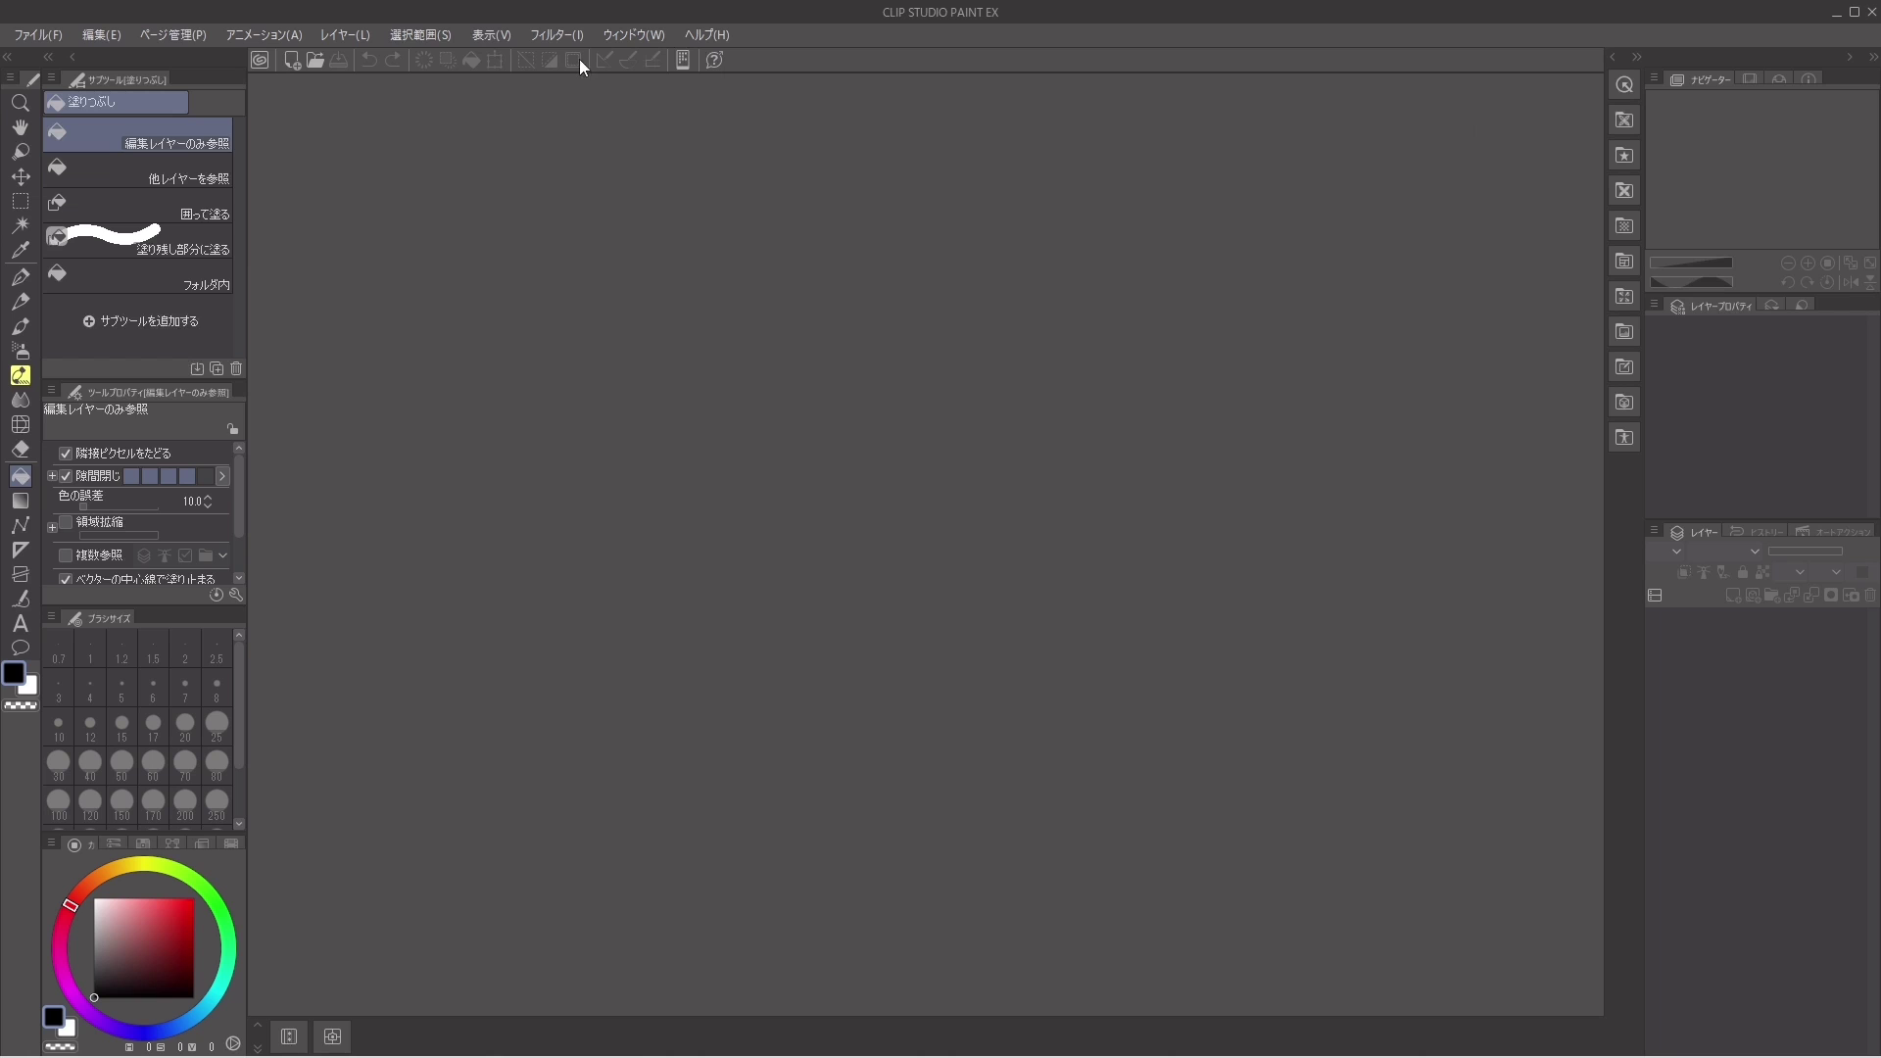
left_click(655, 43)
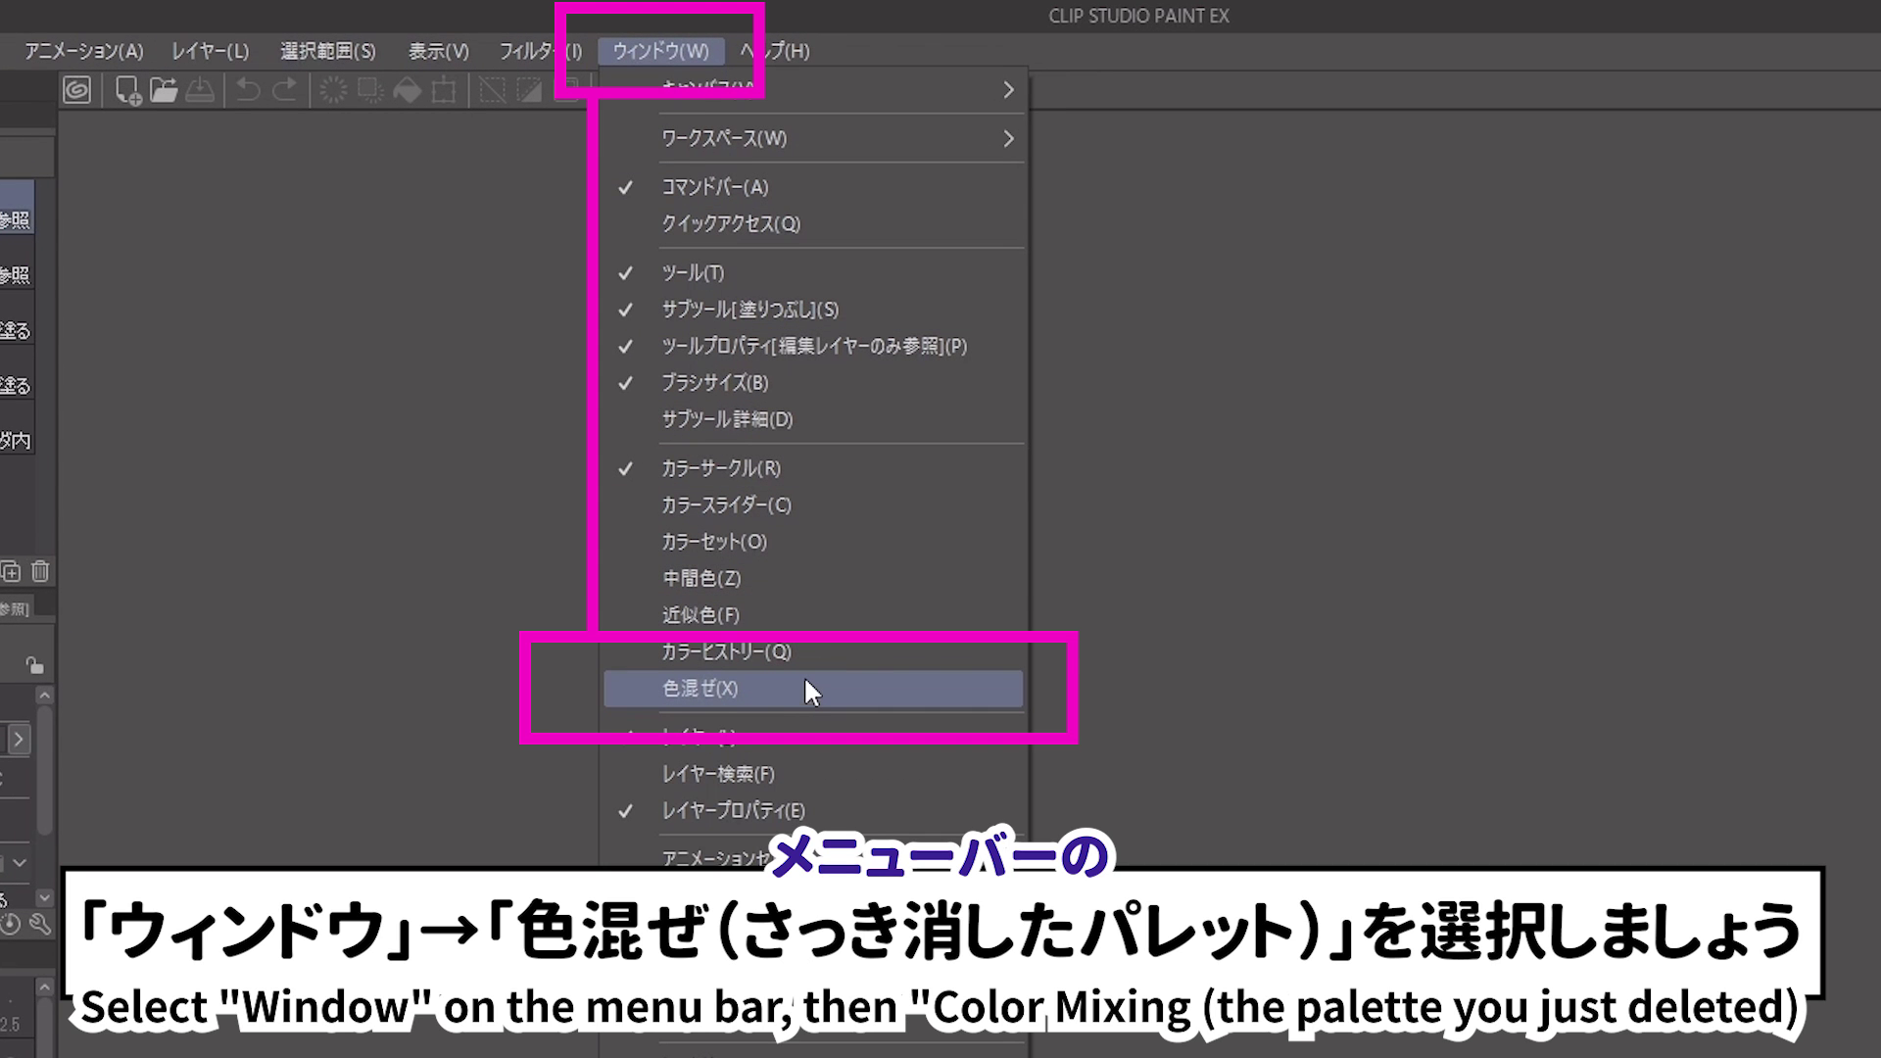
left_click(806, 688)
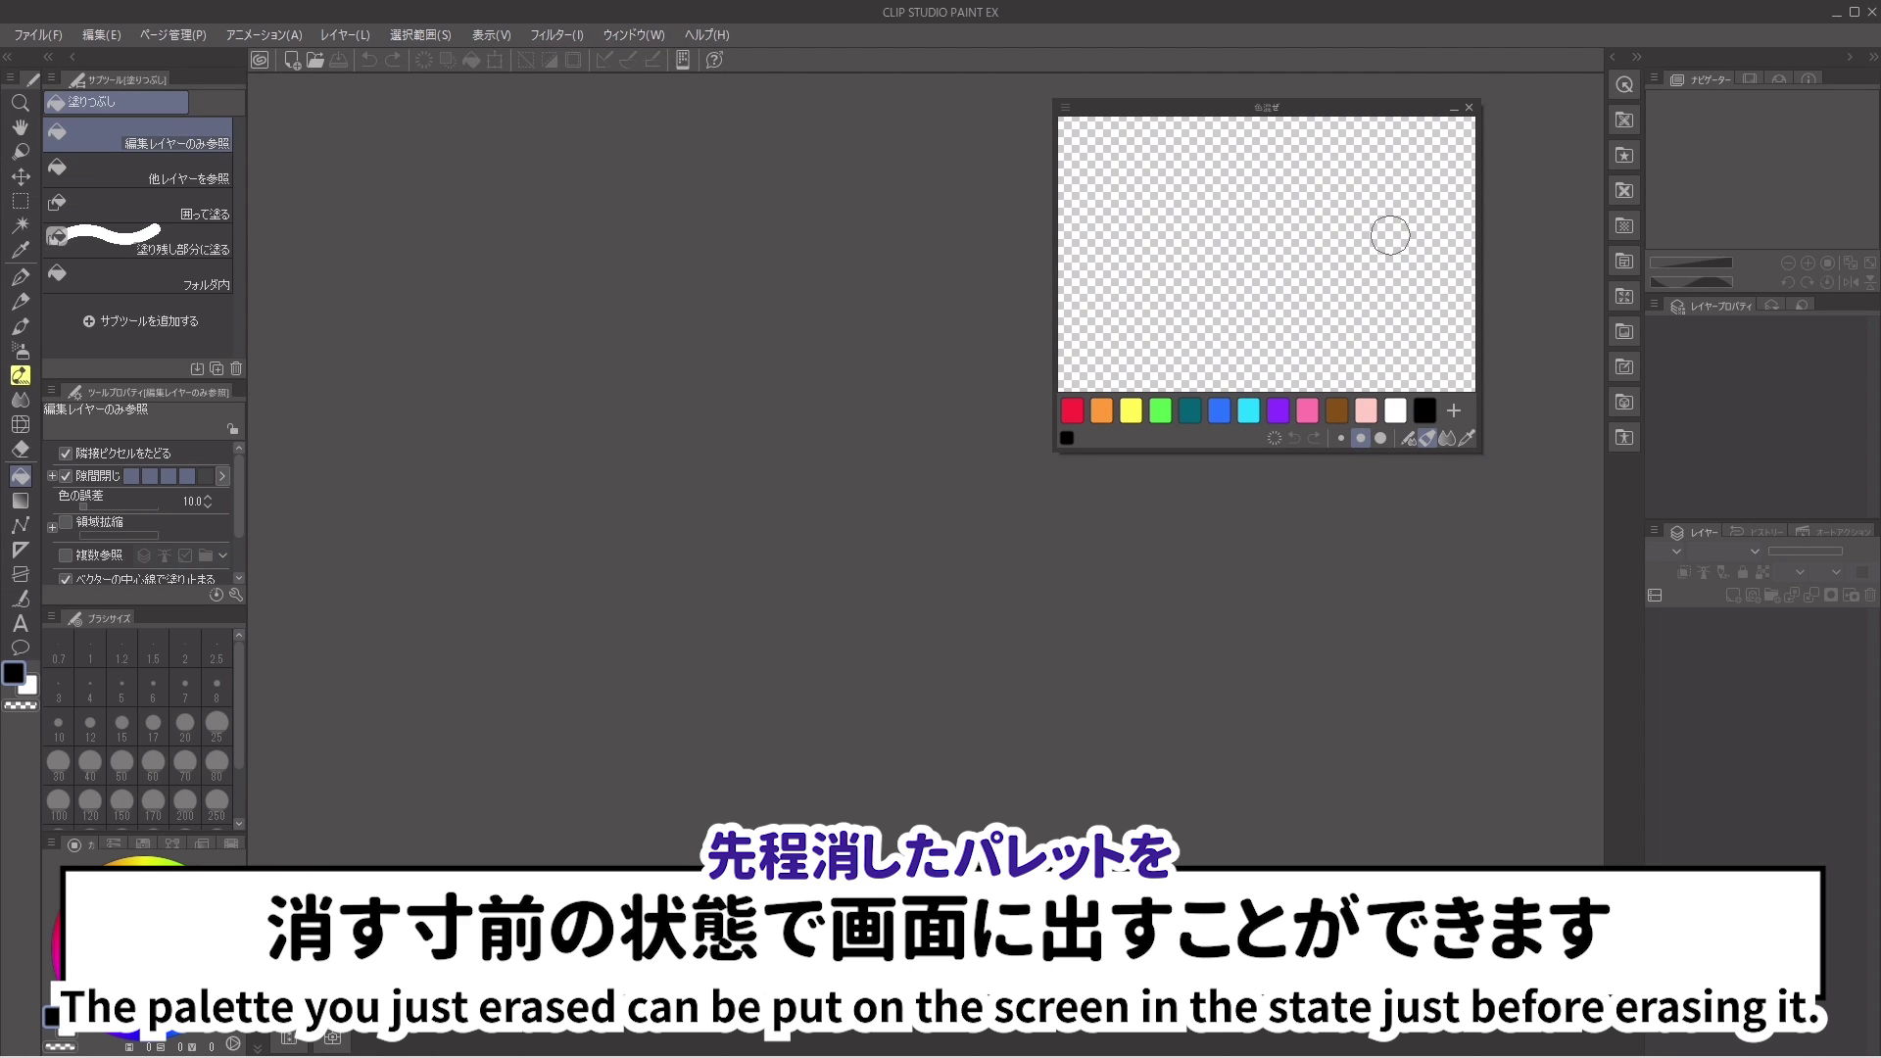
Step: Remove the floating 色混ぜ palette from the workspace
left_click(632, 36)
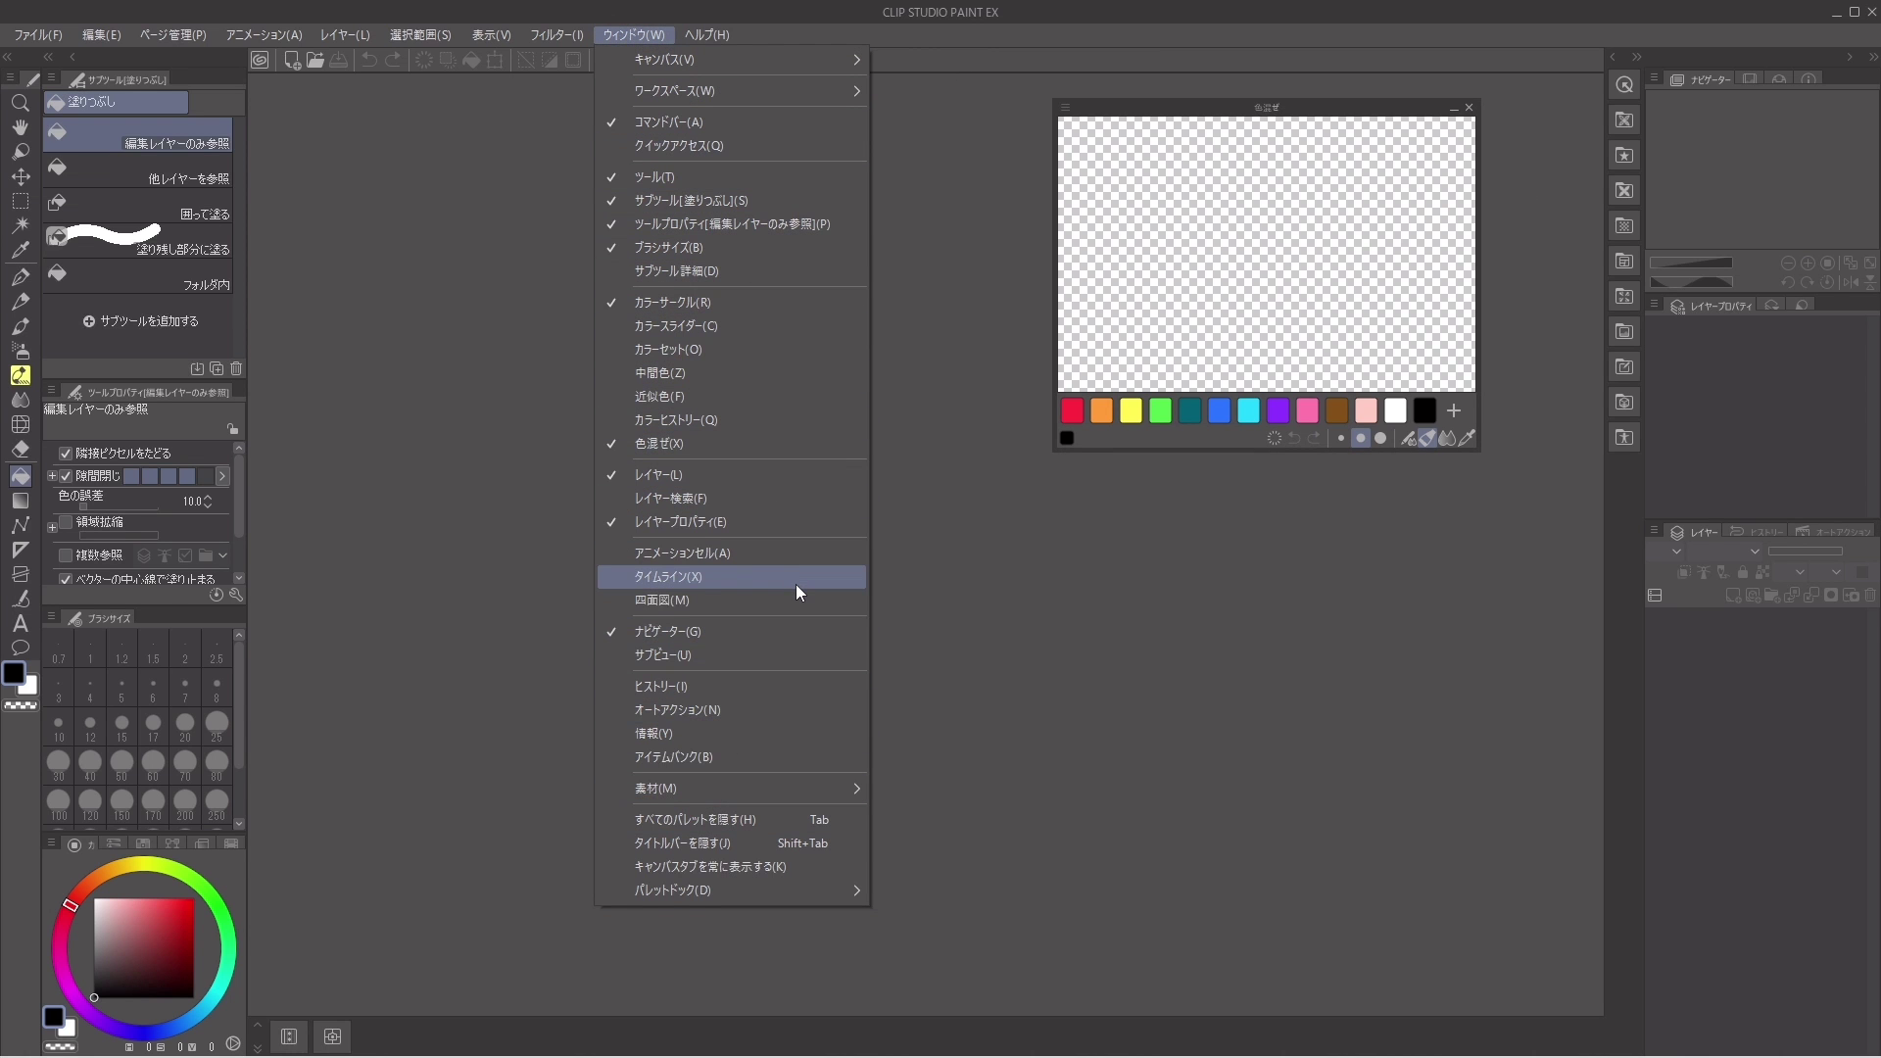
left_click(1469, 107)
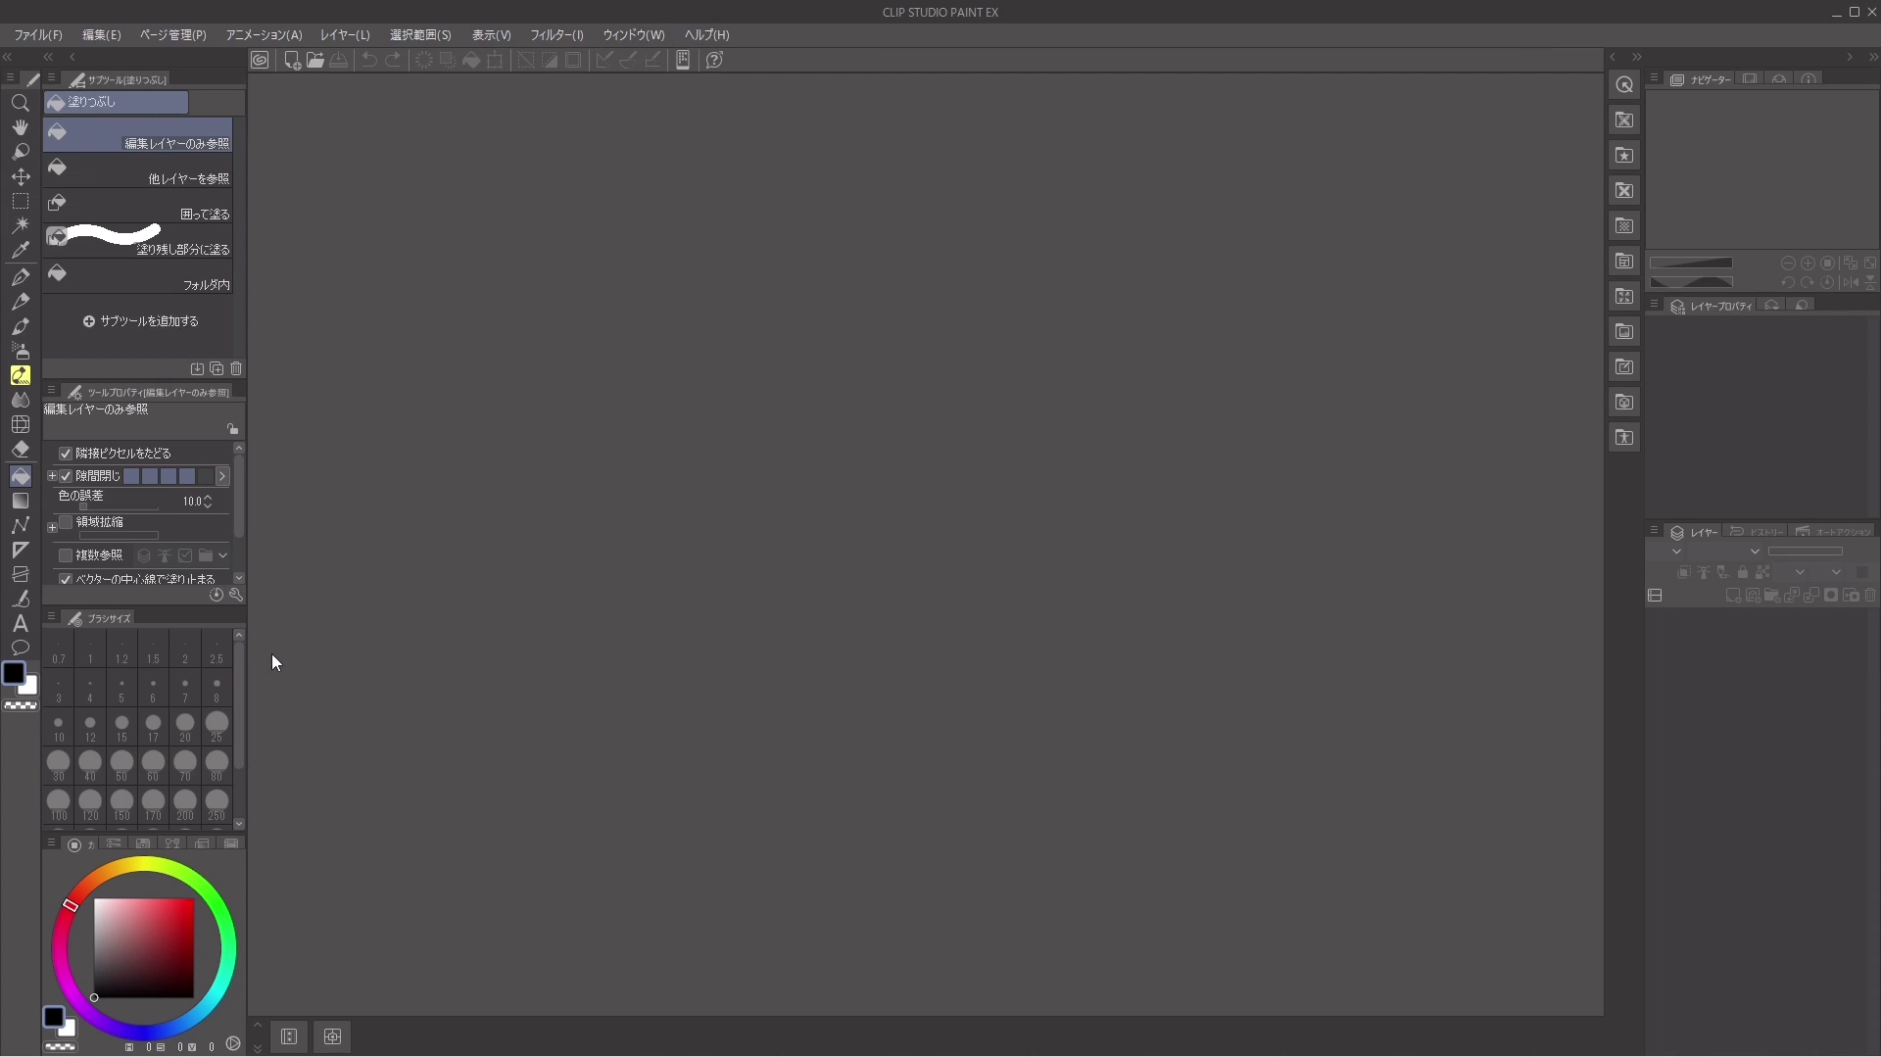
Step: Detach the カラーサークル palette from its dock, enlarge it, and place it beside the サブツール palette
left_click_drag(88, 843, 421, 175)
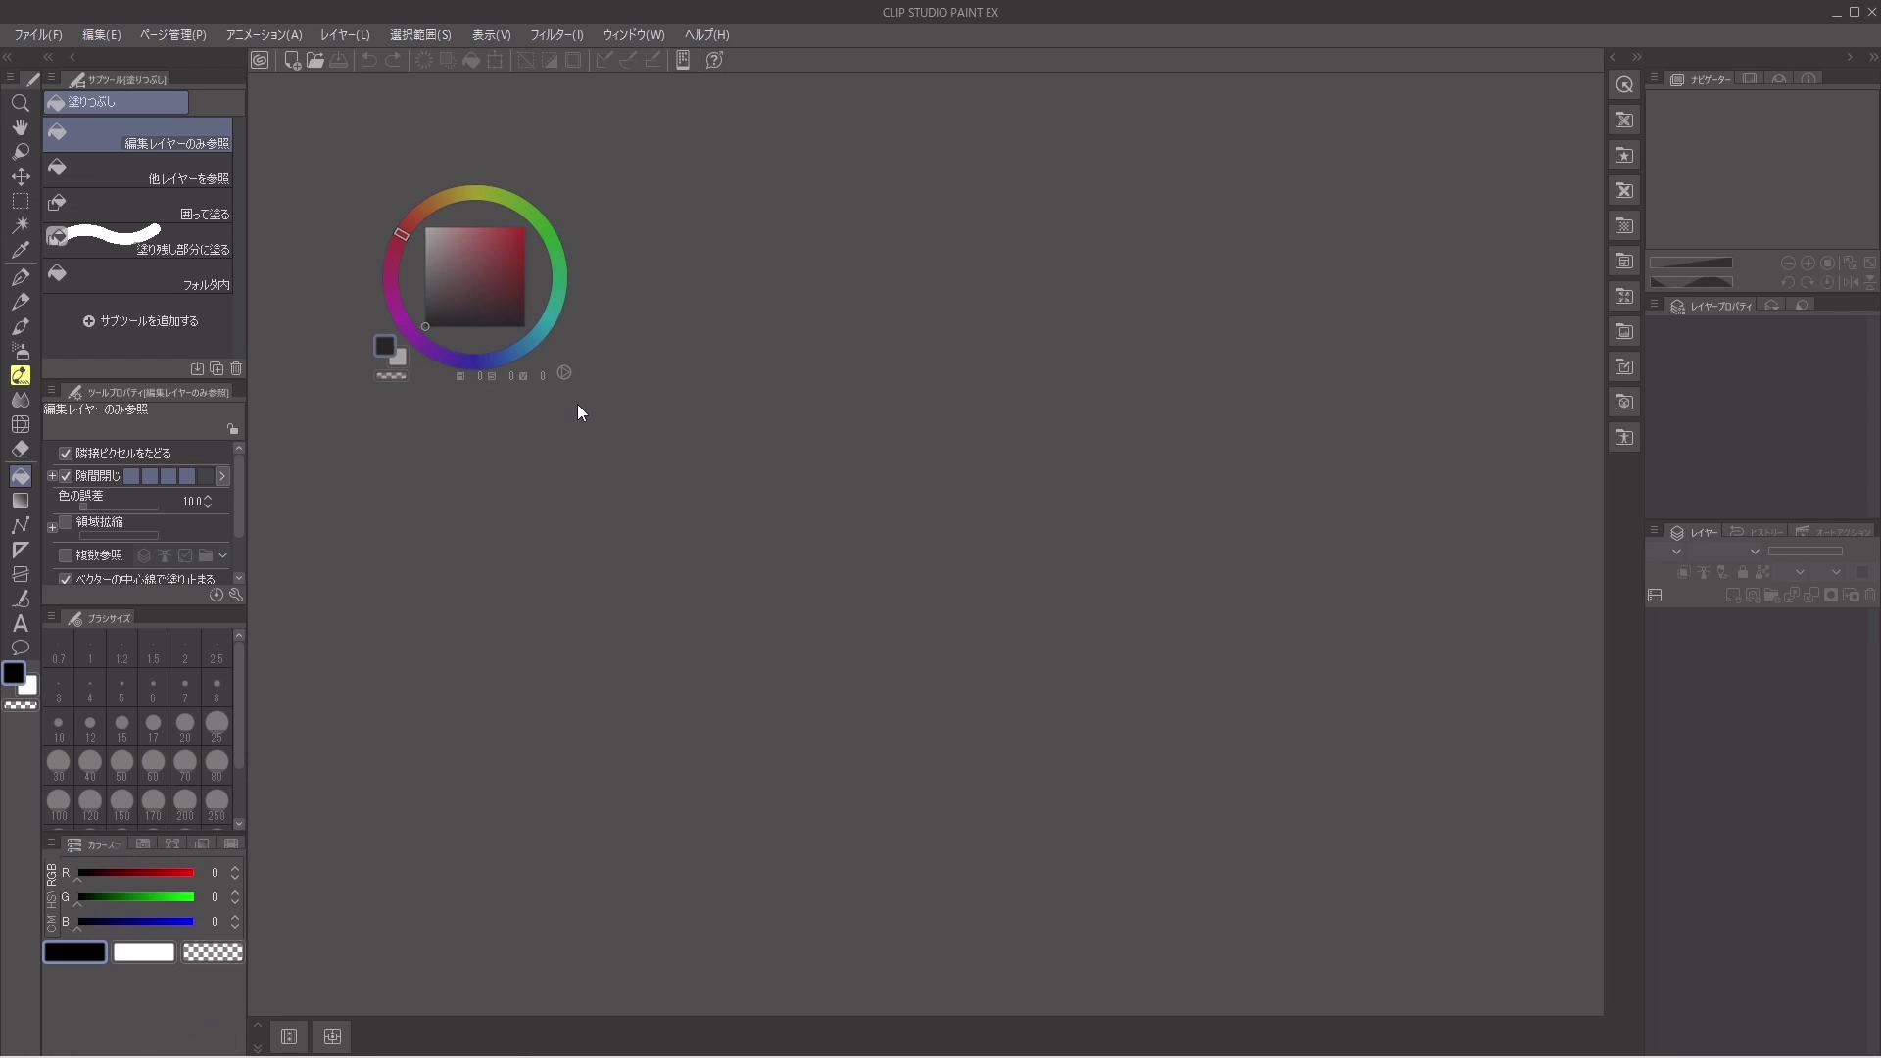
left_click_drag(578, 389, 774, 611)
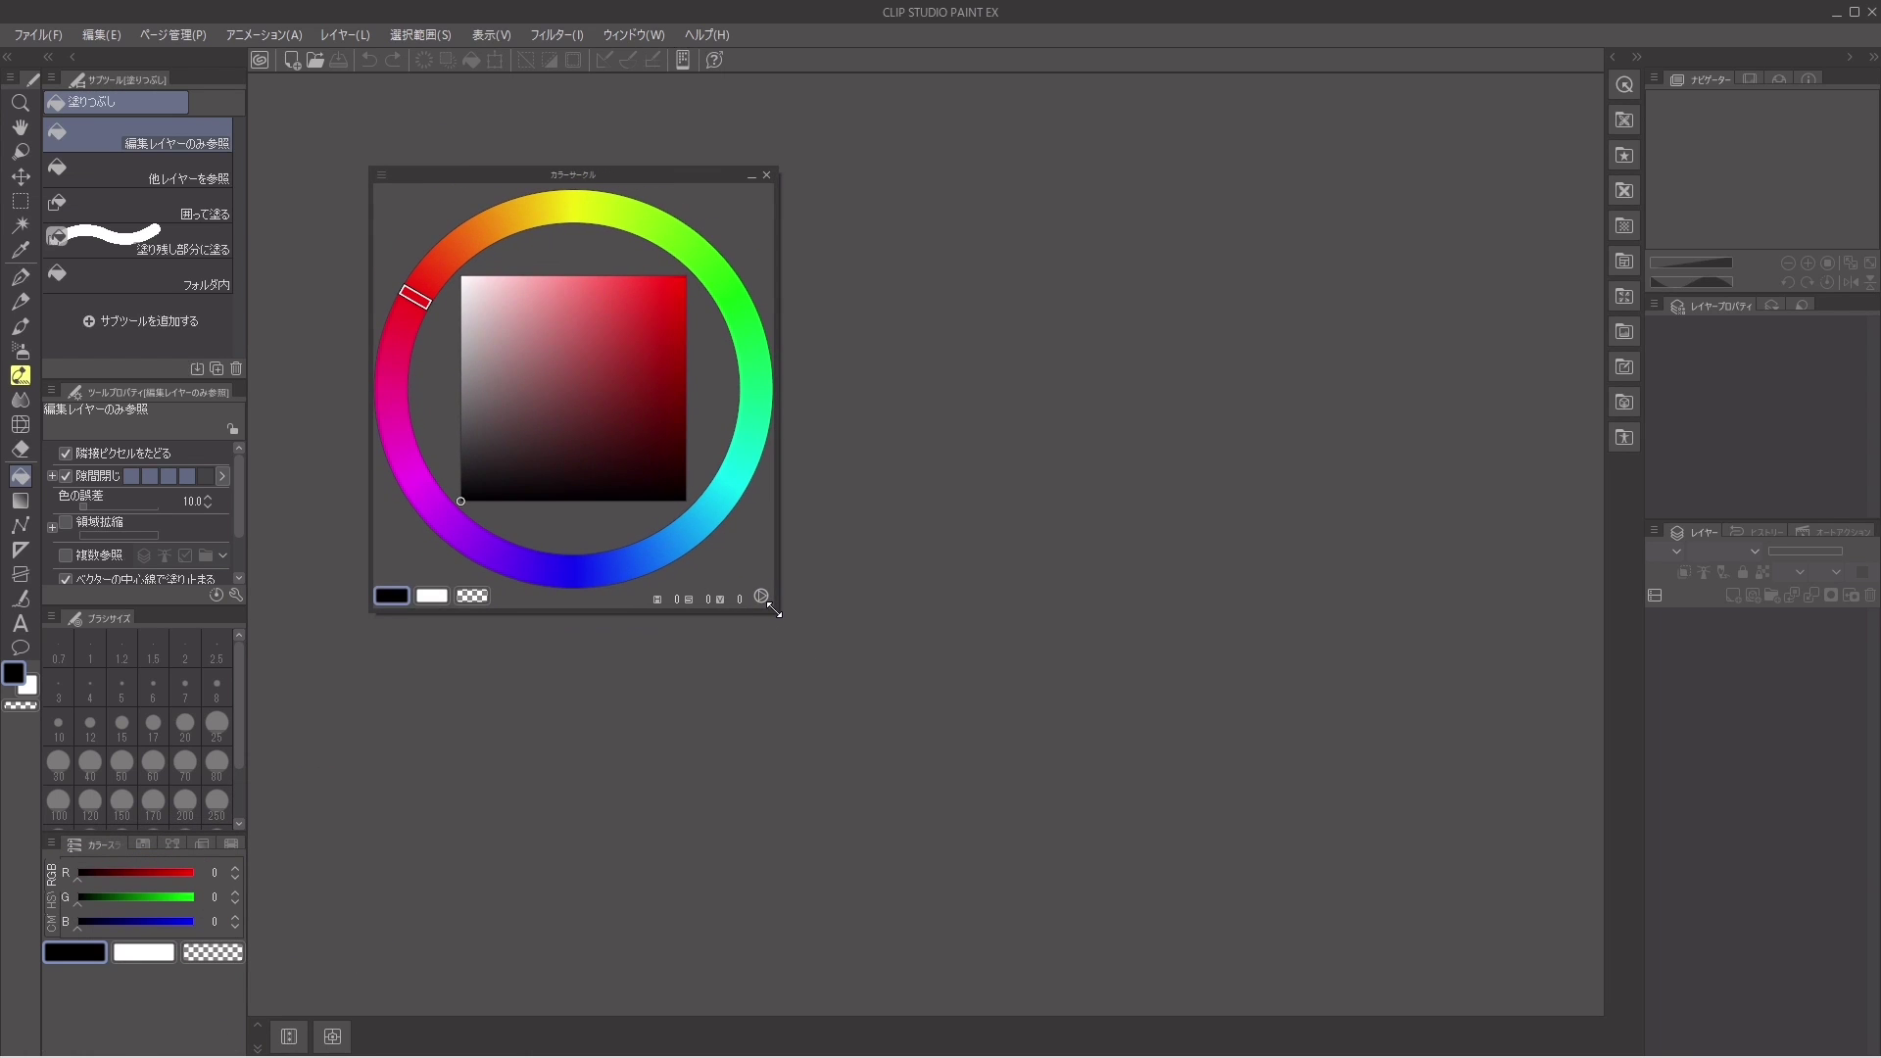
left_click_drag(674, 173, 582, 102)
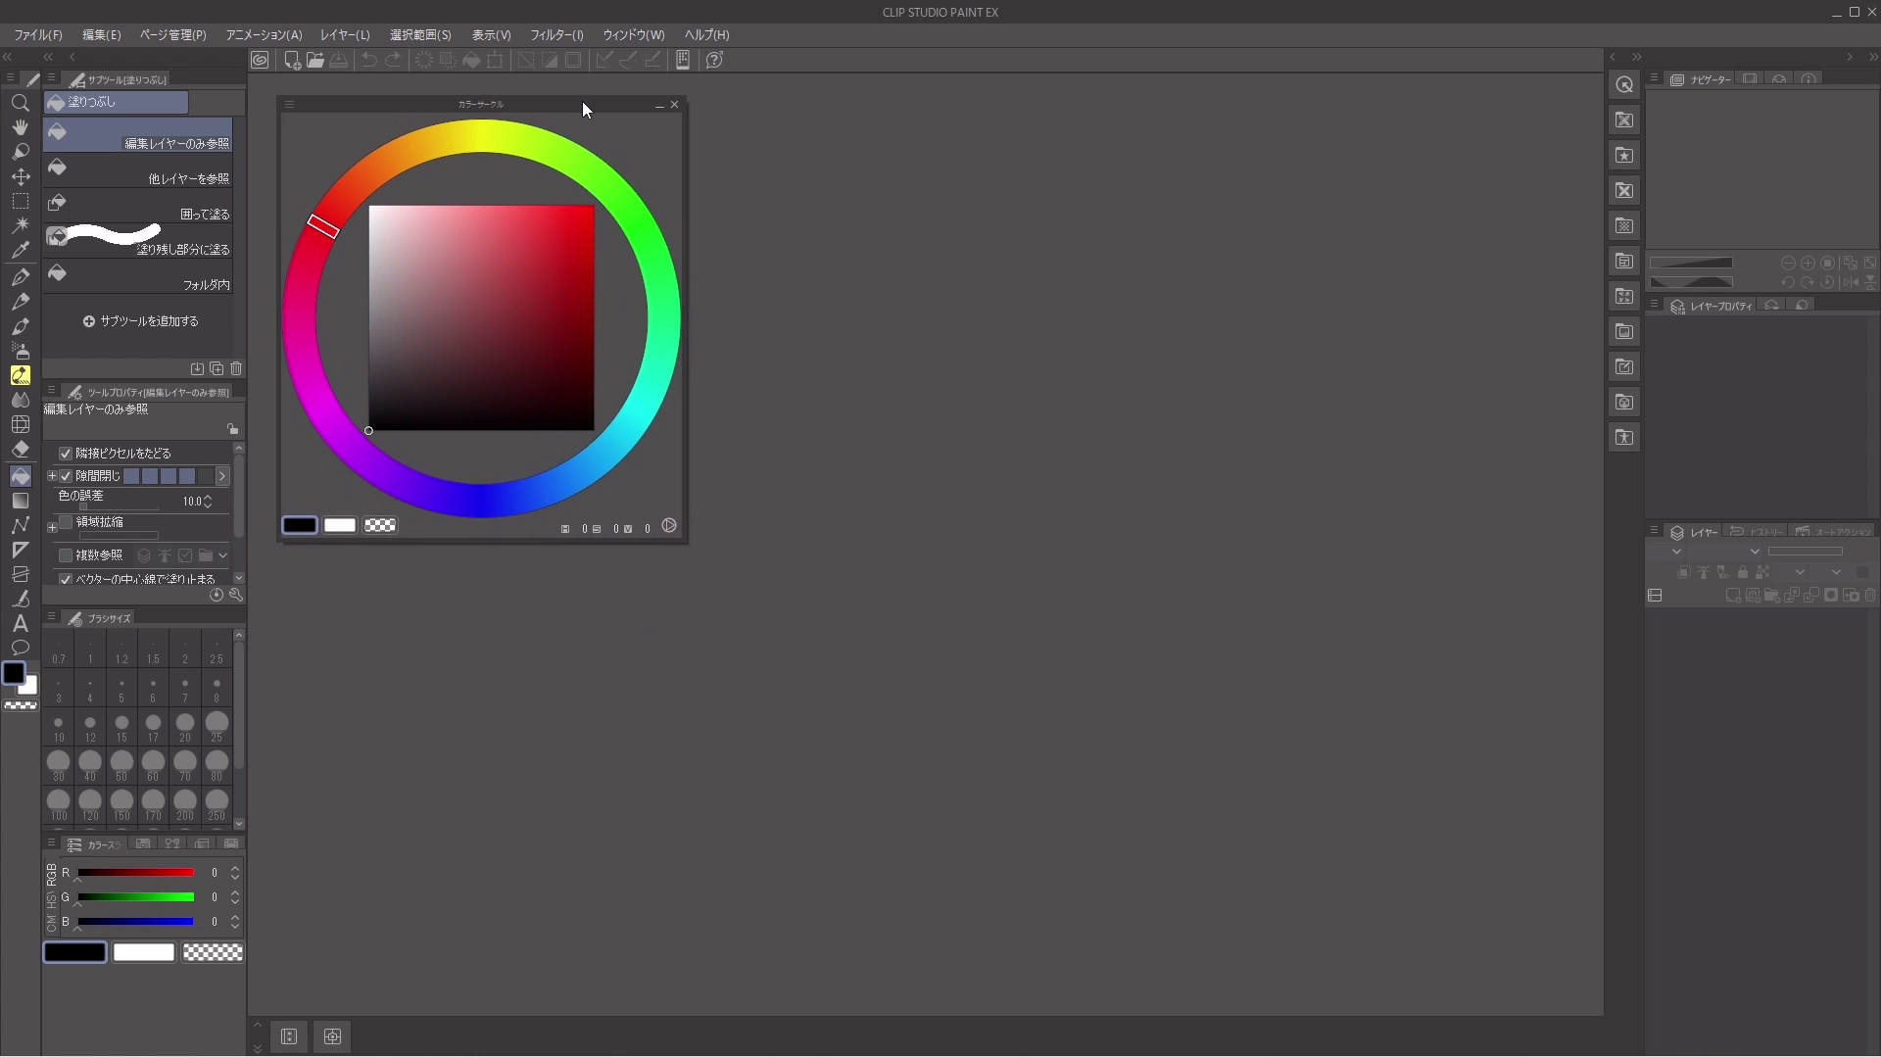
Step: Detach the カラースライダー, カラーセット, 中間色, 近似色 and カラーヒストリー palettes so each floats separately over the canvas area
left_click_drag(94, 845, 617, 704)
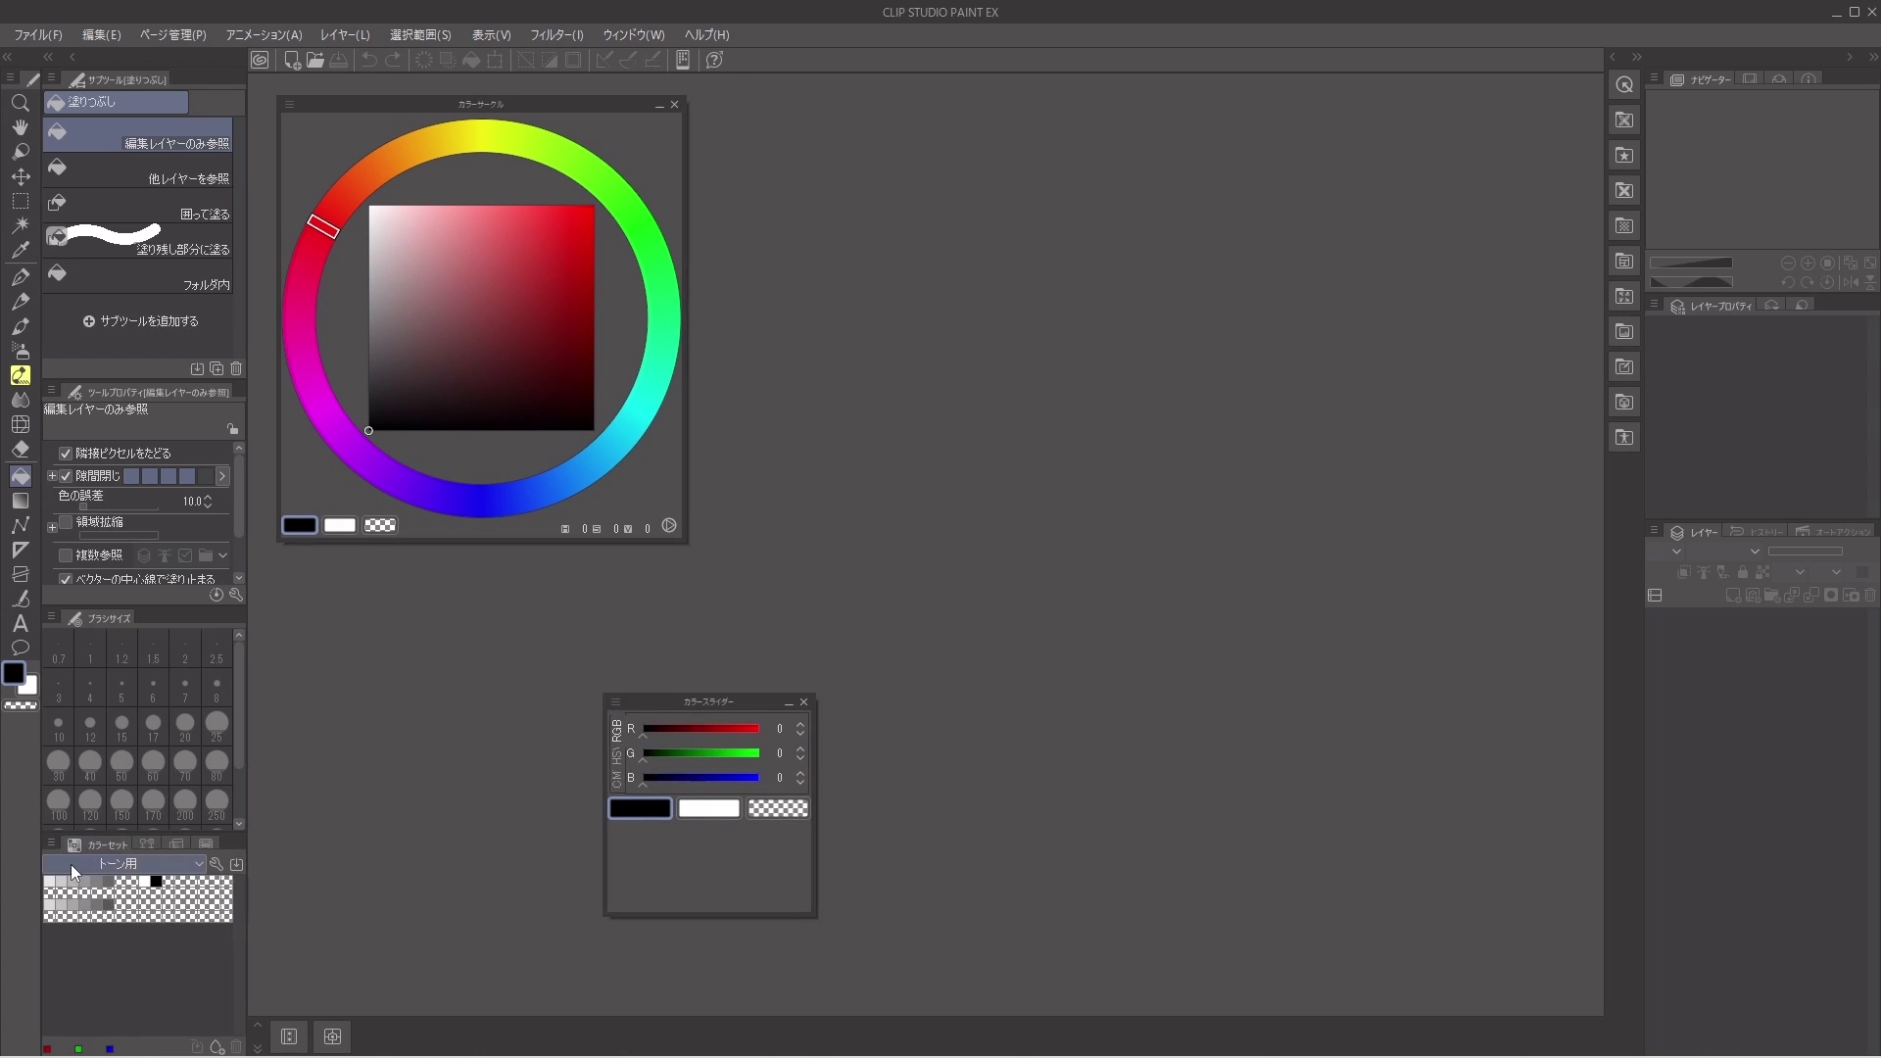
left_click_drag(99, 839, 933, 437)
mouse_move(90, 845)
left_mouse_down()
mouse_move(991, 403)
mouse_move(1097, 209)
mouse_move(1052, 155)
mouse_move(919, 180)
left_mouse_up()
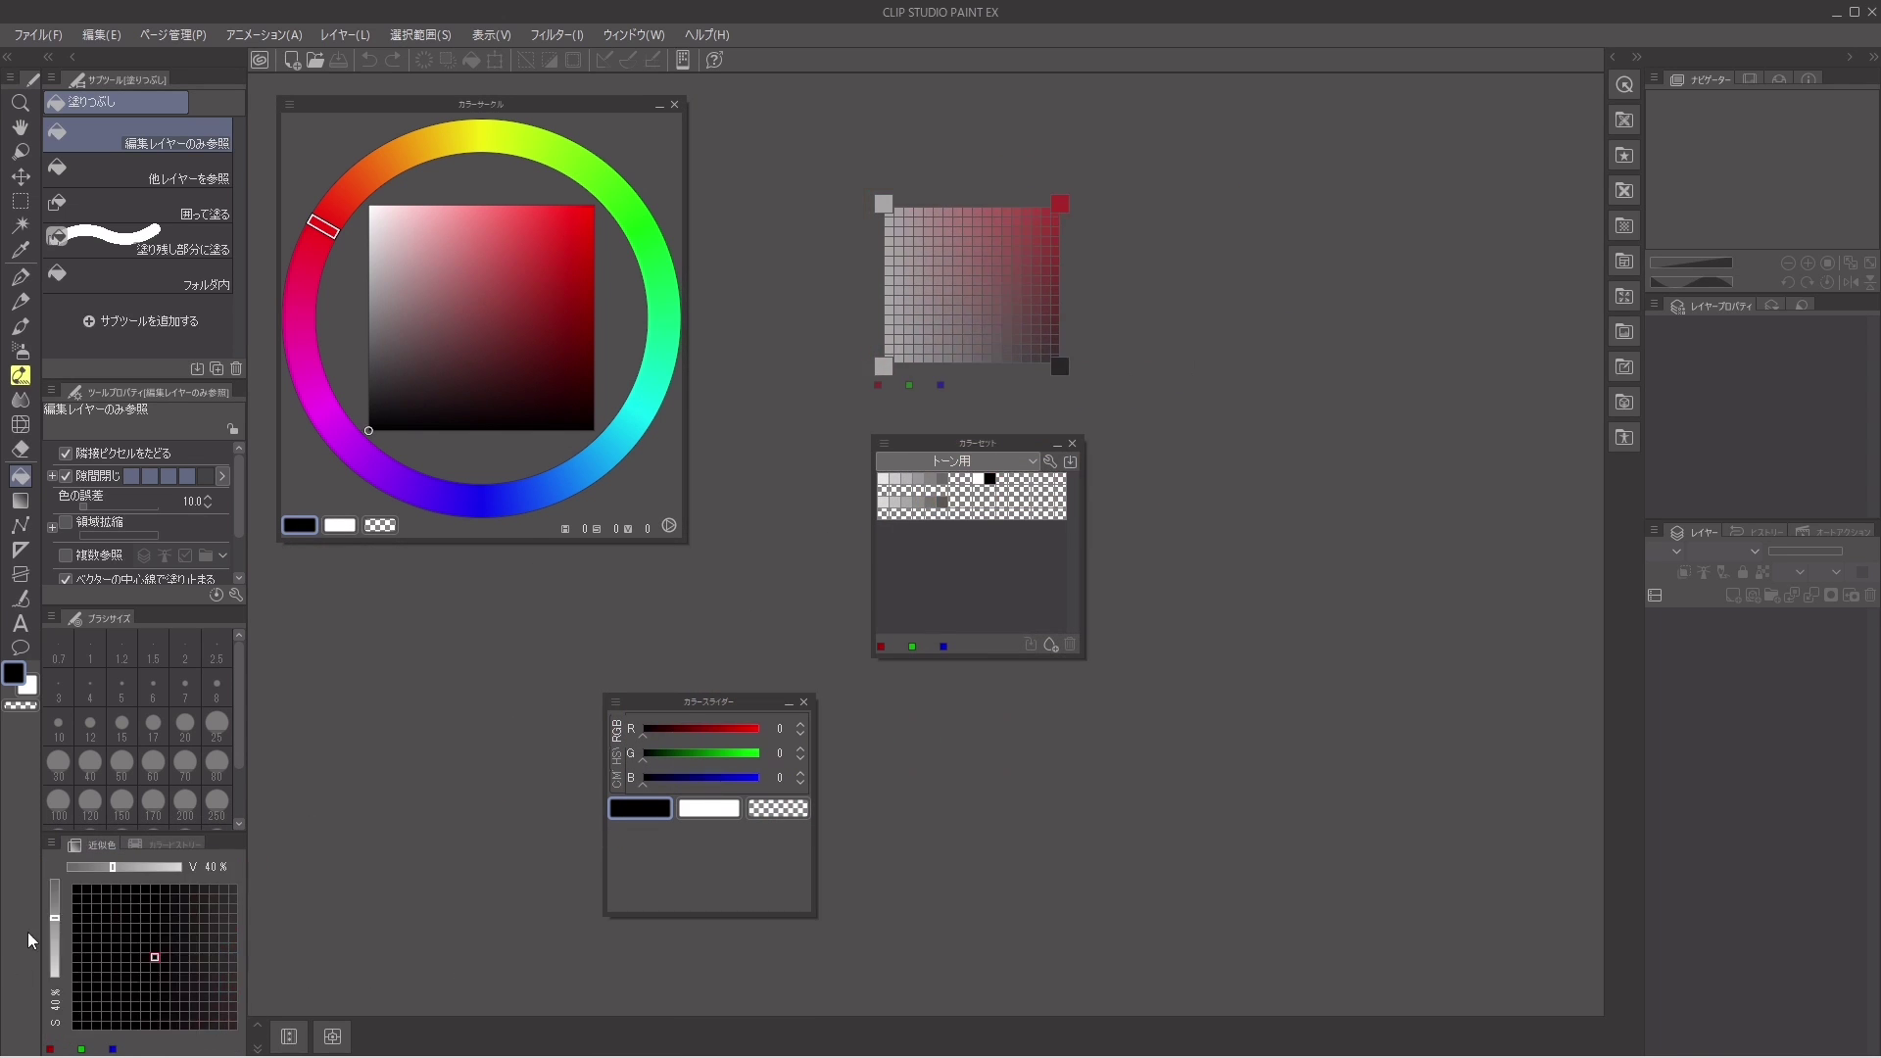
left_click_drag(82, 845, 1105, 219)
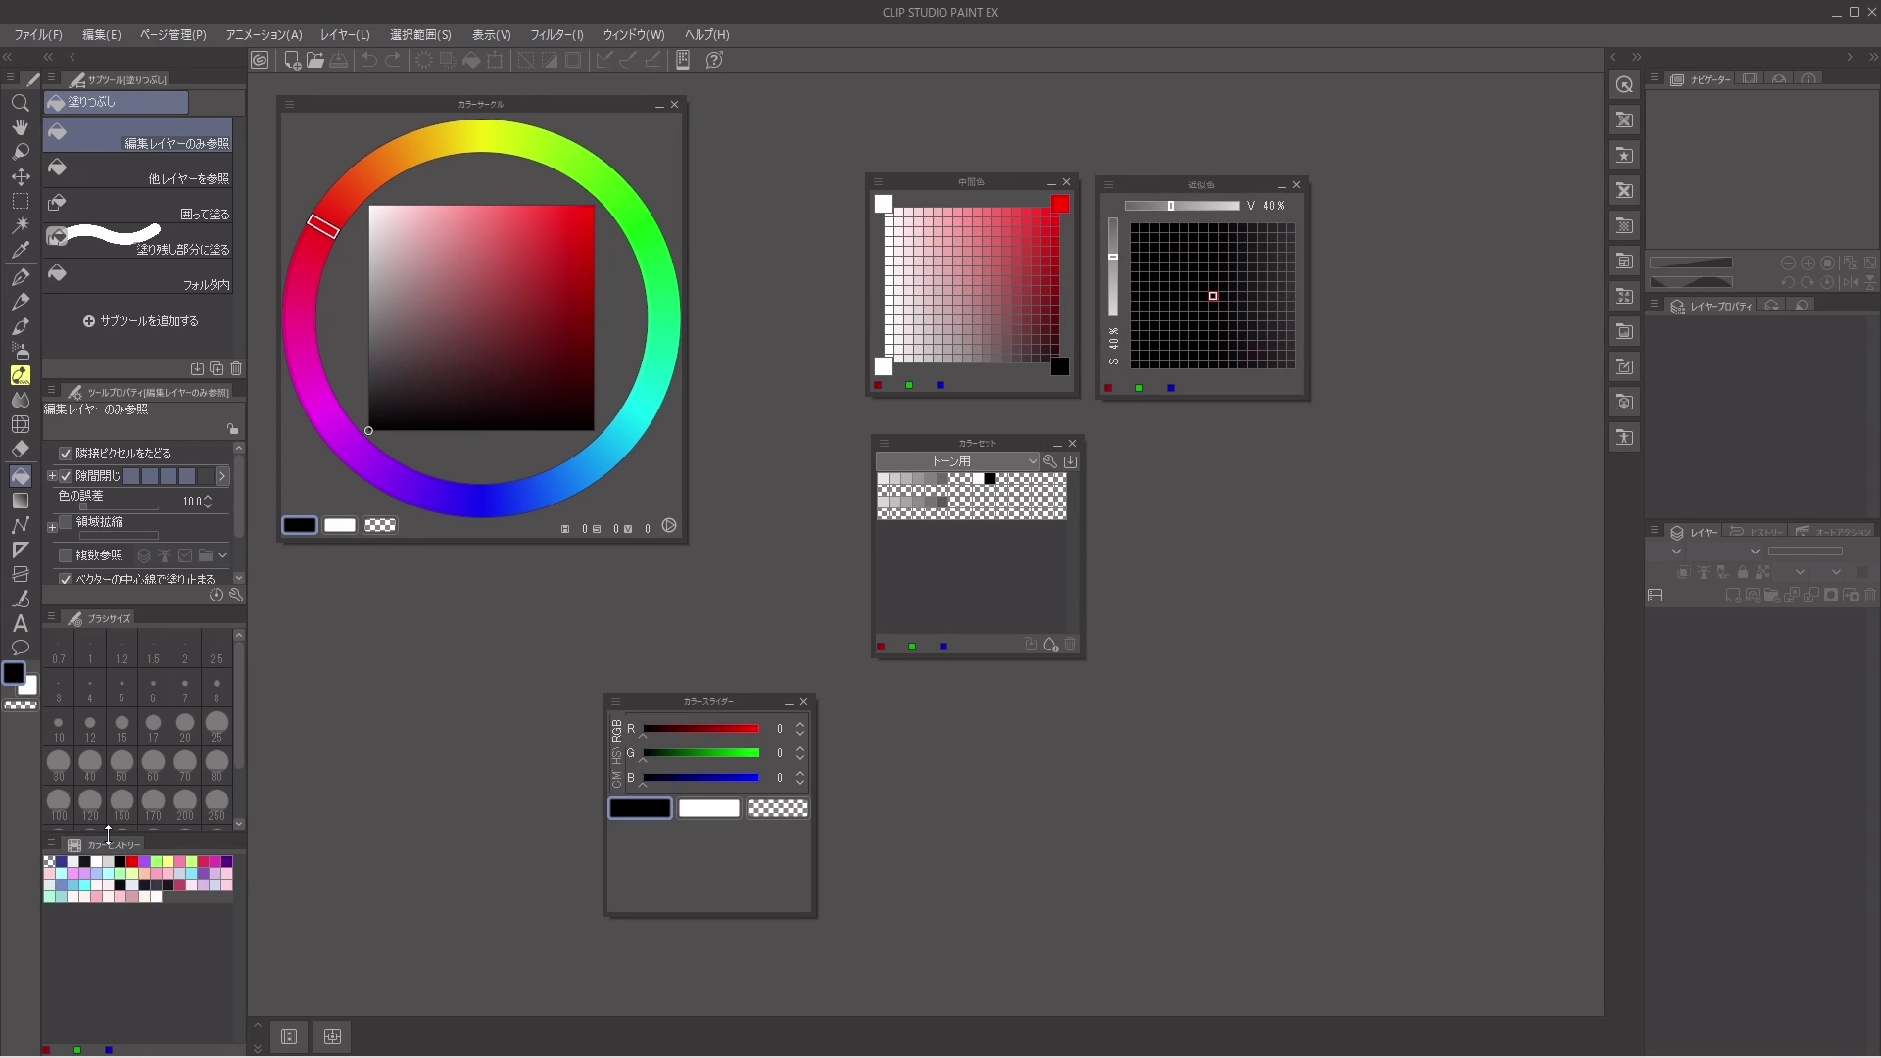
left_click_drag(103, 845, 1183, 429)
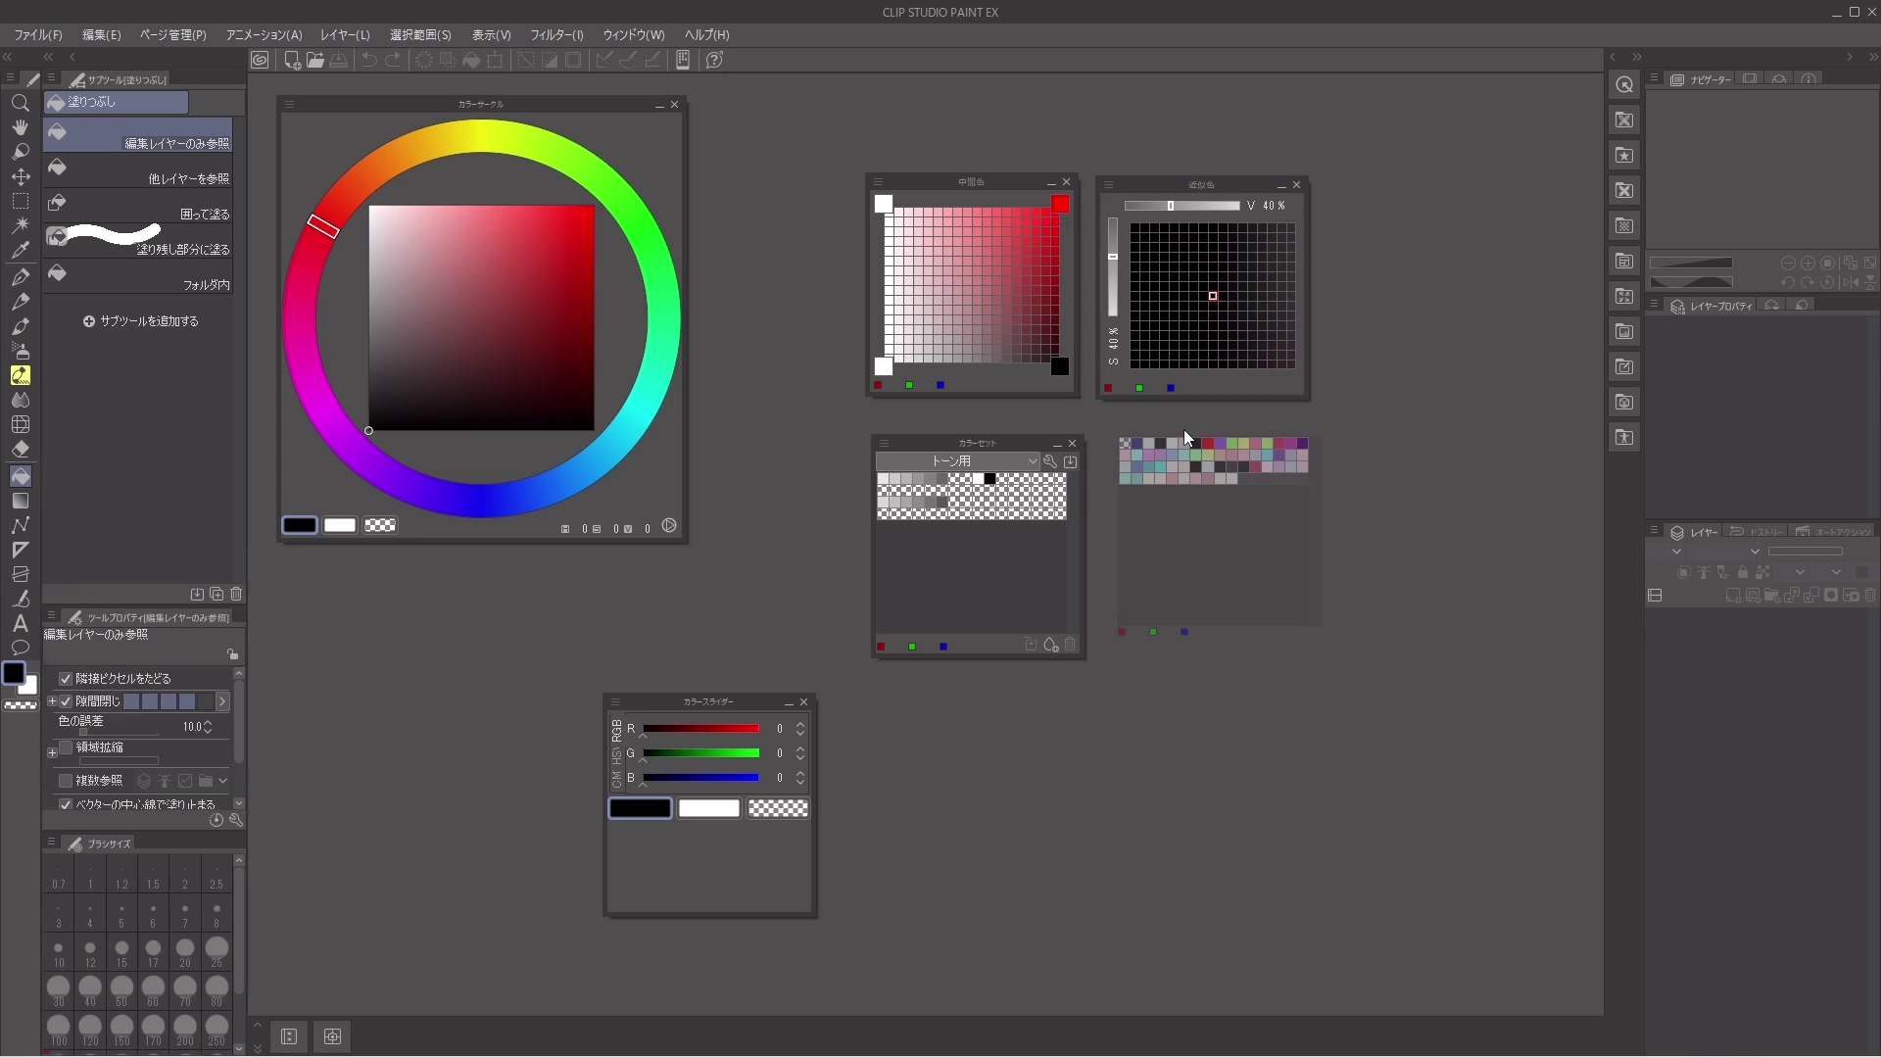
Step: Close the floating カラースライダー, 中間色 and 近似色 palettes
left_click(803, 702)
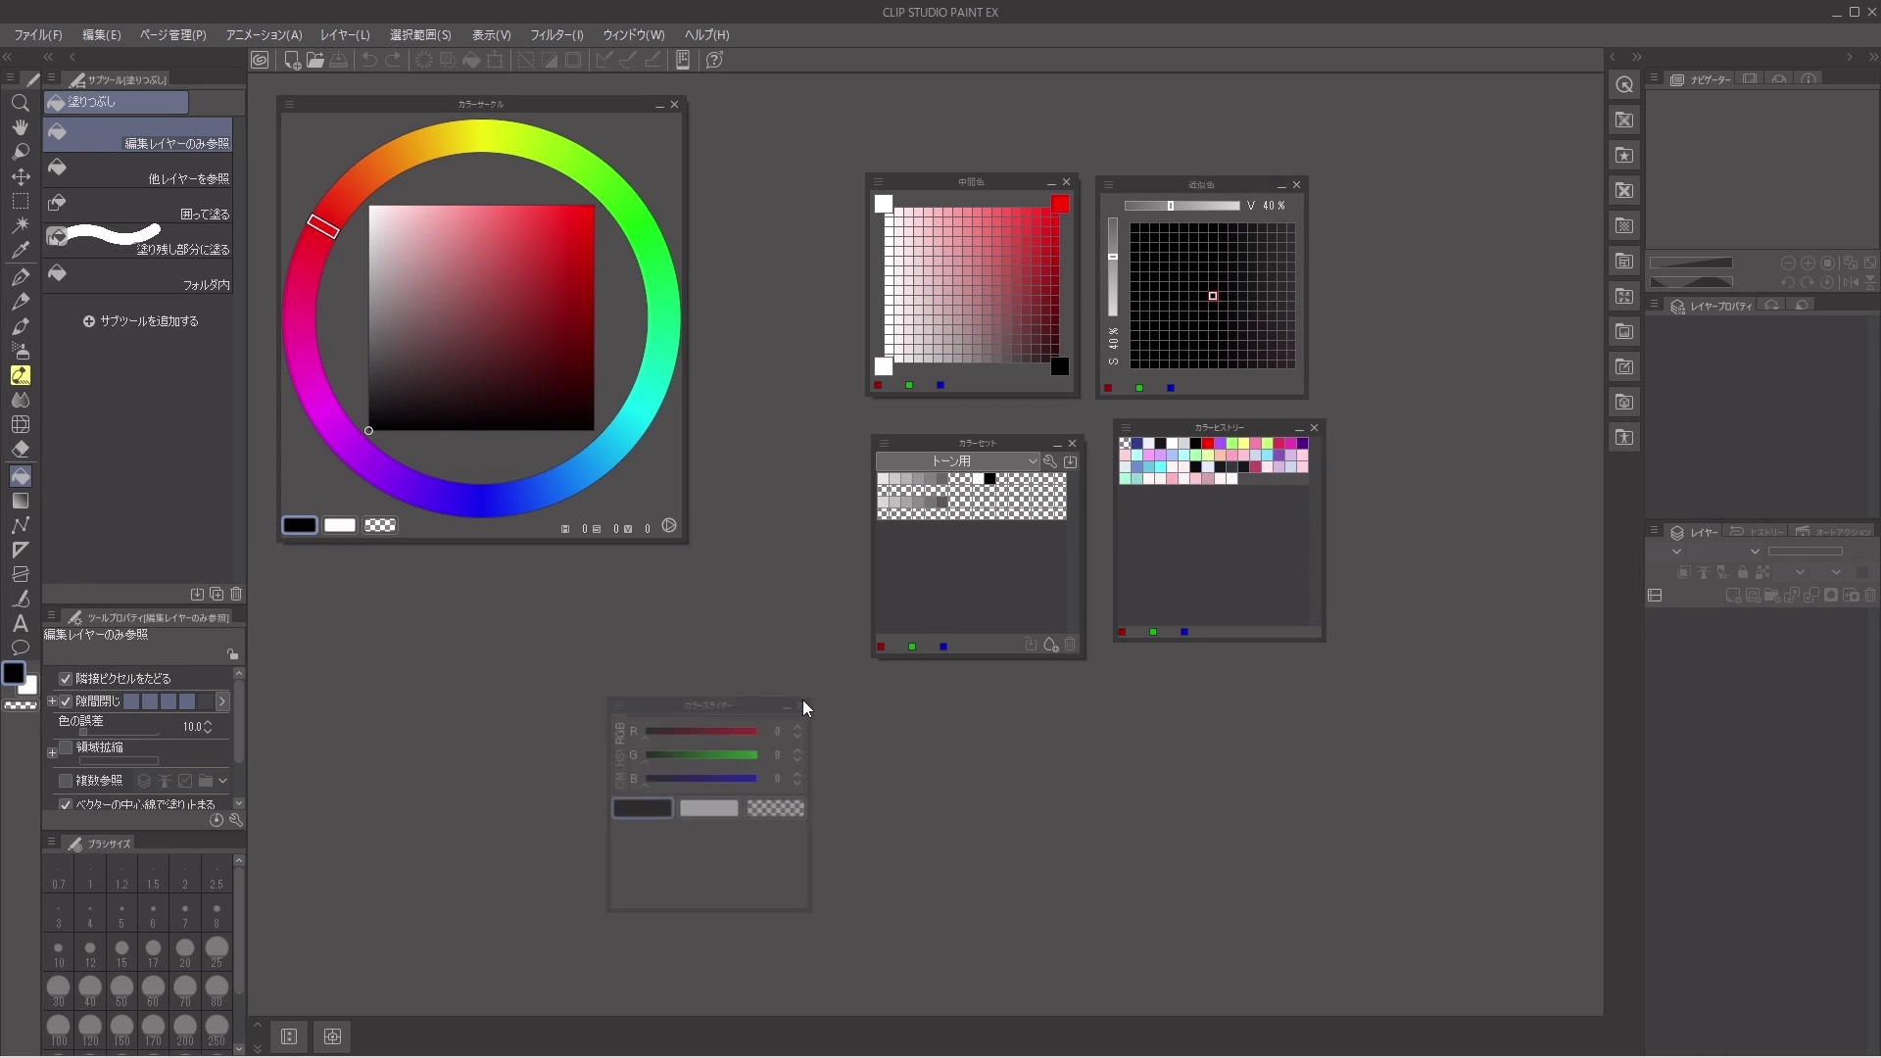
left_click(1066, 183)
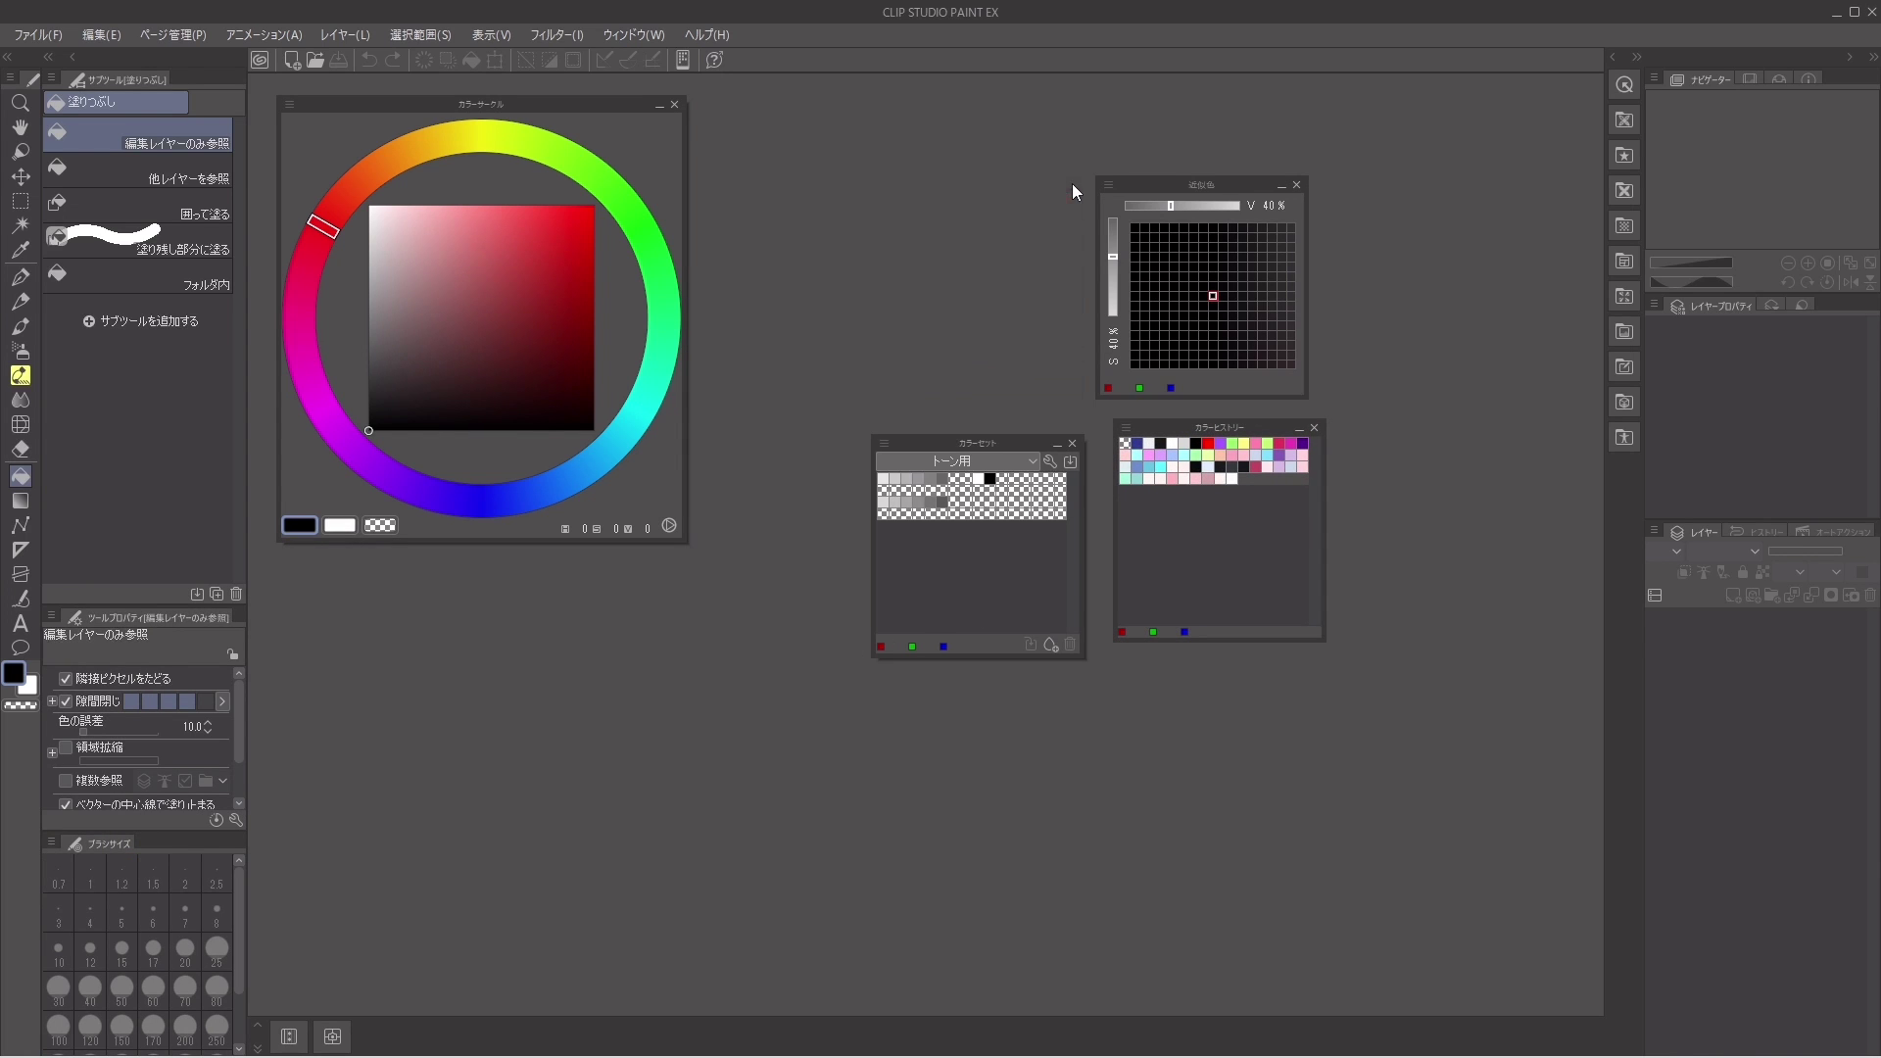
left_click(1298, 186)
Step: Detach the ブラシサイズ palette and dock it between the サブツール and ツールプロパティ palettes
left_click_drag(96, 842, 515, 599)
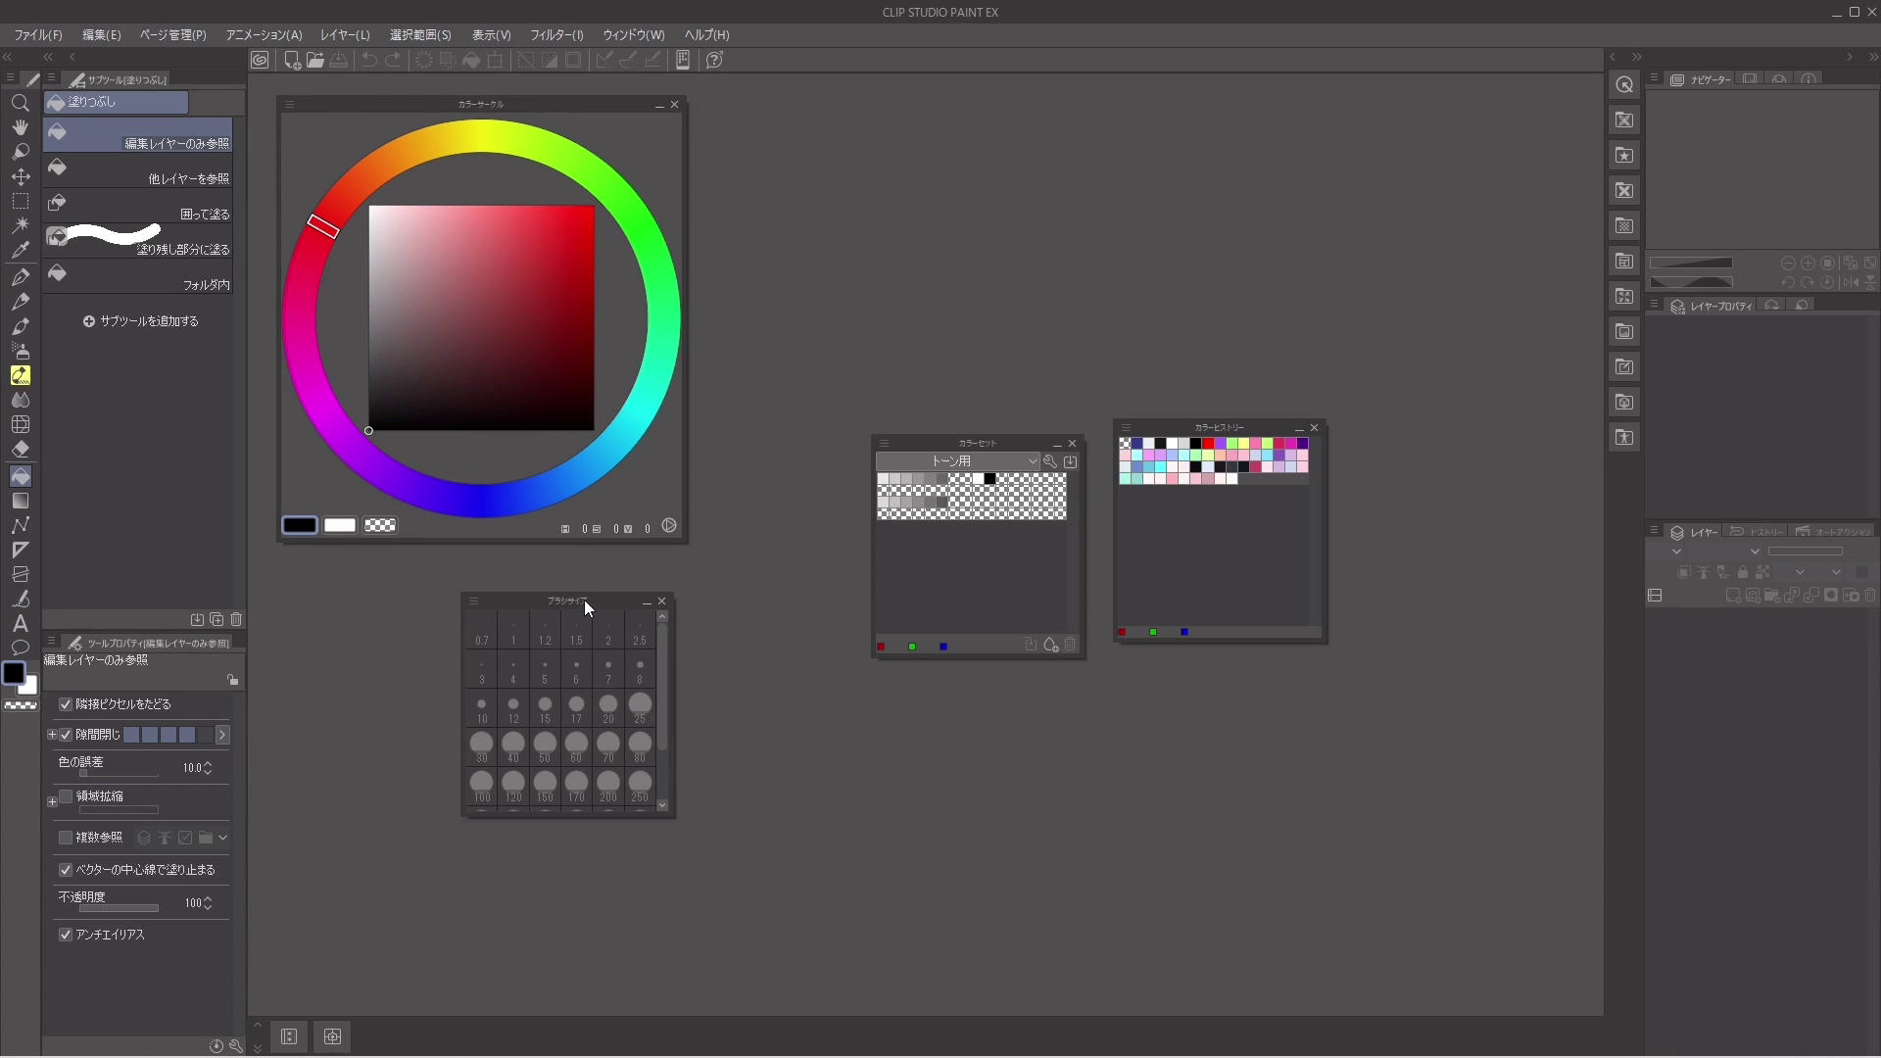
mouse_move(601, 598)
left_mouse_down()
mouse_move(623, 578)
mouse_move(641, 592)
mouse_move(380, 363)
mouse_move(259, 139)
mouse_move(441, 461)
mouse_move(459, 655)
mouse_move(403, 707)
mouse_move(361, 705)
mouse_move(519, 669)
mouse_move(492, 613)
mouse_move(303, 612)
mouse_move(224, 635)
left_mouse_up()
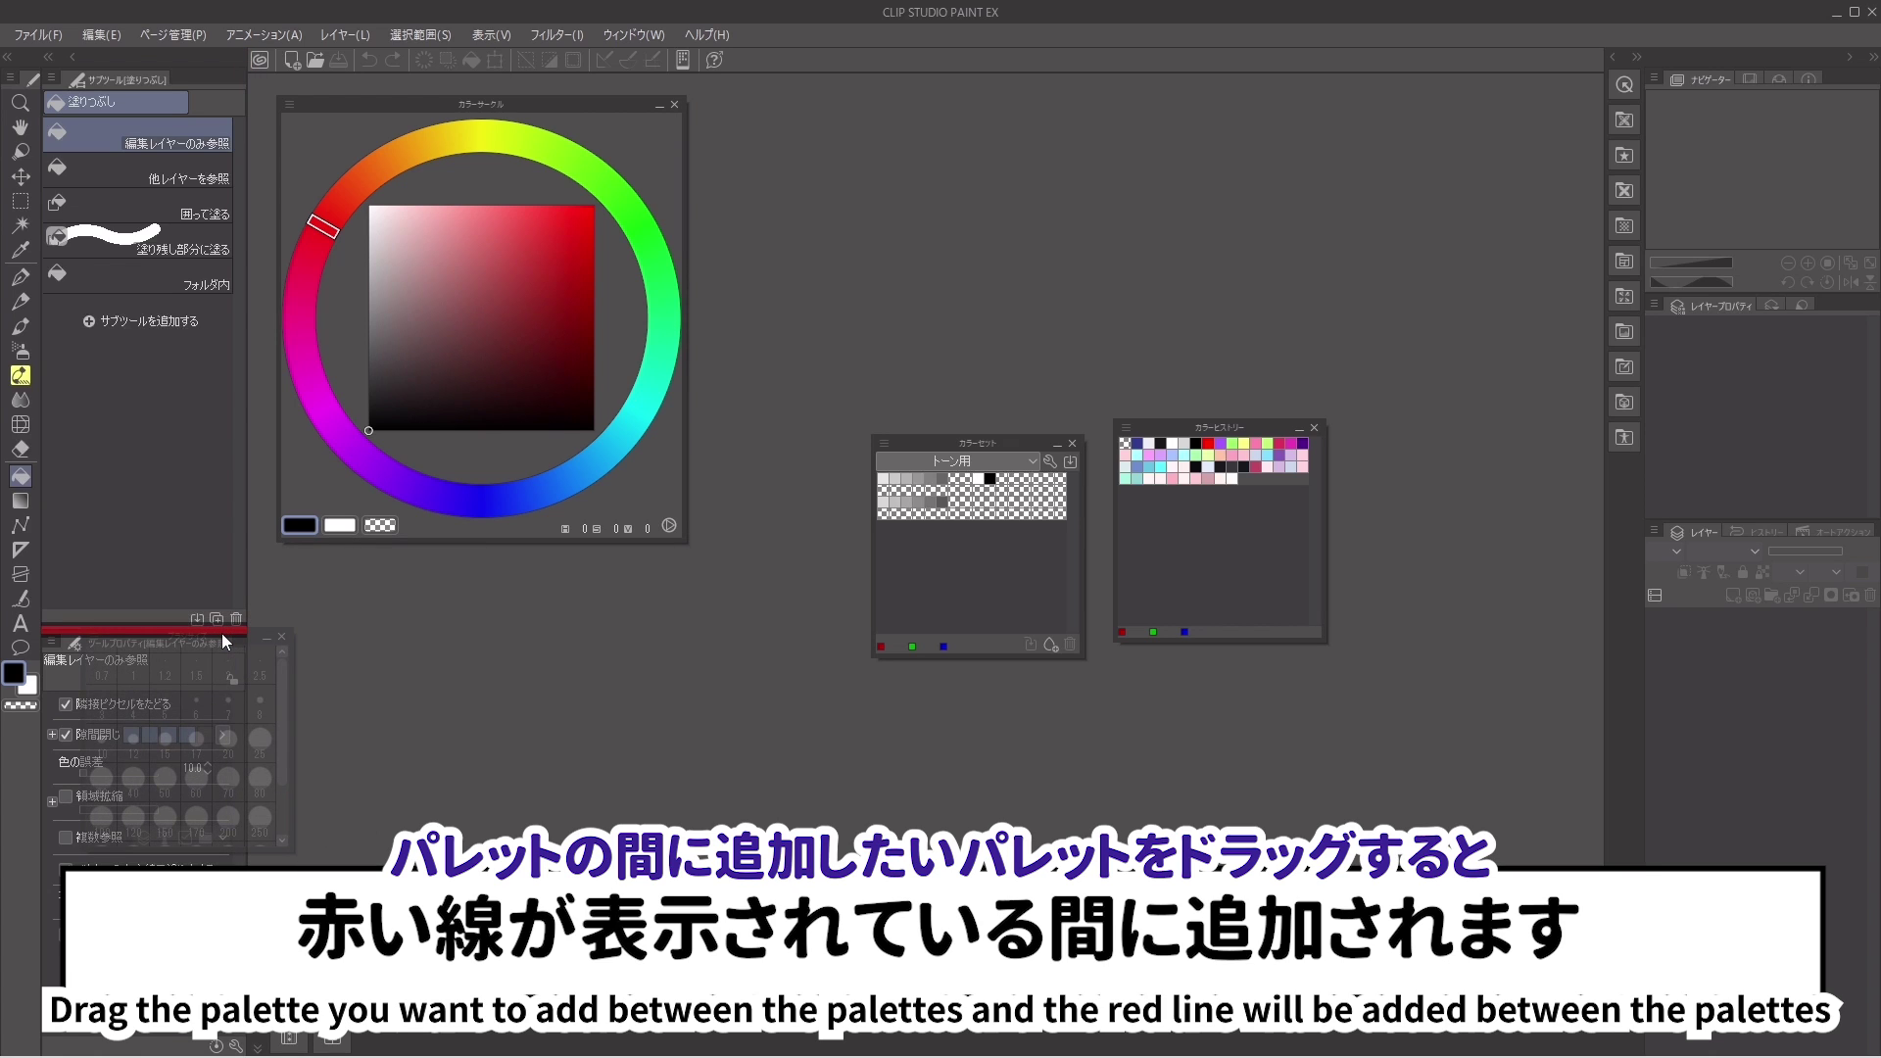
mouse_move(220, 633)
left_mouse_down()
mouse_move(190, 784)
mouse_move(210, 525)
mouse_move(155, 833)
mouse_move(195, 531)
mouse_move(162, 792)
mouse_move(157, 679)
mouse_move(161, 729)
mouse_move(192, 631)
left_mouse_up()
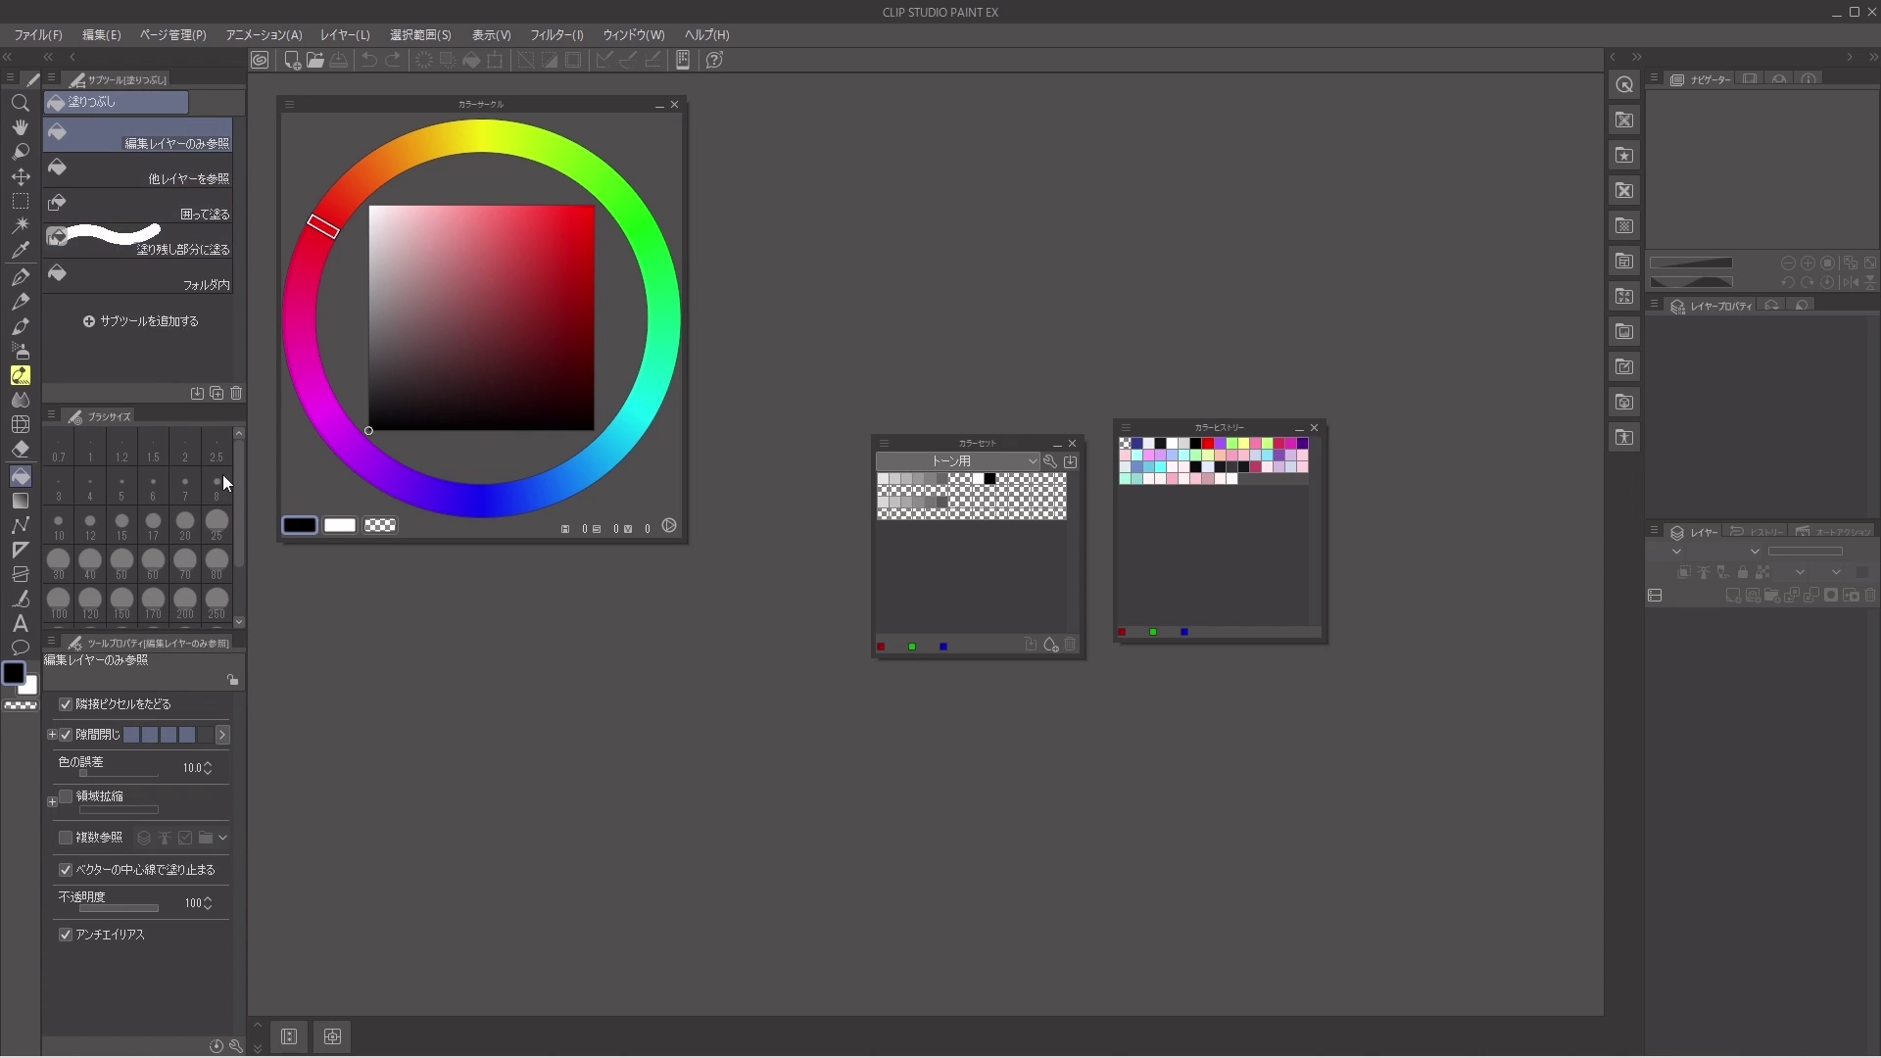
mouse_move(237, 461)
left_mouse_down()
mouse_move(233, 519)
mouse_move(234, 457)
left_mouse_up()
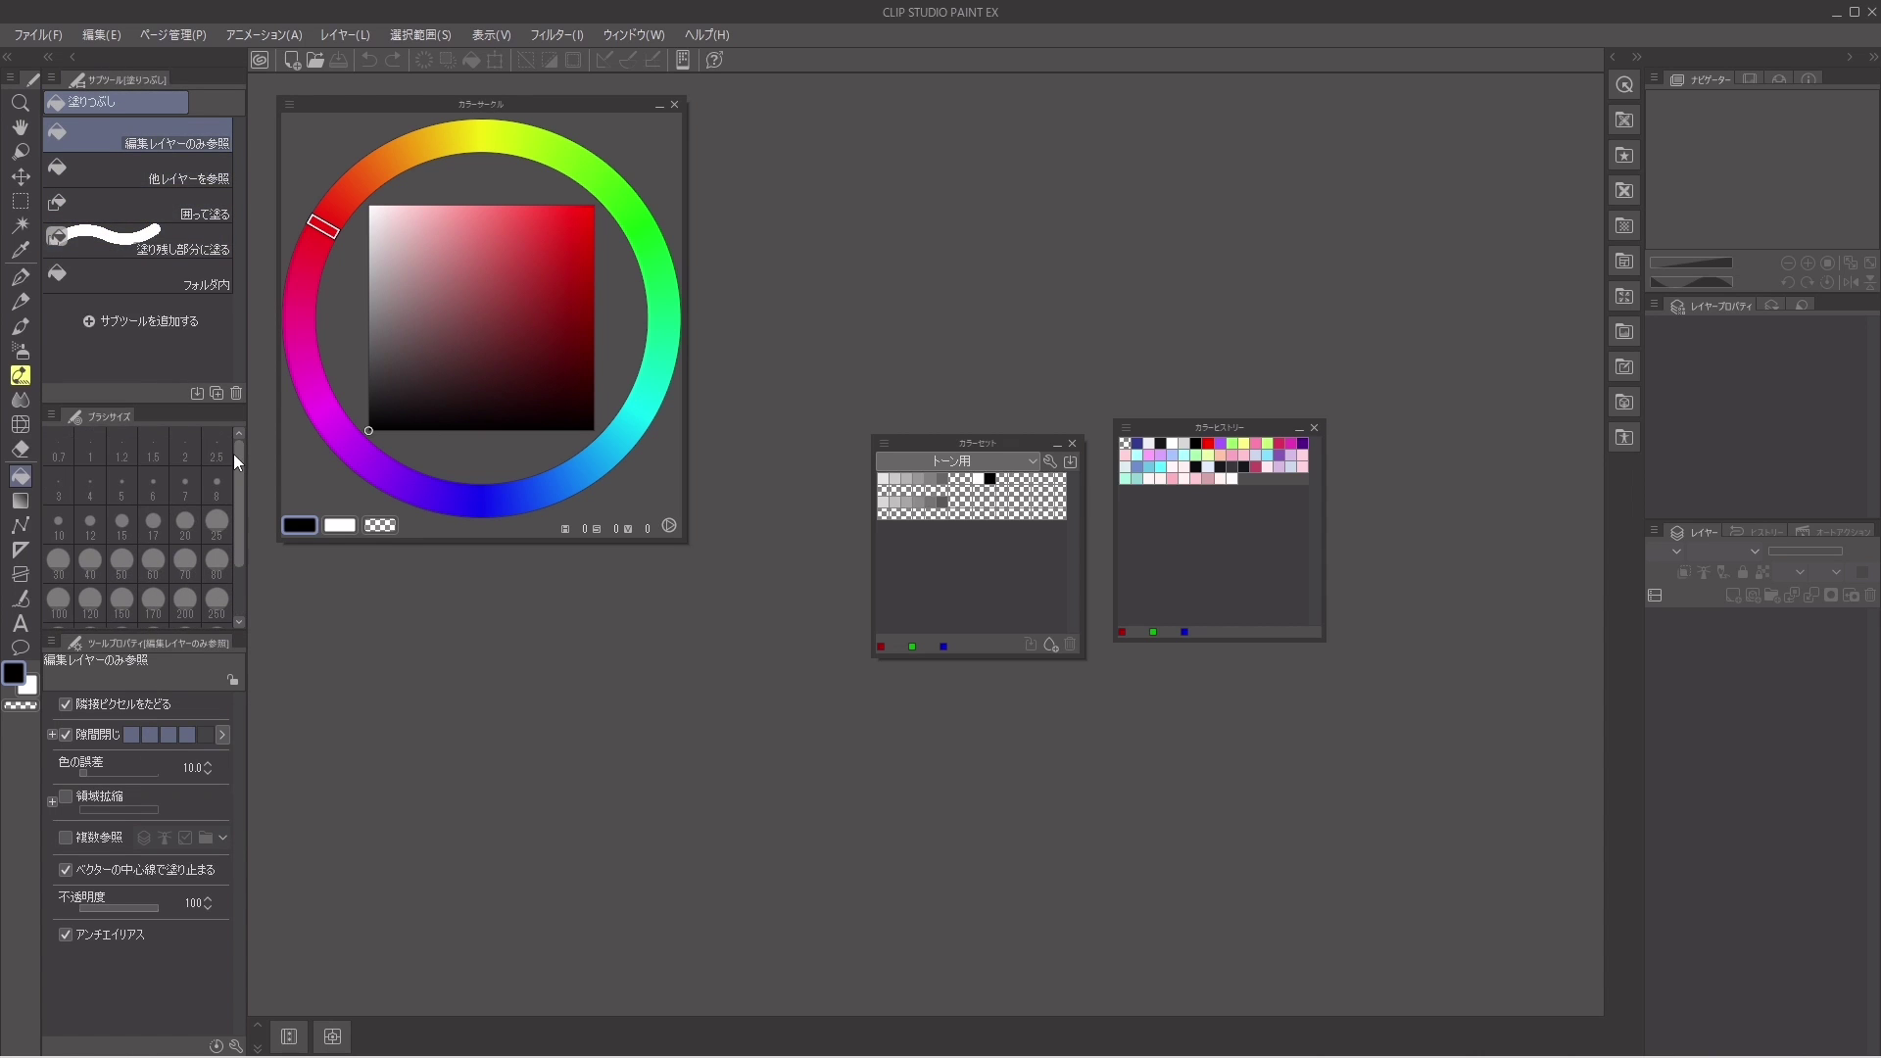
Step: Group the ブラシサイズ palette with the サブツール palette and switch between the two
mouse_move(96, 416)
left_mouse_down()
mouse_move(467, 639)
mouse_move(535, 639)
left_mouse_up()
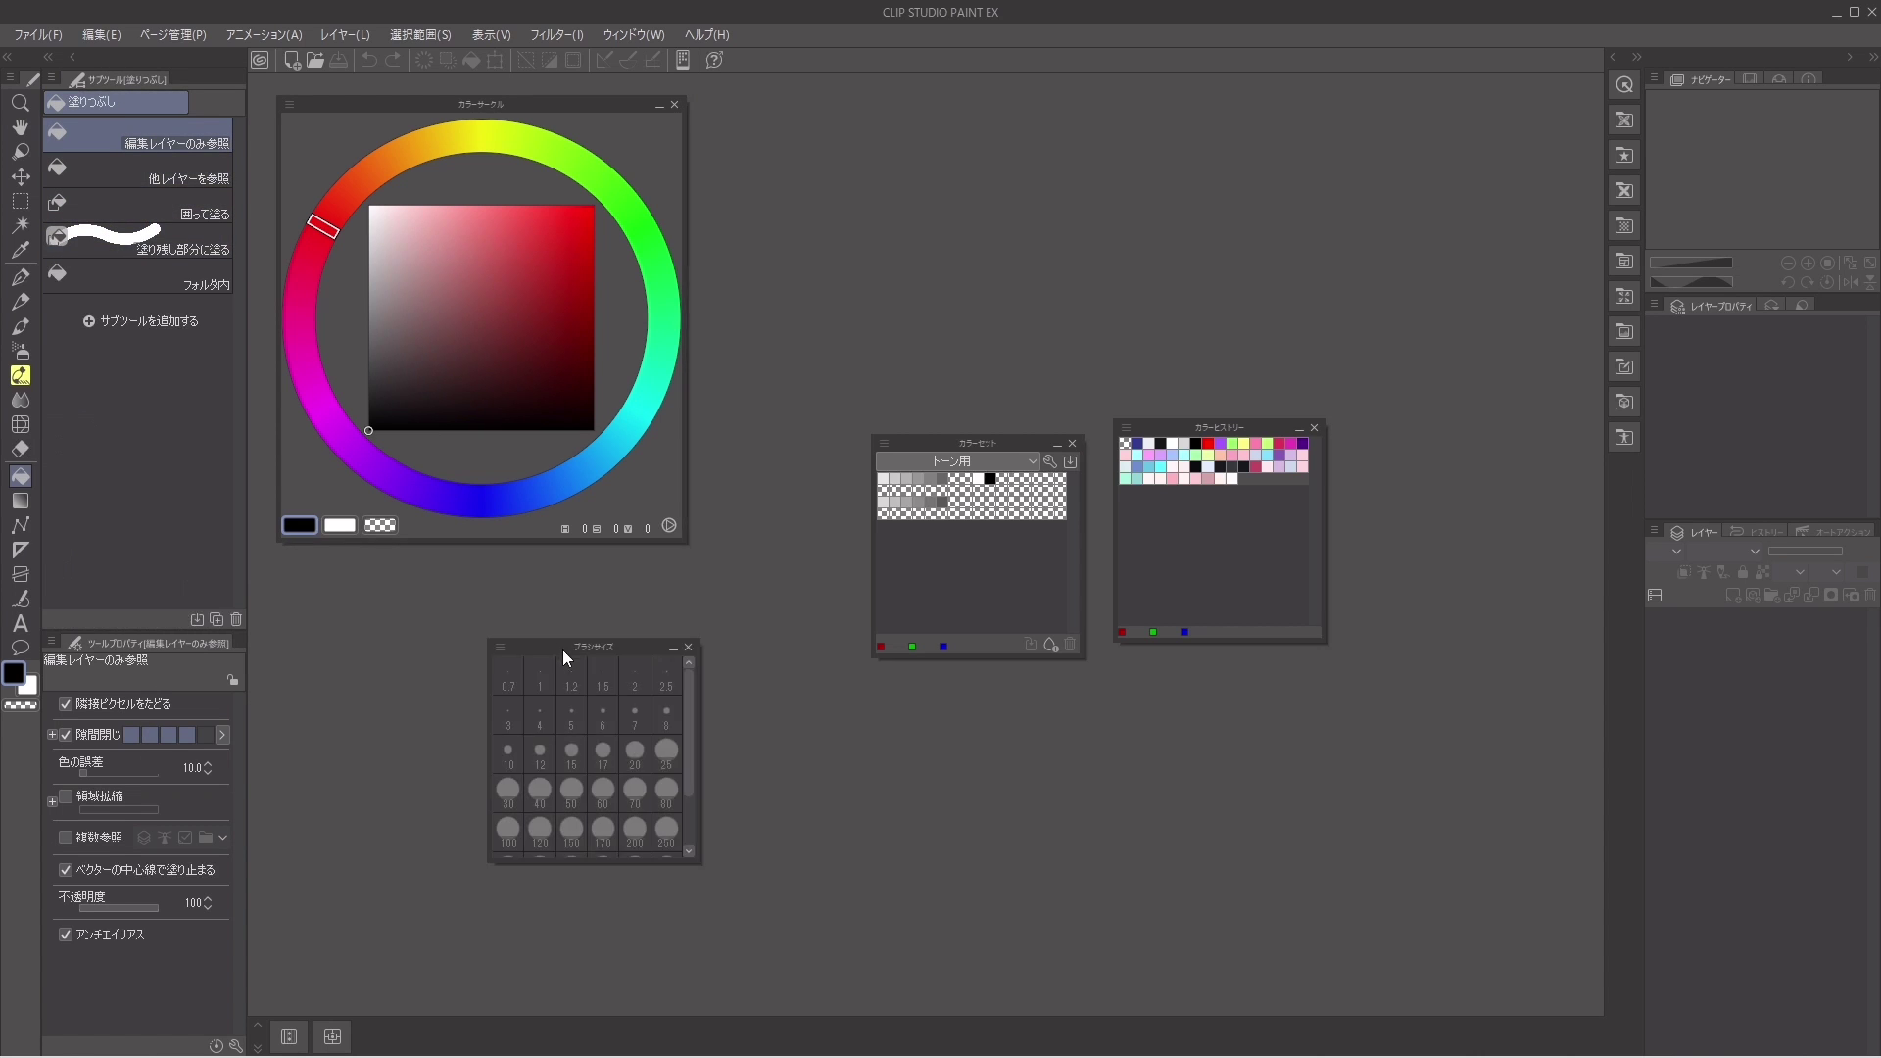
mouse_move(632, 644)
left_mouse_down()
mouse_move(157, 372)
mouse_move(155, 78)
left_mouse_up()
left_click(155, 78)
left_click(75, 80)
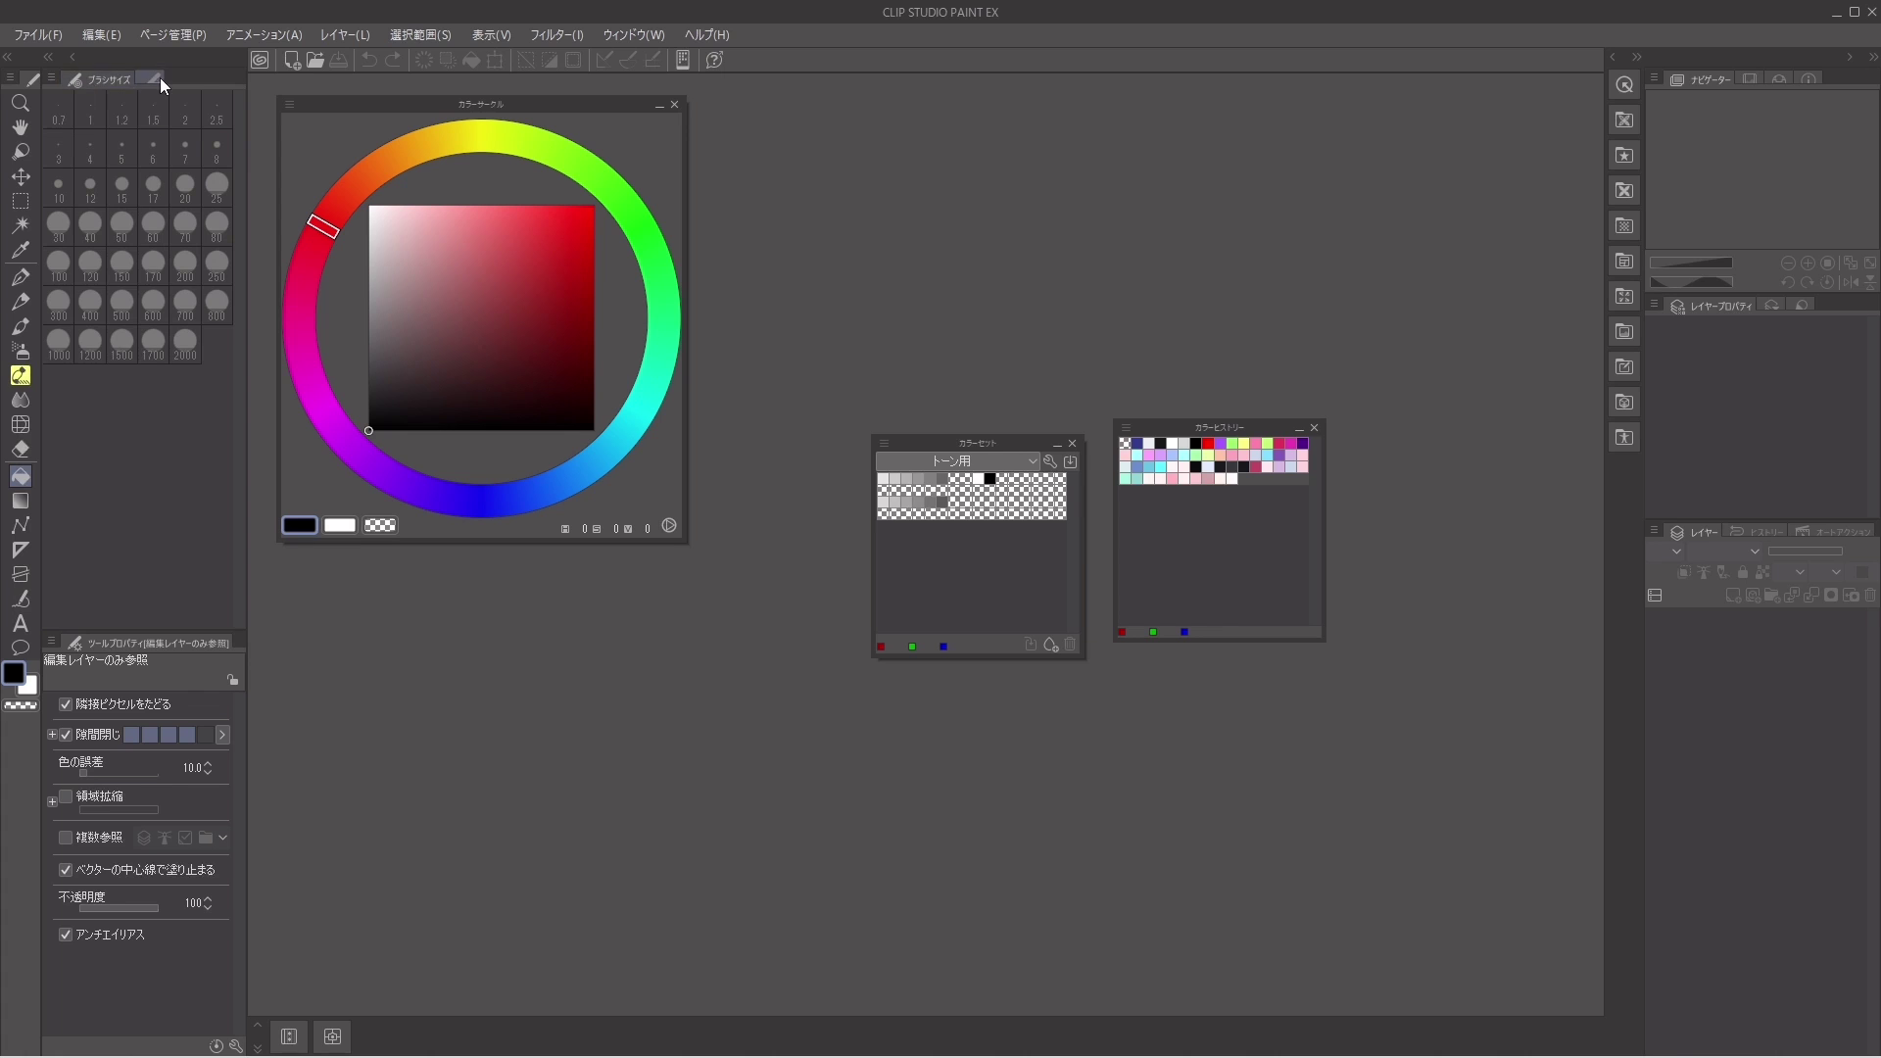
left_click(160, 80)
left_click(71, 84)
Step: Separate ブラシサイズ from the サブツール palette, dock it above ツールプロパティ, and increase its height
mouse_move(108, 79)
left_mouse_down()
mouse_move(360, 602)
mouse_move(423, 615)
left_mouse_up()
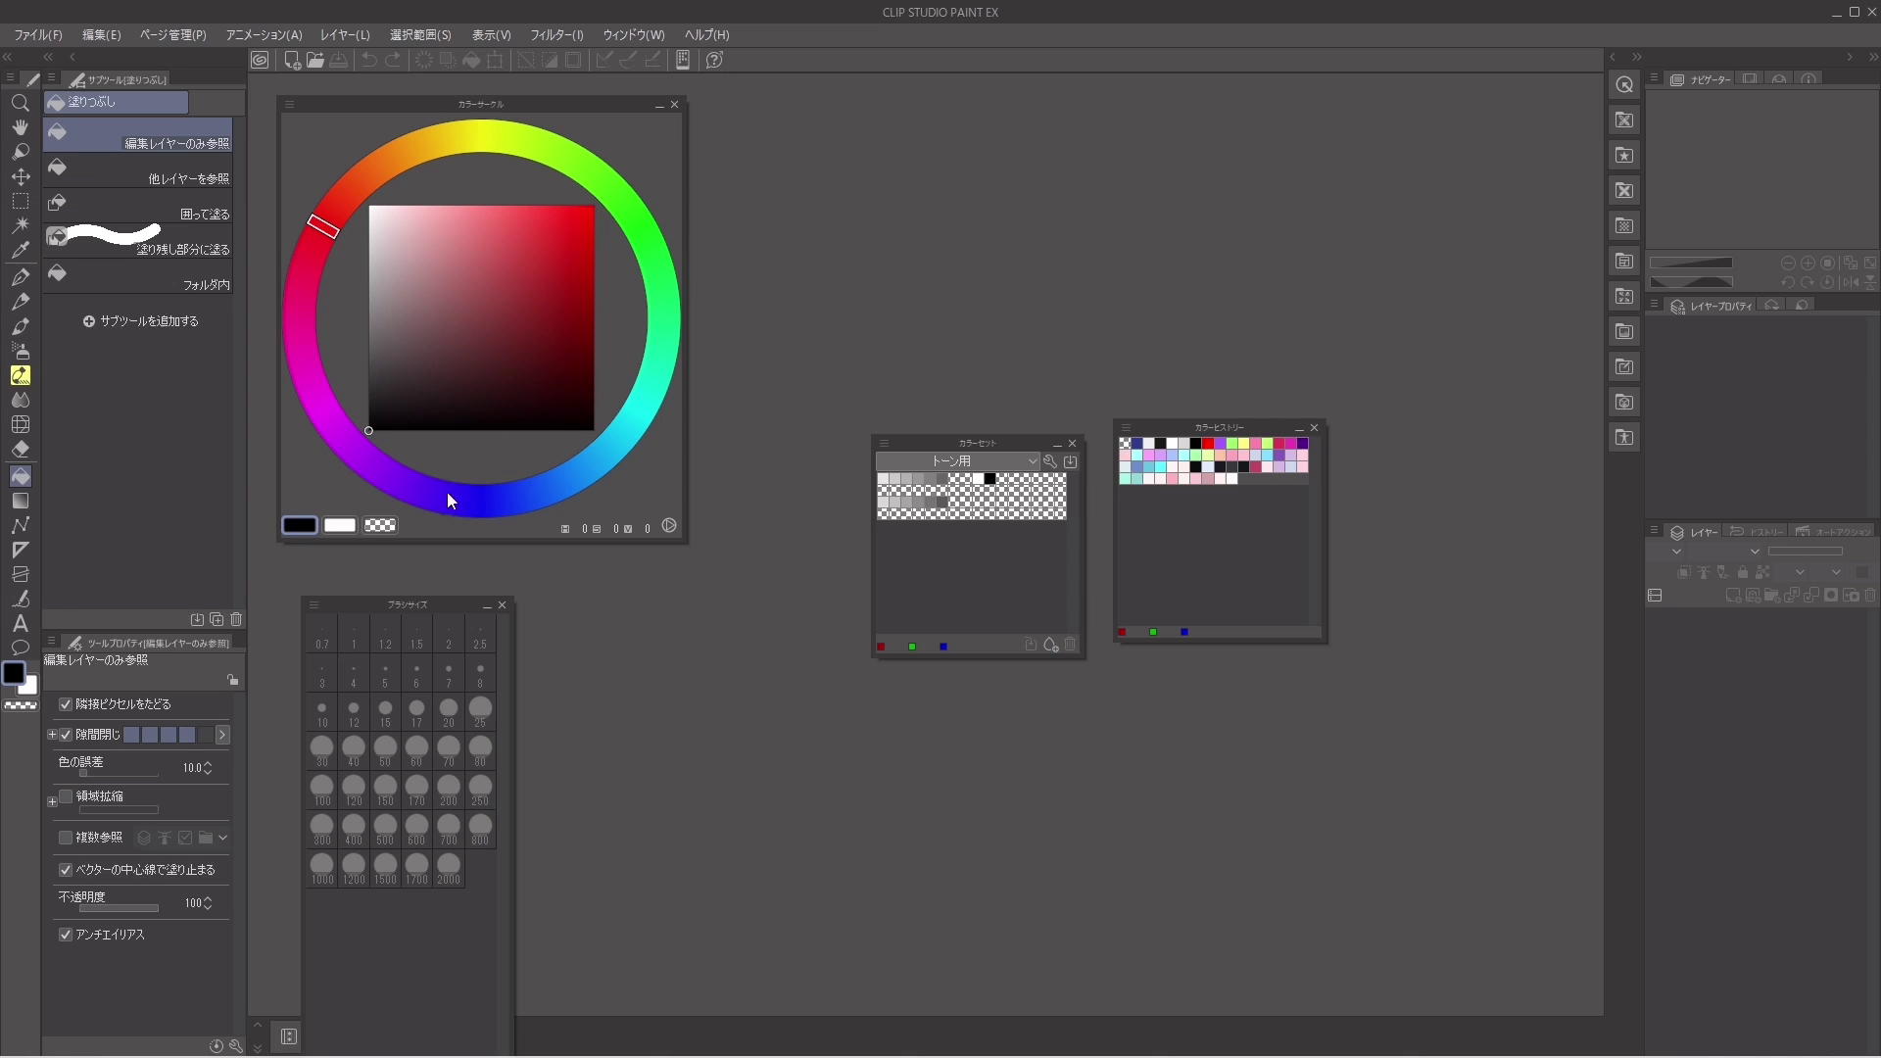
left_click_drag(385, 596, 174, 629)
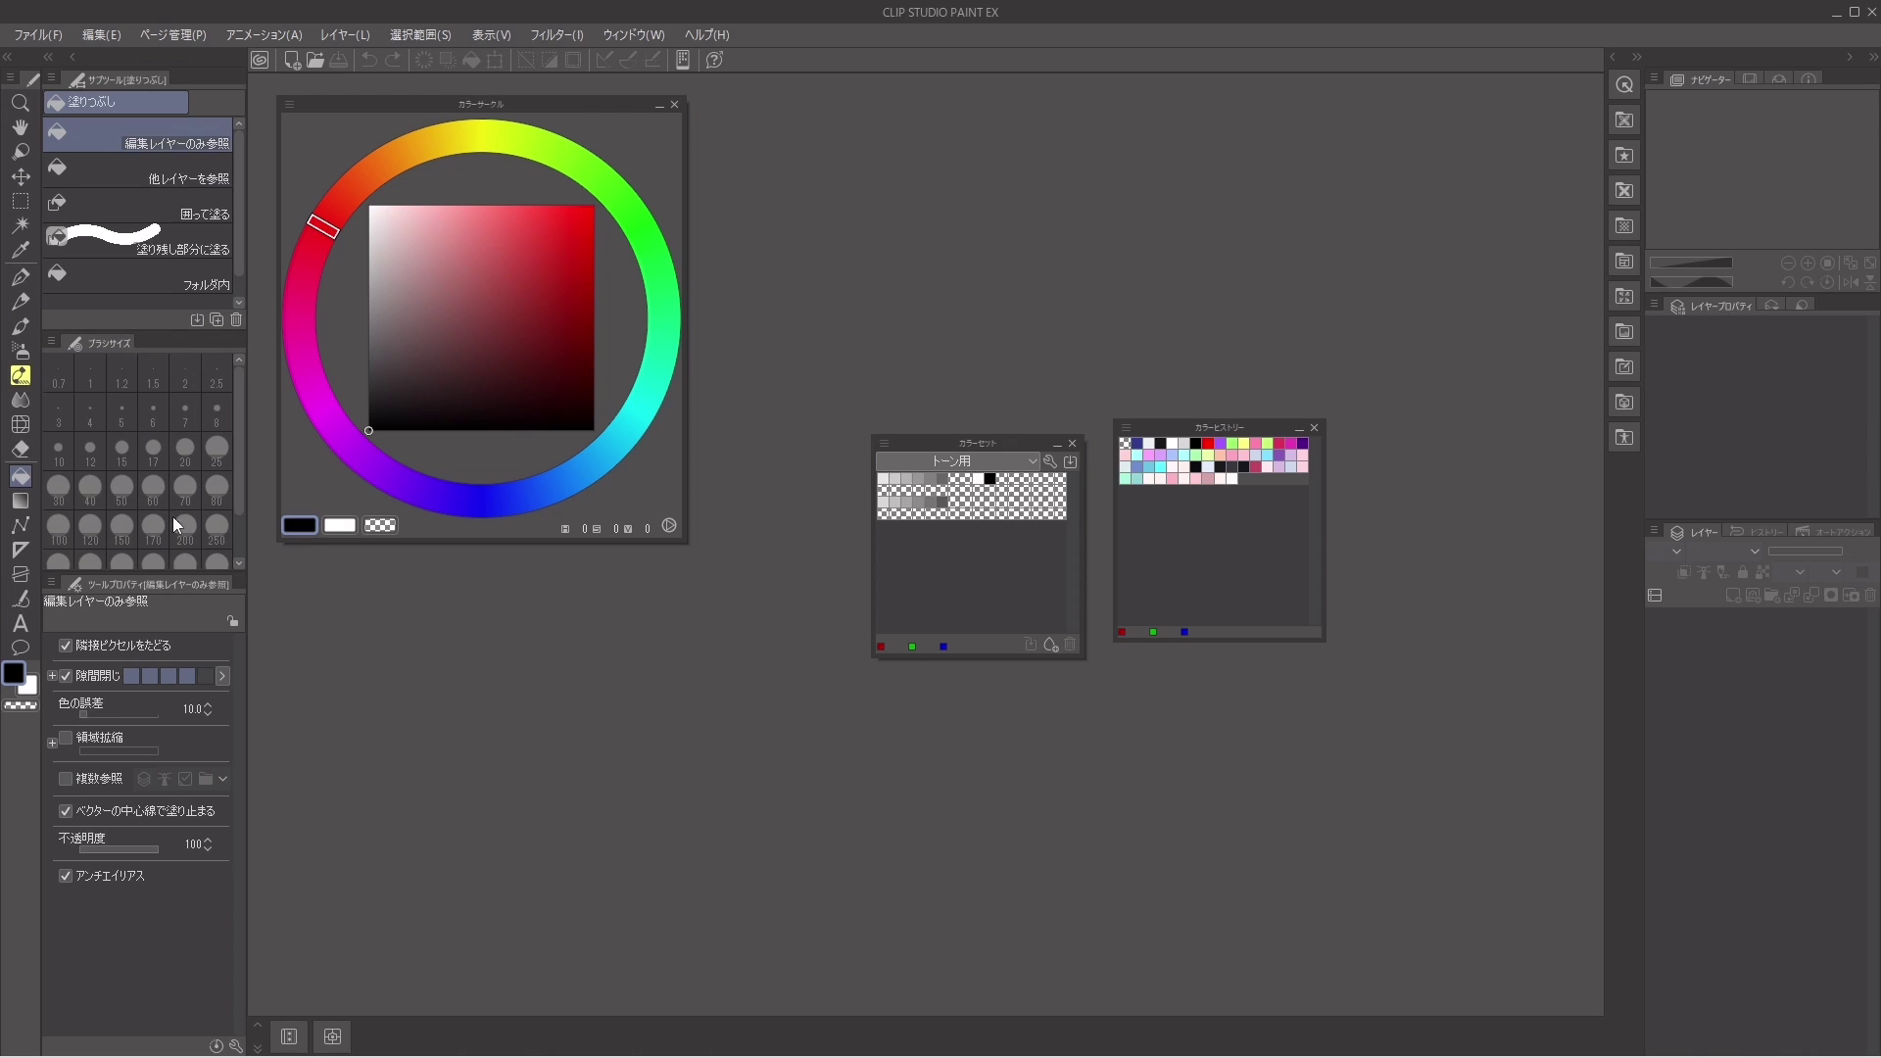
left_click_drag(175, 578, 190, 637)
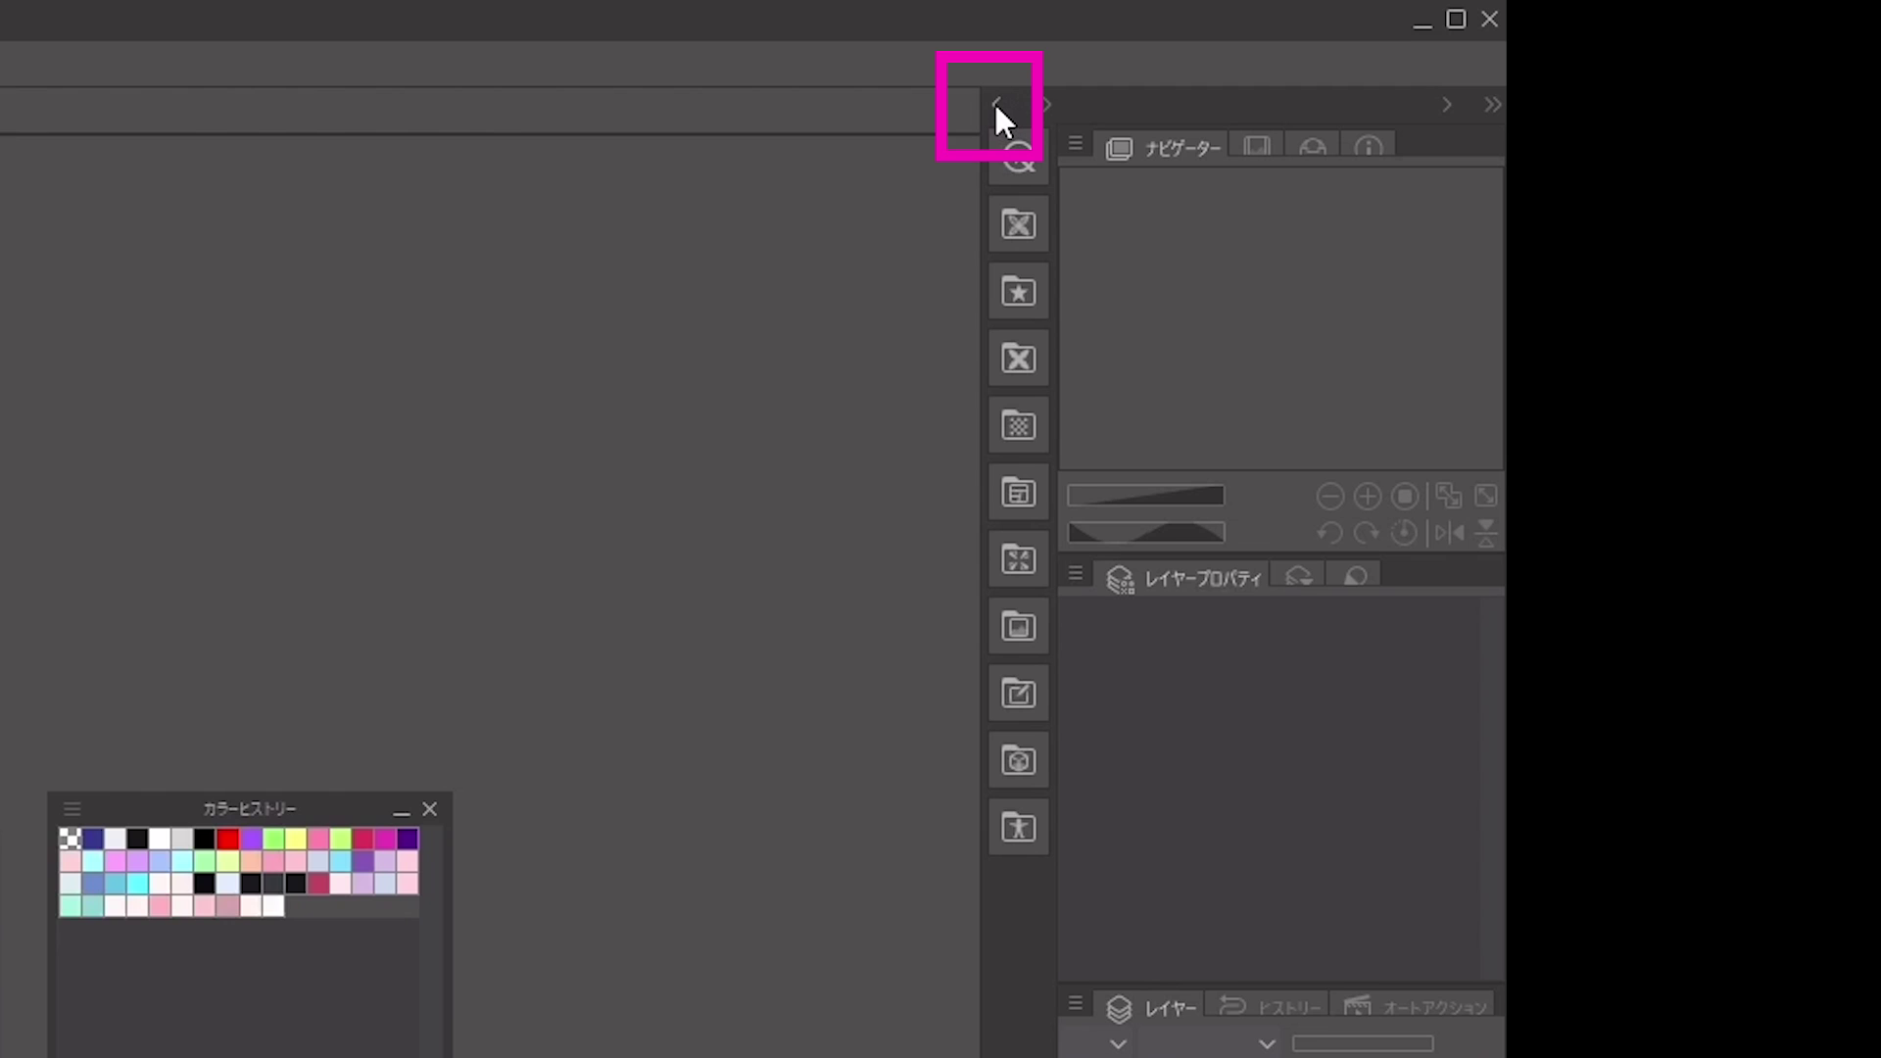
Step: Expand the collapsed material palettes, show the カラーパターン materials, and detach that palette to float over the canvas area
left_click(996, 103)
left_click(1019, 291)
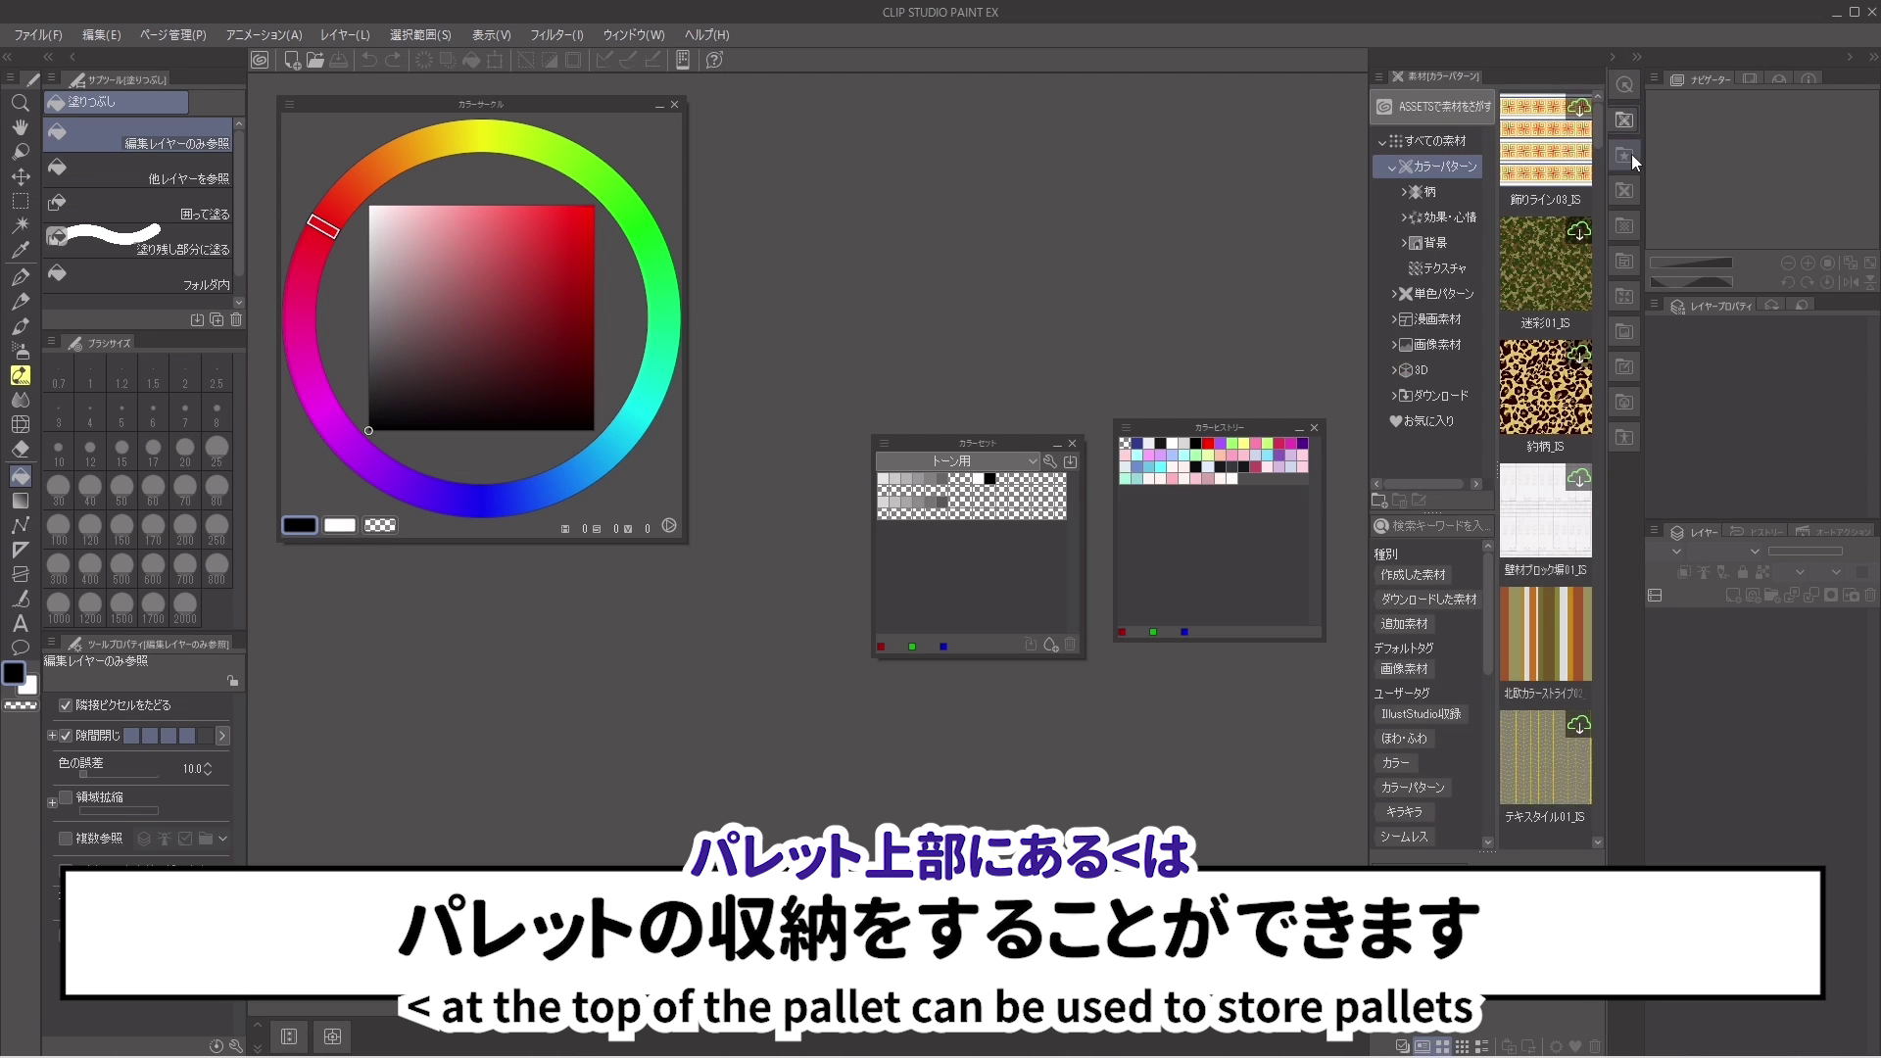
left_click(1631, 155)
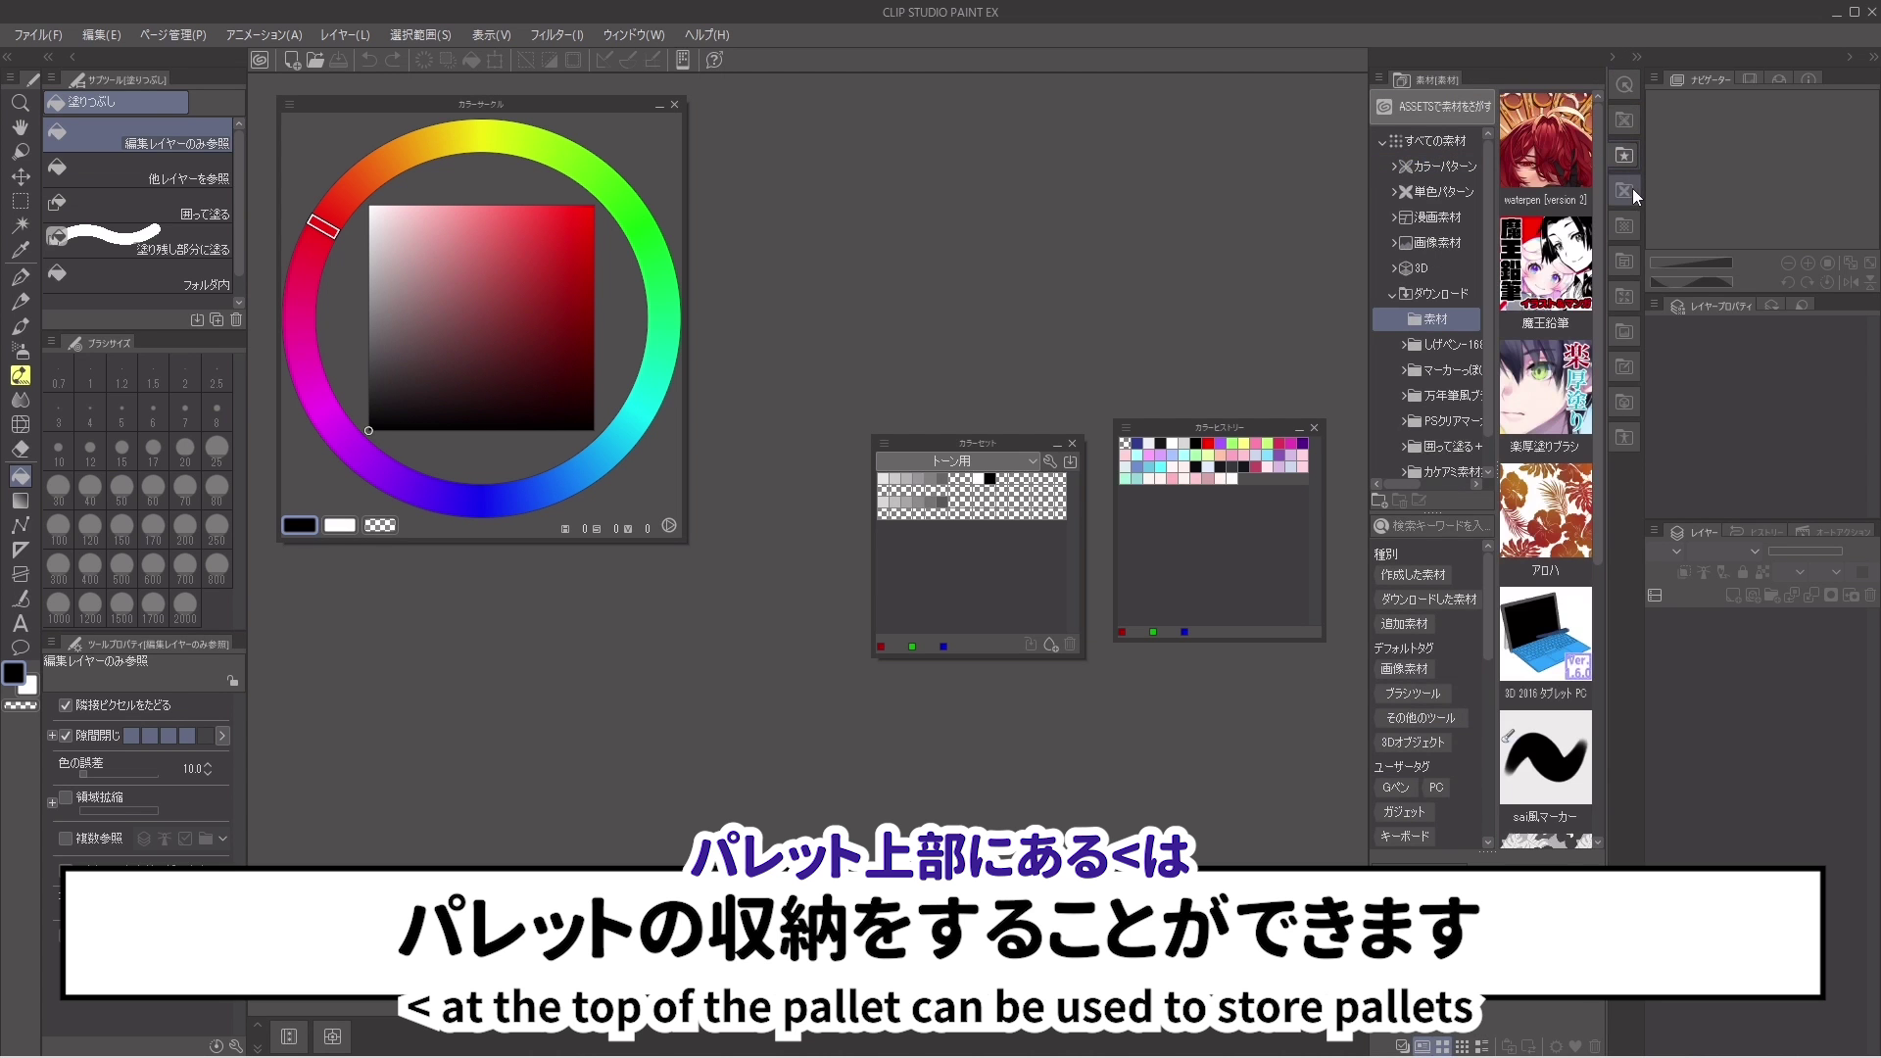
left_click(1624, 121)
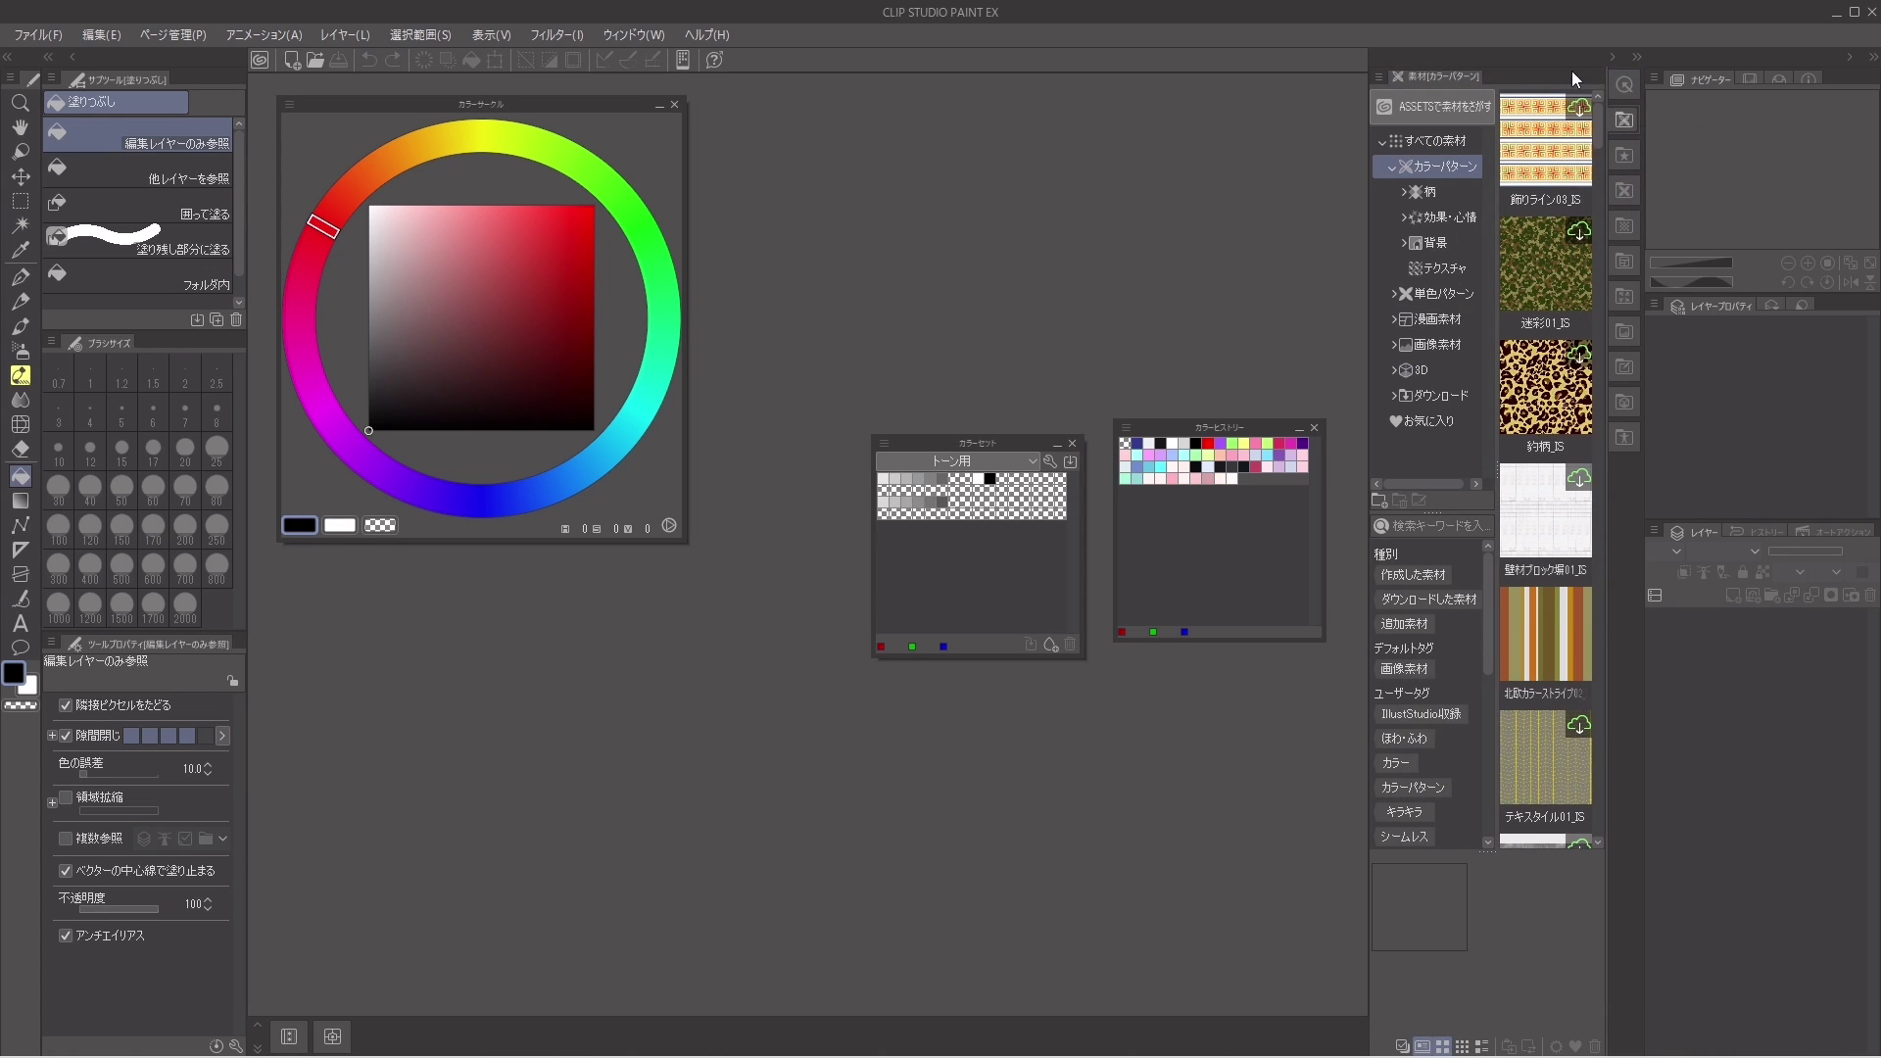
left_click_drag(1449, 73, 1202, 113)
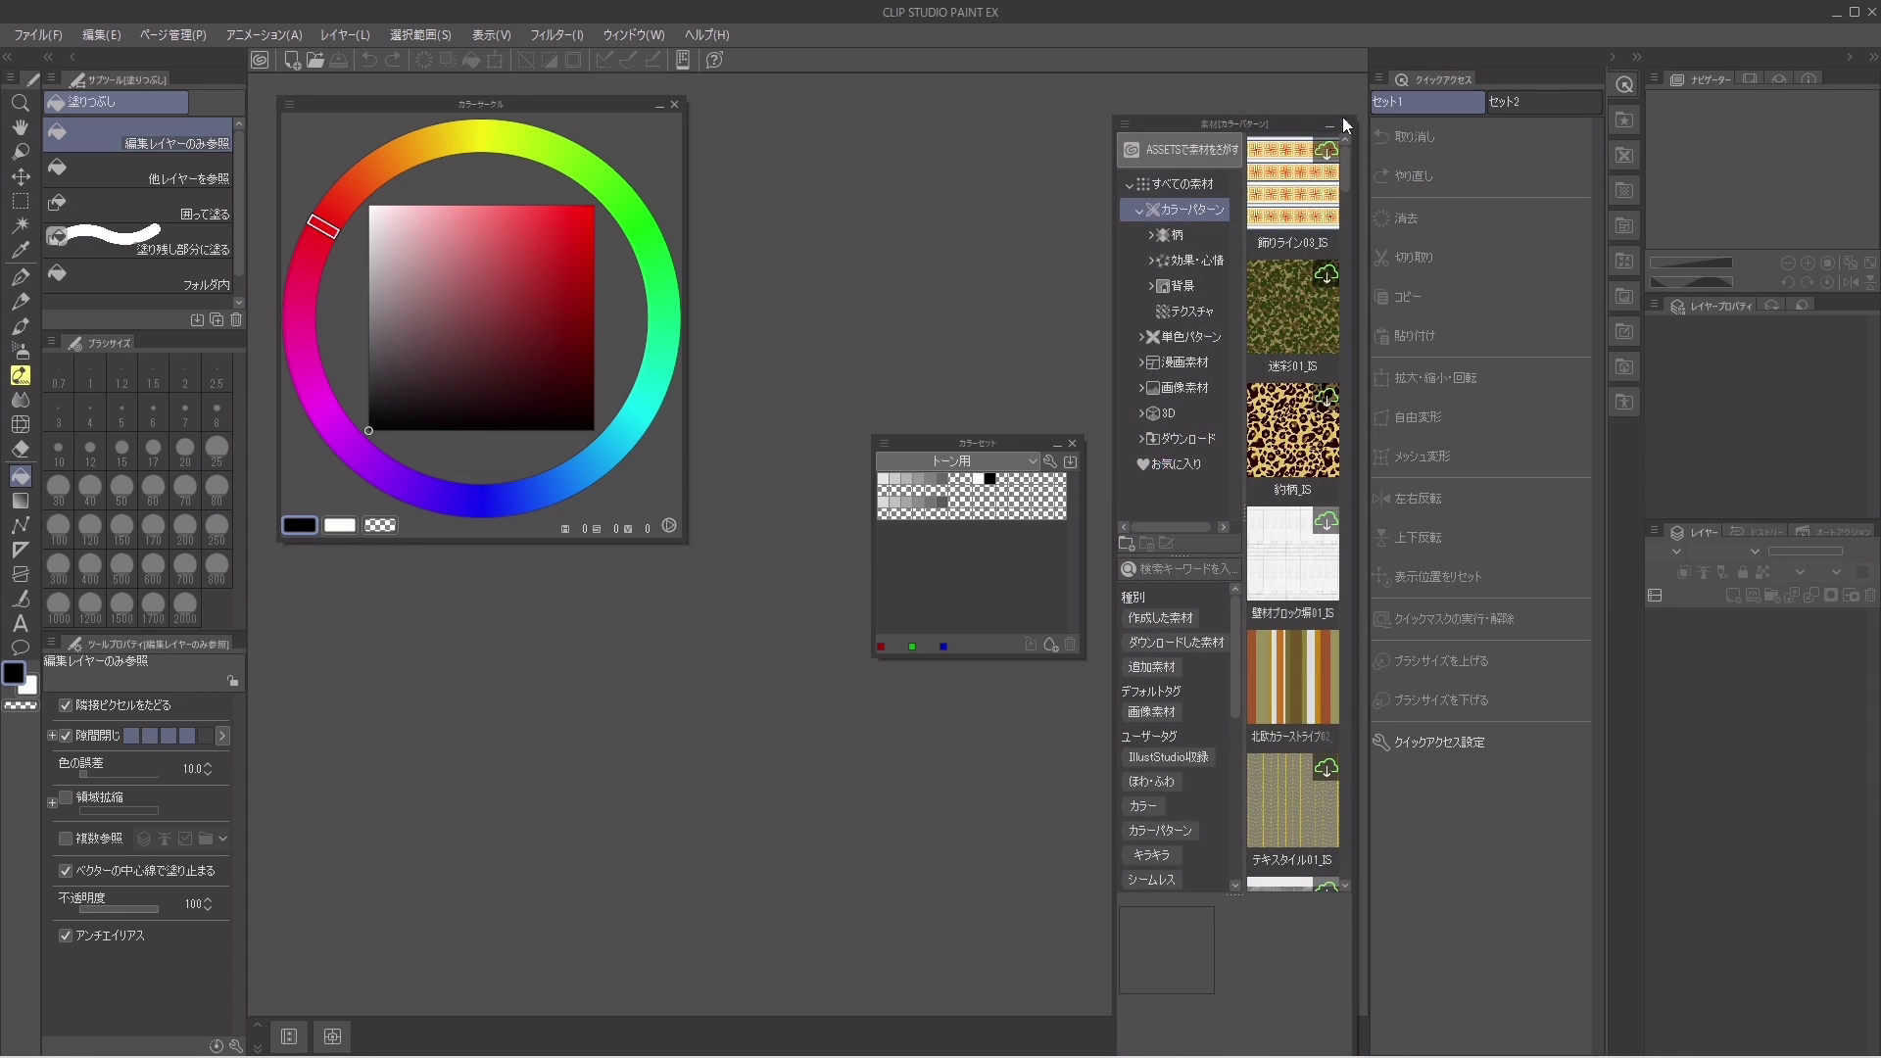
Step: Close the floating カラーパターン palette, and detach and close クイックアクセス and all the remaining material palettes until their docks are empty
left_click(1344, 125)
left_click_drag(1422, 86, 1325, 147)
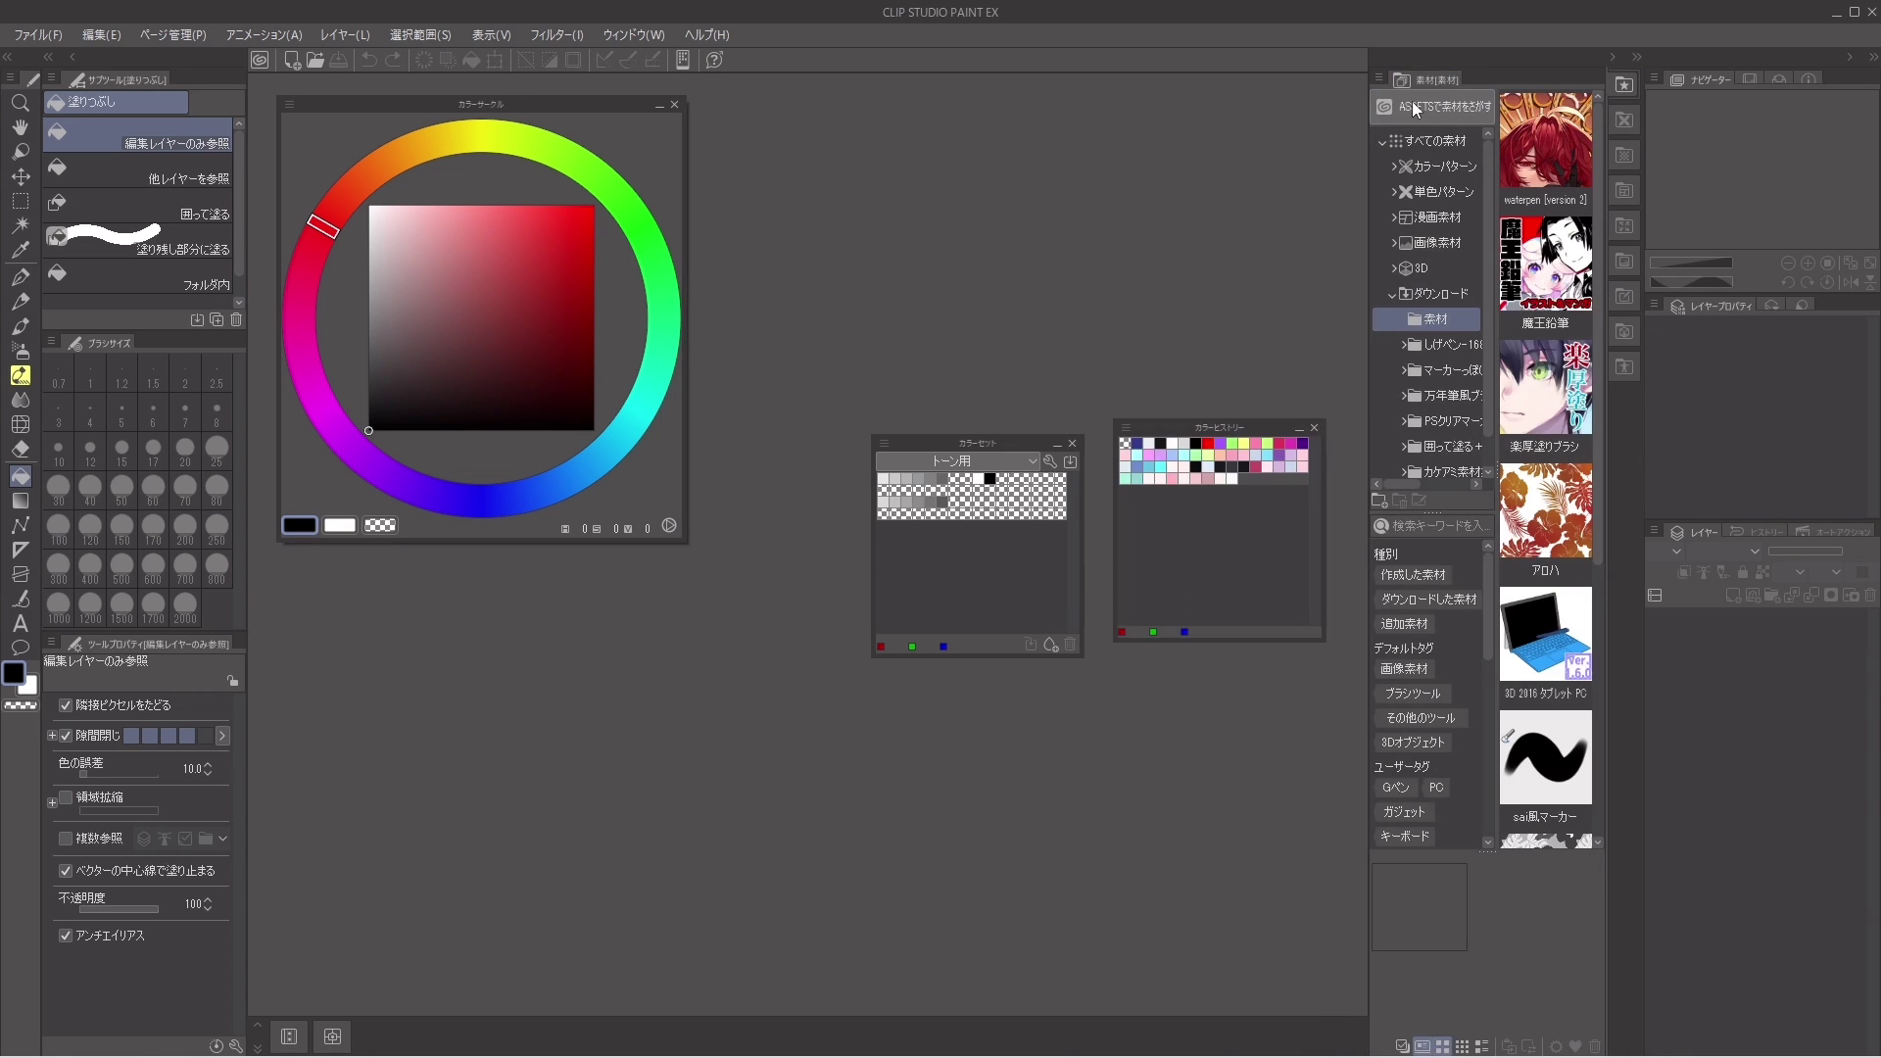
left_click(1325, 138)
left_click_drag(1449, 77, 1362, 137)
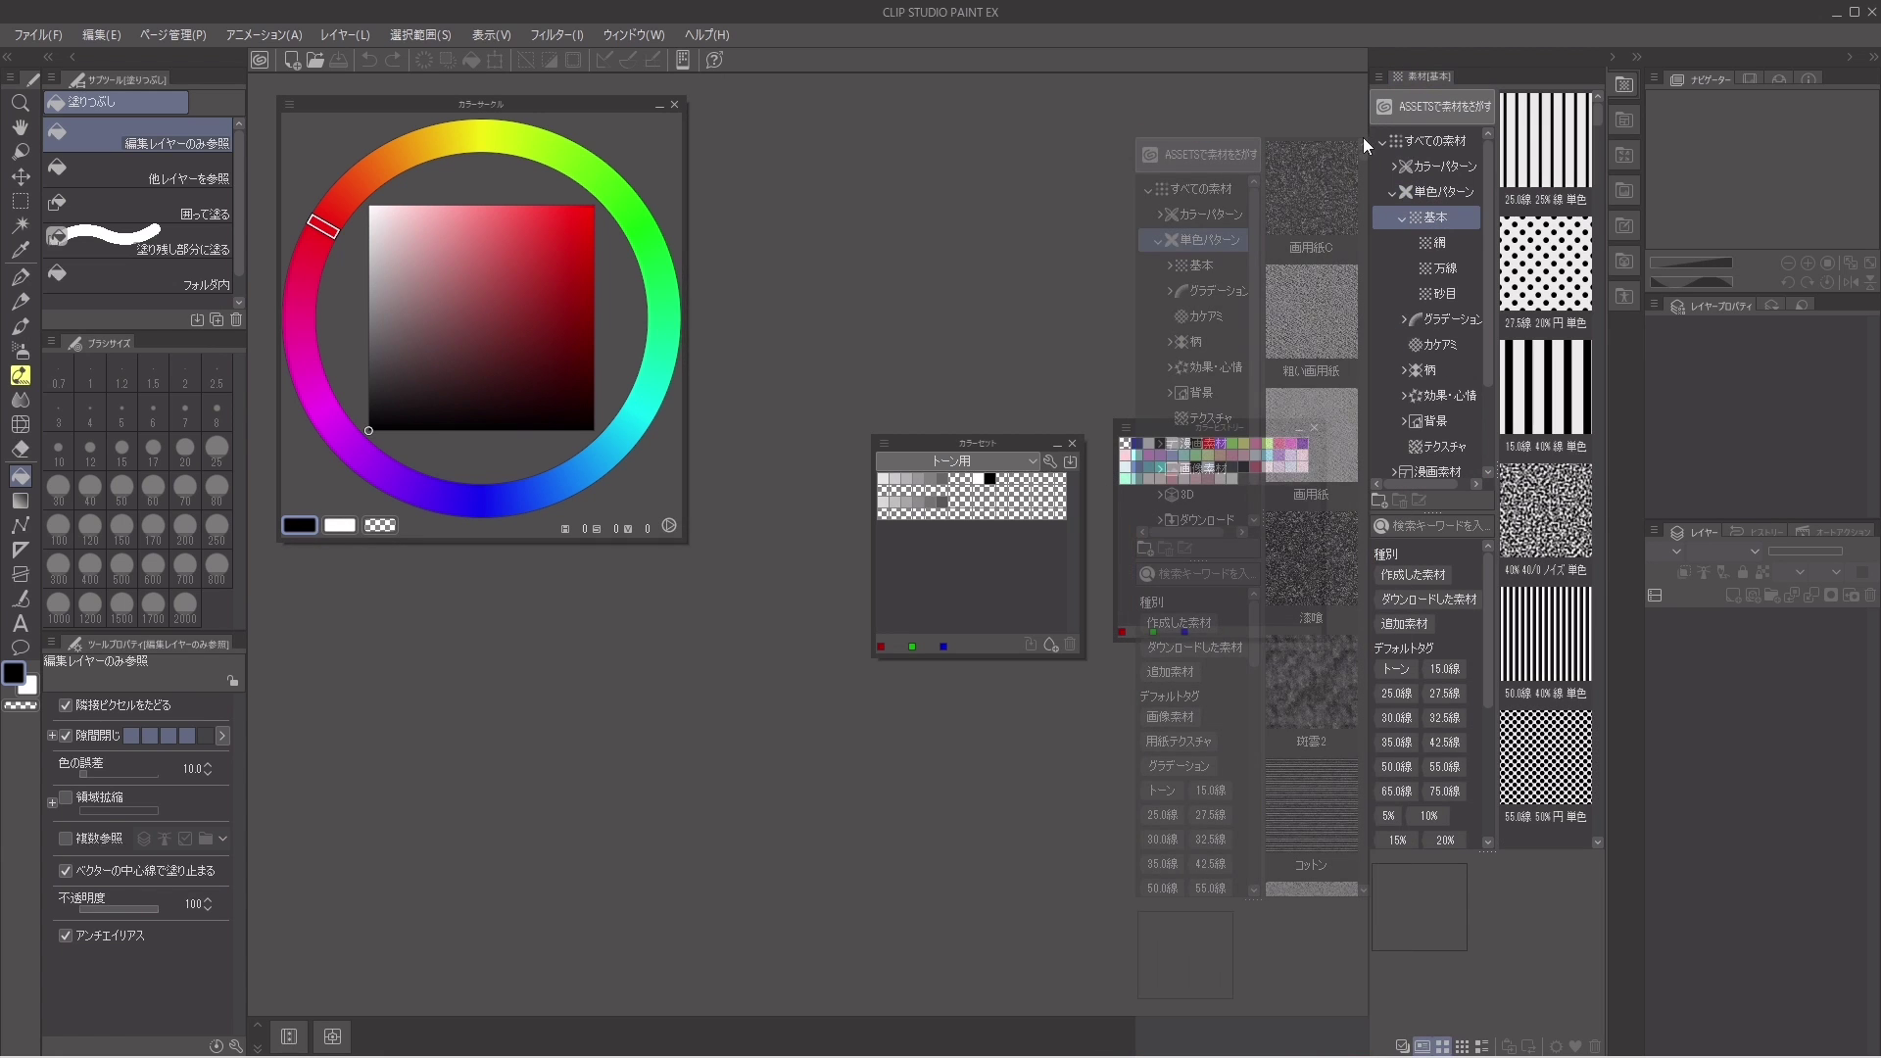
left_click_drag(1449, 76, 1330, 149)
left_click(1337, 156)
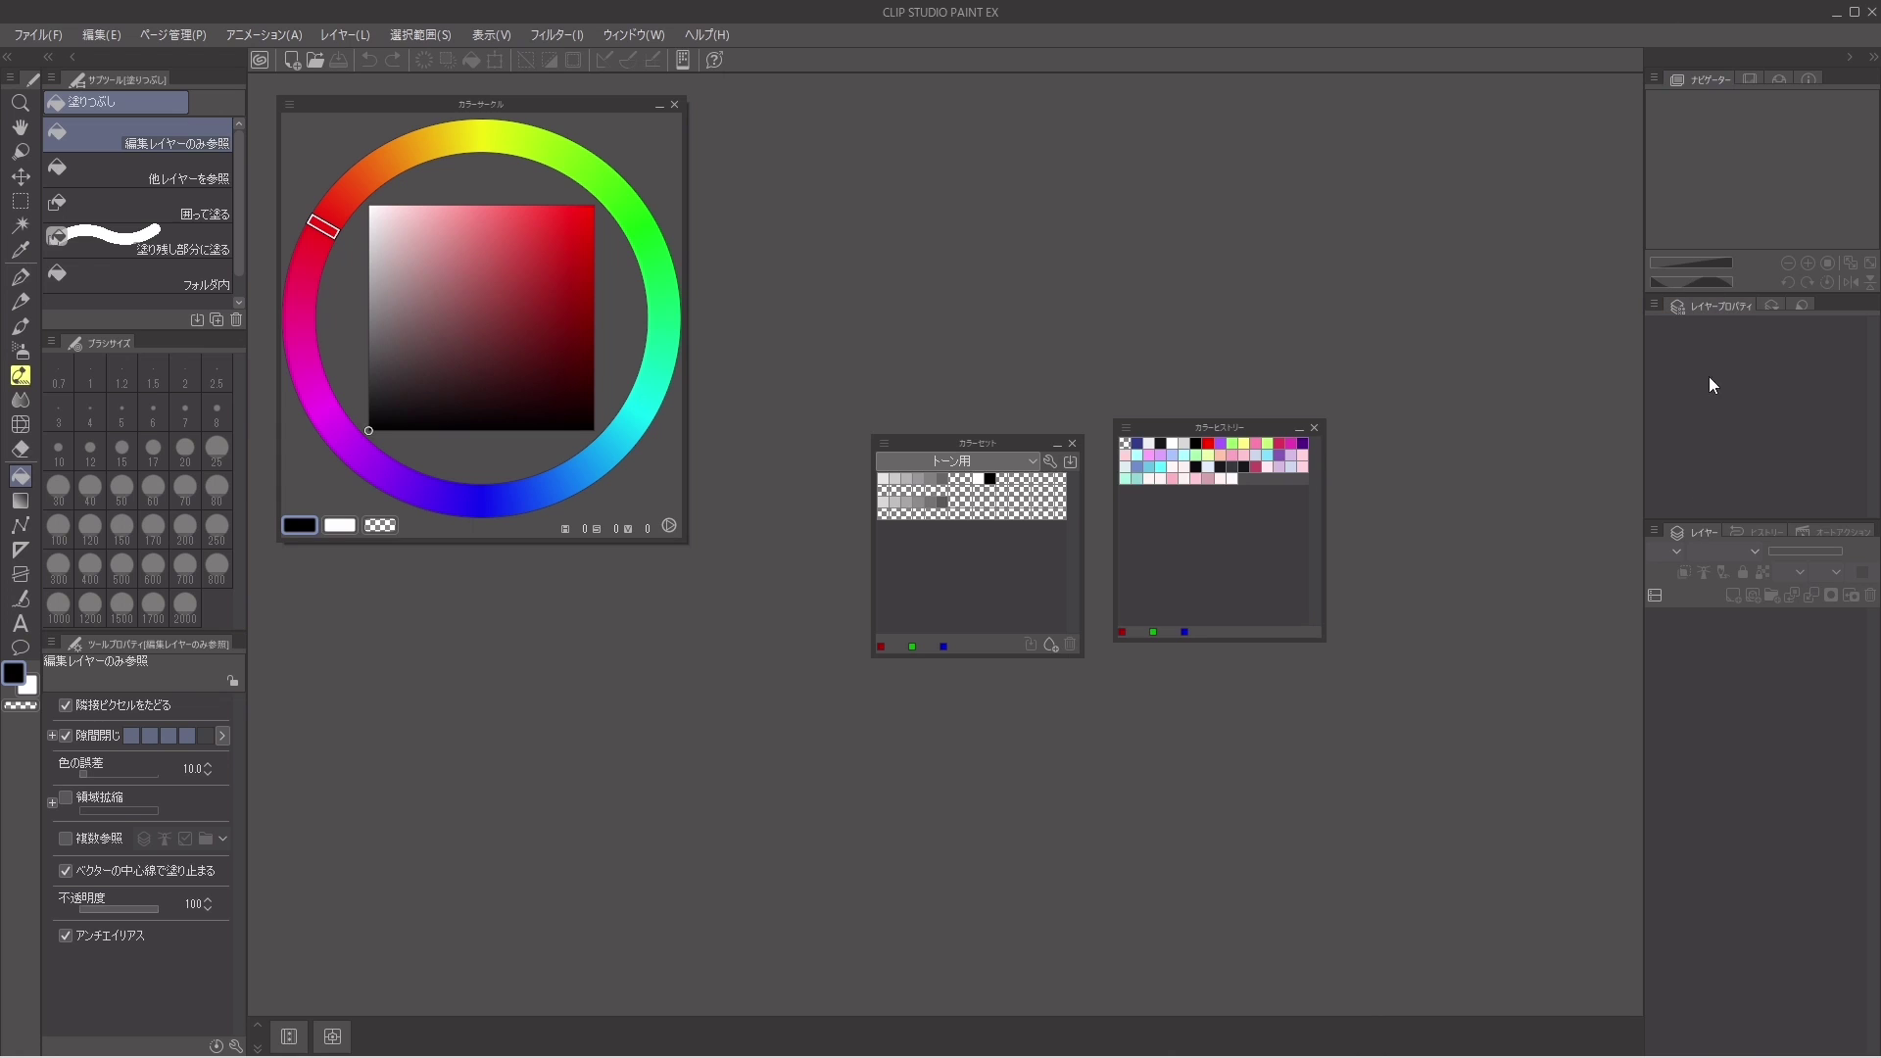
Step: Detach サブビュー, アイテムバンク and 情報 from the ナビゲーター group, and close アイテムバンク and 情報
left_click(1749, 78)
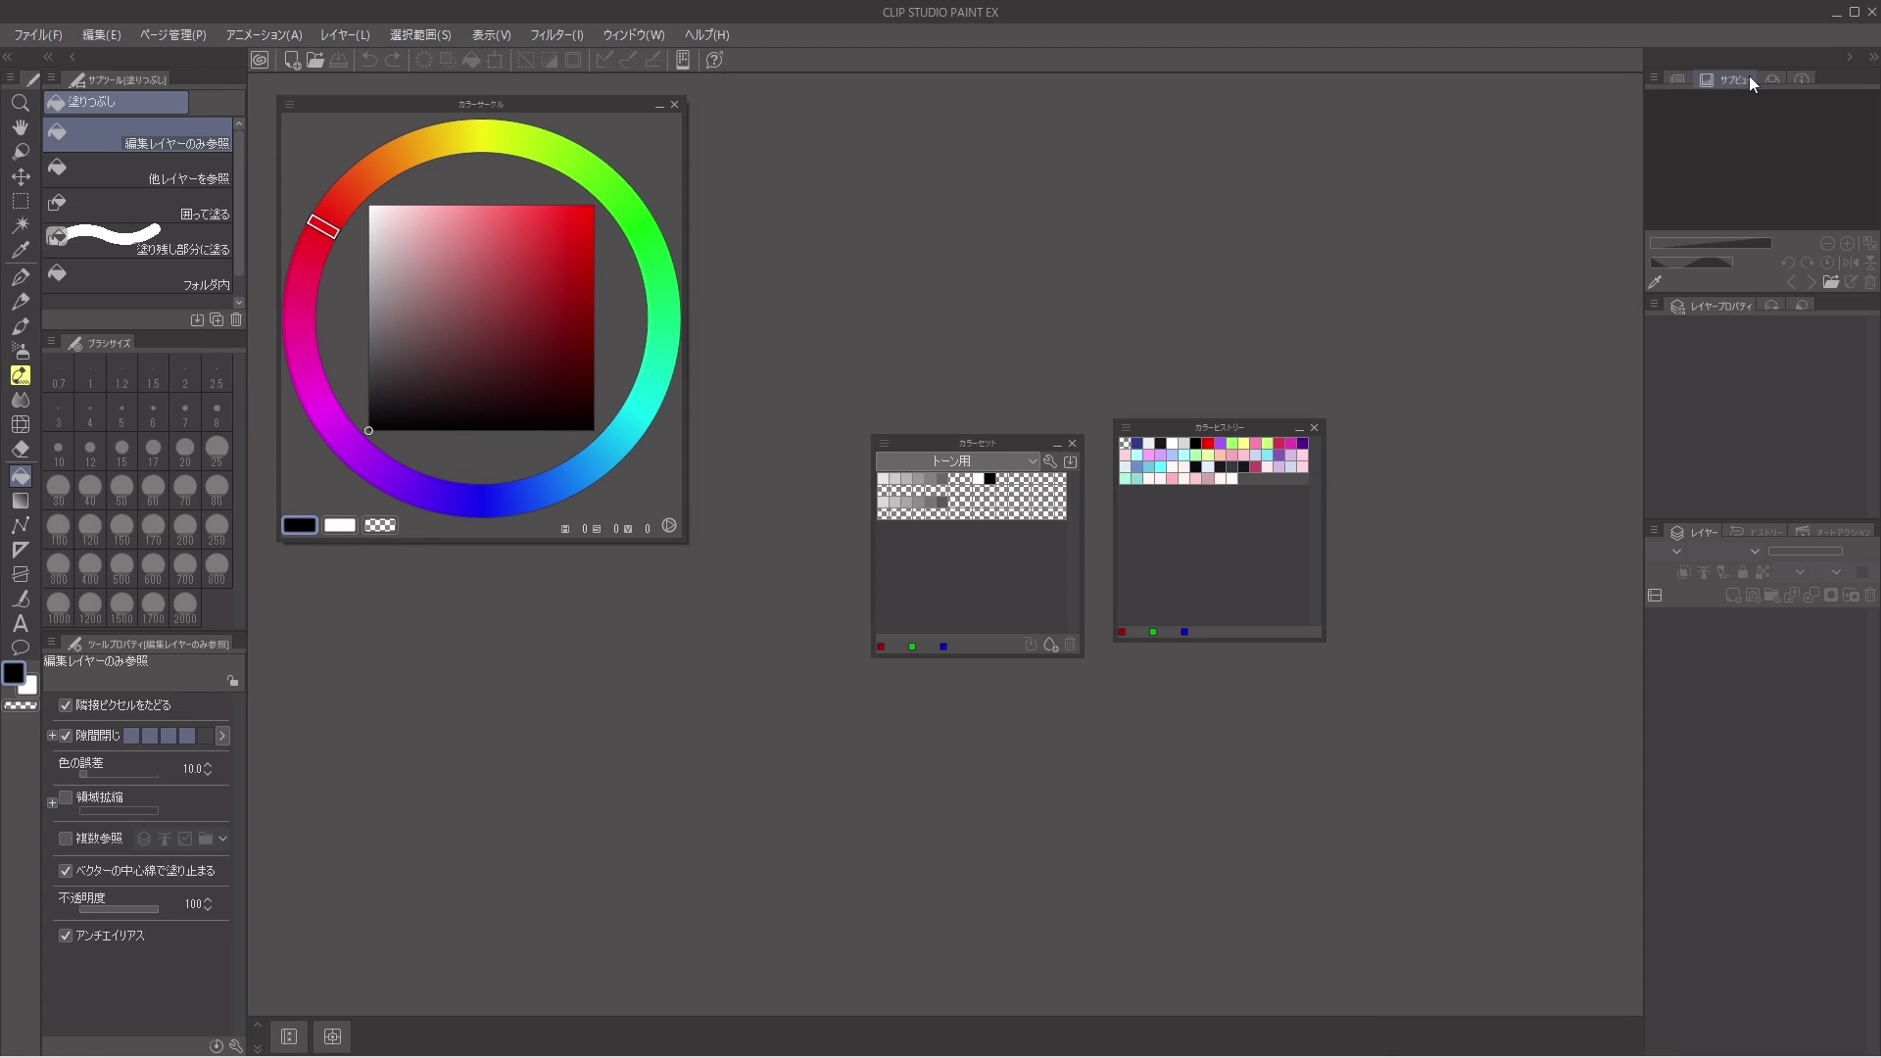
left_click_drag(1736, 78, 1160, 174)
left_click_drag(1765, 77, 1444, 396)
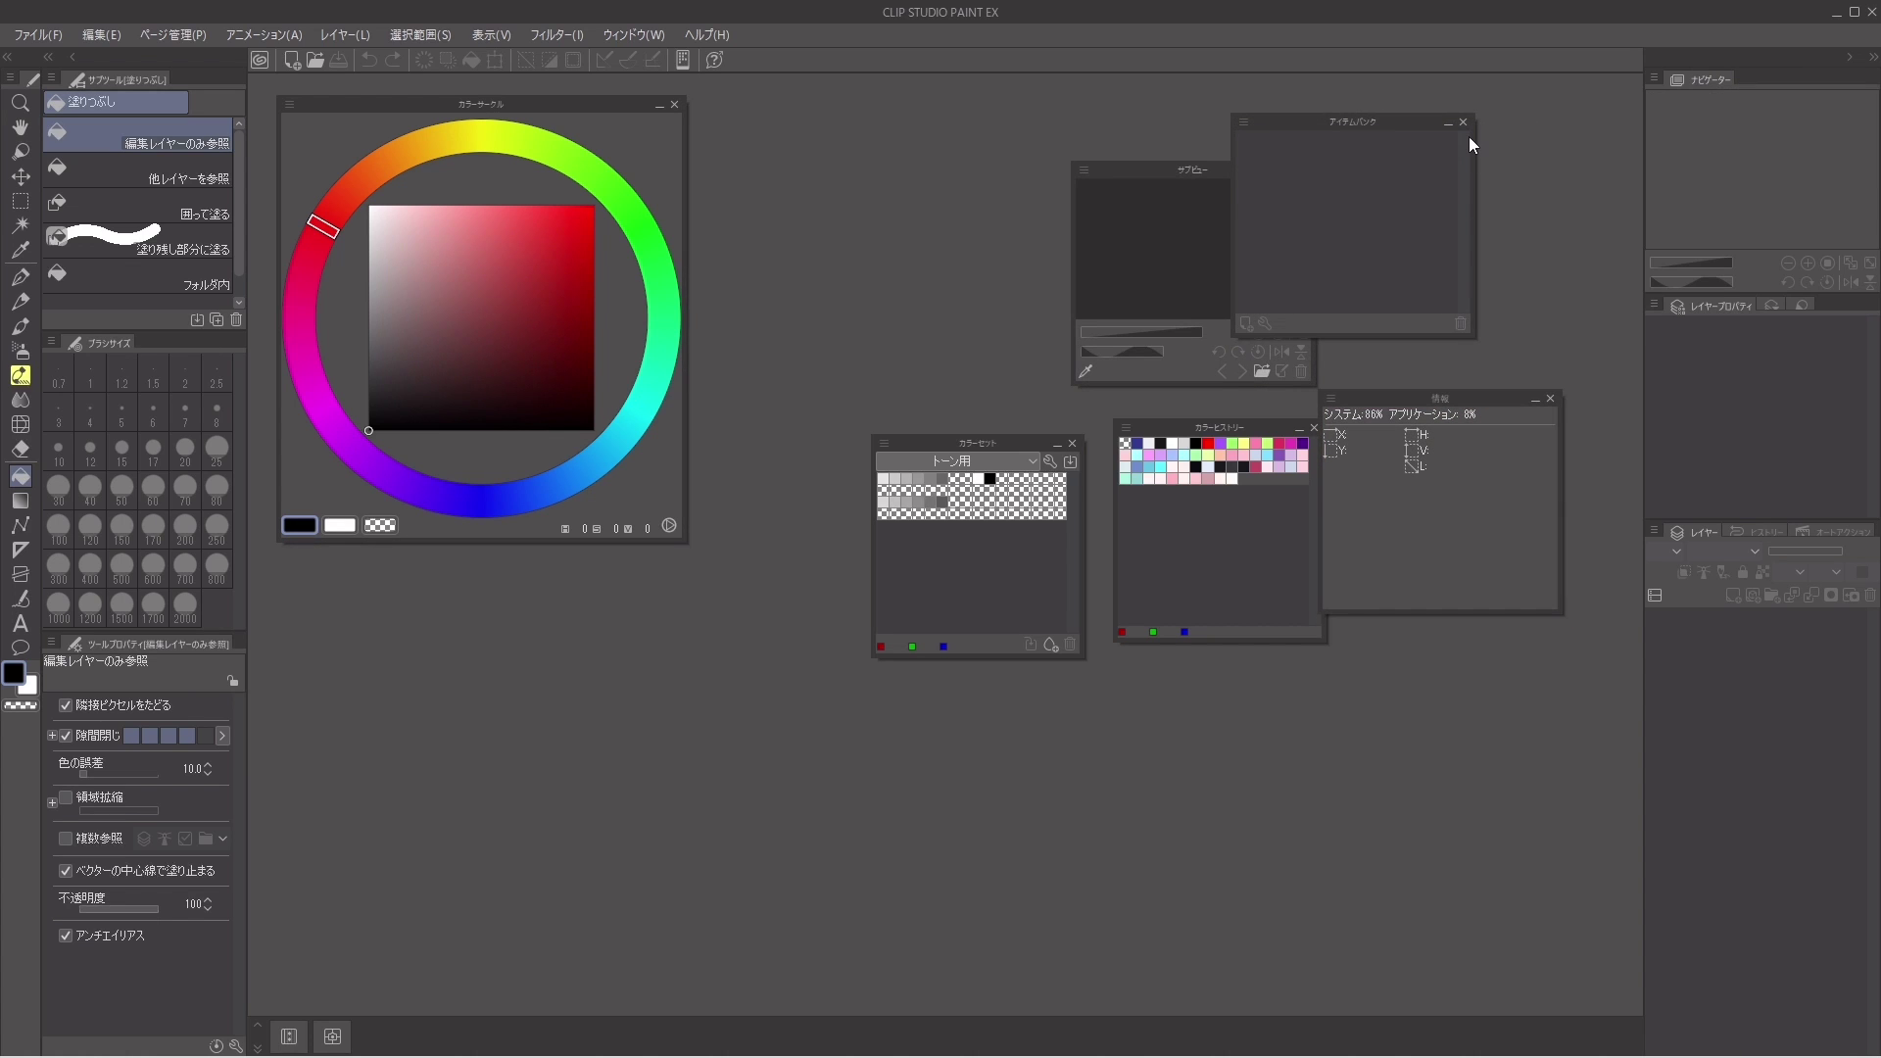
left_click(1466, 123)
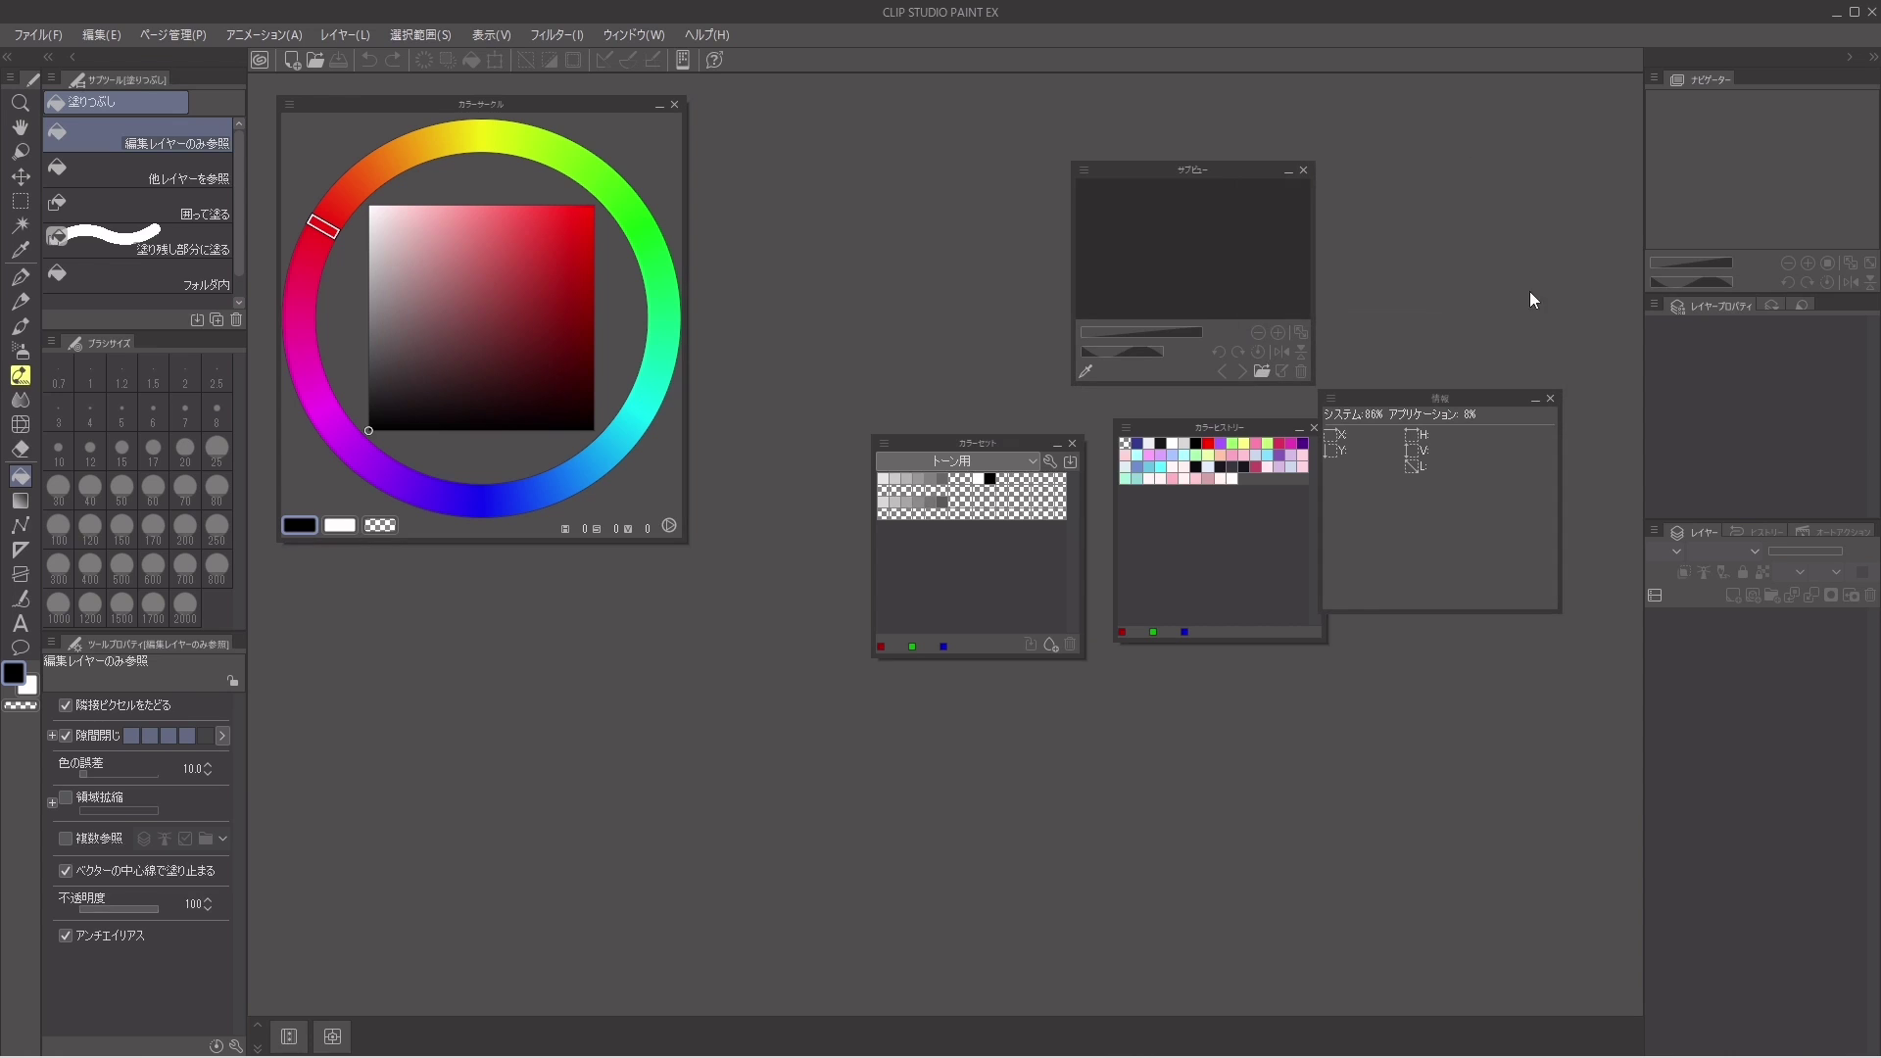
left_click(1553, 396)
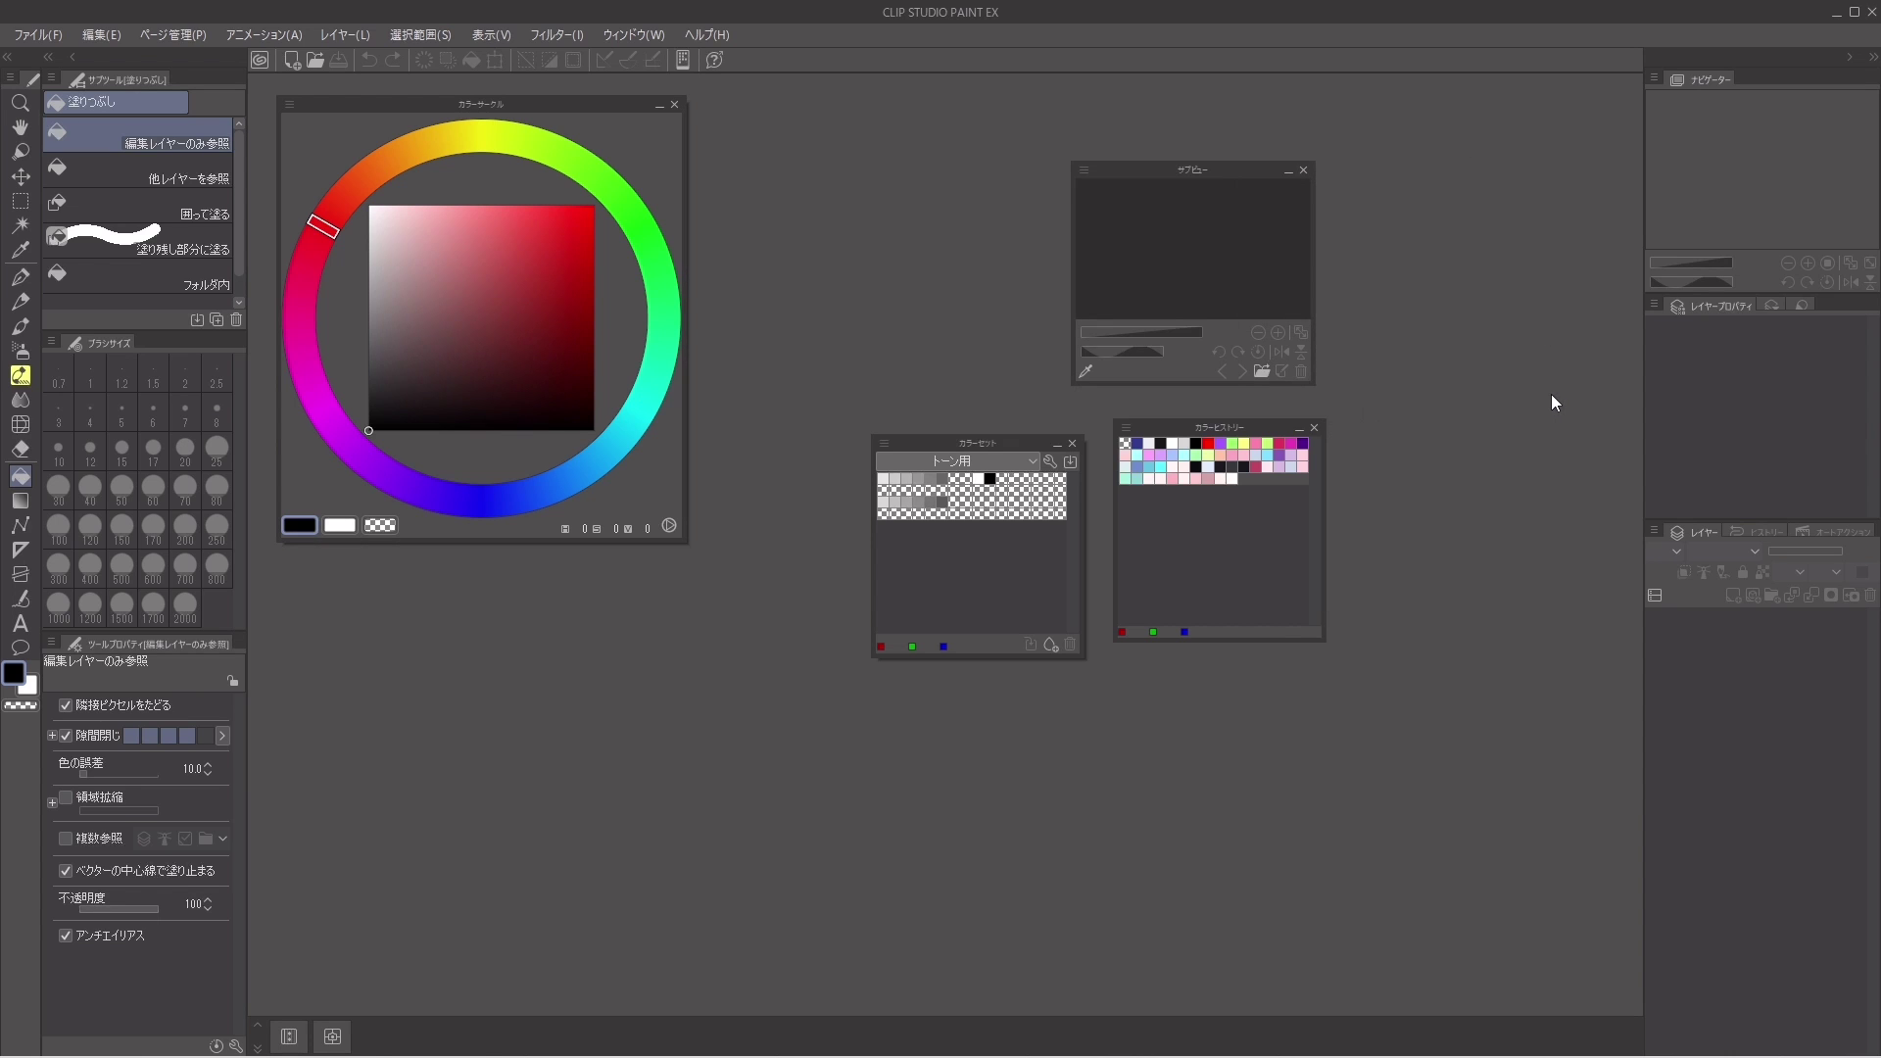
Step: Float the ナビゲーター palette, dock カラーサークル above レイヤープロパティ in its place, and reduce its height to fit the color wheel
left_click_drag(1679, 86, 1366, 90)
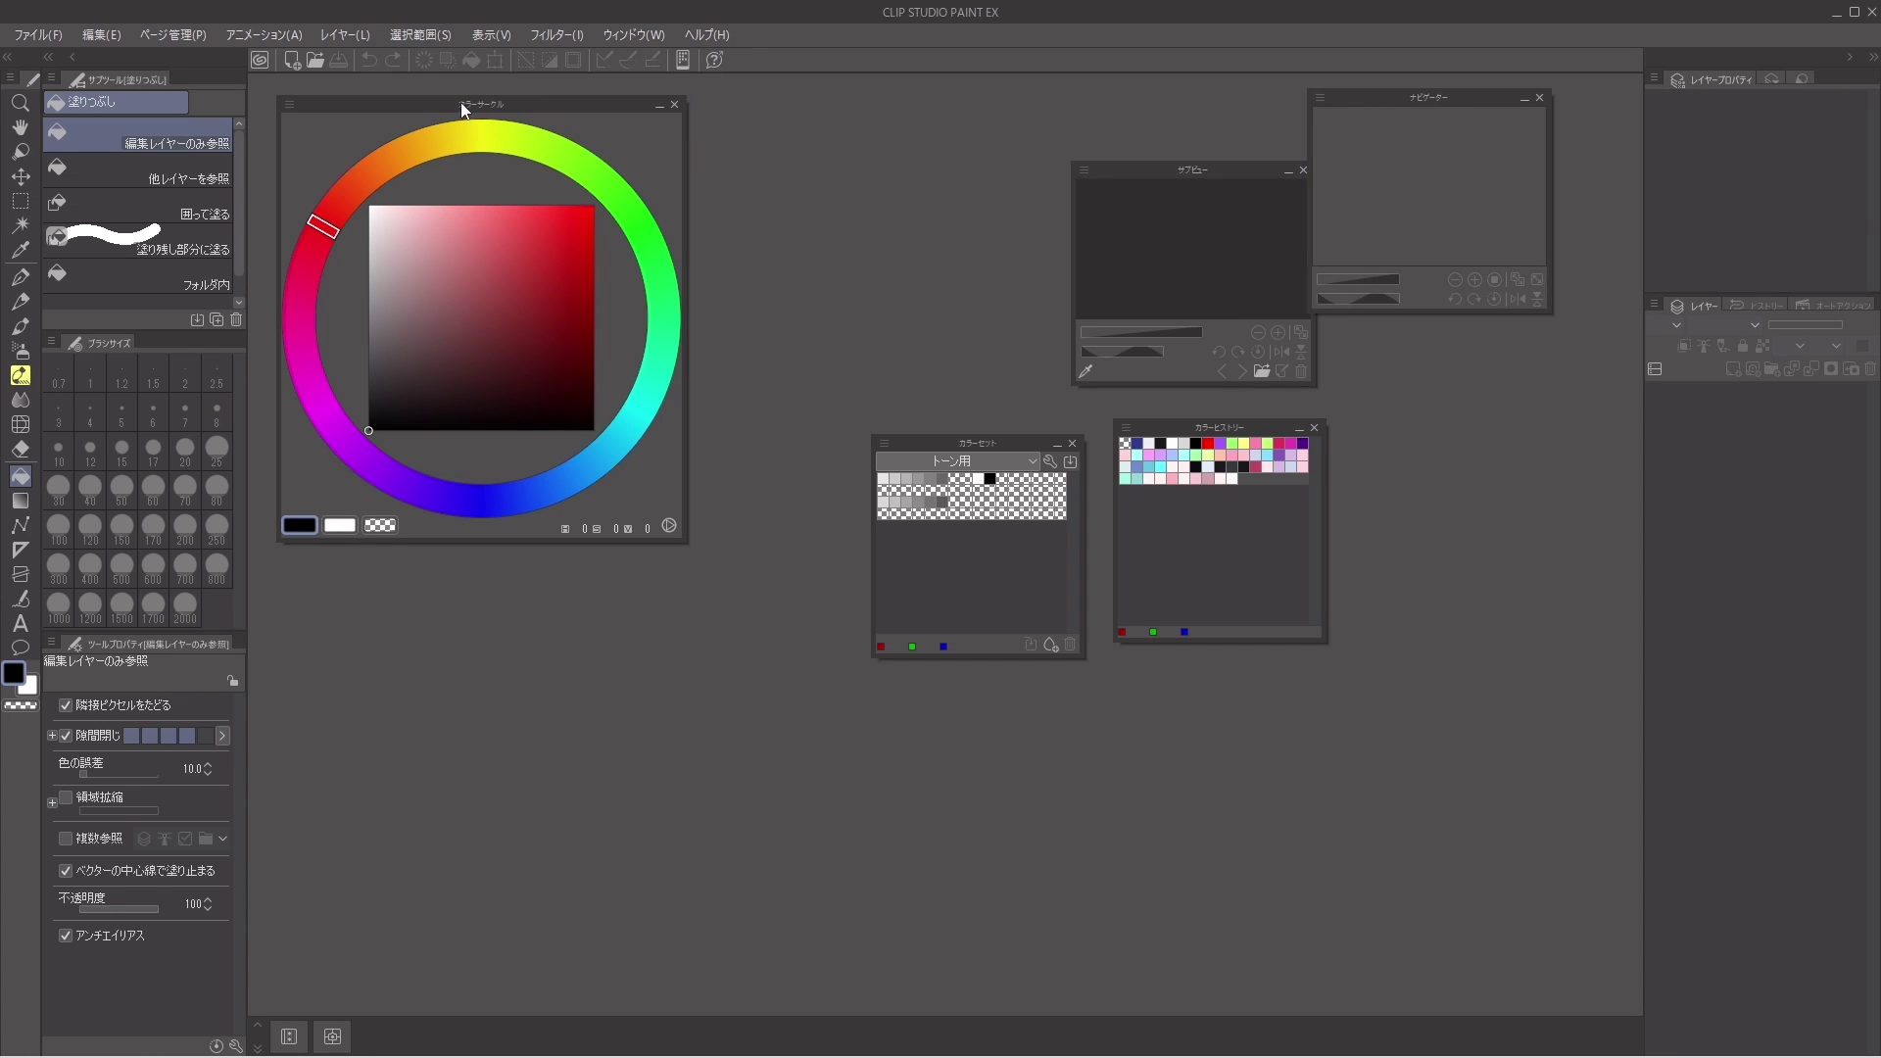
left_click_drag(461, 102, 1748, 67)
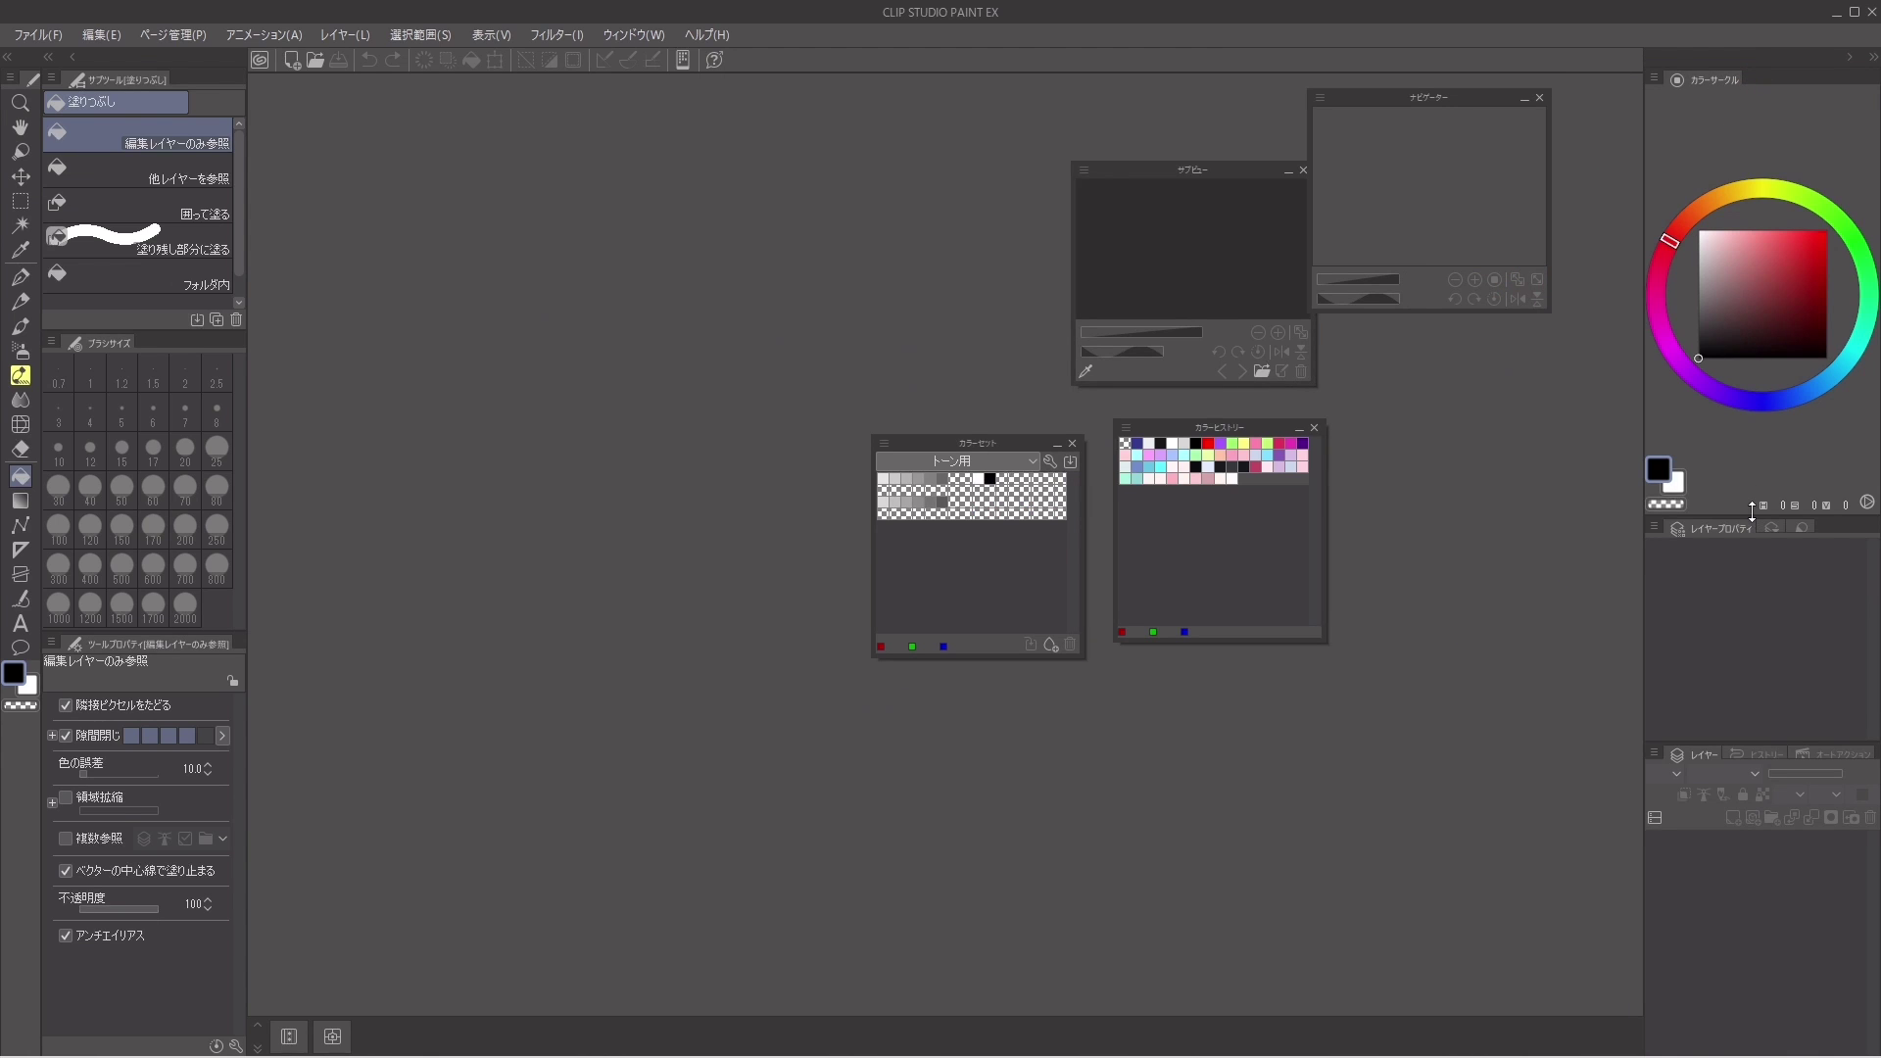
left_click_drag(1753, 514, 1745, 382)
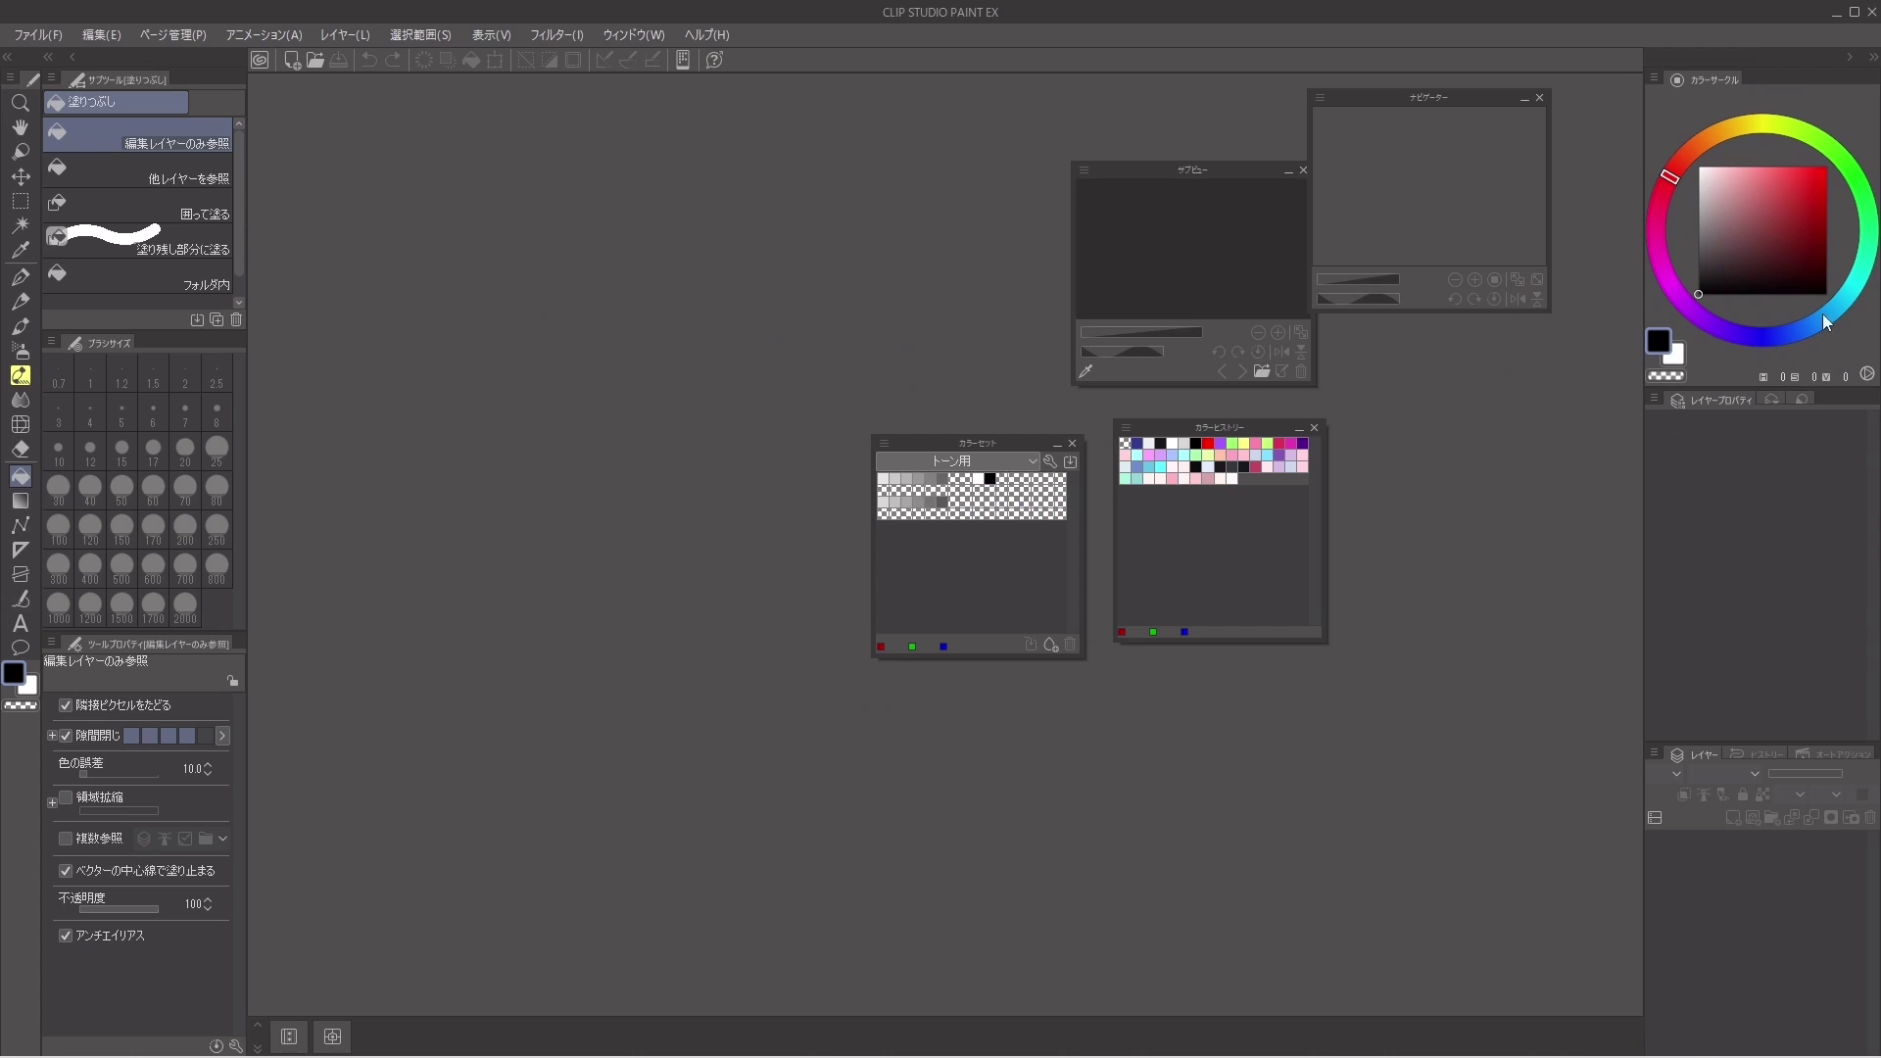
Step: Detach レイヤー検索 and アニメーションセル from the レイヤープロパティ group and close both palettes
double_click(1772, 399)
left_click_drag(1799, 399, 1283, 591)
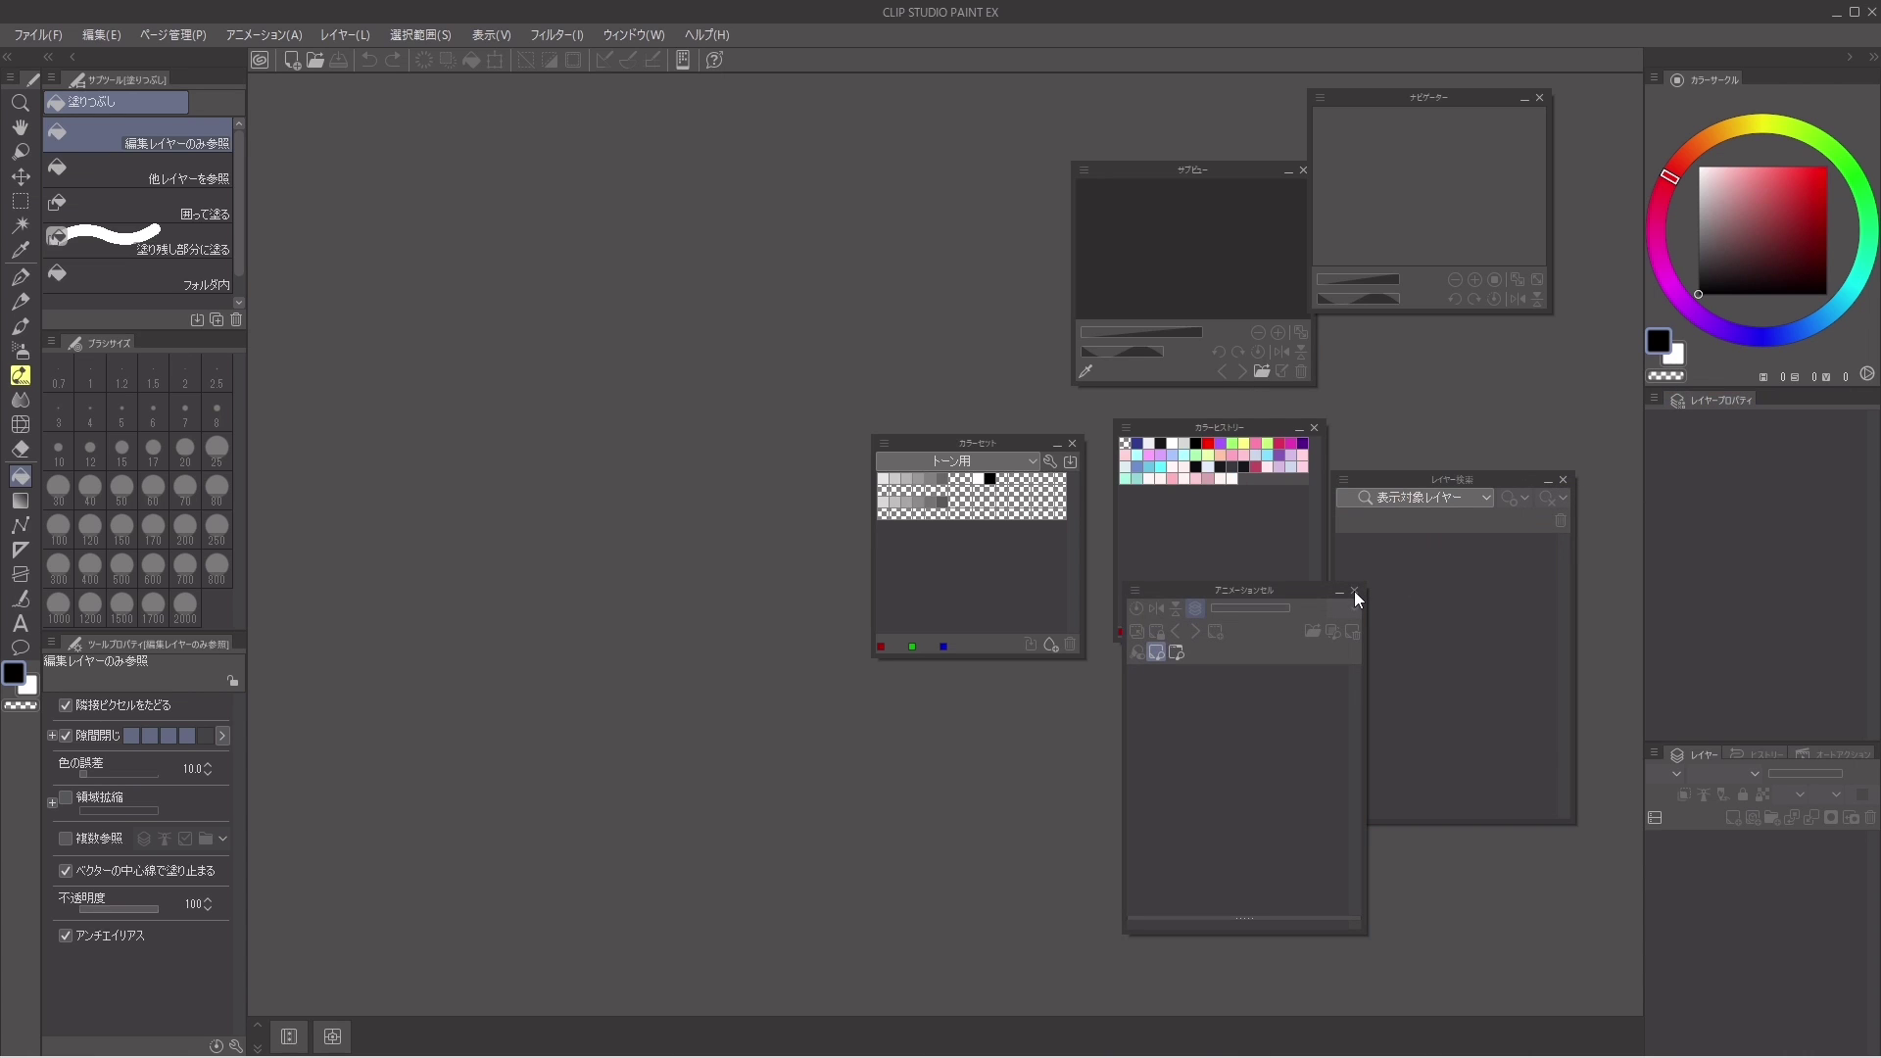
left_click(1355, 593)
left_click(1562, 480)
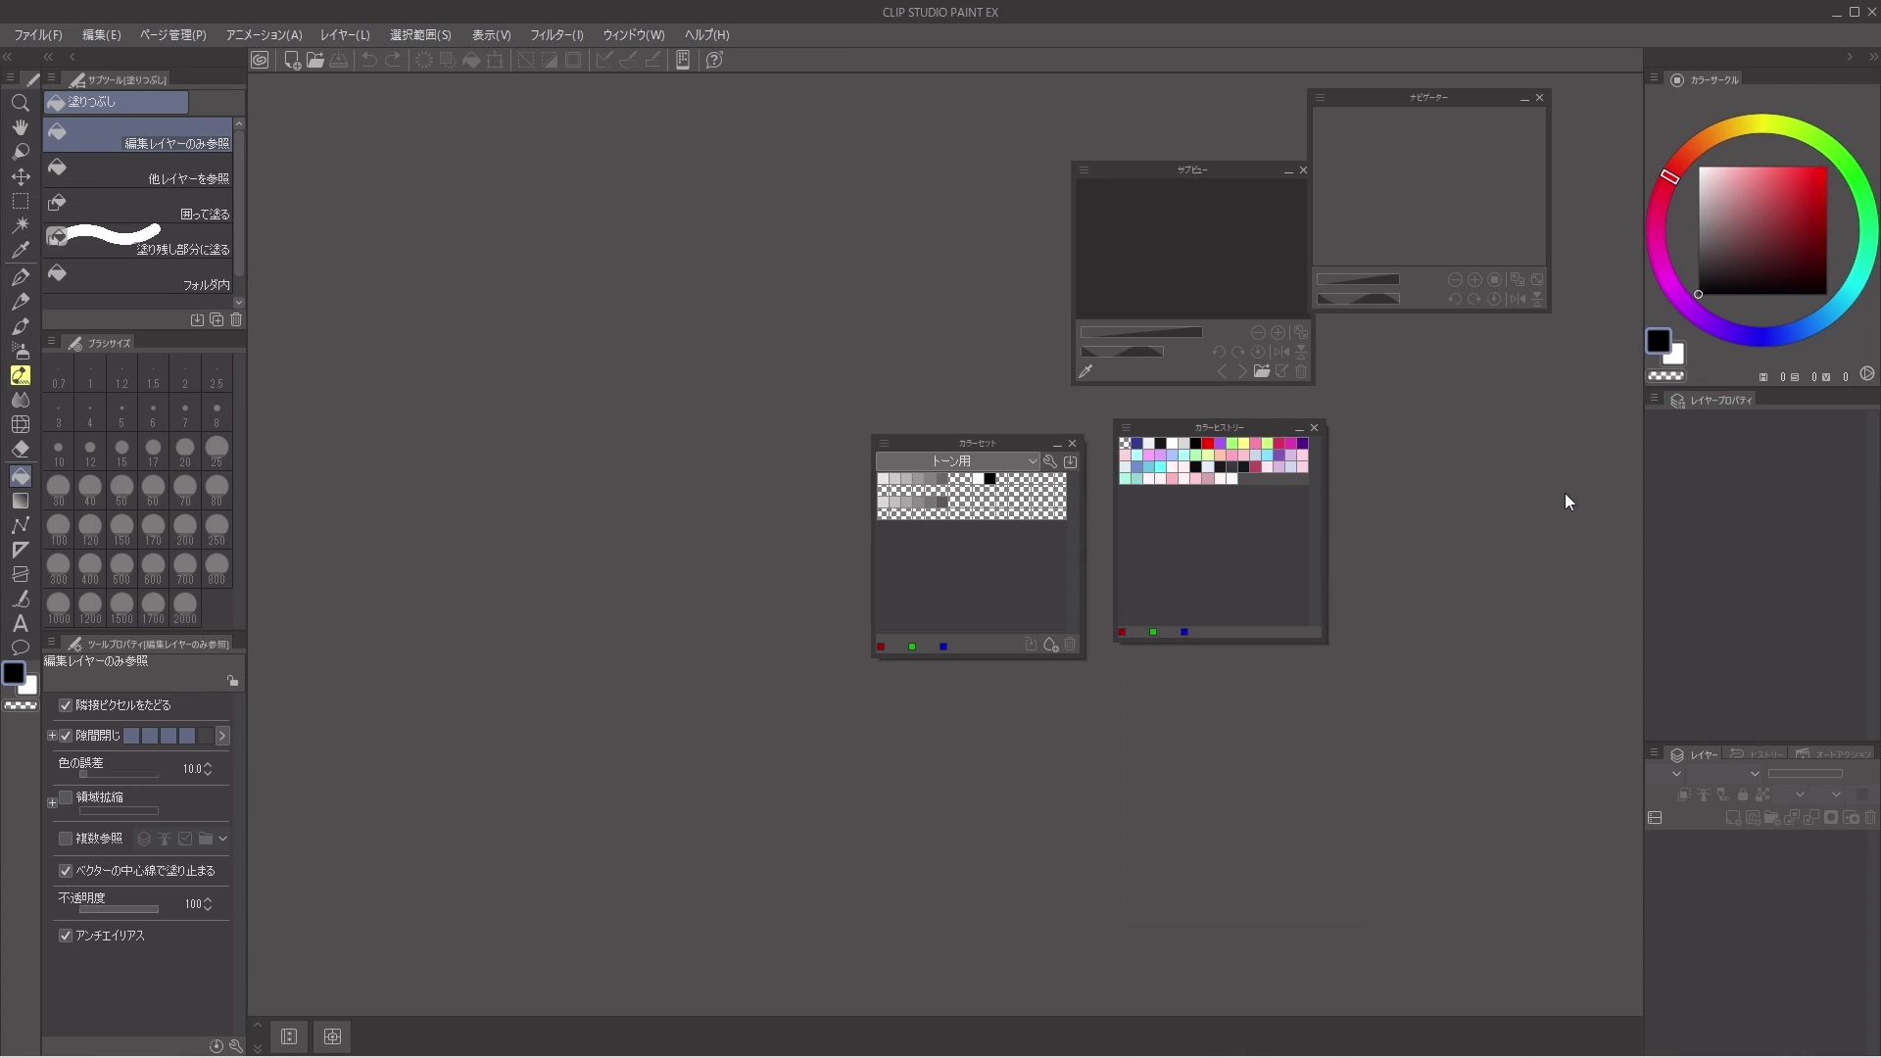
Step: Increase the height of the レイヤー palette, and detach and close the ヒストリー and オートアクション palettes grouped with it
left_click_drag(1771, 741, 1703, 533)
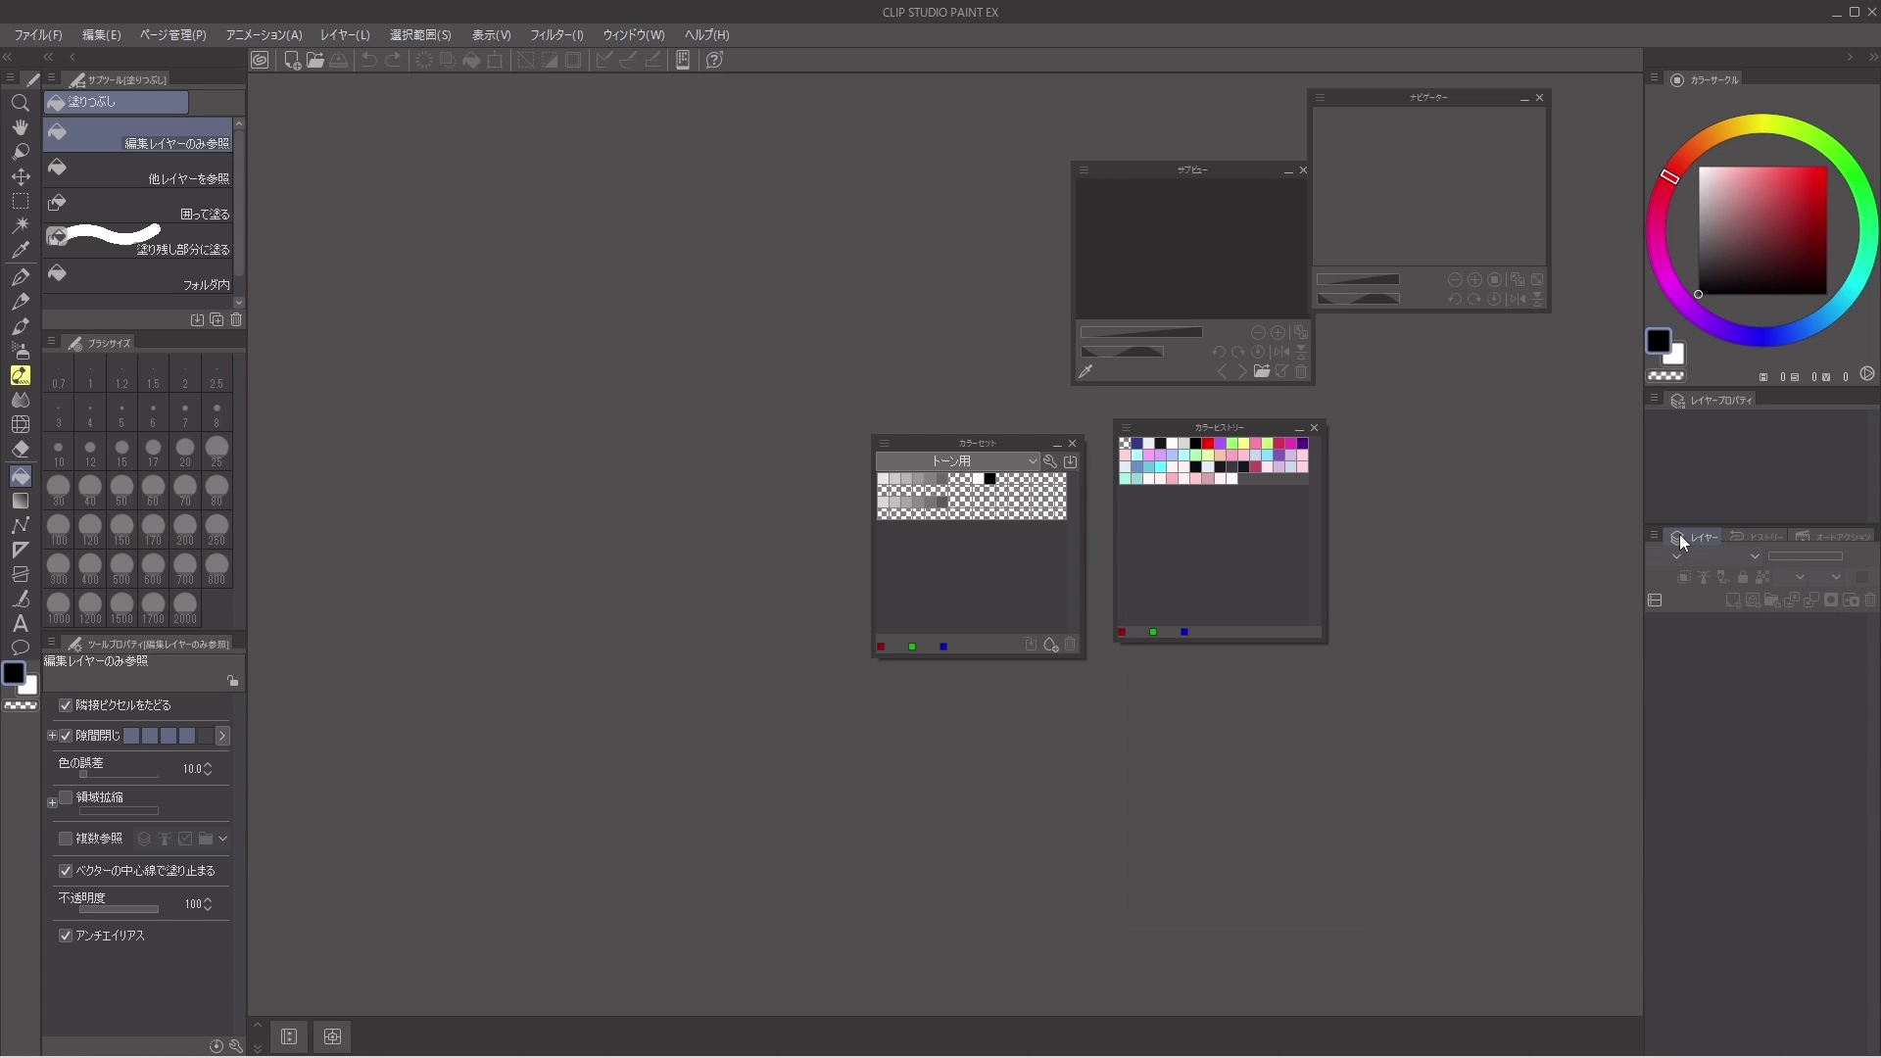
left_click(1751, 534)
left_click_drag(1754, 539, 1432, 449)
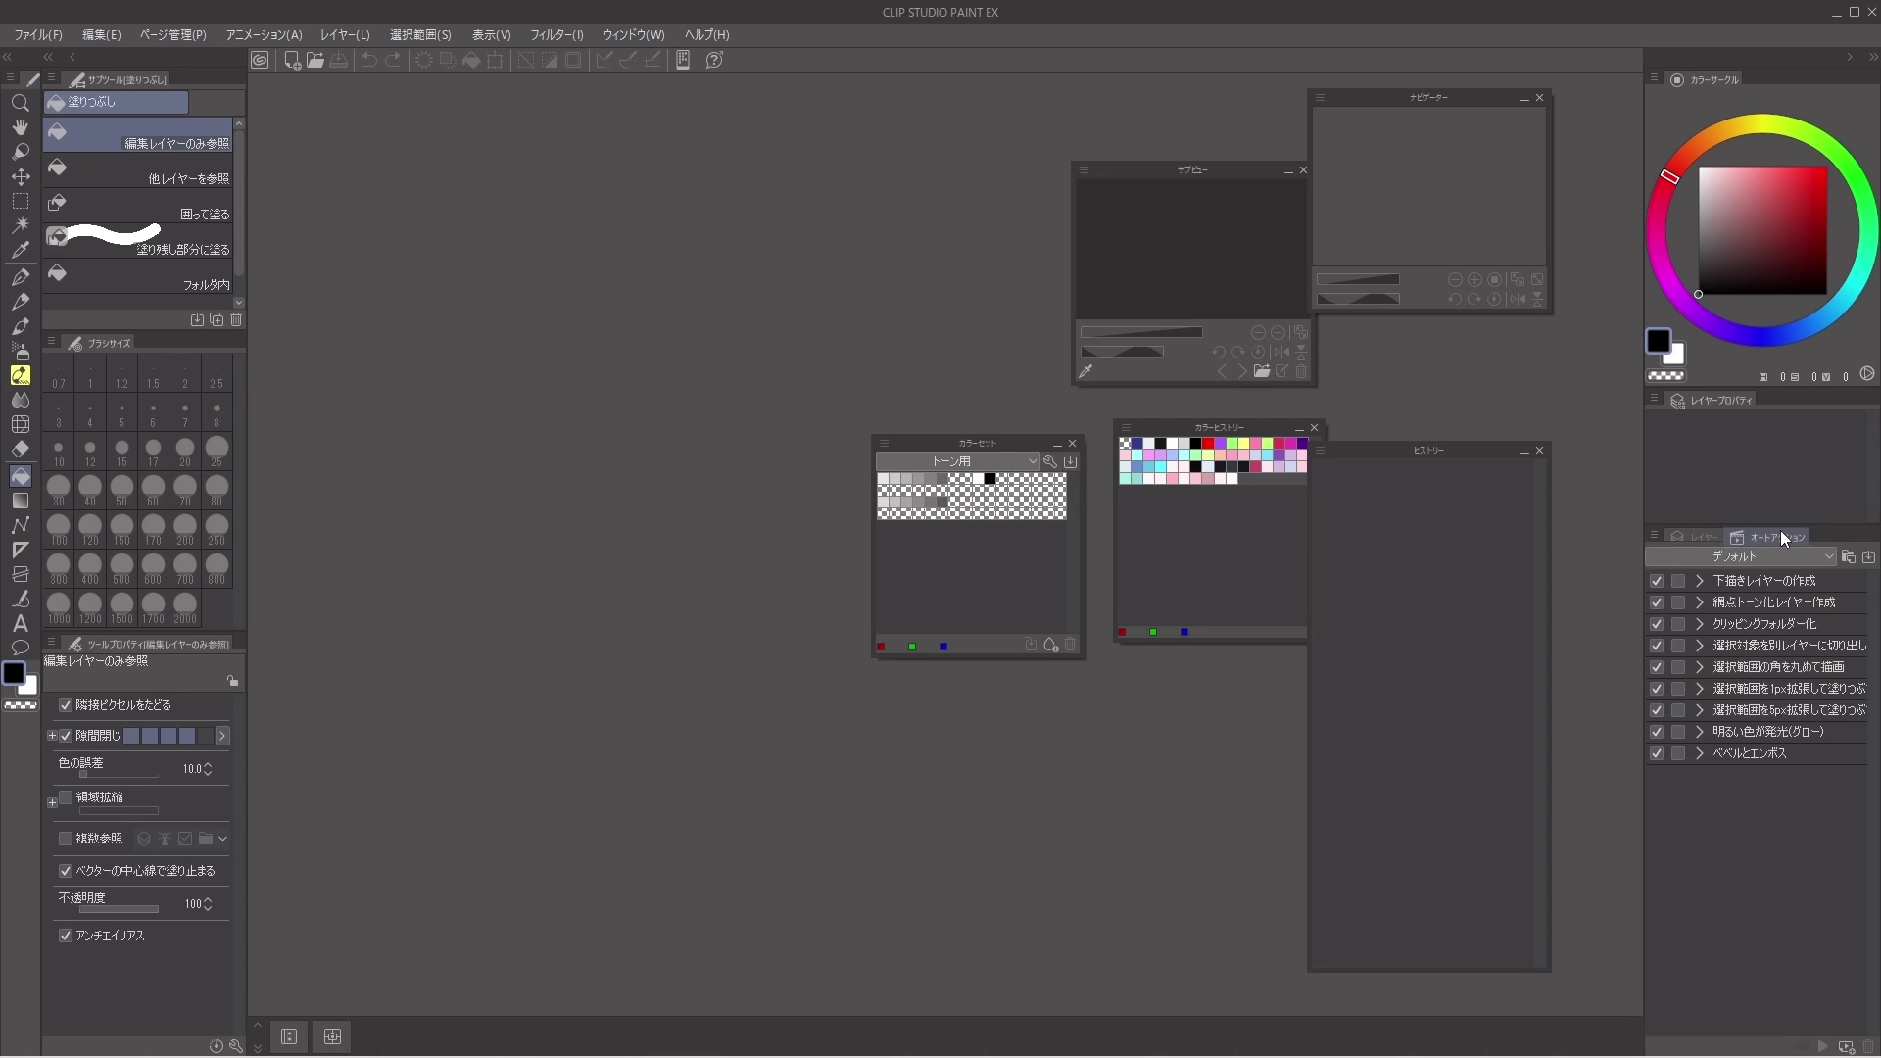
left_click_drag(1779, 531, 1506, 326)
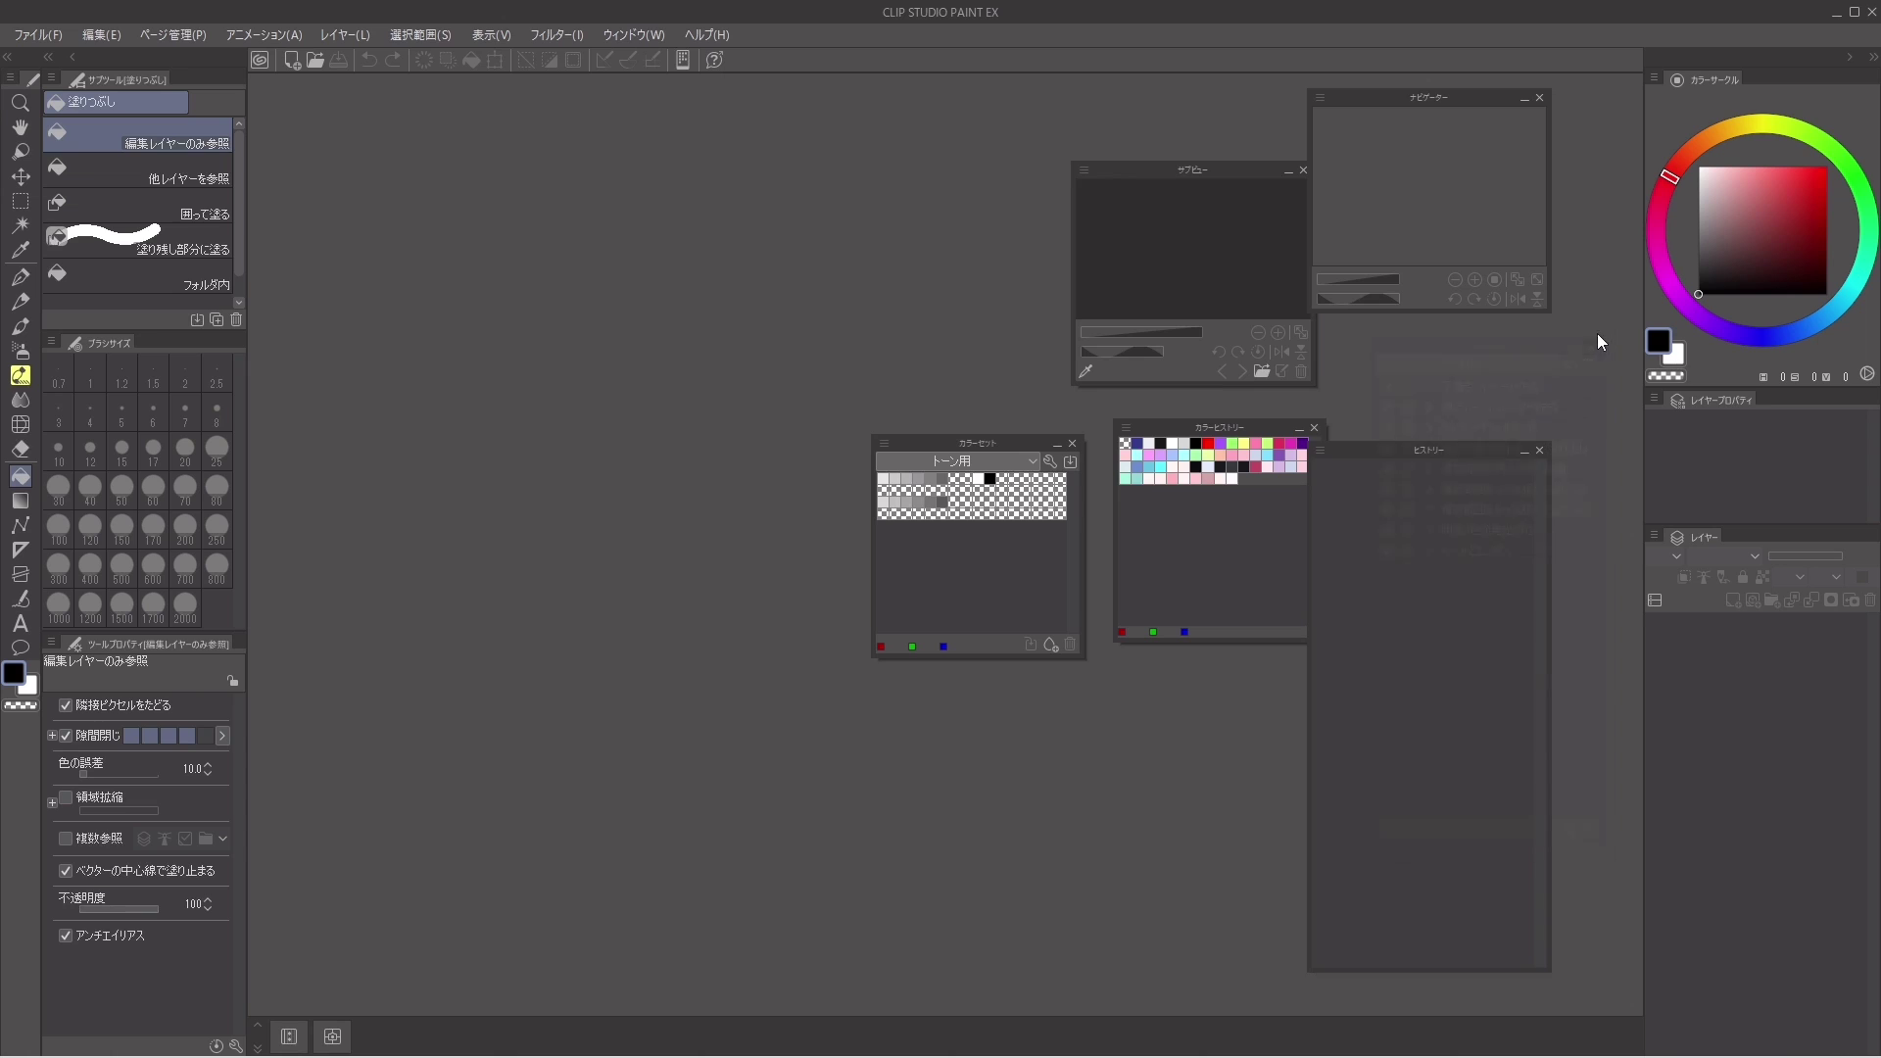
left_click(1541, 450)
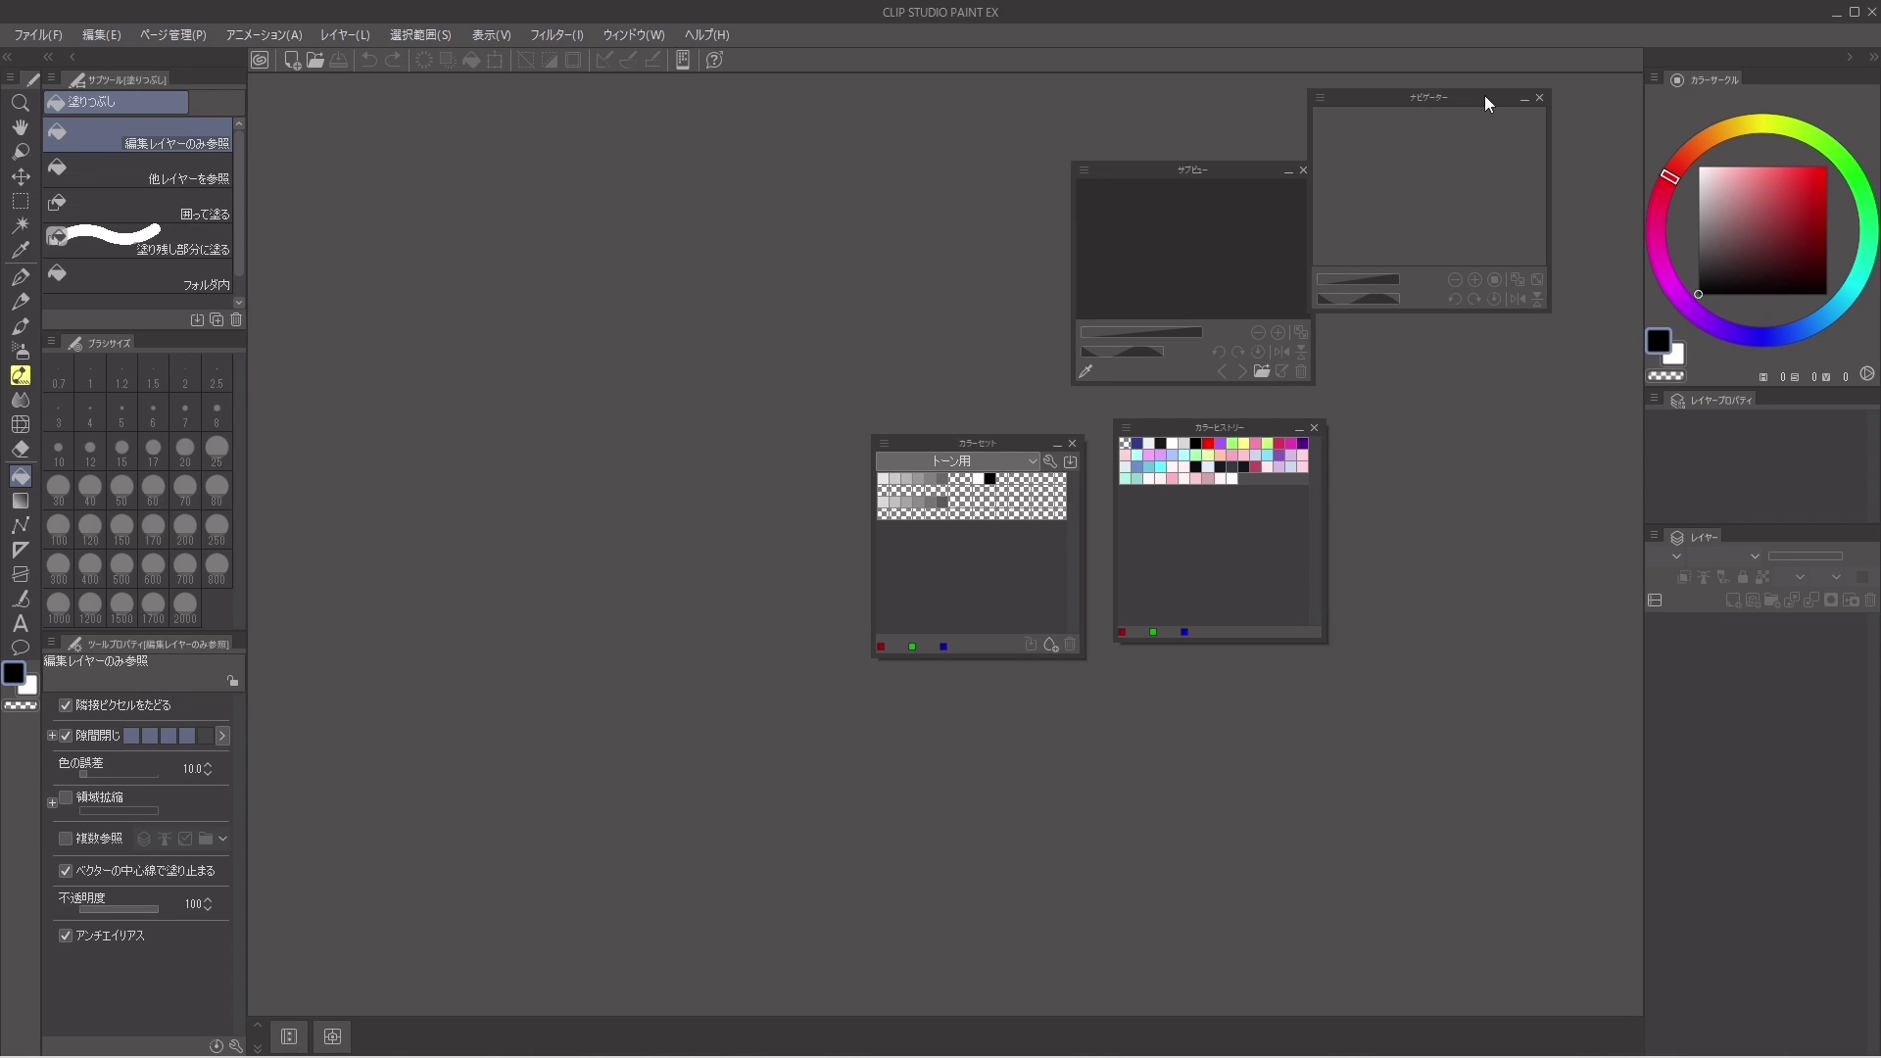
Step: Dock the floating ナビゲーター palette below ツールプロパティ, and group カラーセット with カラーサークル
mouse_move(1481, 96)
left_mouse_down()
mouse_move(1489, 120)
mouse_move(1049, 463)
mouse_move(1015, 522)
mouse_move(531, 779)
mouse_move(478, 784)
mouse_move(281, 925)
mouse_move(195, 1052)
mouse_move(216, 844)
left_mouse_up()
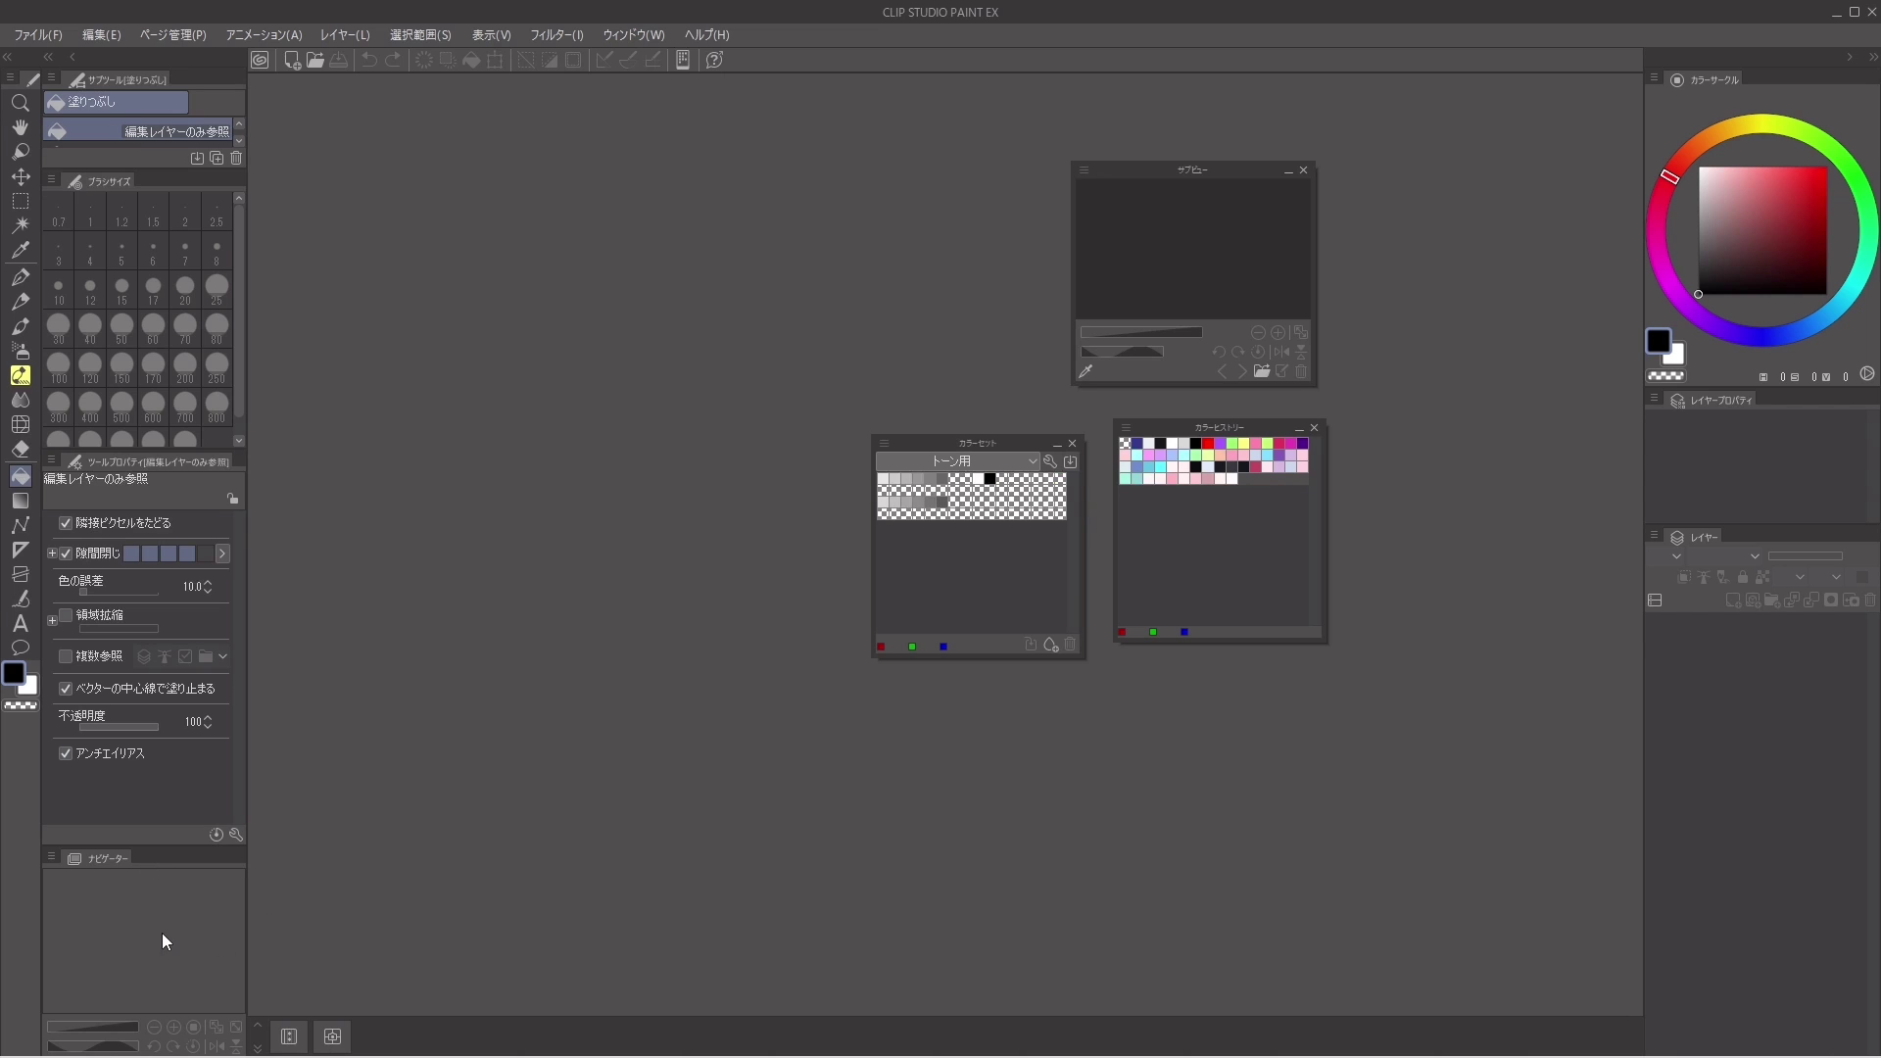
left_click_drag(990, 437, 1761, 80)
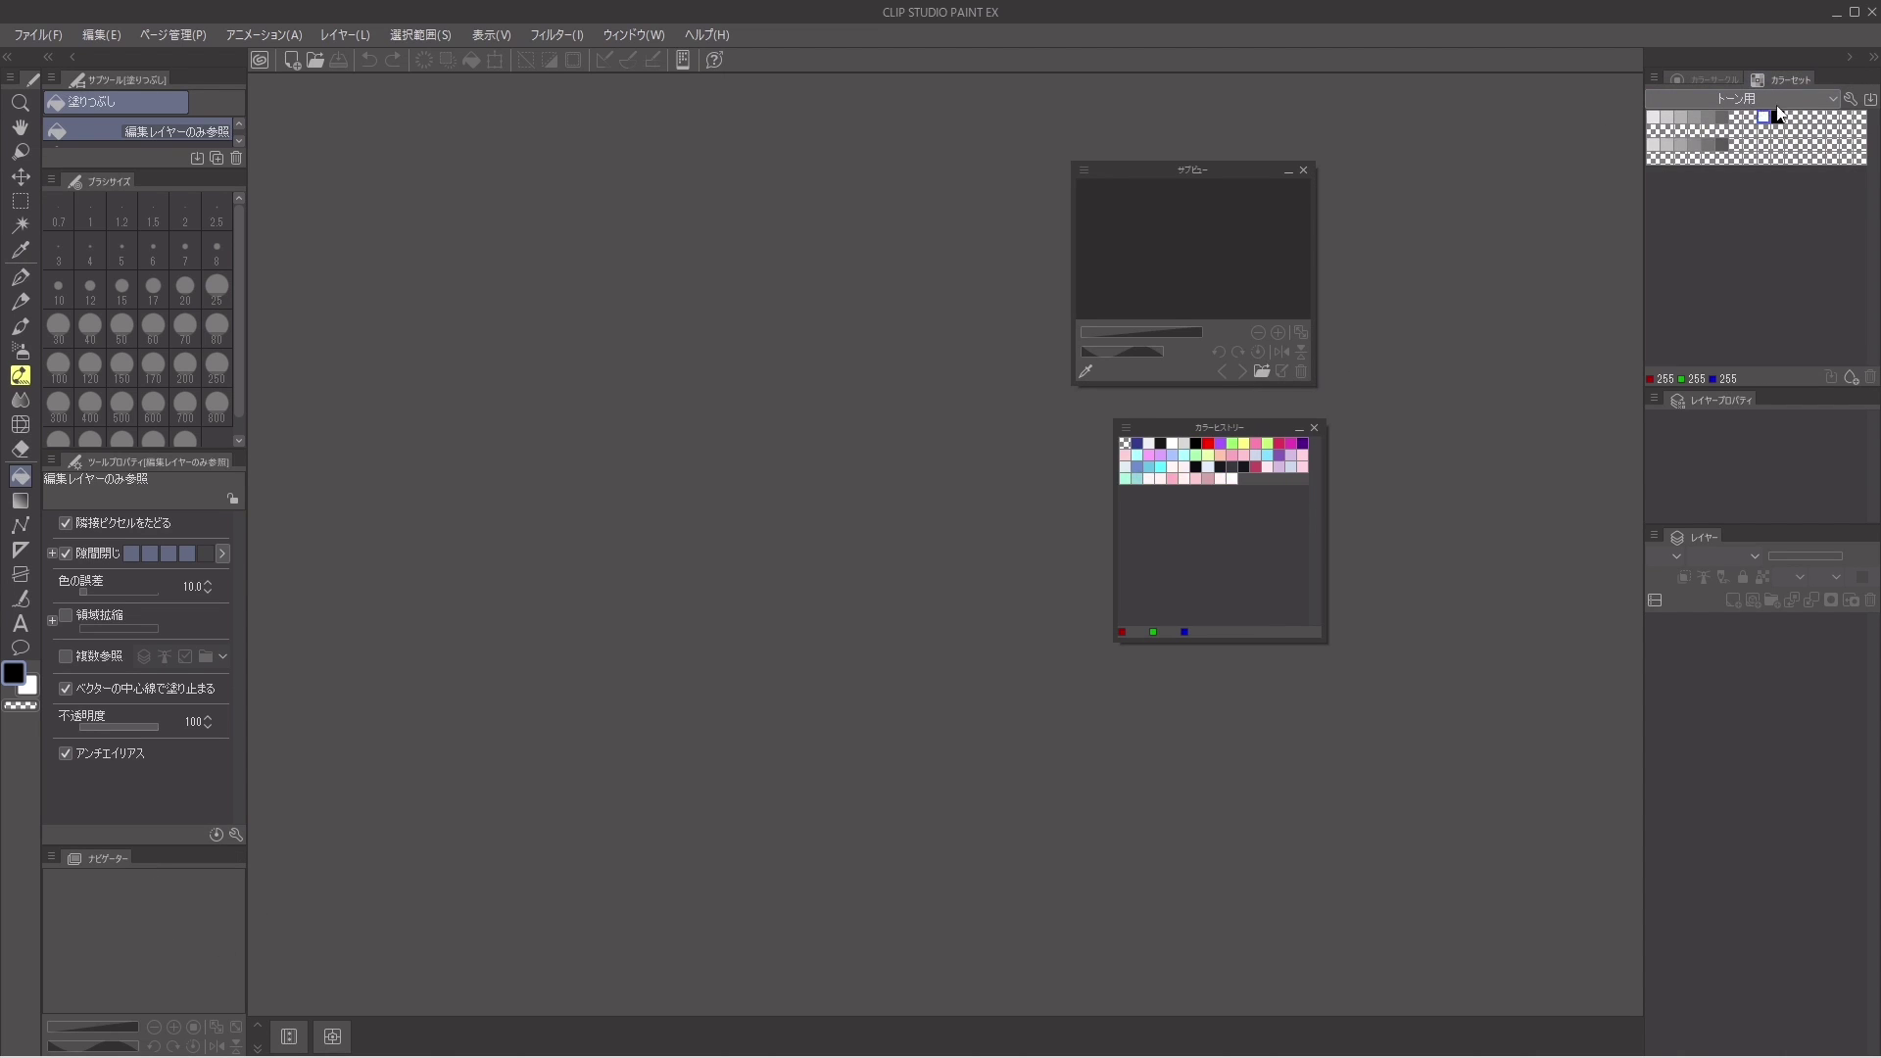
Step: Switch between カラーサークル and カラーセット, leaving カラーサークル in front, and place the floating サブビュー palette below カラーヒストリー
left_click(1707, 76)
left_click(1778, 73)
left_click(1719, 76)
left_click(1785, 74)
left_click(1709, 79)
left_click(1791, 74)
left_click(1724, 76)
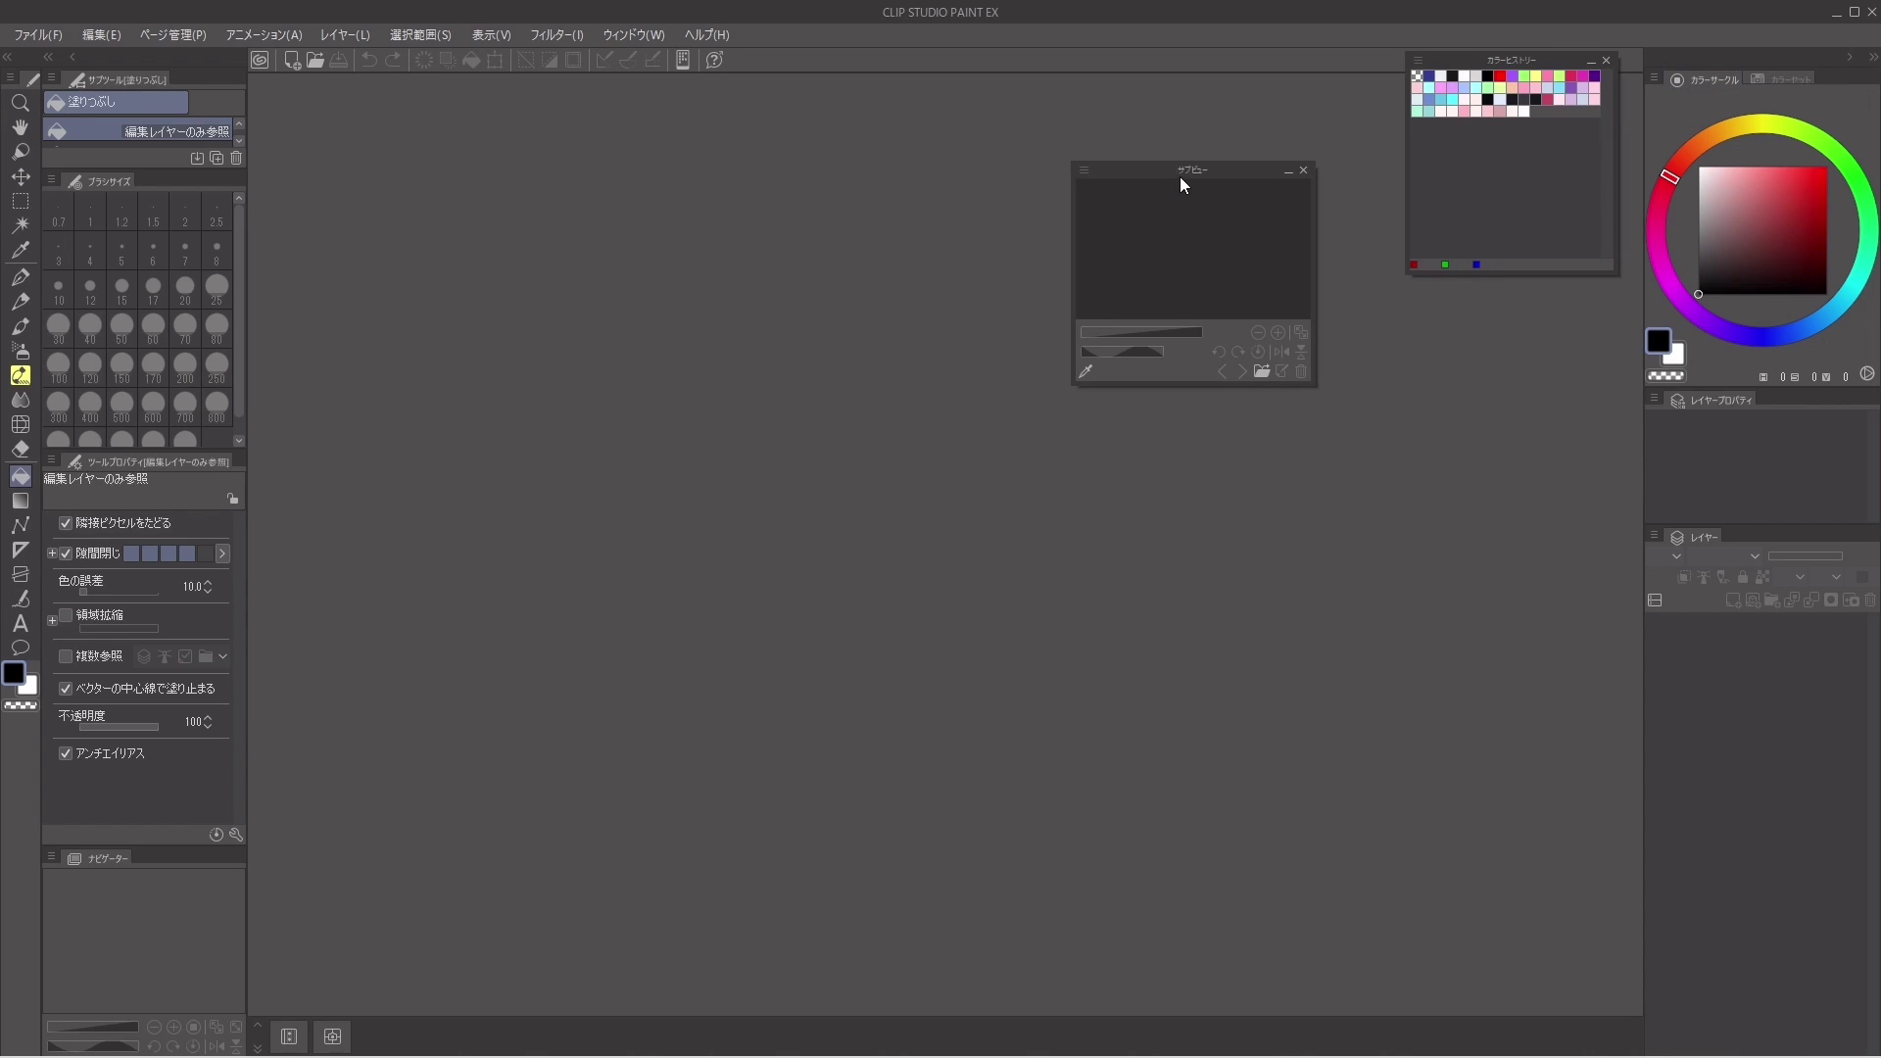
left_click_drag(1168, 173, 1482, 303)
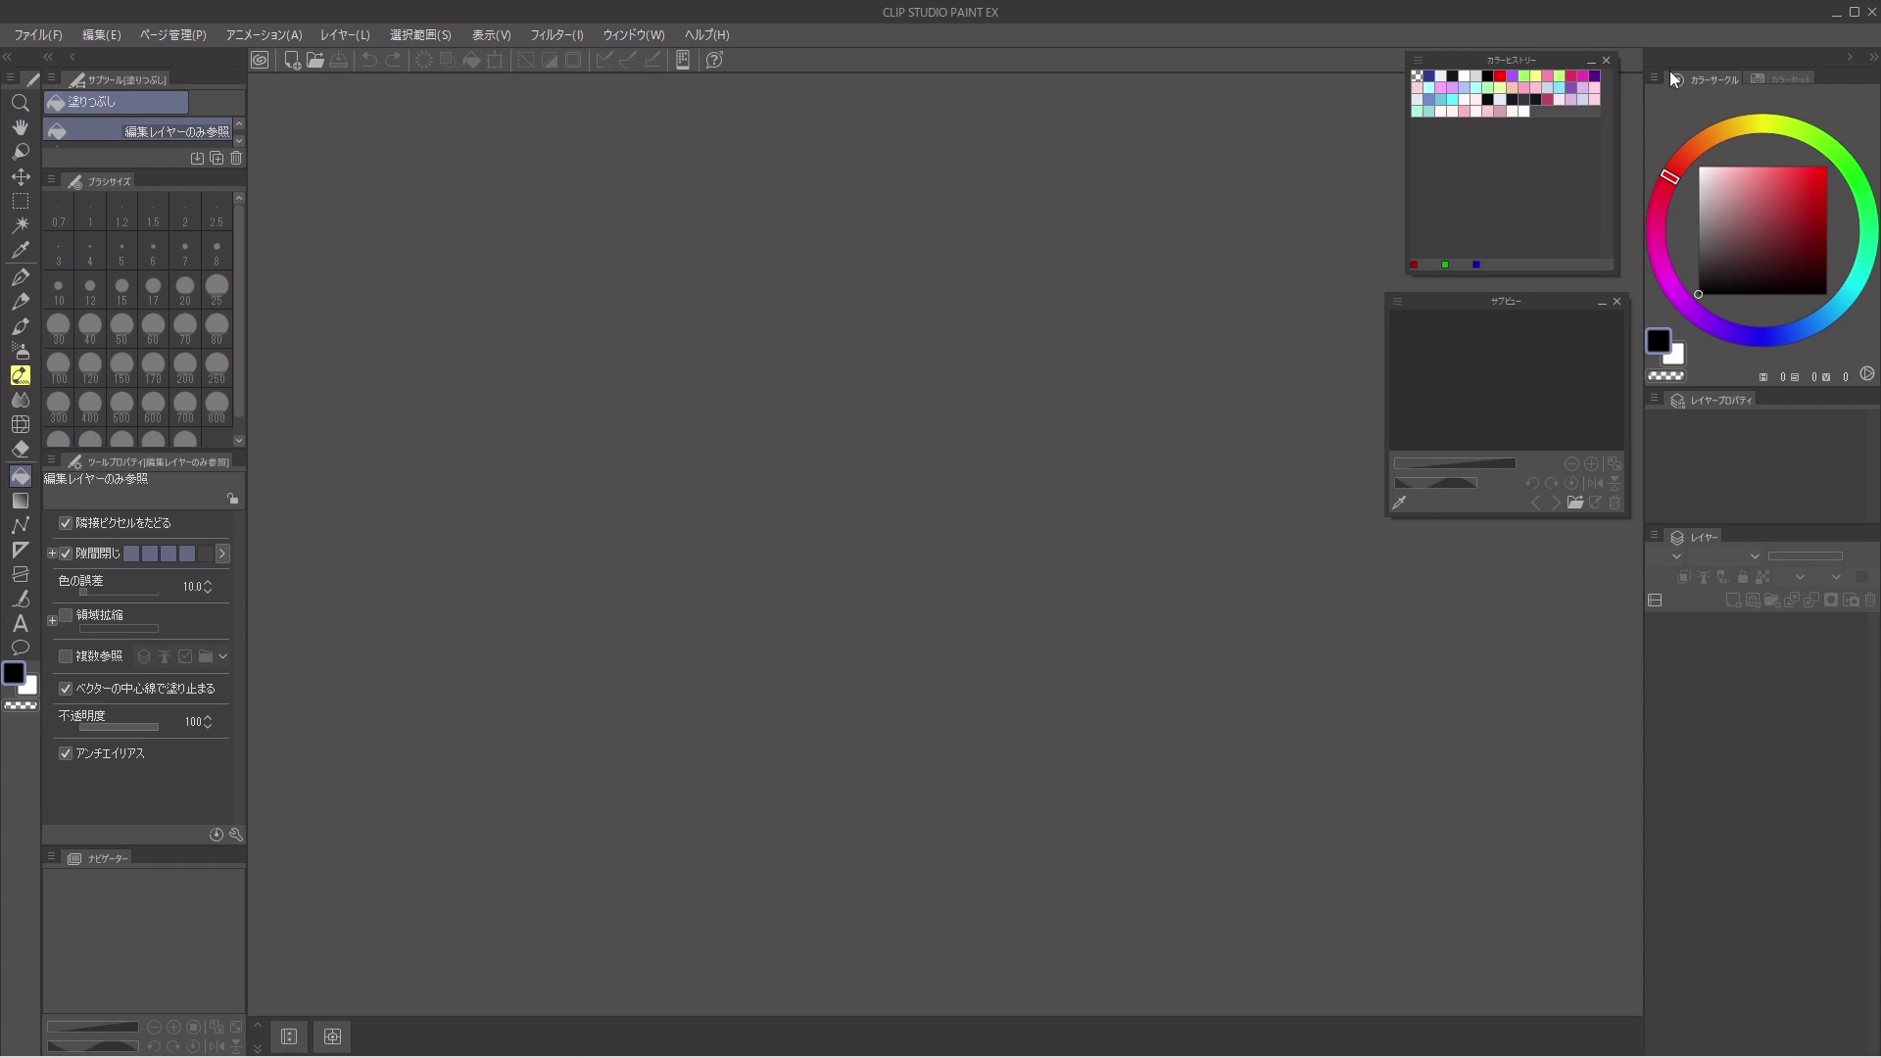
Step: Turn off パレットドック幅を固定する so that the palette docks can be resized in width
left_click(642, 35)
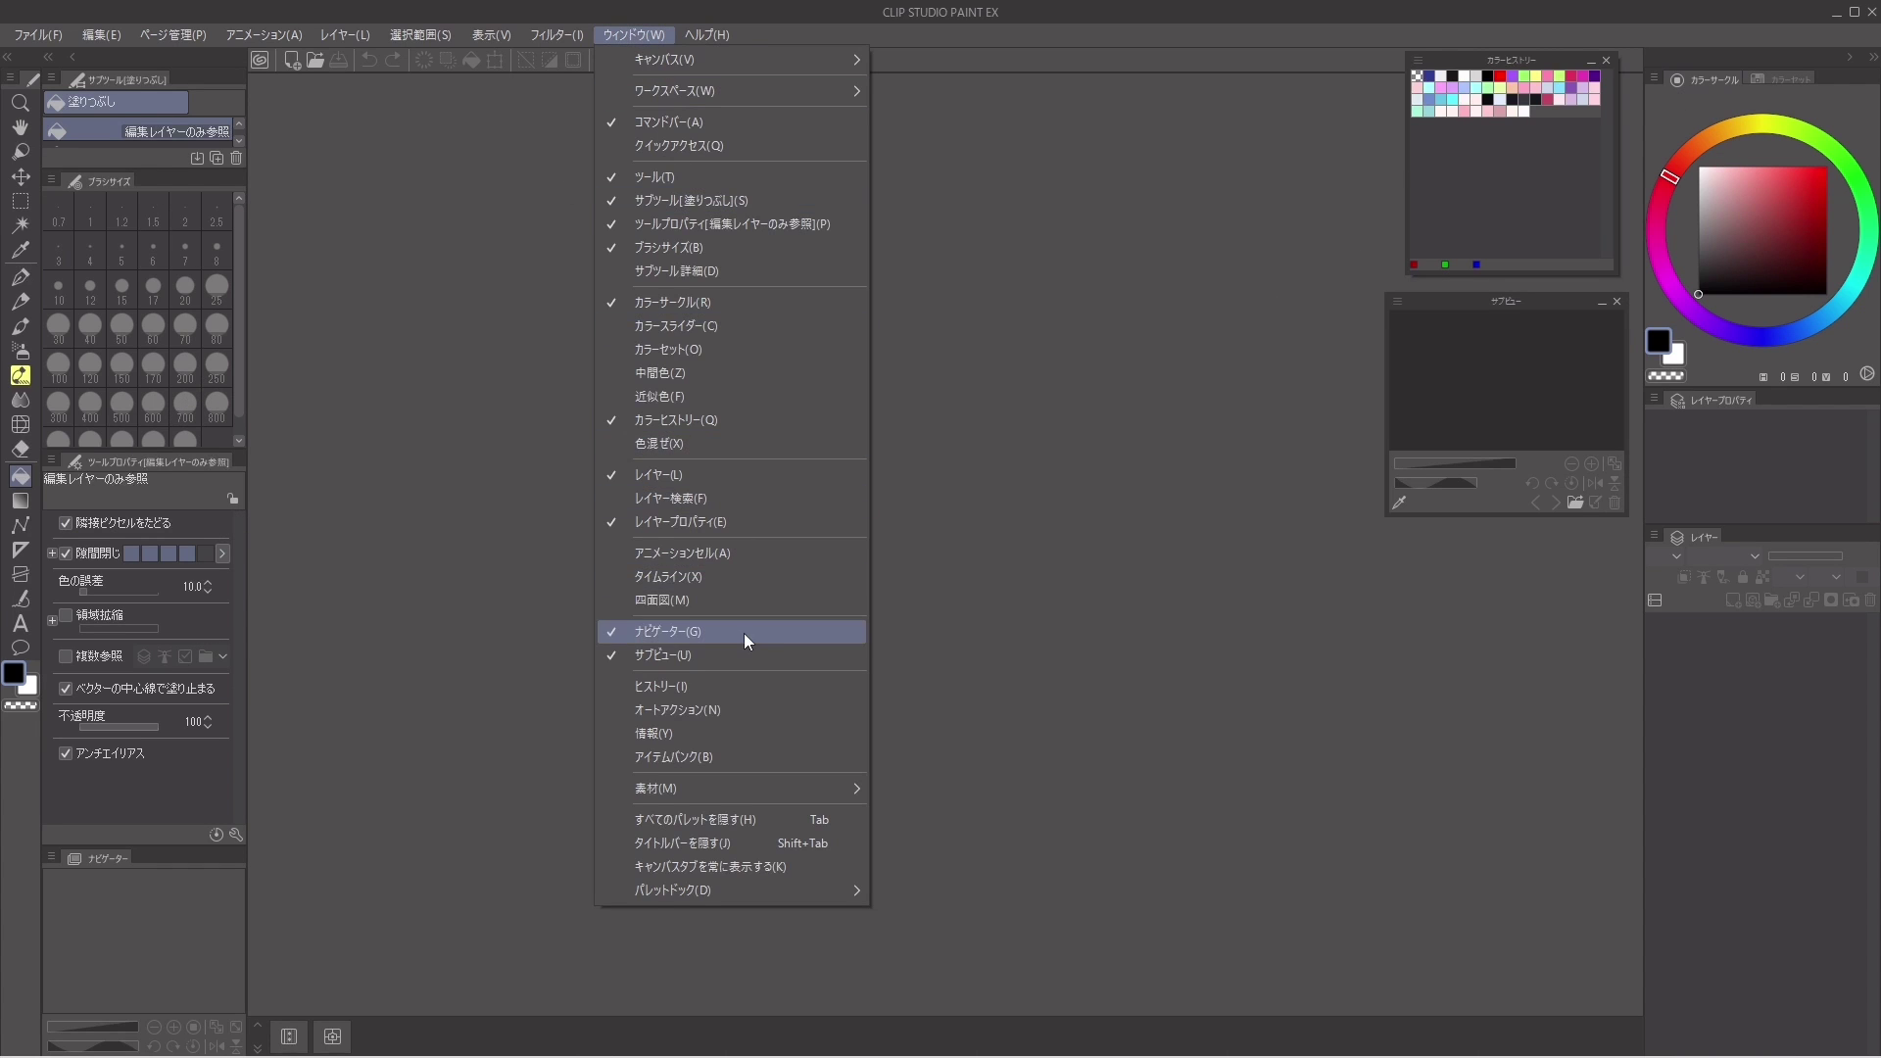
left_click(632, 37)
left_click(637, 34)
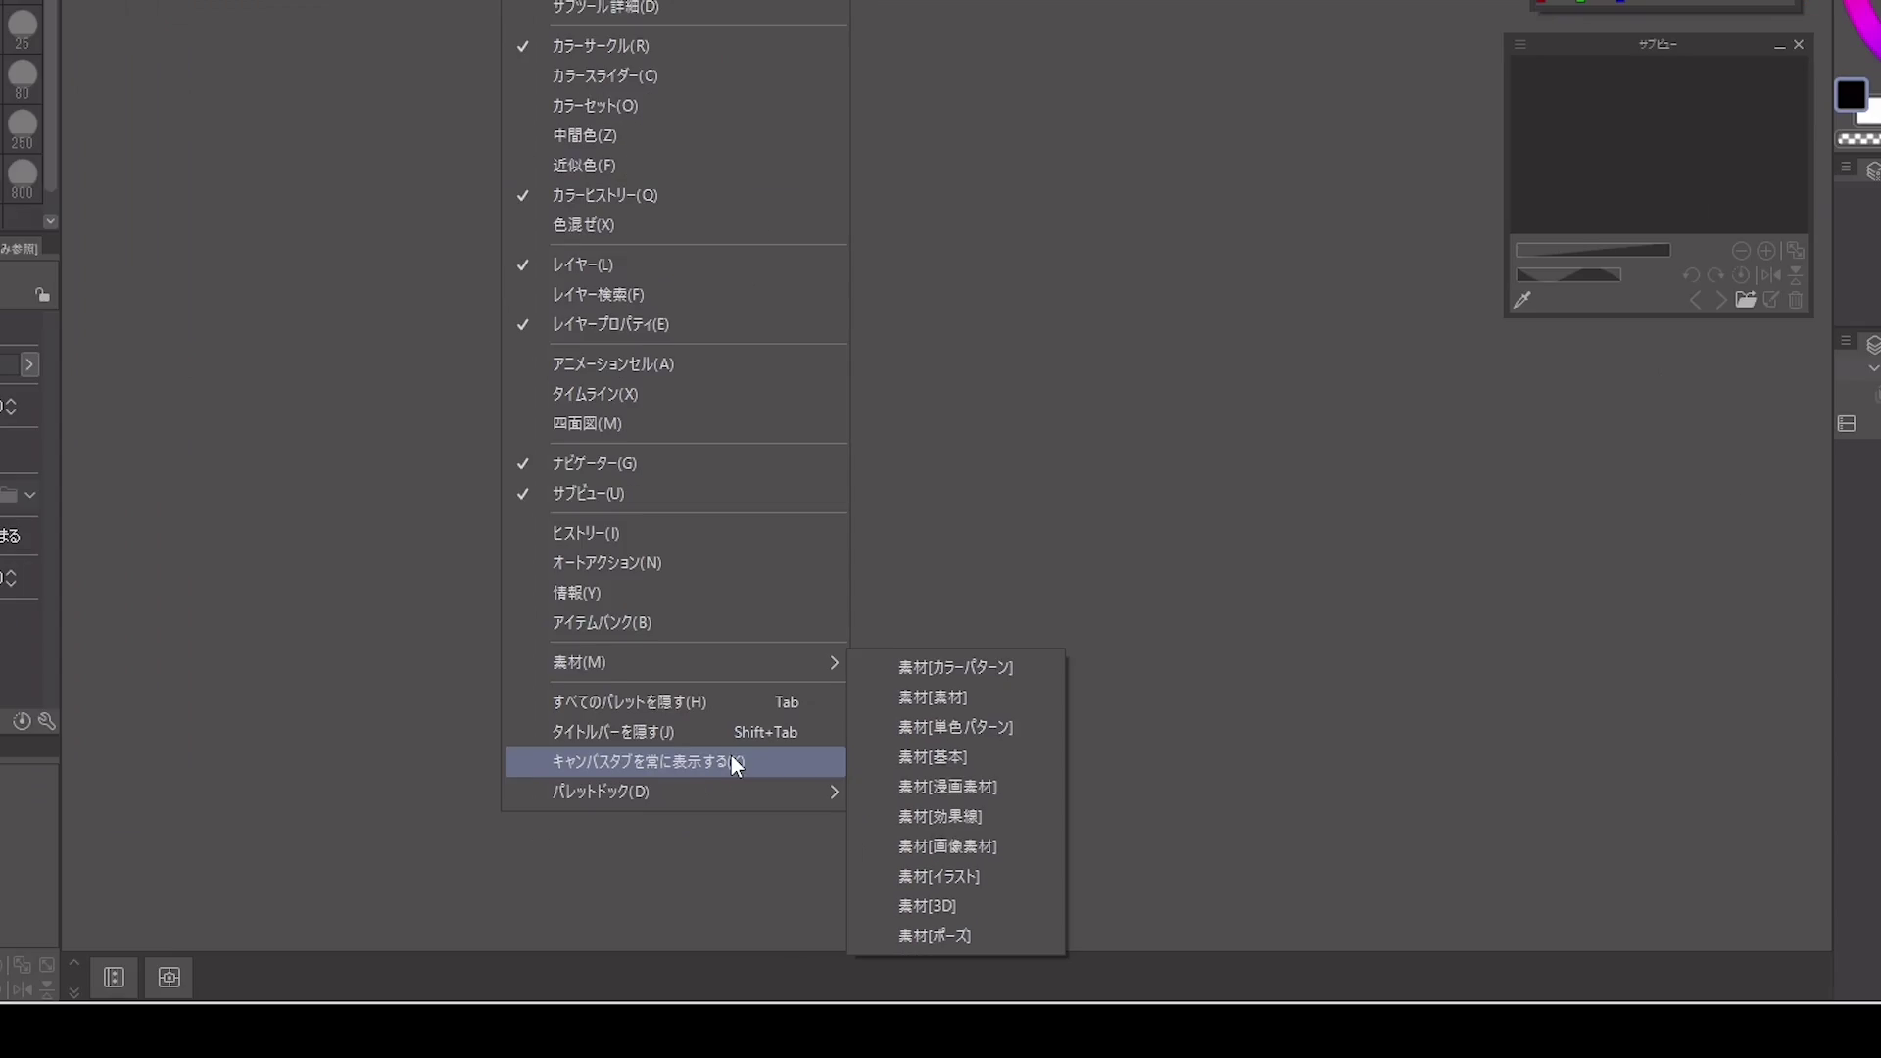
mouse_move(772, 887)
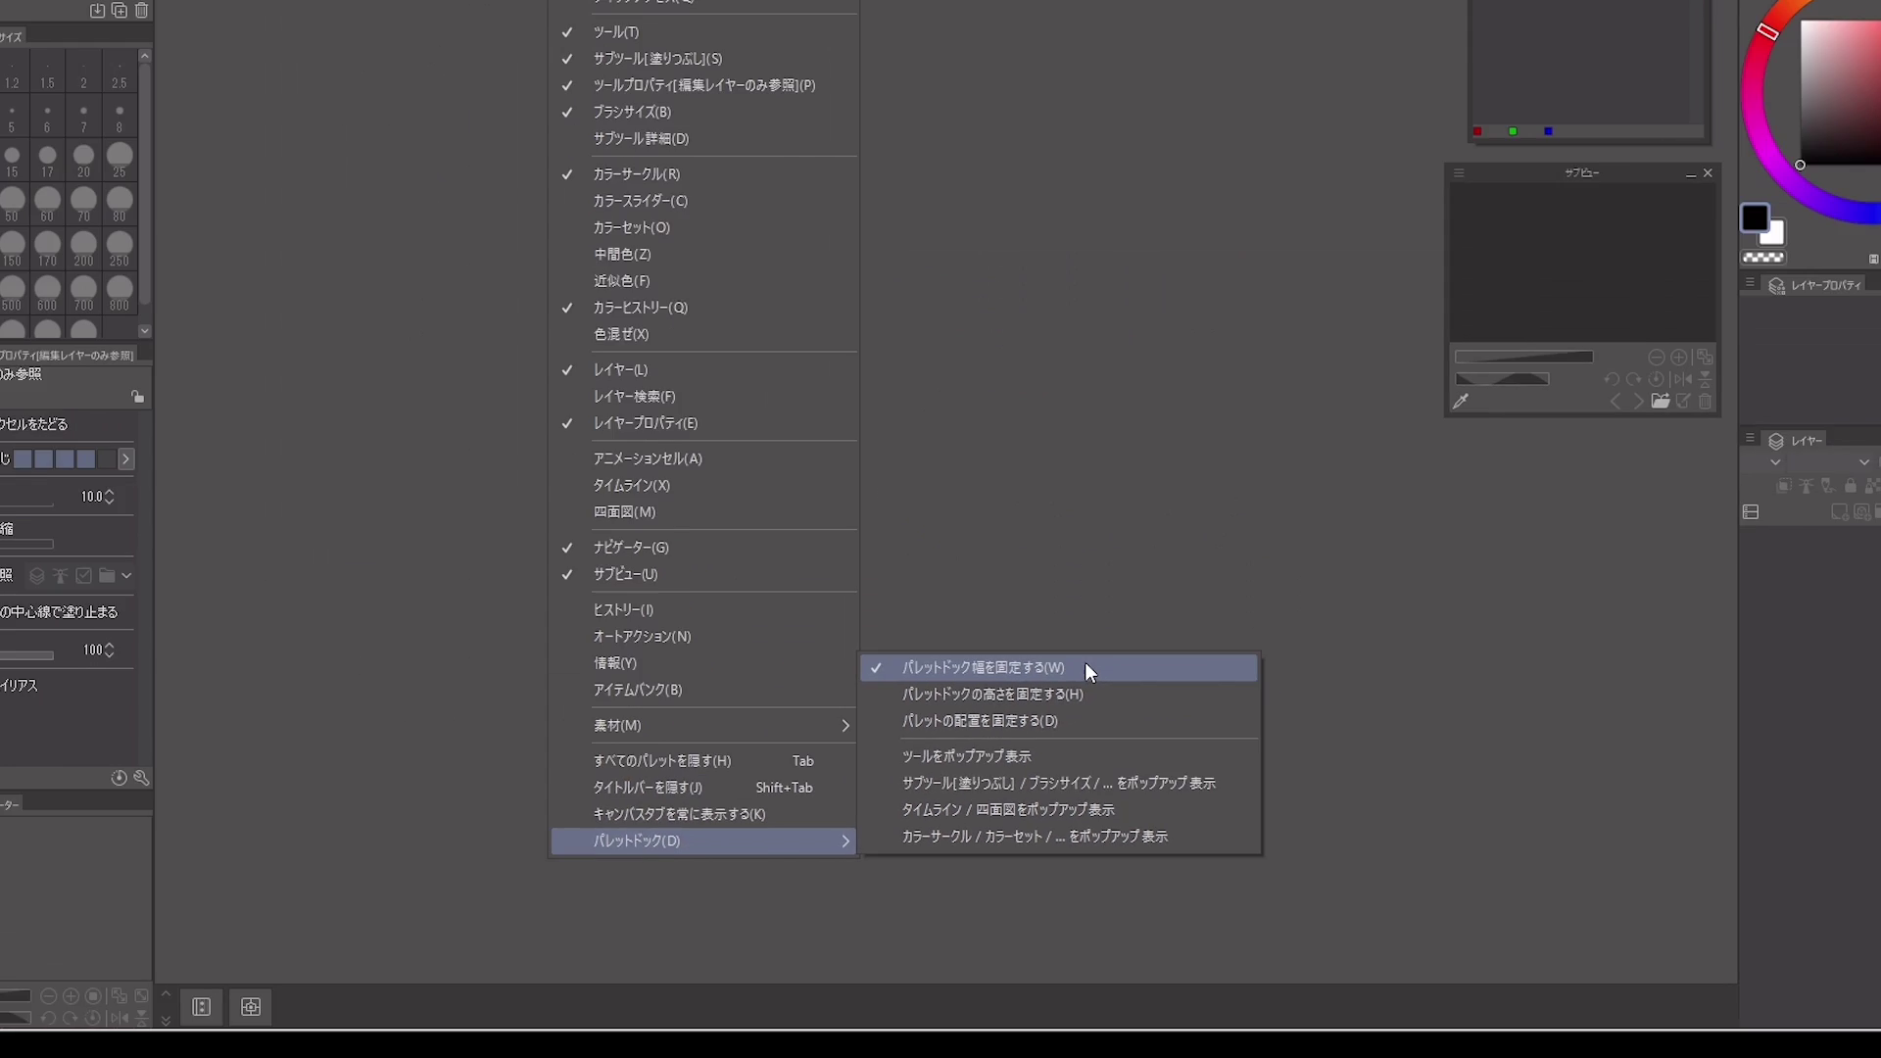
left_click(1187, 249)
Step: Widen the docks holding サブツール and カラーサークル, and adjust the heights of サブツール, ブラシサイズ, ツールプロパティ and ナビゲーター
left_click_drag(248, 446, 327, 441)
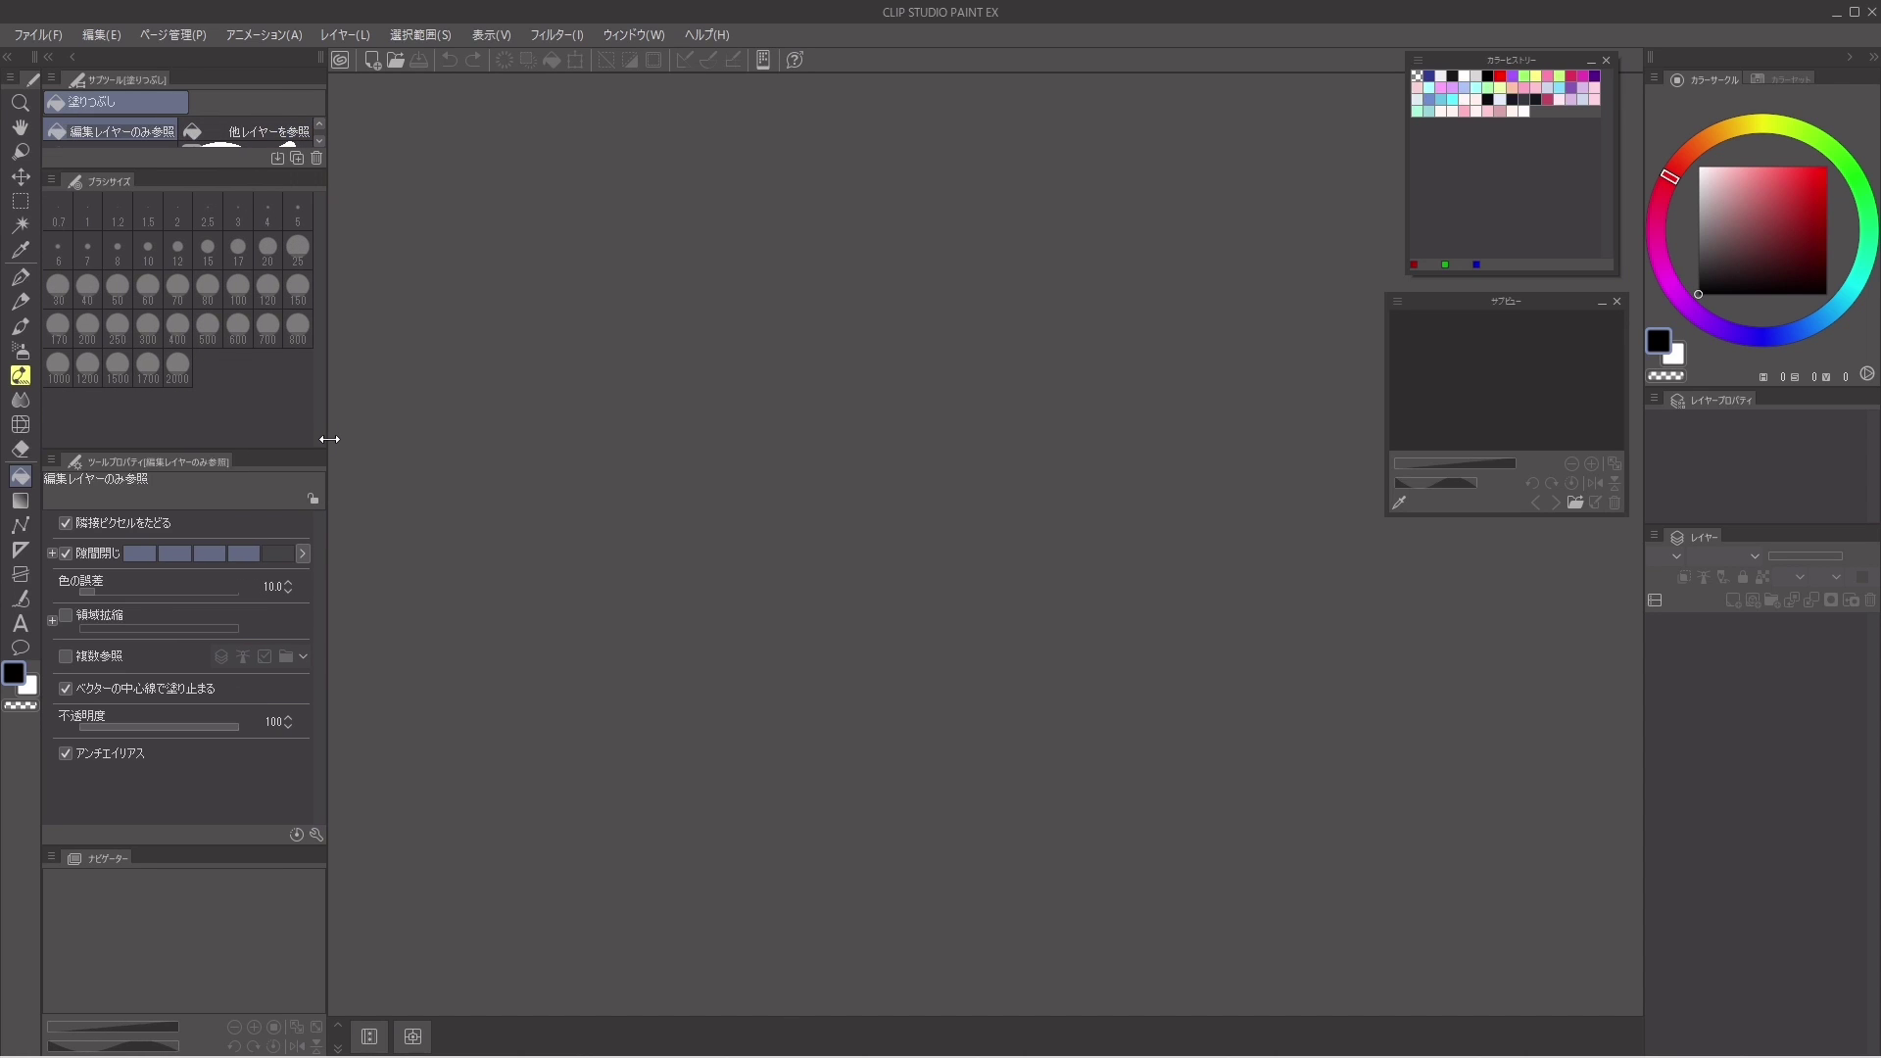
left_click_drag(169, 168, 168, 281)
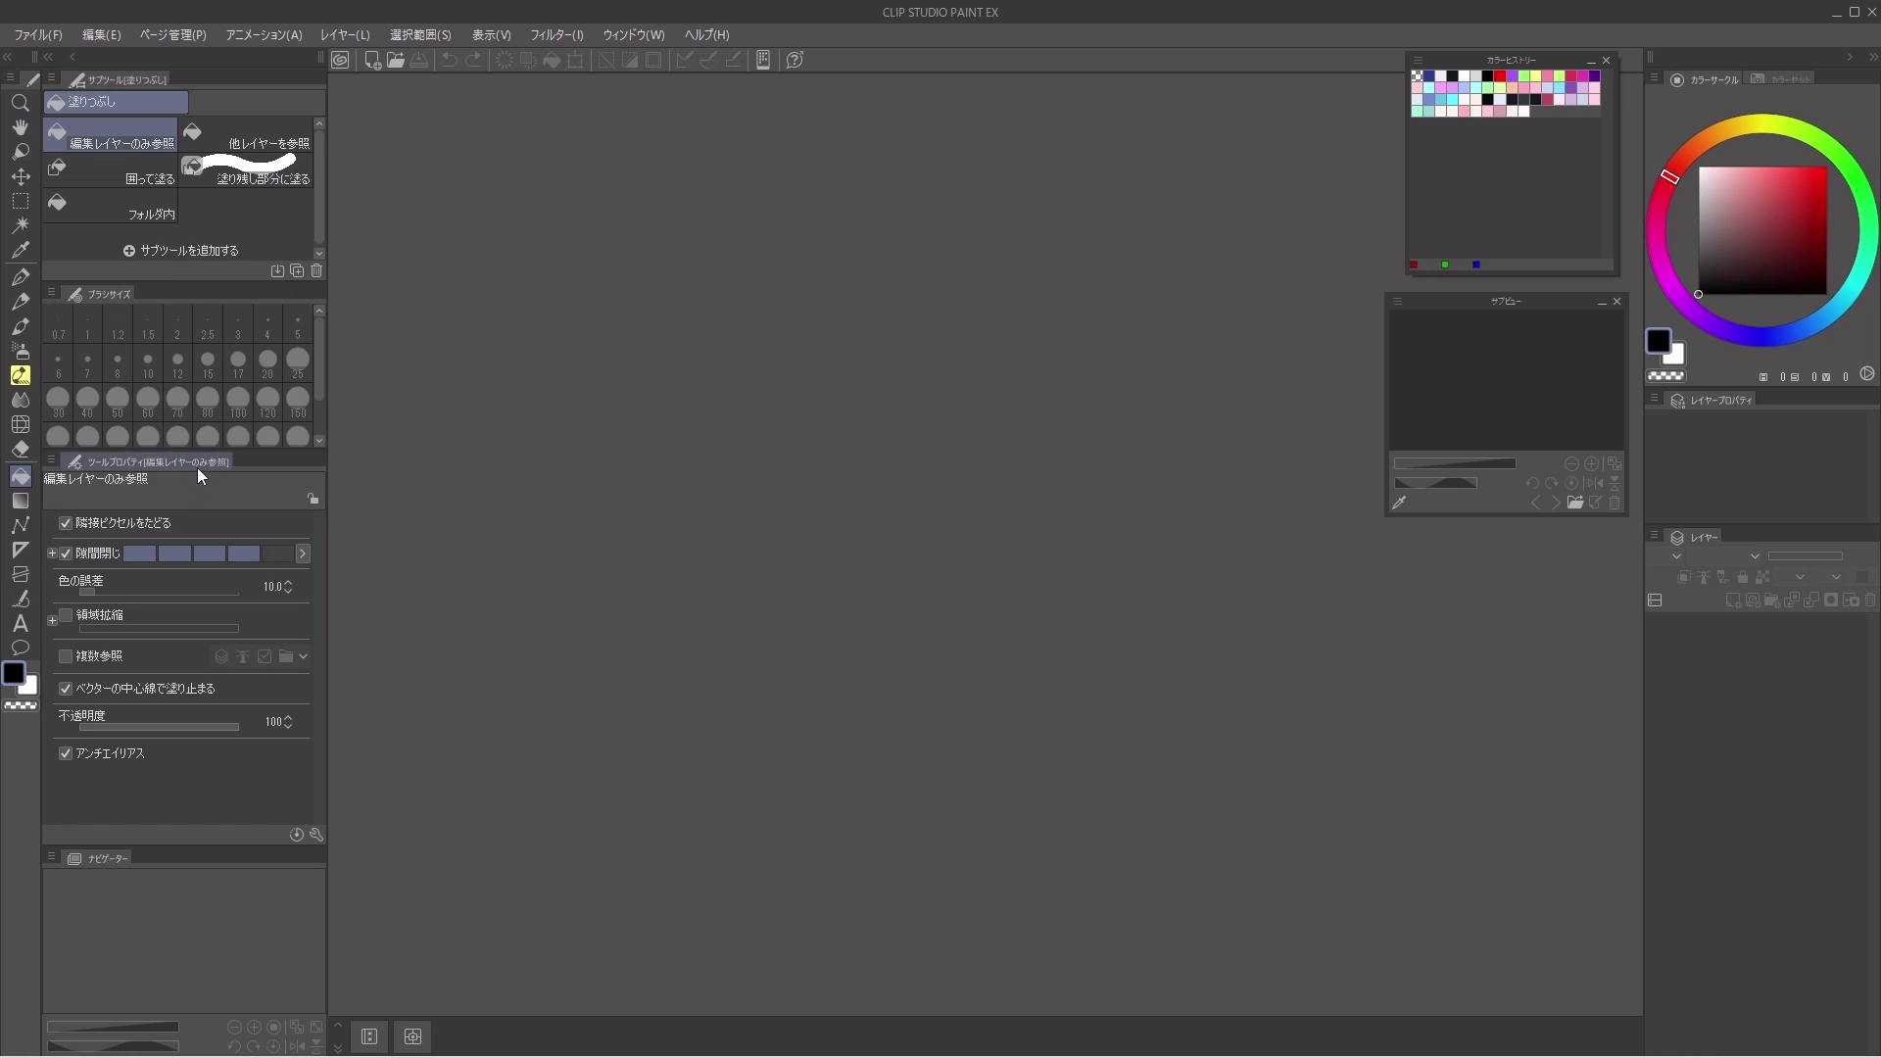
left_click_drag(247, 453, 246, 573)
left_click_drag(219, 844, 220, 766)
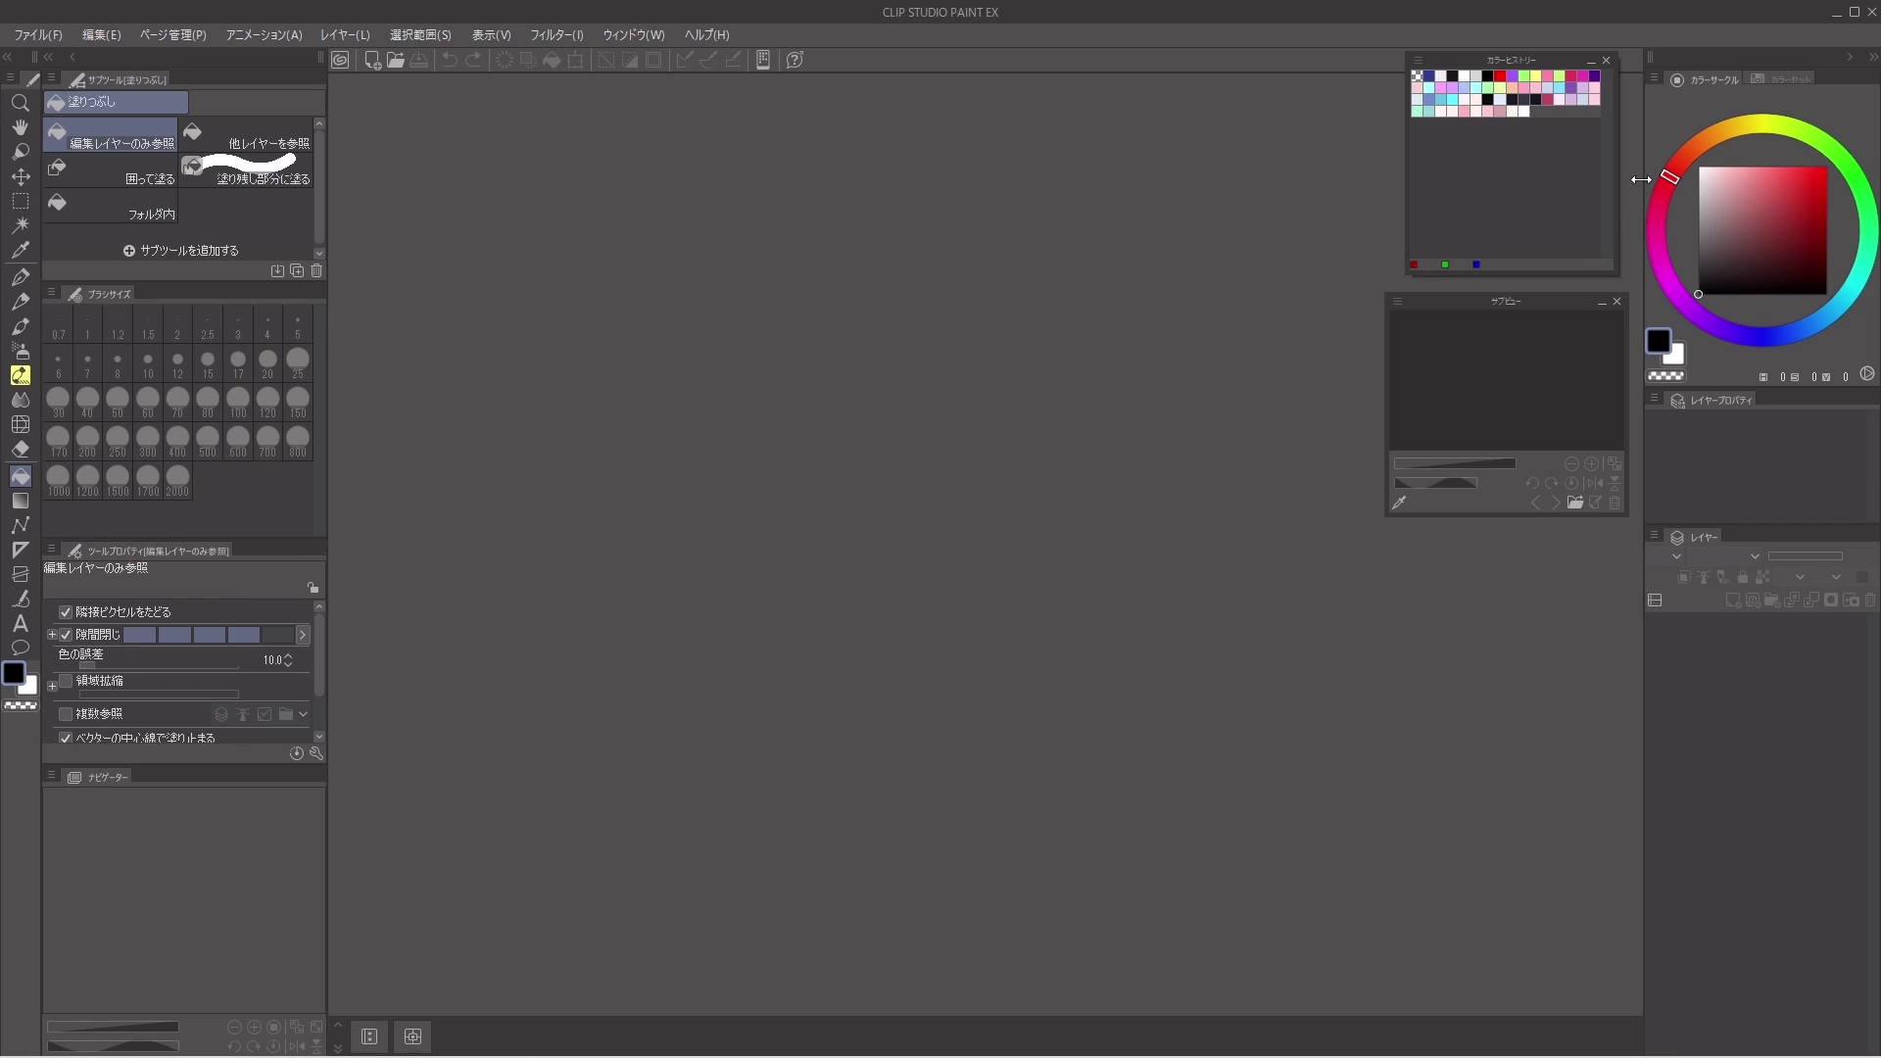
left_click_drag(1644, 179, 1538, 225)
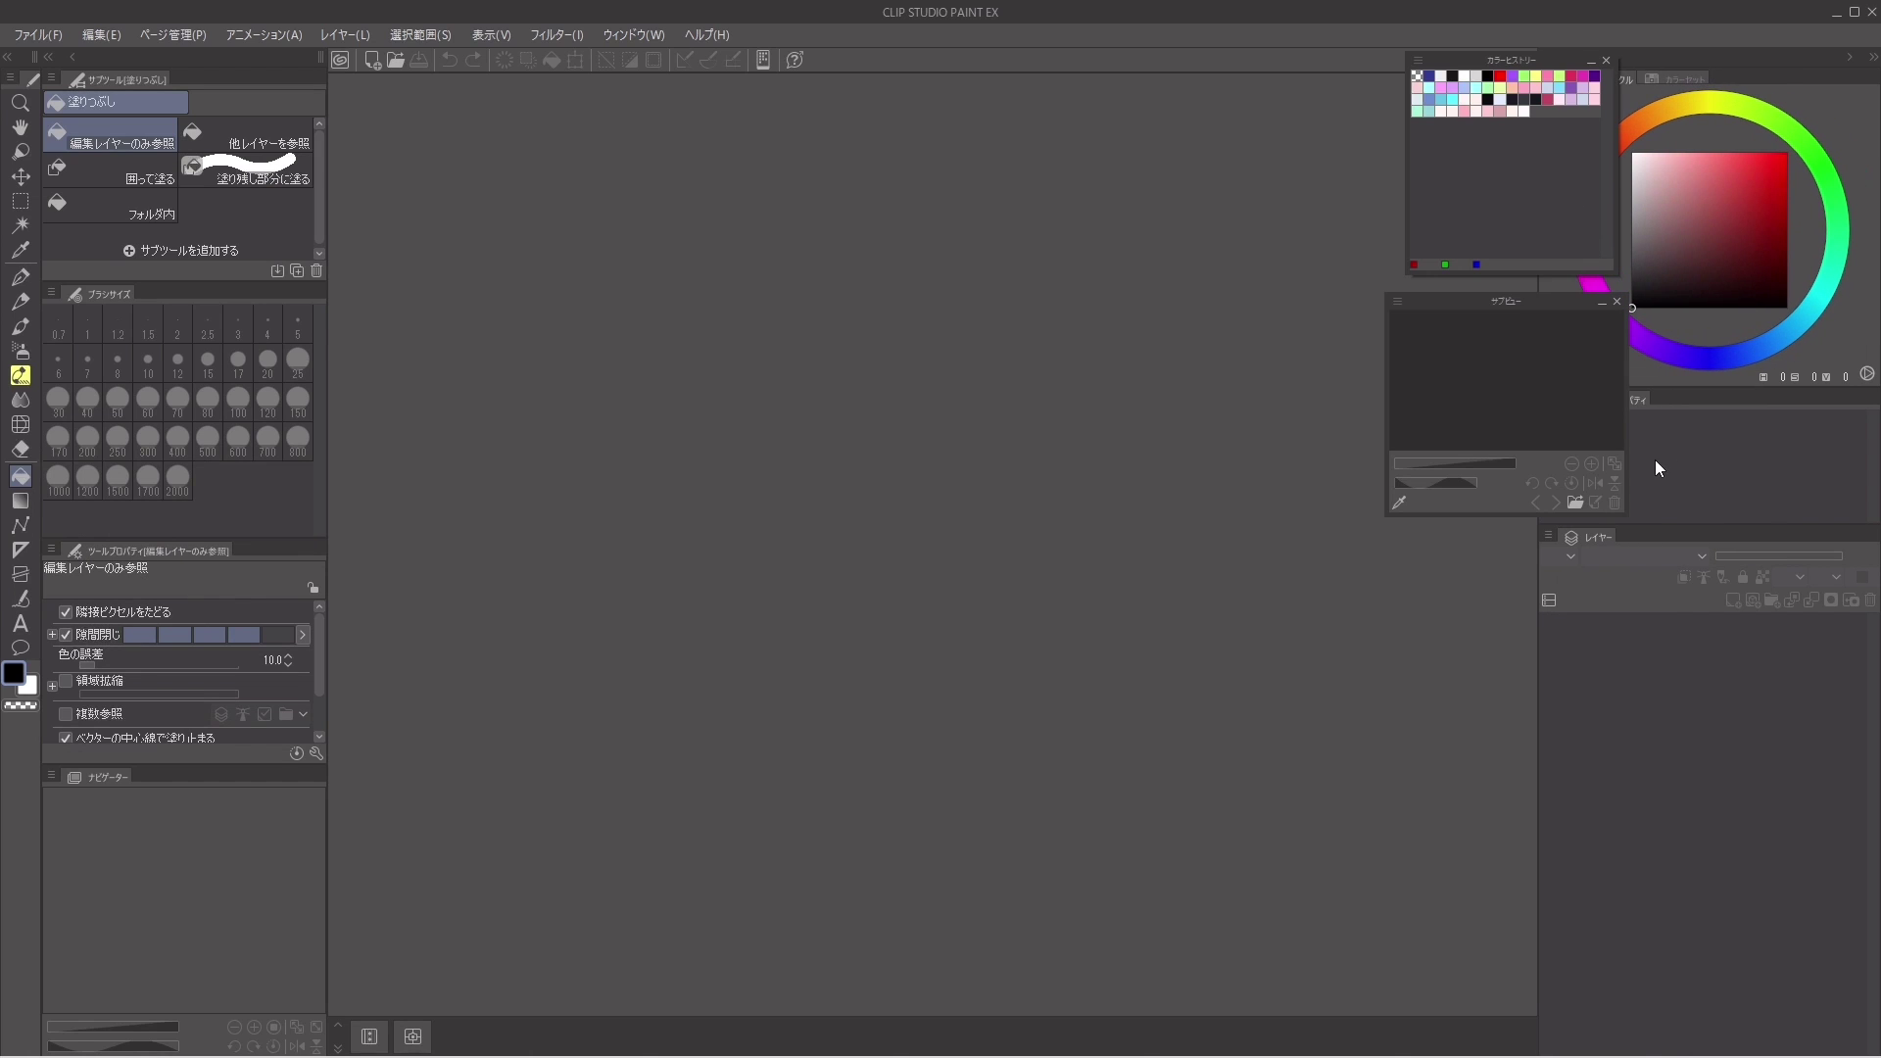
left_click_drag(1536, 643, 1555, 643)
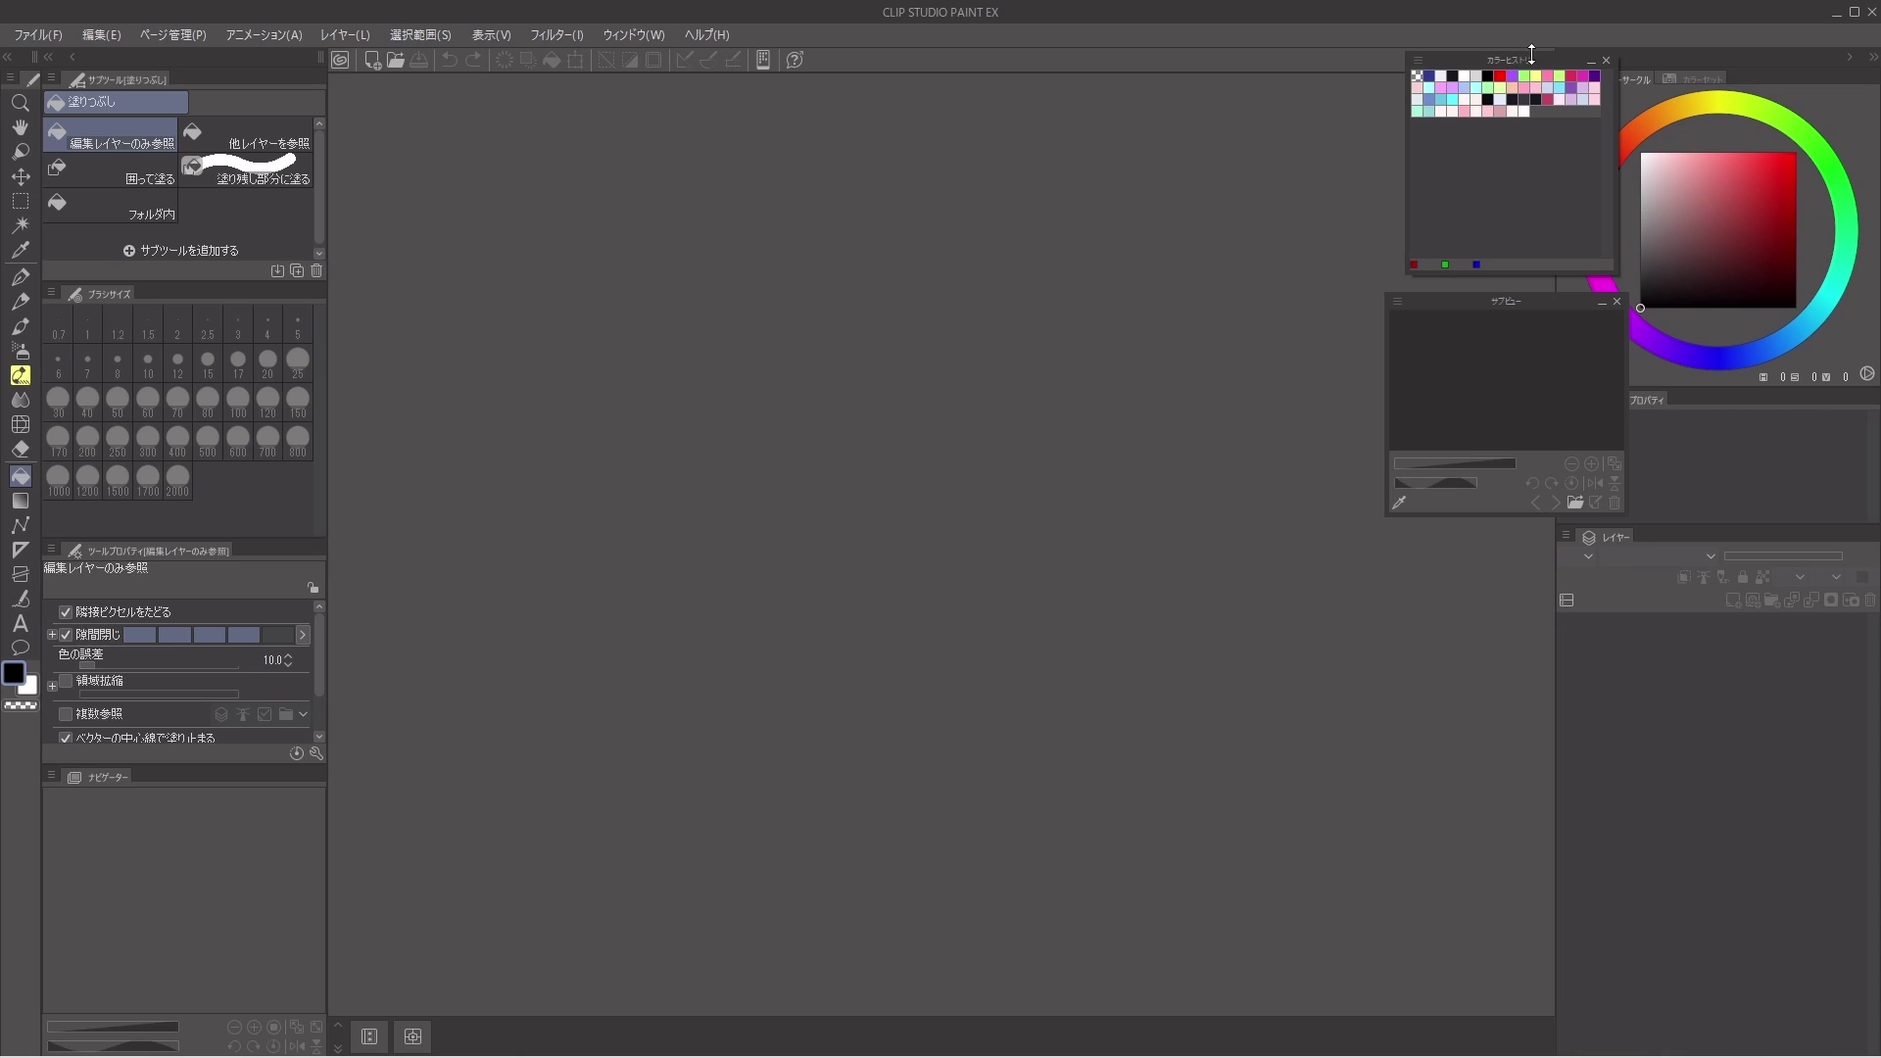
Step: Make カラーヒストリー wider and shorter, move it to the canvas area's upper edge beside カラーサークル, and place サブビュー directly below it
left_click_drag(1534, 65, 1310, 67)
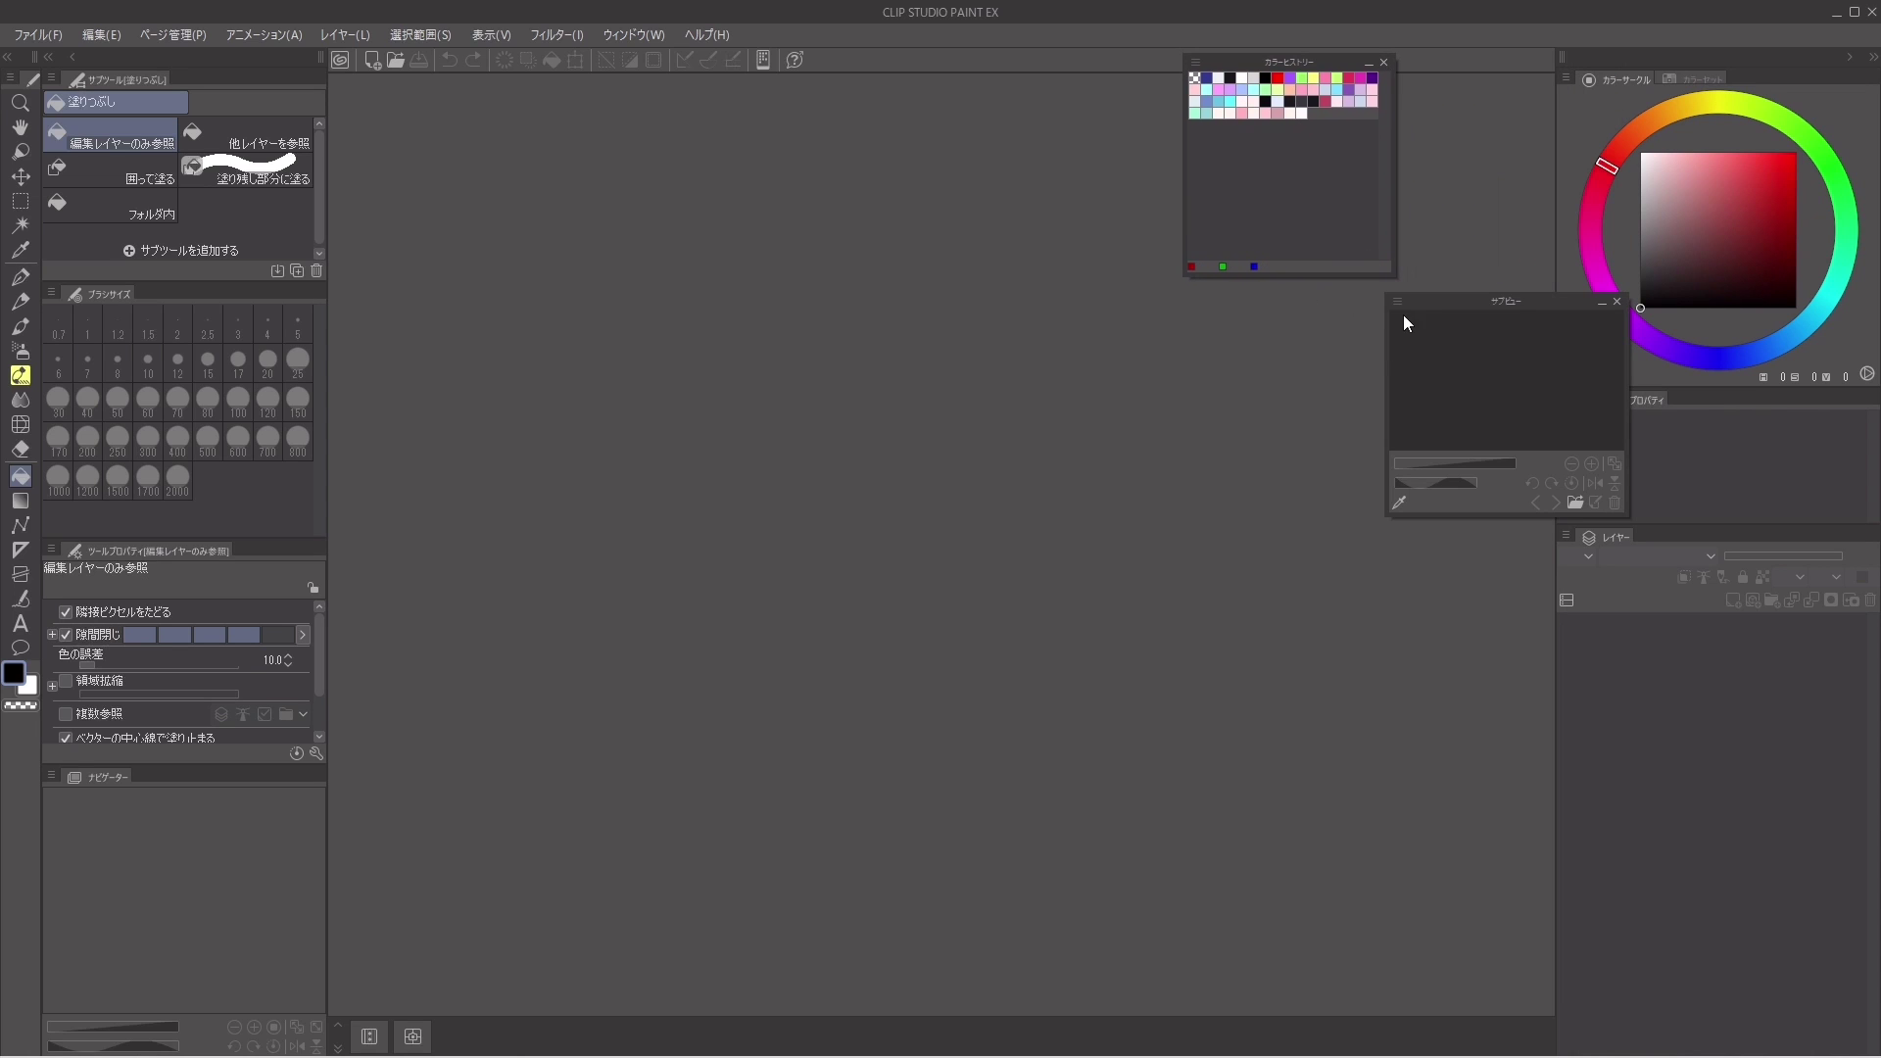
left_click_drag(1421, 255, 1544, 196)
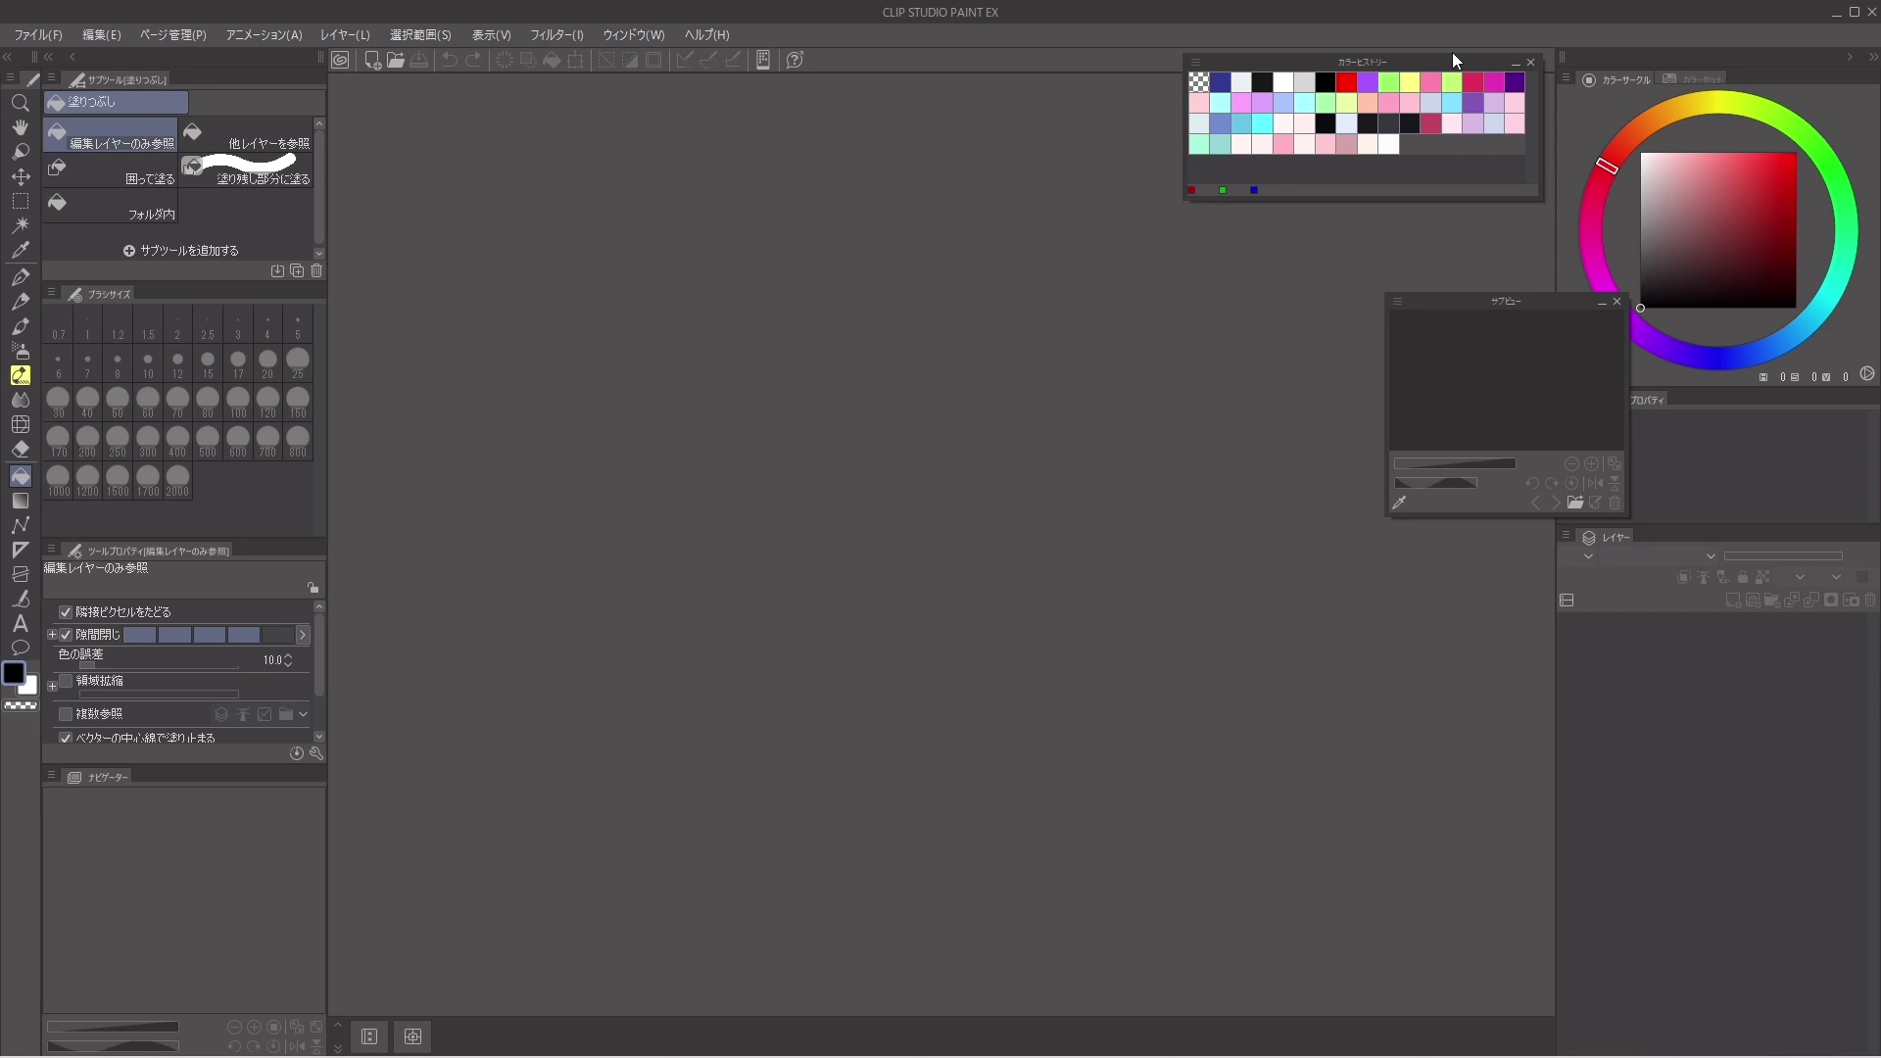
mouse_move(1480, 64)
left_mouse_down()
mouse_move(1454, 39)
mouse_move(1485, 45)
left_mouse_up()
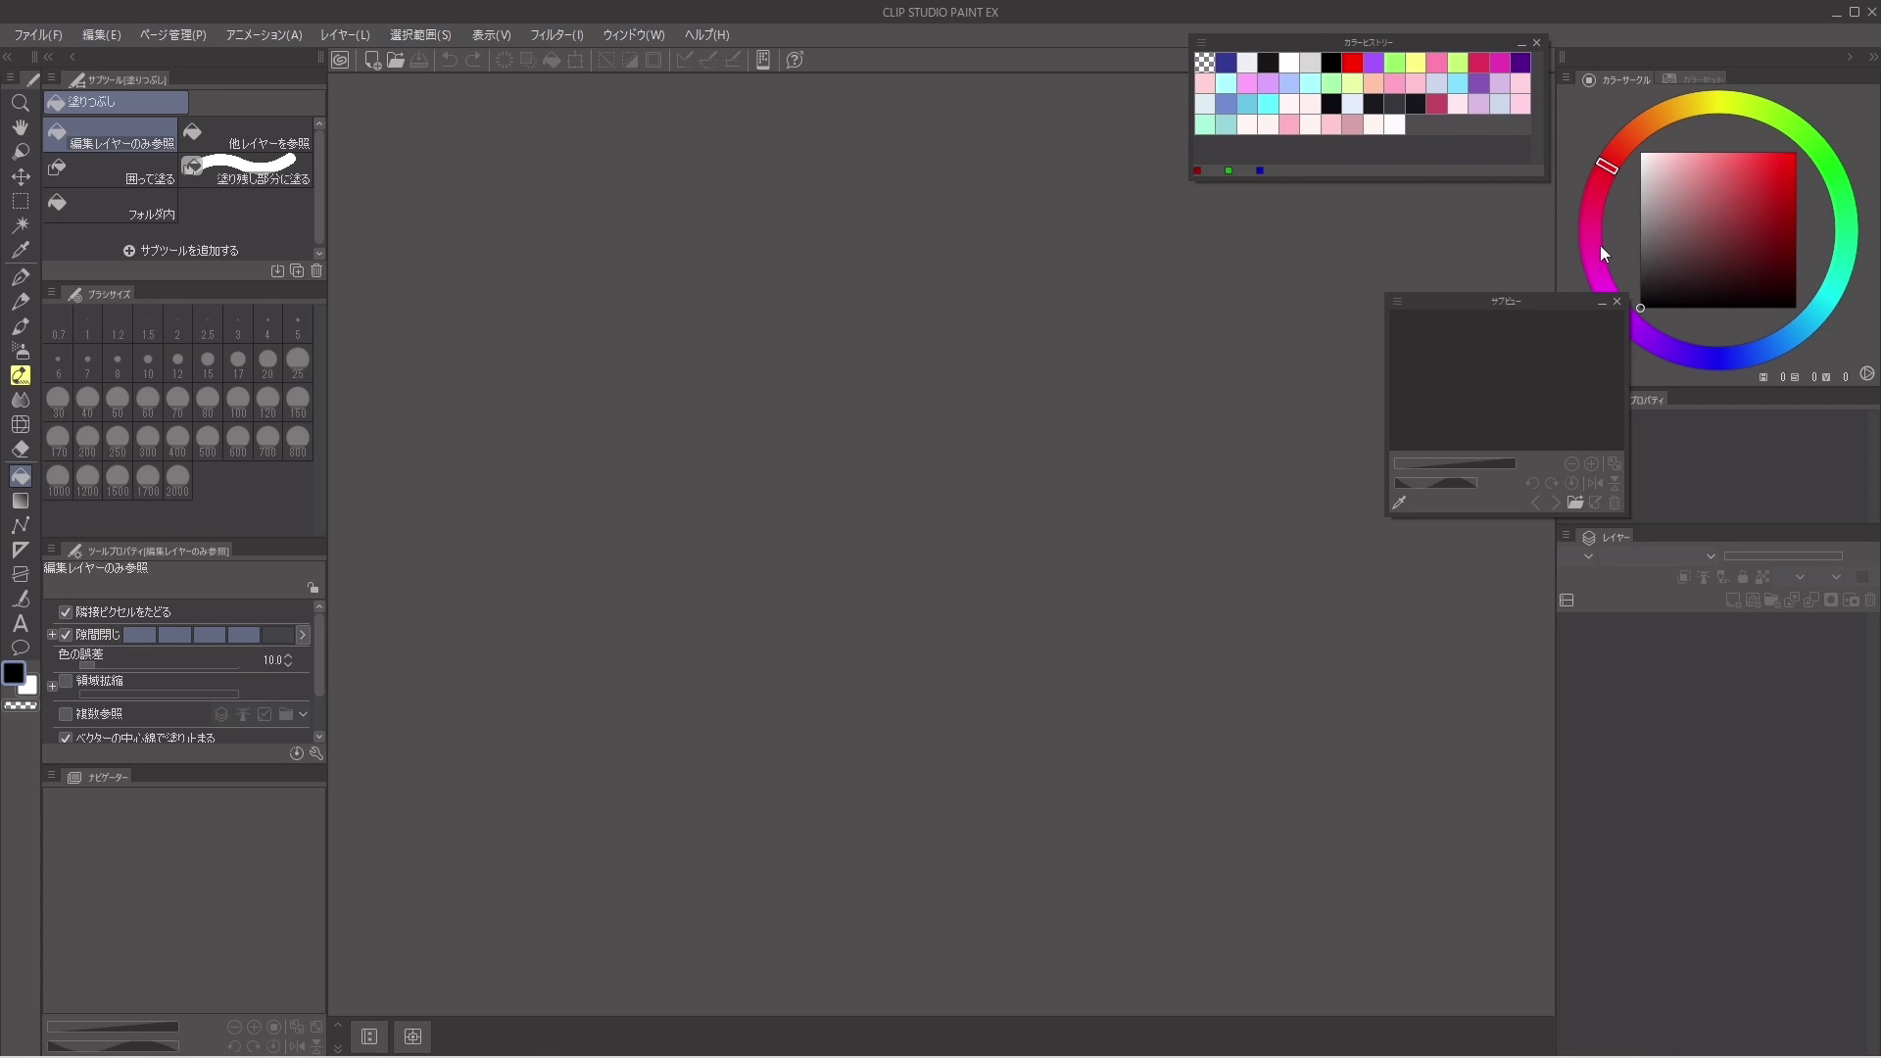
left_click_drag(1554, 303, 1469, 206)
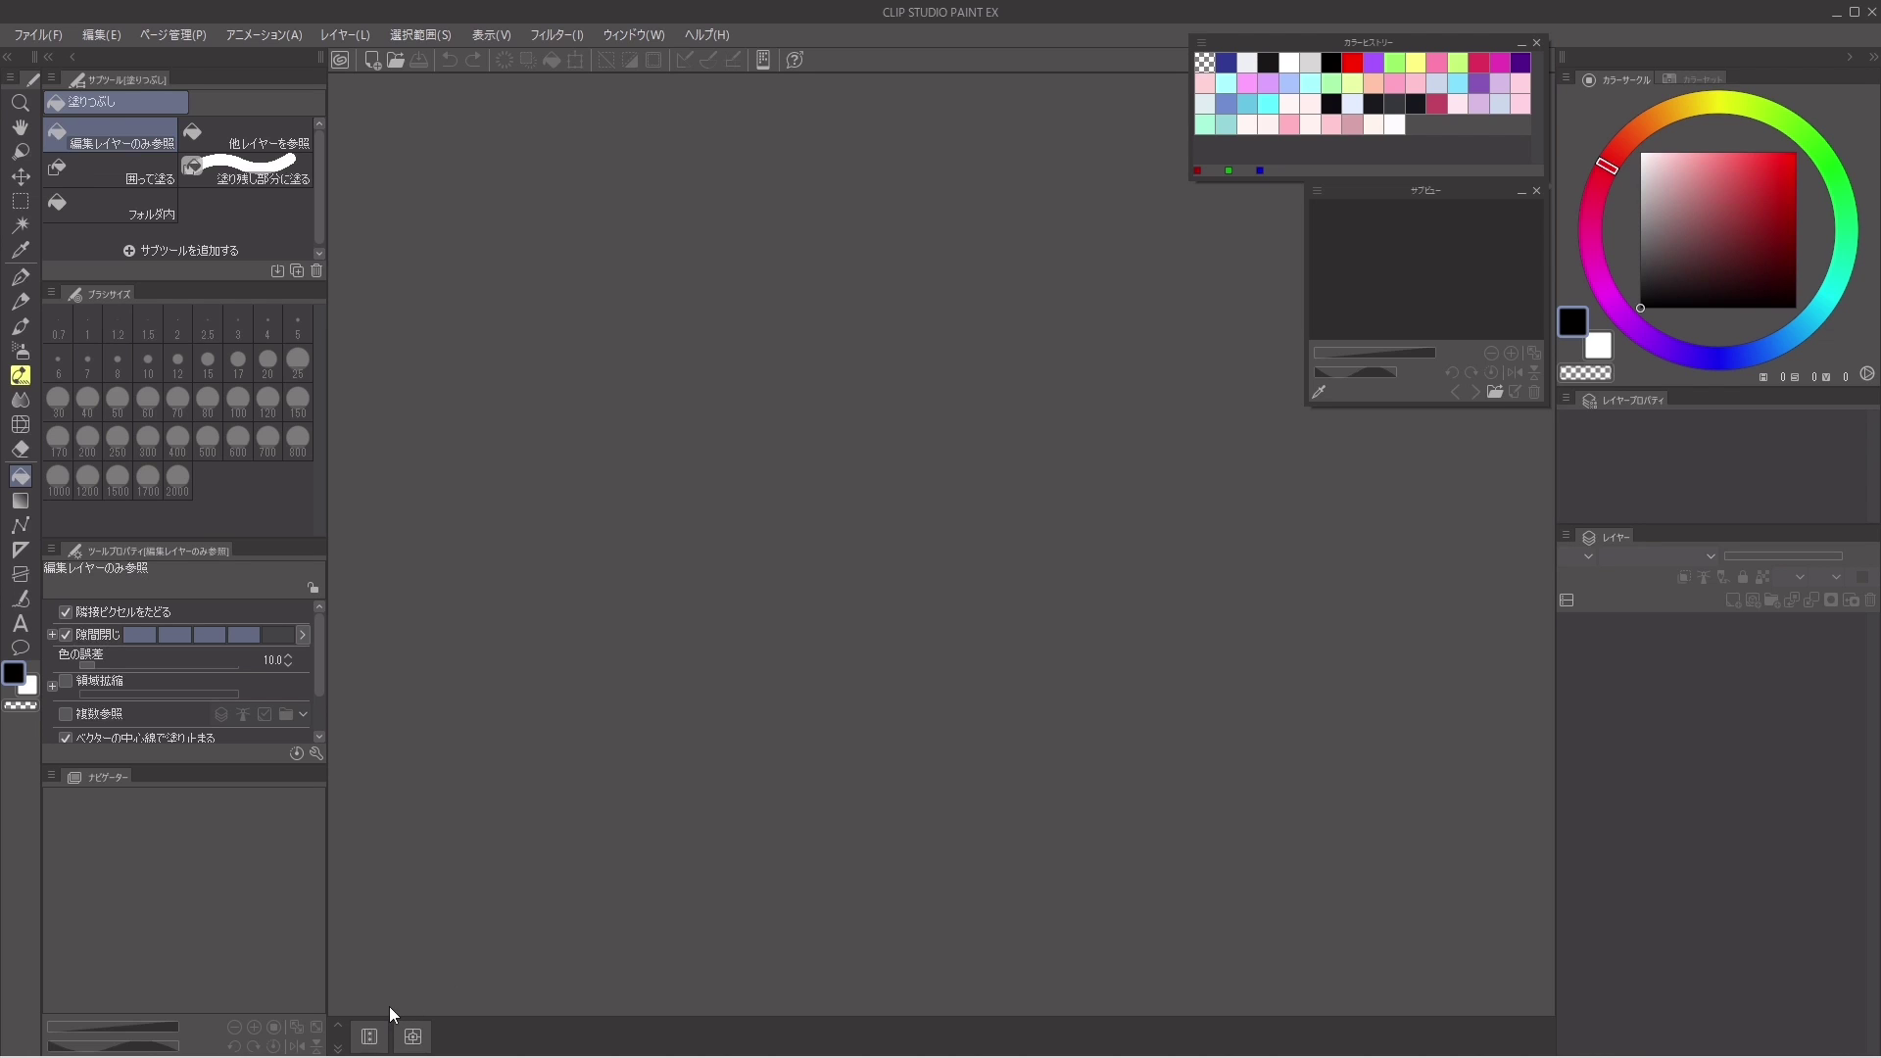
Step: Expand the collapsed dock below the canvas area and switch between its タイムライン and 四面図 palettes
left_click(339, 1027)
left_click(469, 875)
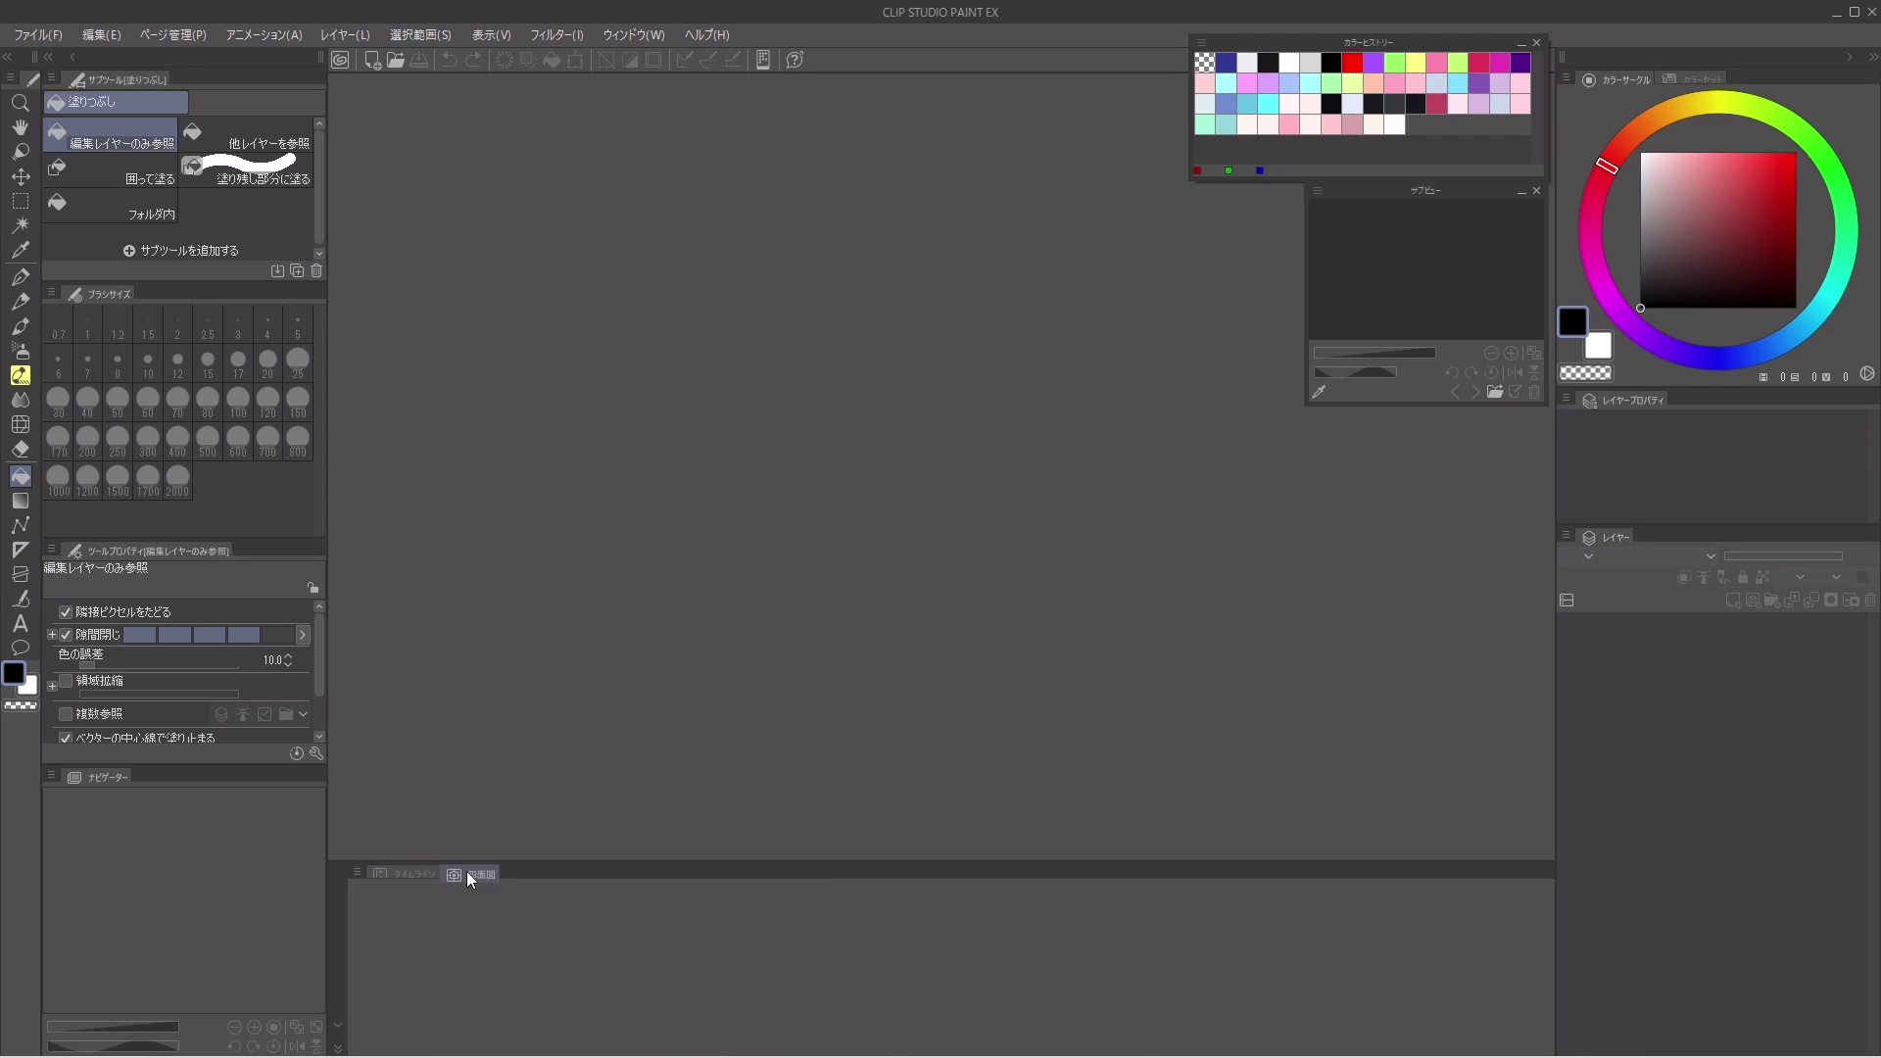
left_click(425, 871)
left_click(455, 869)
left_click(415, 874)
left_click(455, 872)
left_click(414, 870)
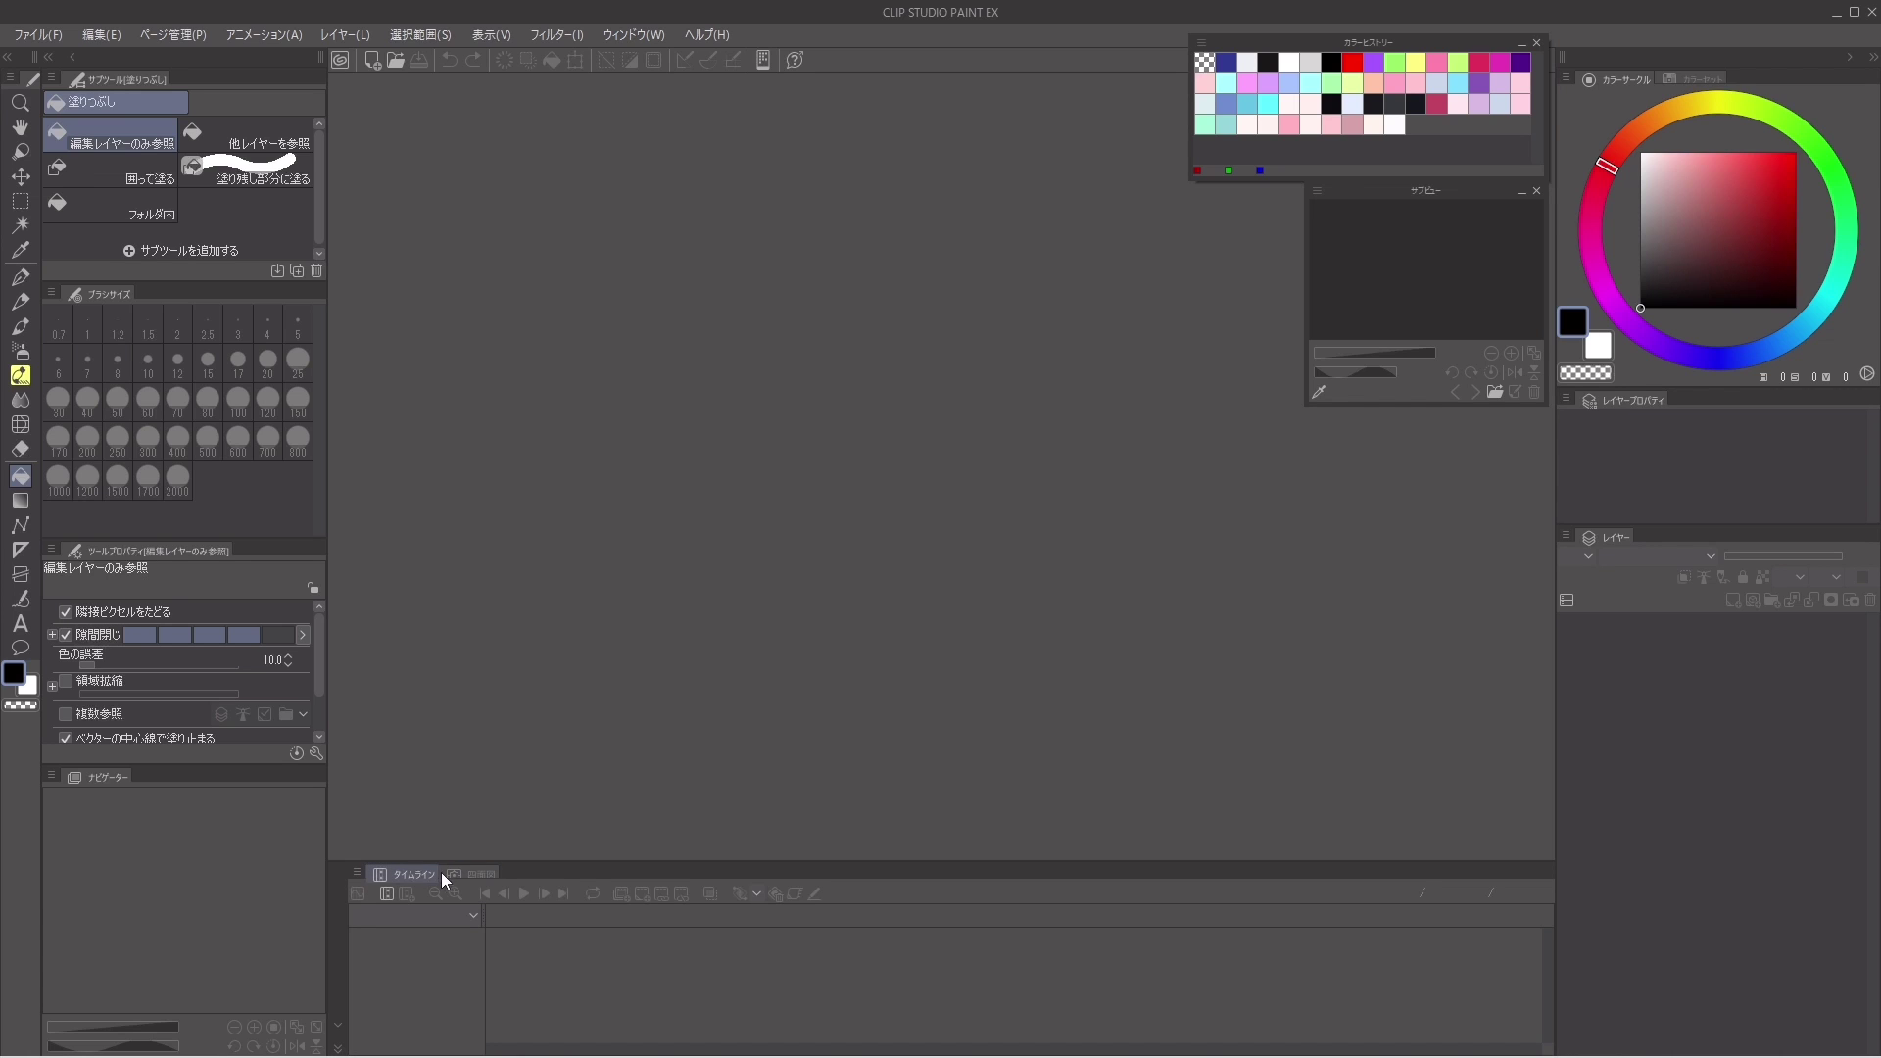
Step: Detach the タイムライン and 四面図 palettes from the dock below the canvas area and close both
left_click_drag(417, 872, 517, 433)
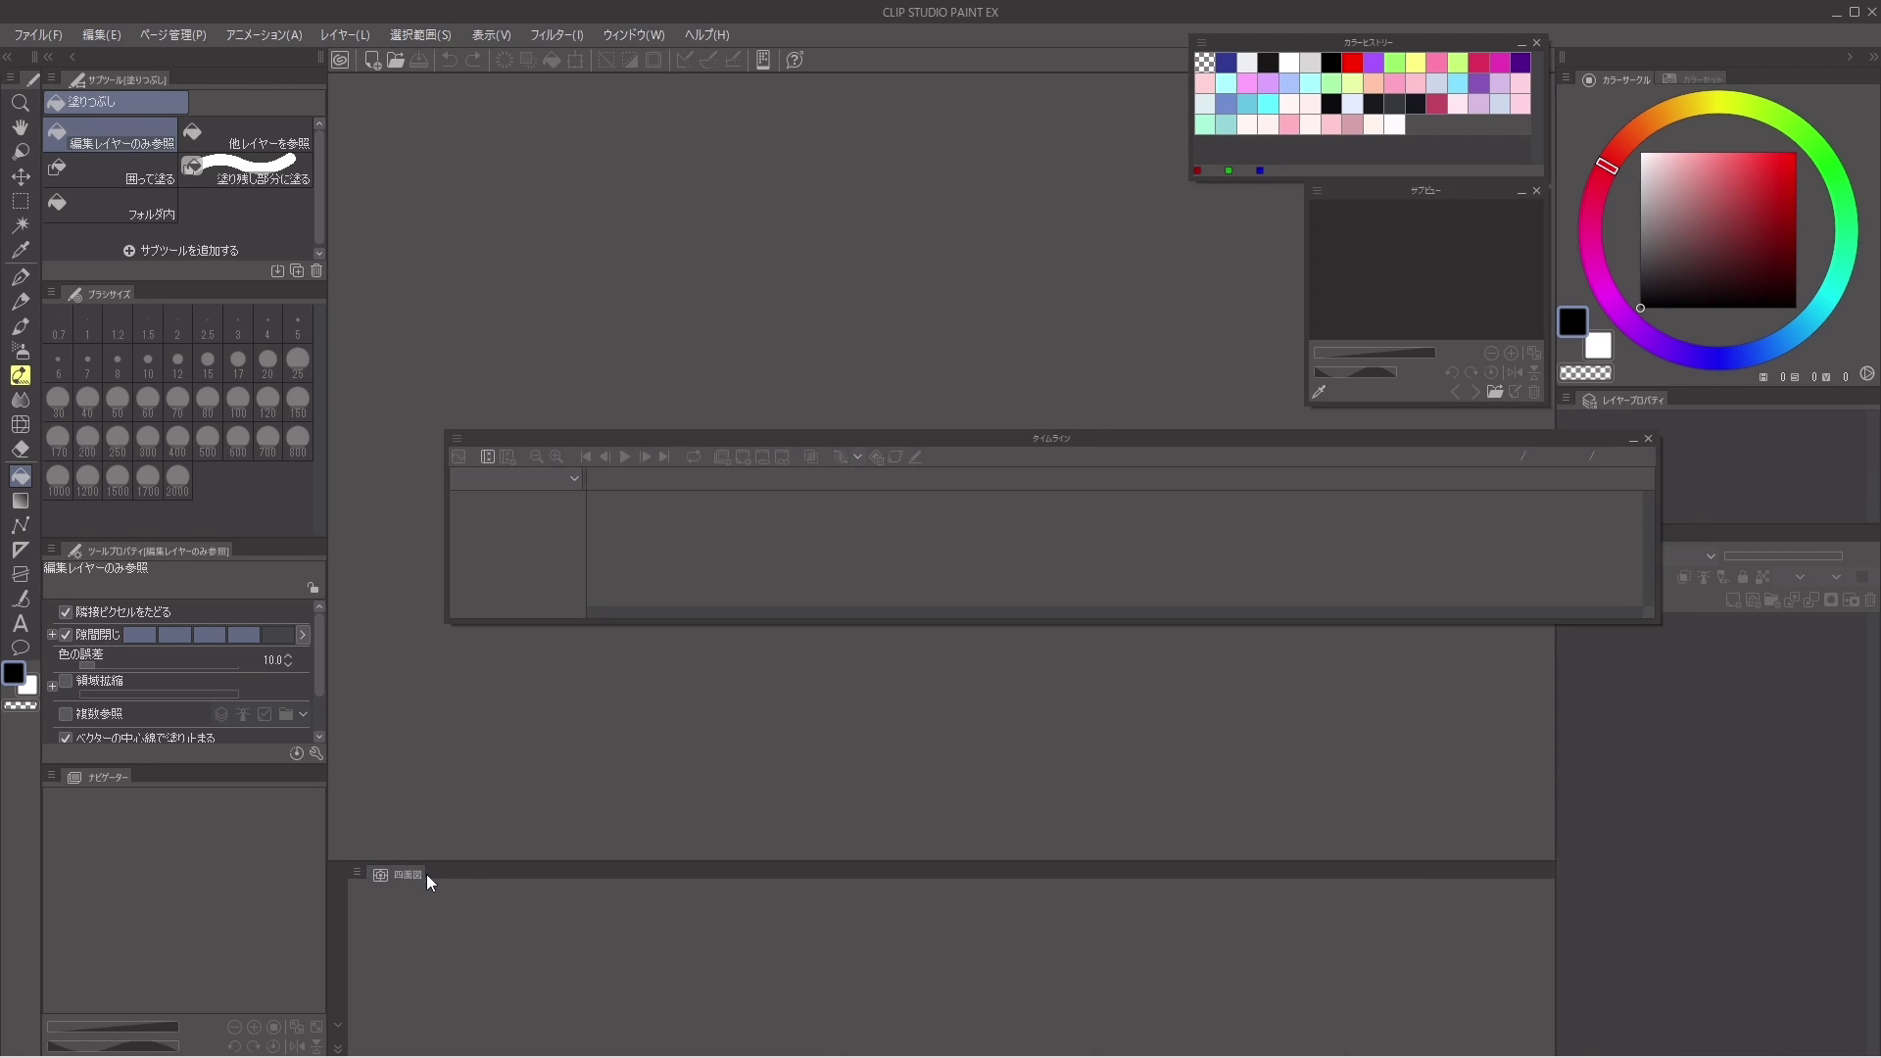
left_click_drag(408, 868, 429, 664)
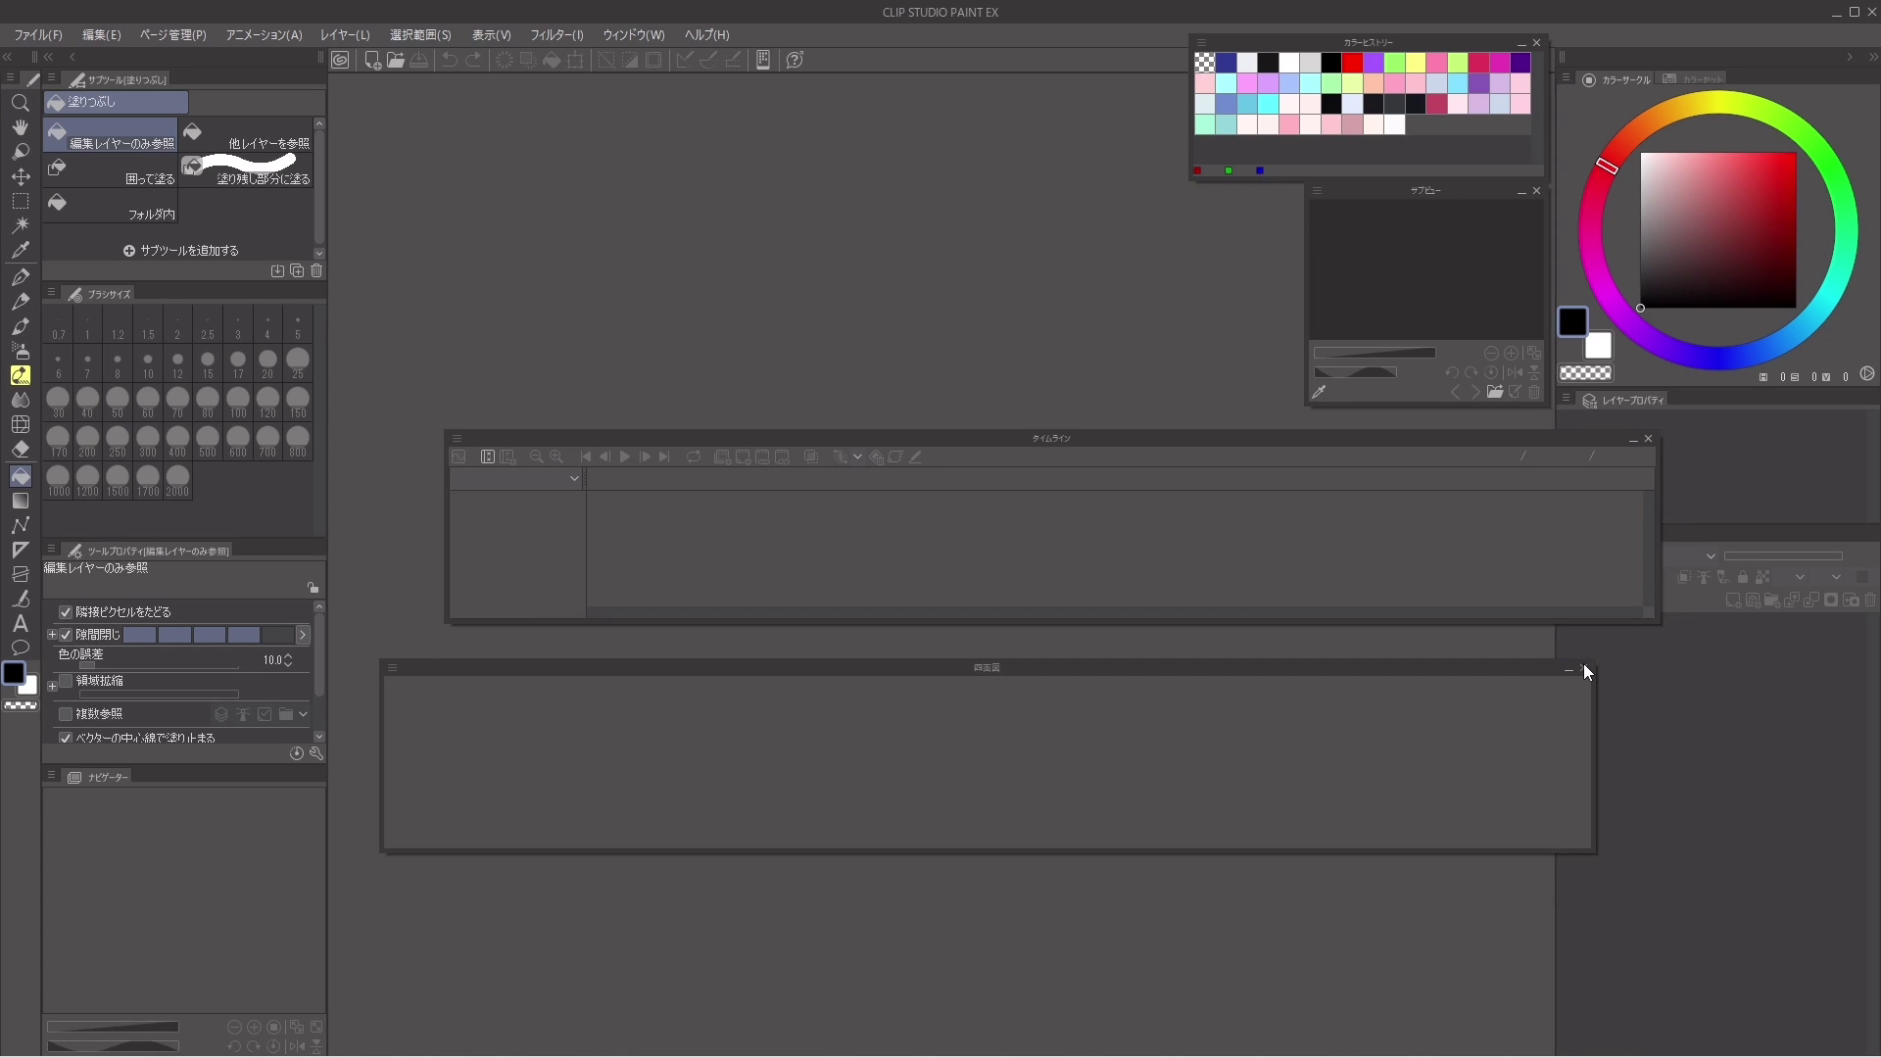
left_click(1584, 670)
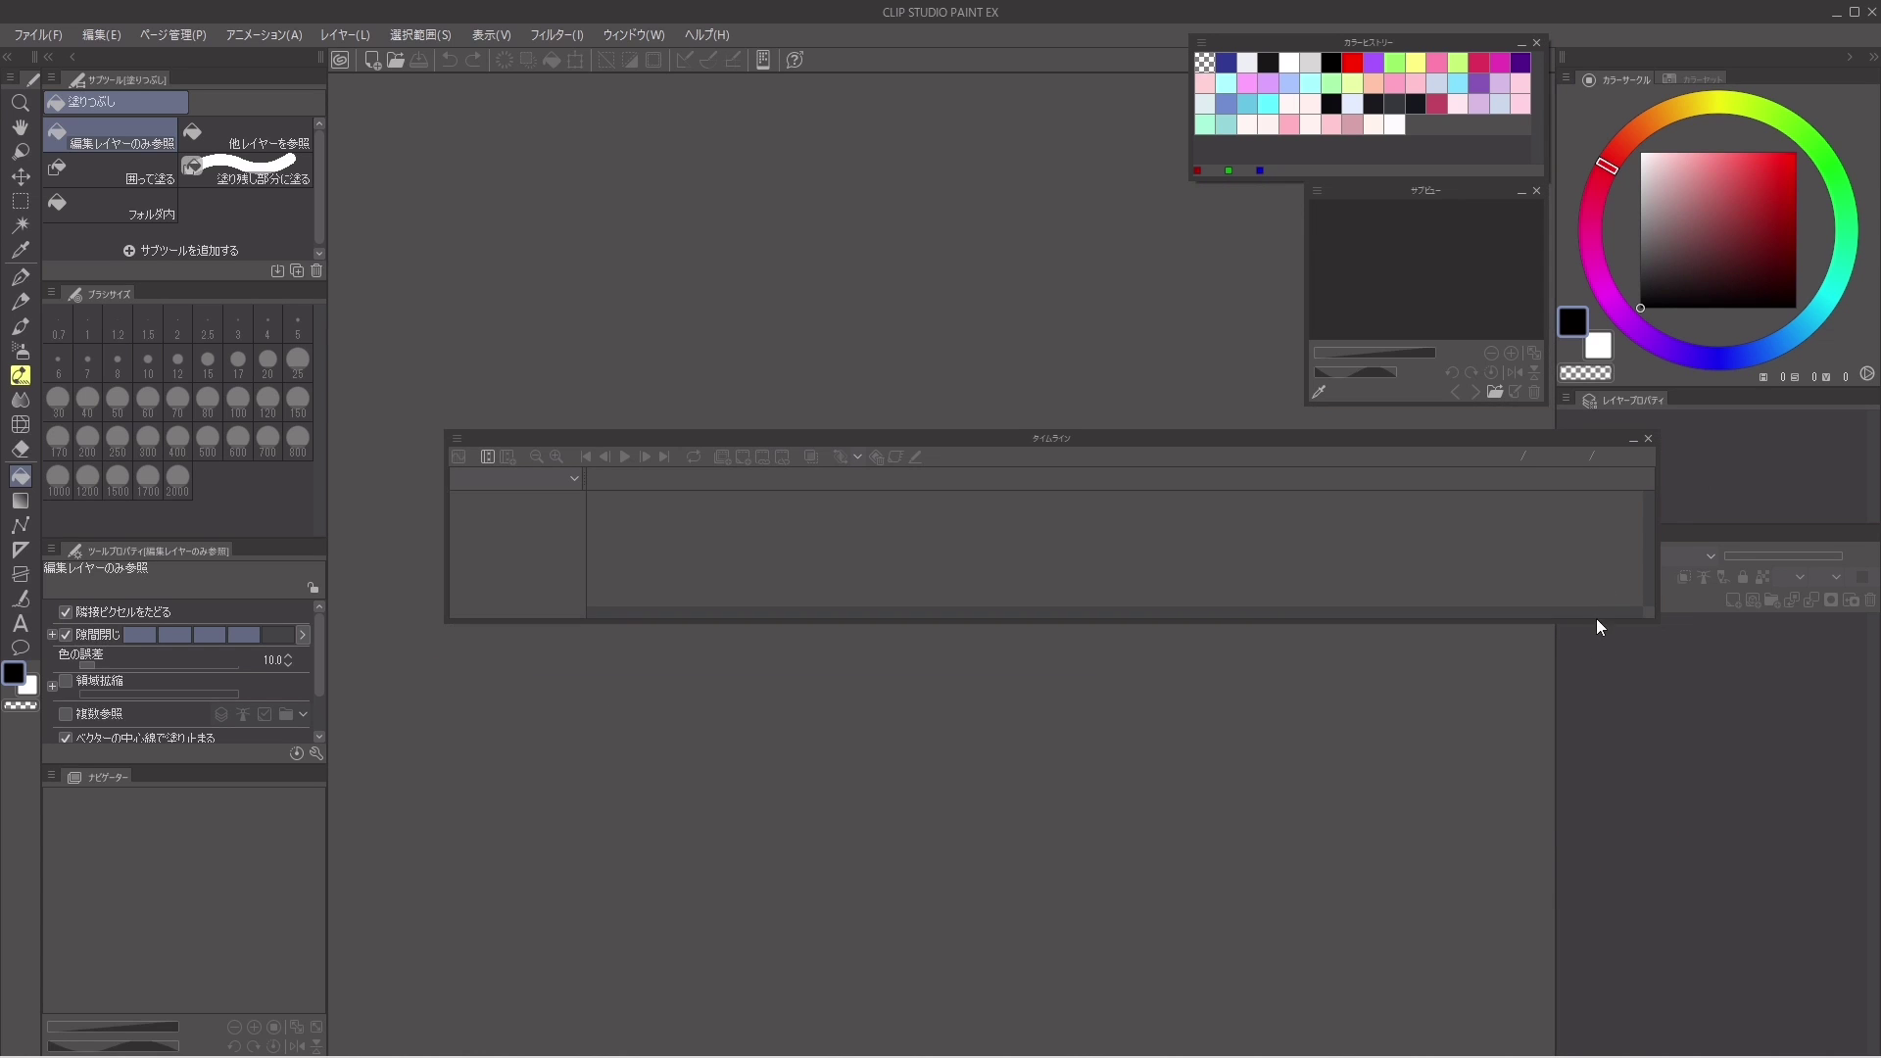
left_click(1646, 437)
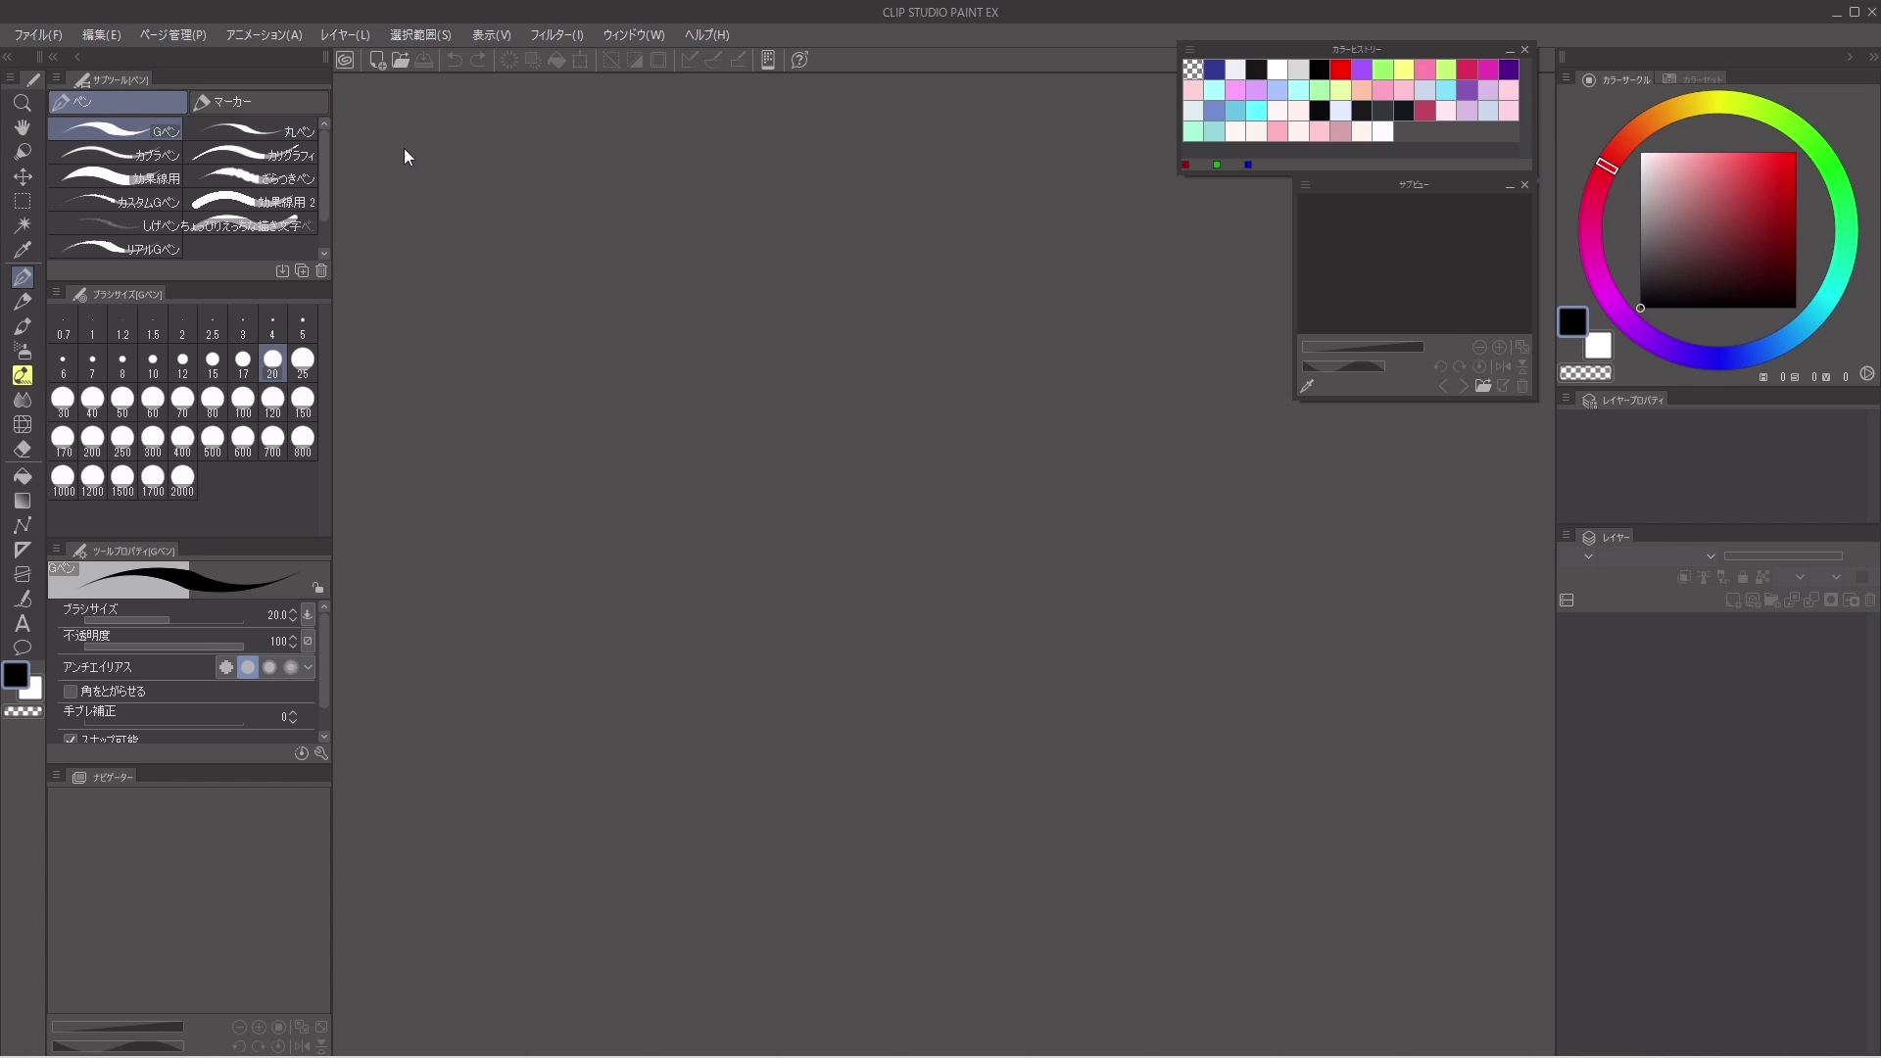
Step: In 環境設定, set the 長さの単位 under 定規・単位 to mm
left_click(57, 36)
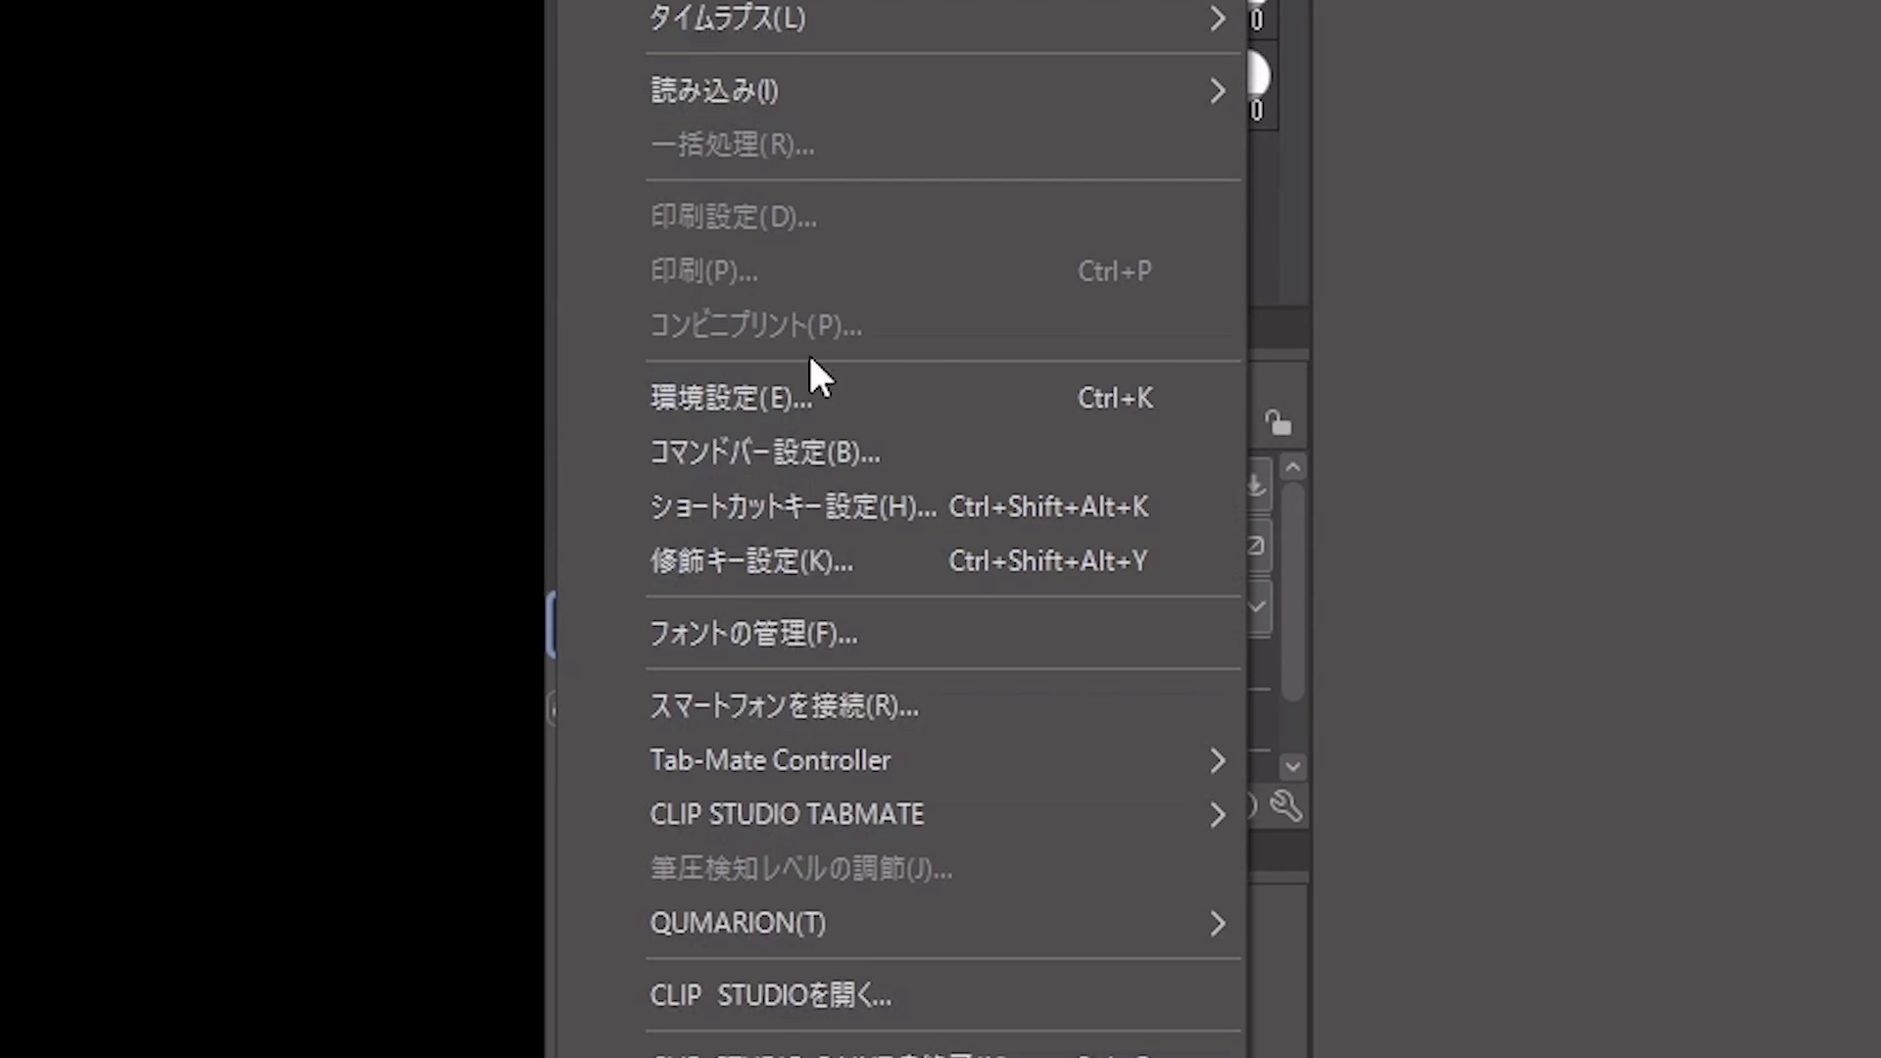
left_click(882, 387)
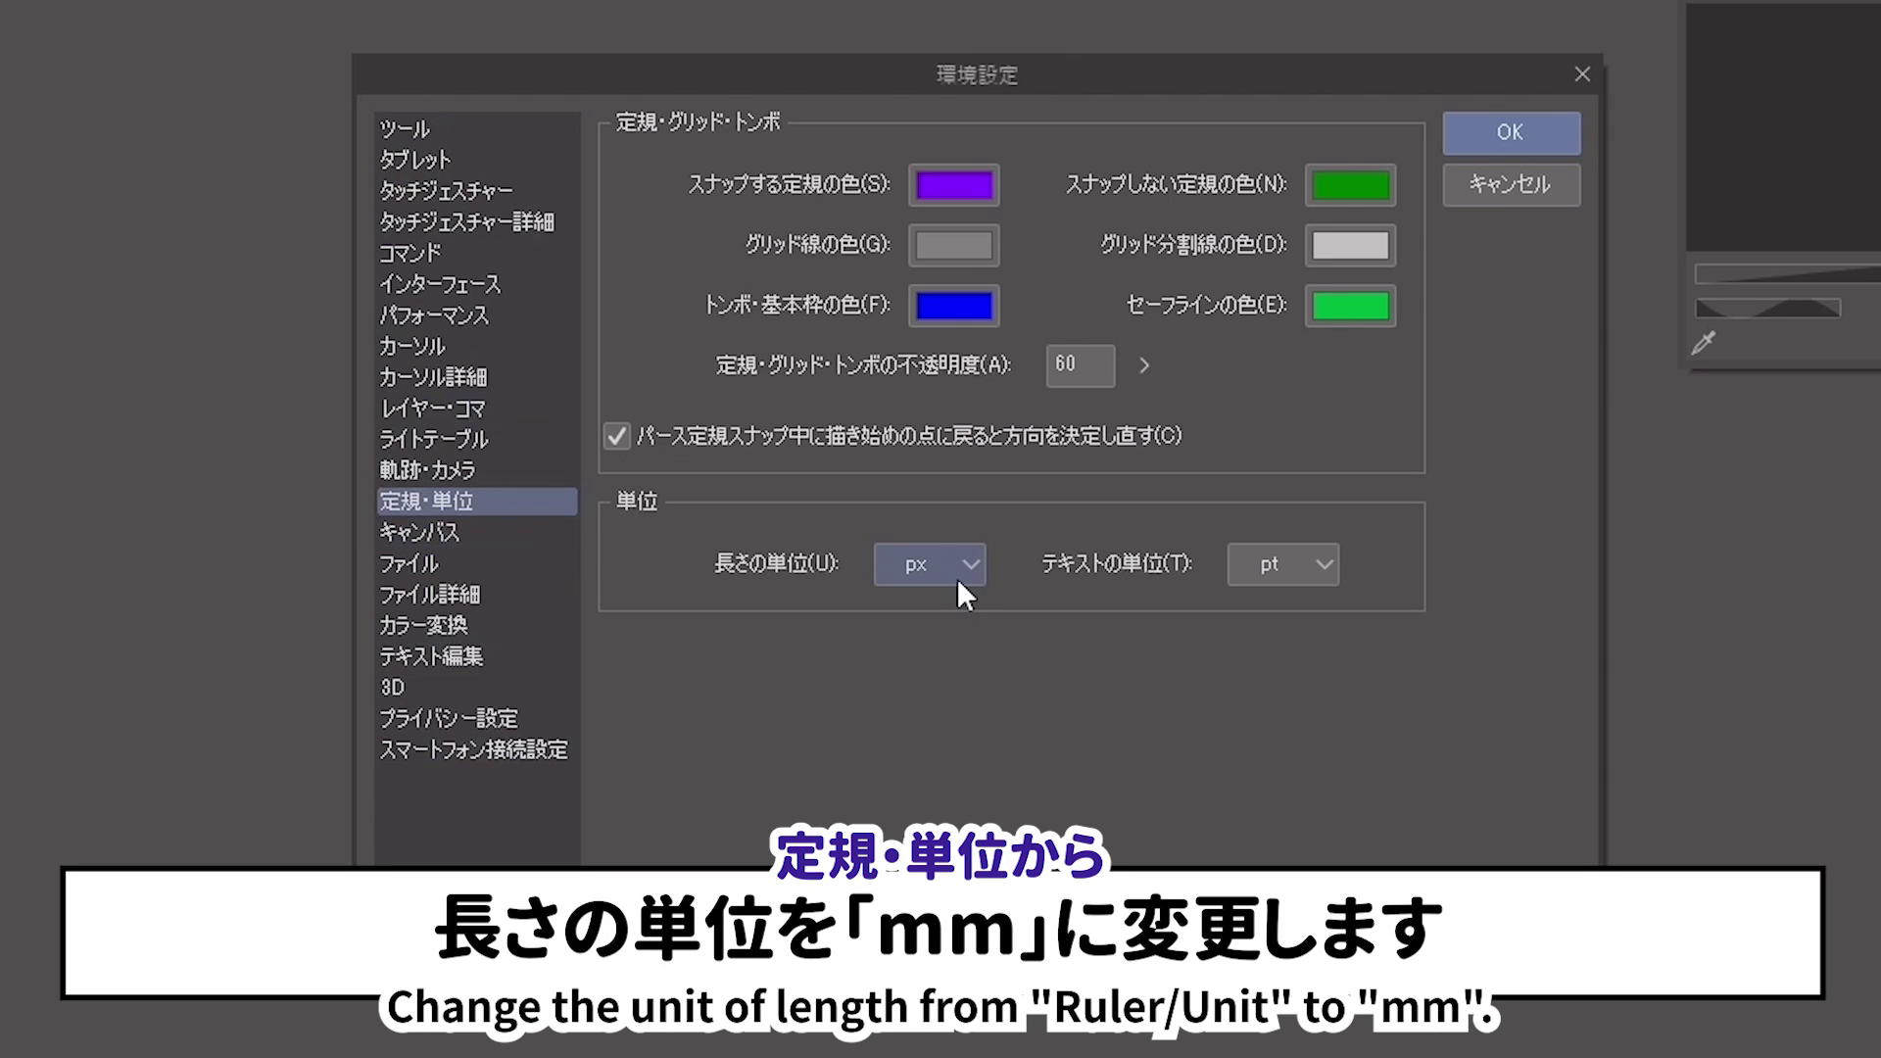
left_click(972, 564)
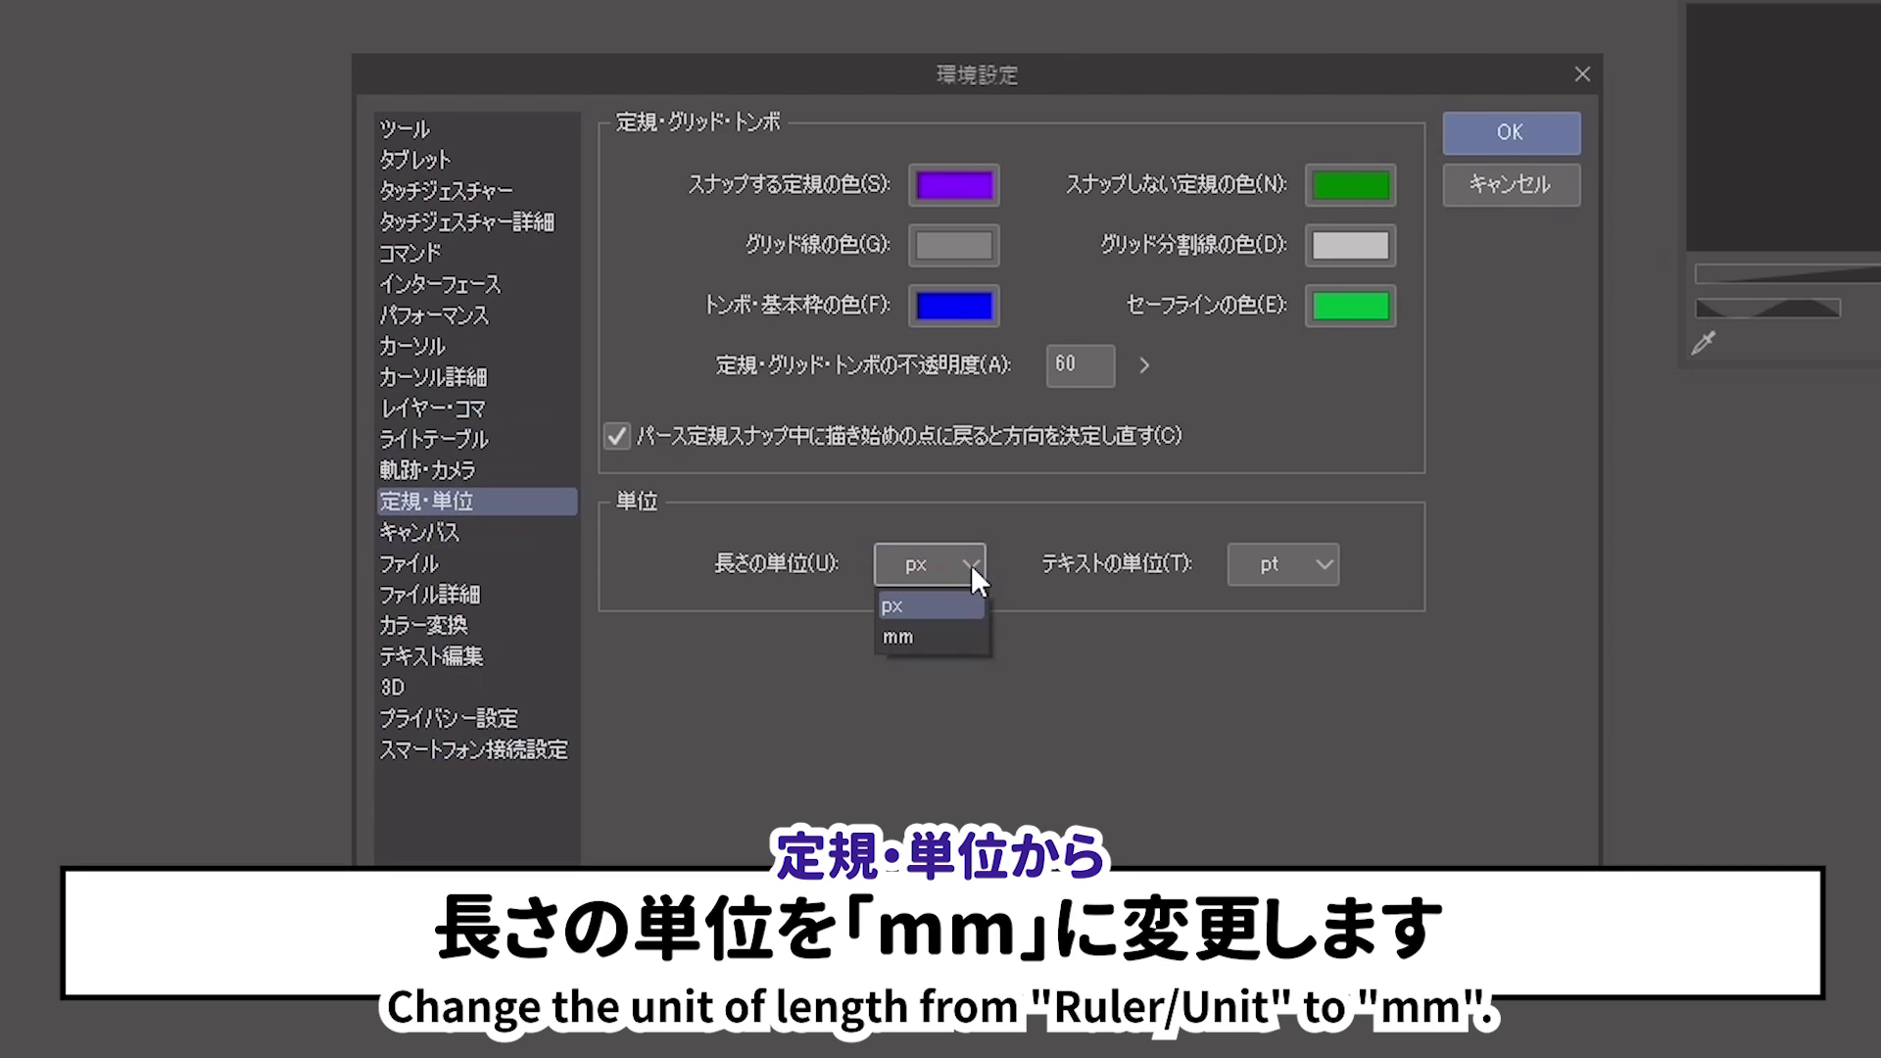
left_click(948, 635)
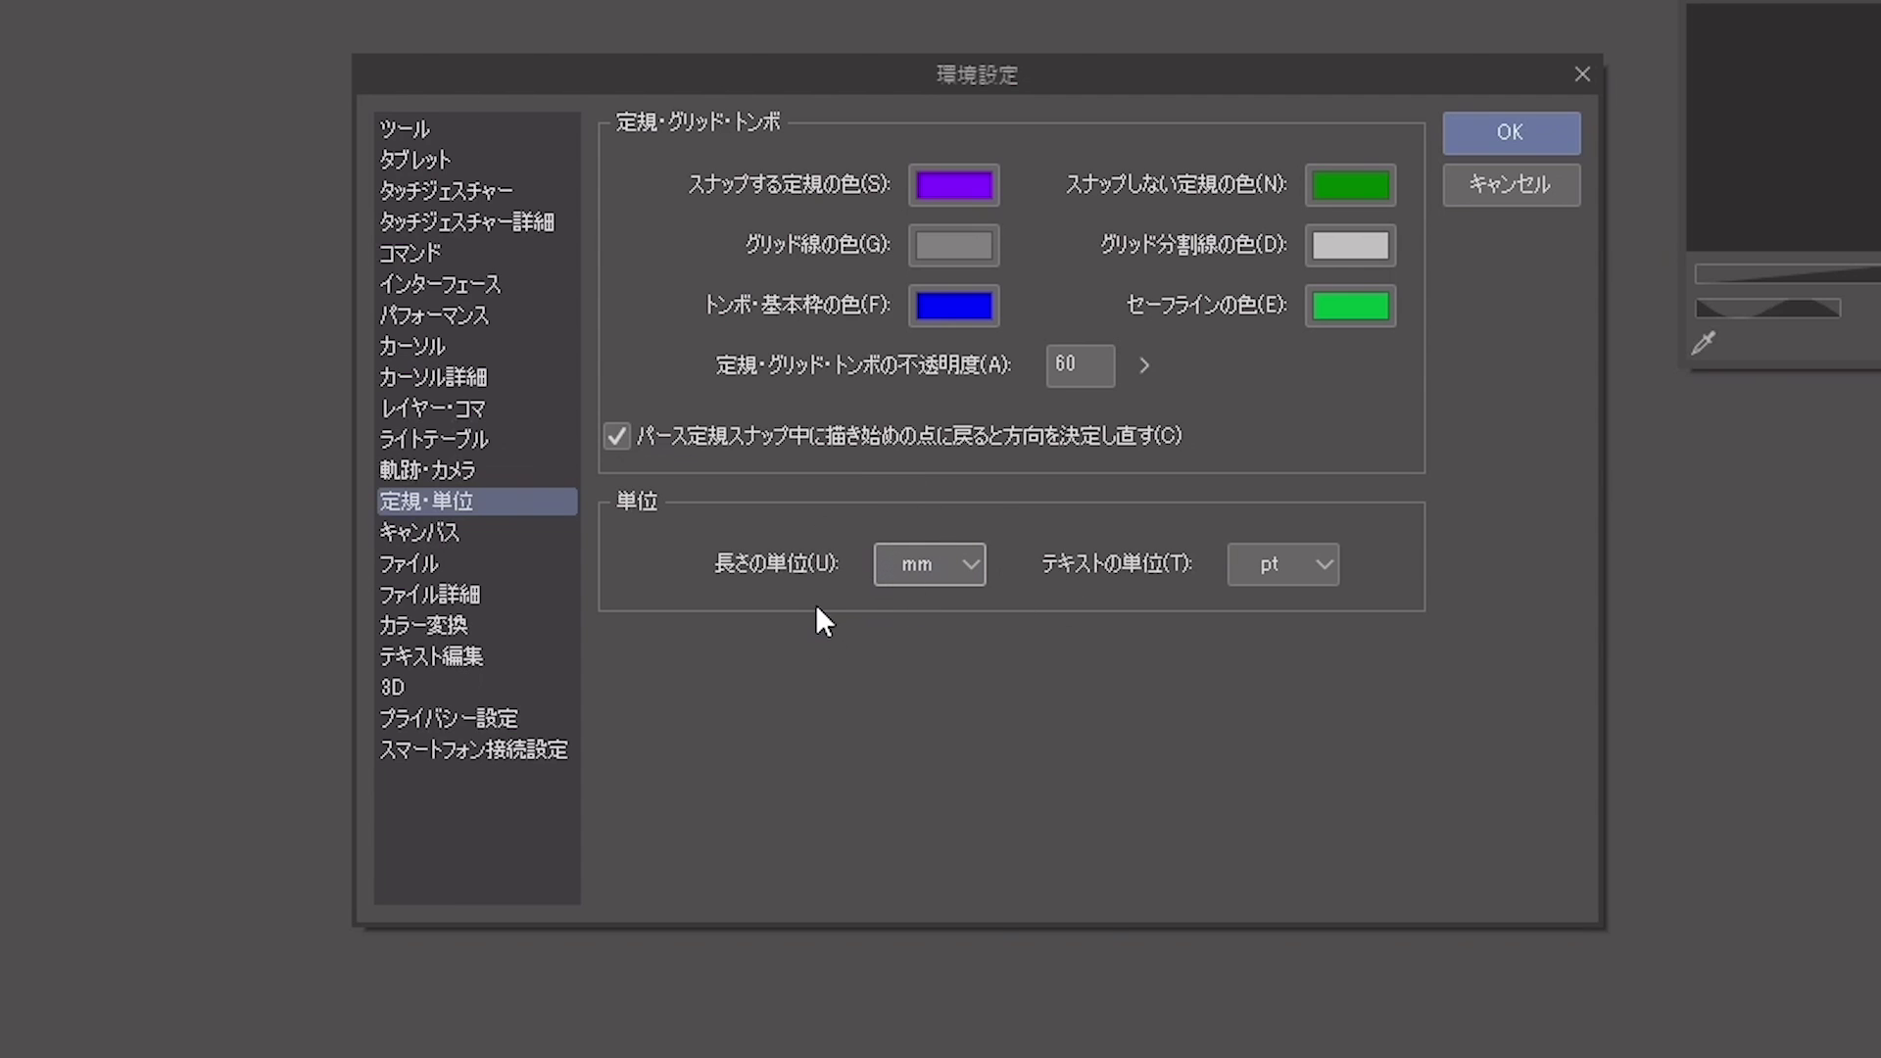
left_click(896, 565)
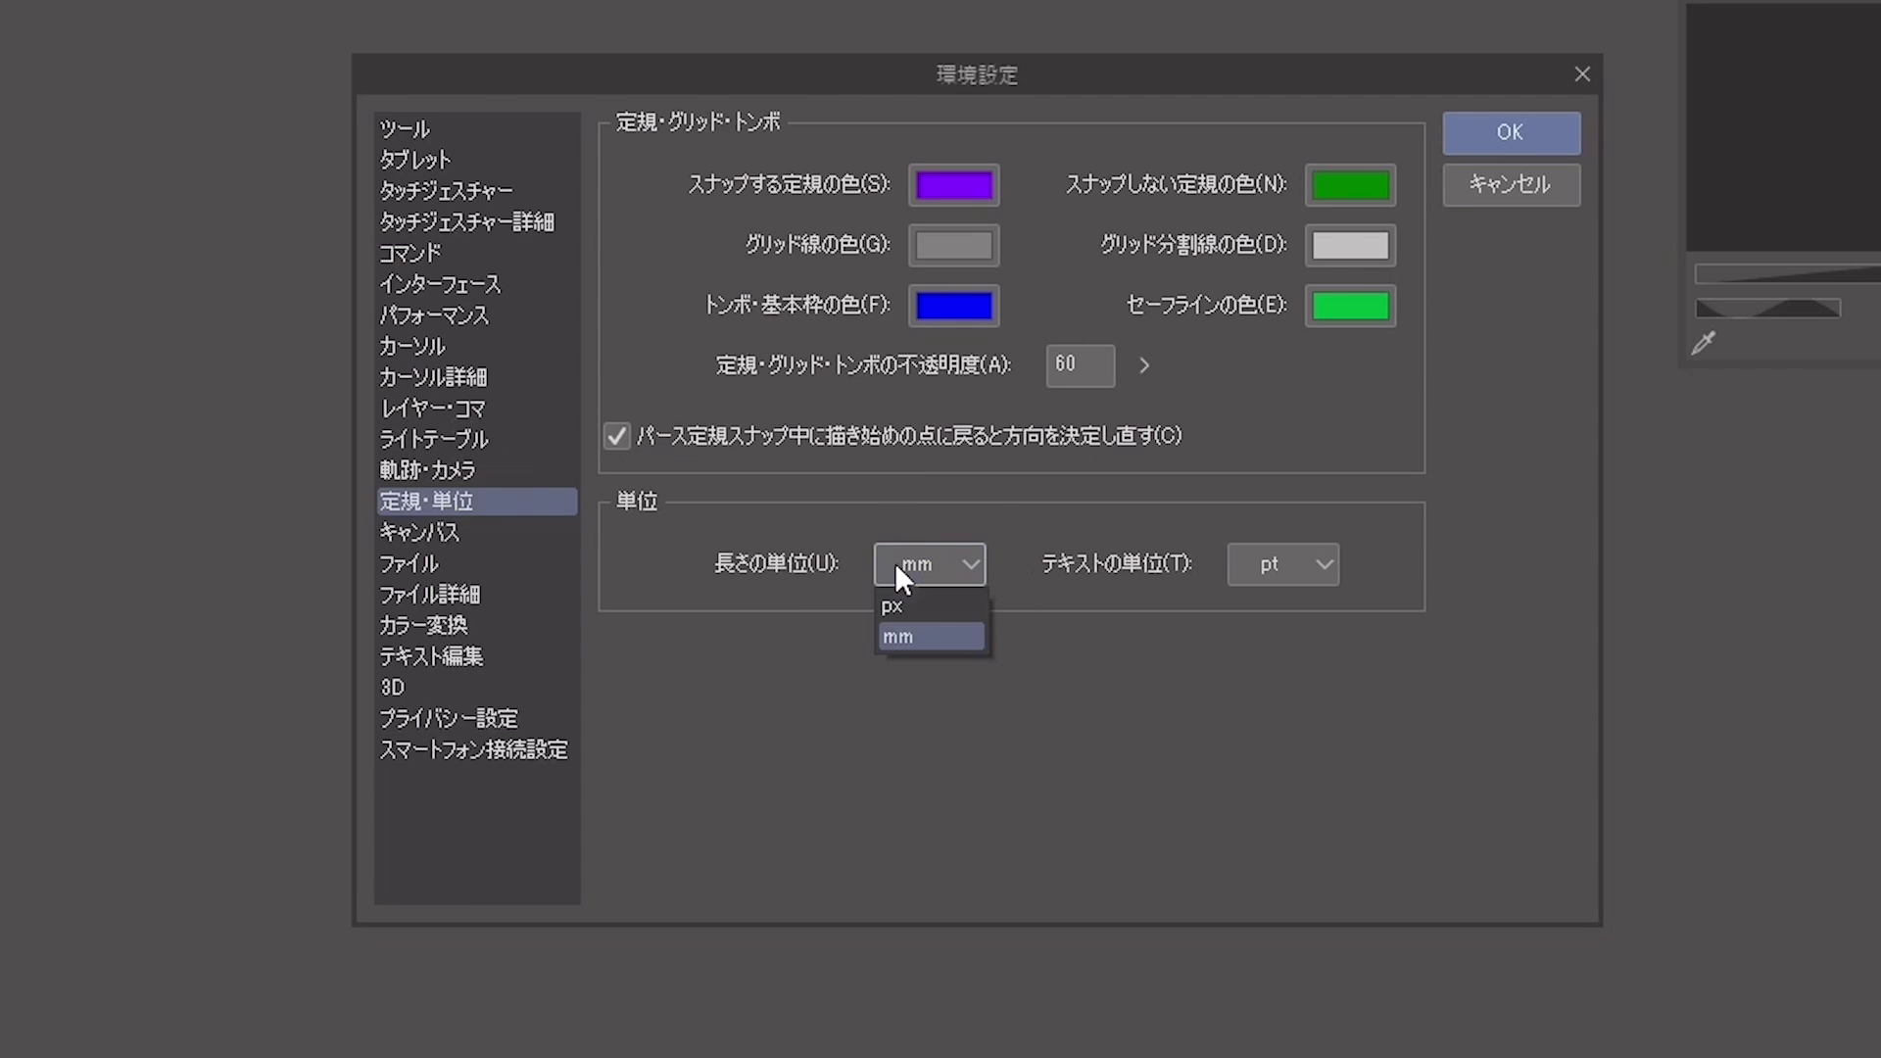
left_click(950, 644)
Step: Under カーソル形状, use ブラシサイズ for ブラシ系カーソル, 十字 for 図形系カーソル and 照準 for 塗りつぶし系カーソル, and apply the preferences
left_click(500, 355)
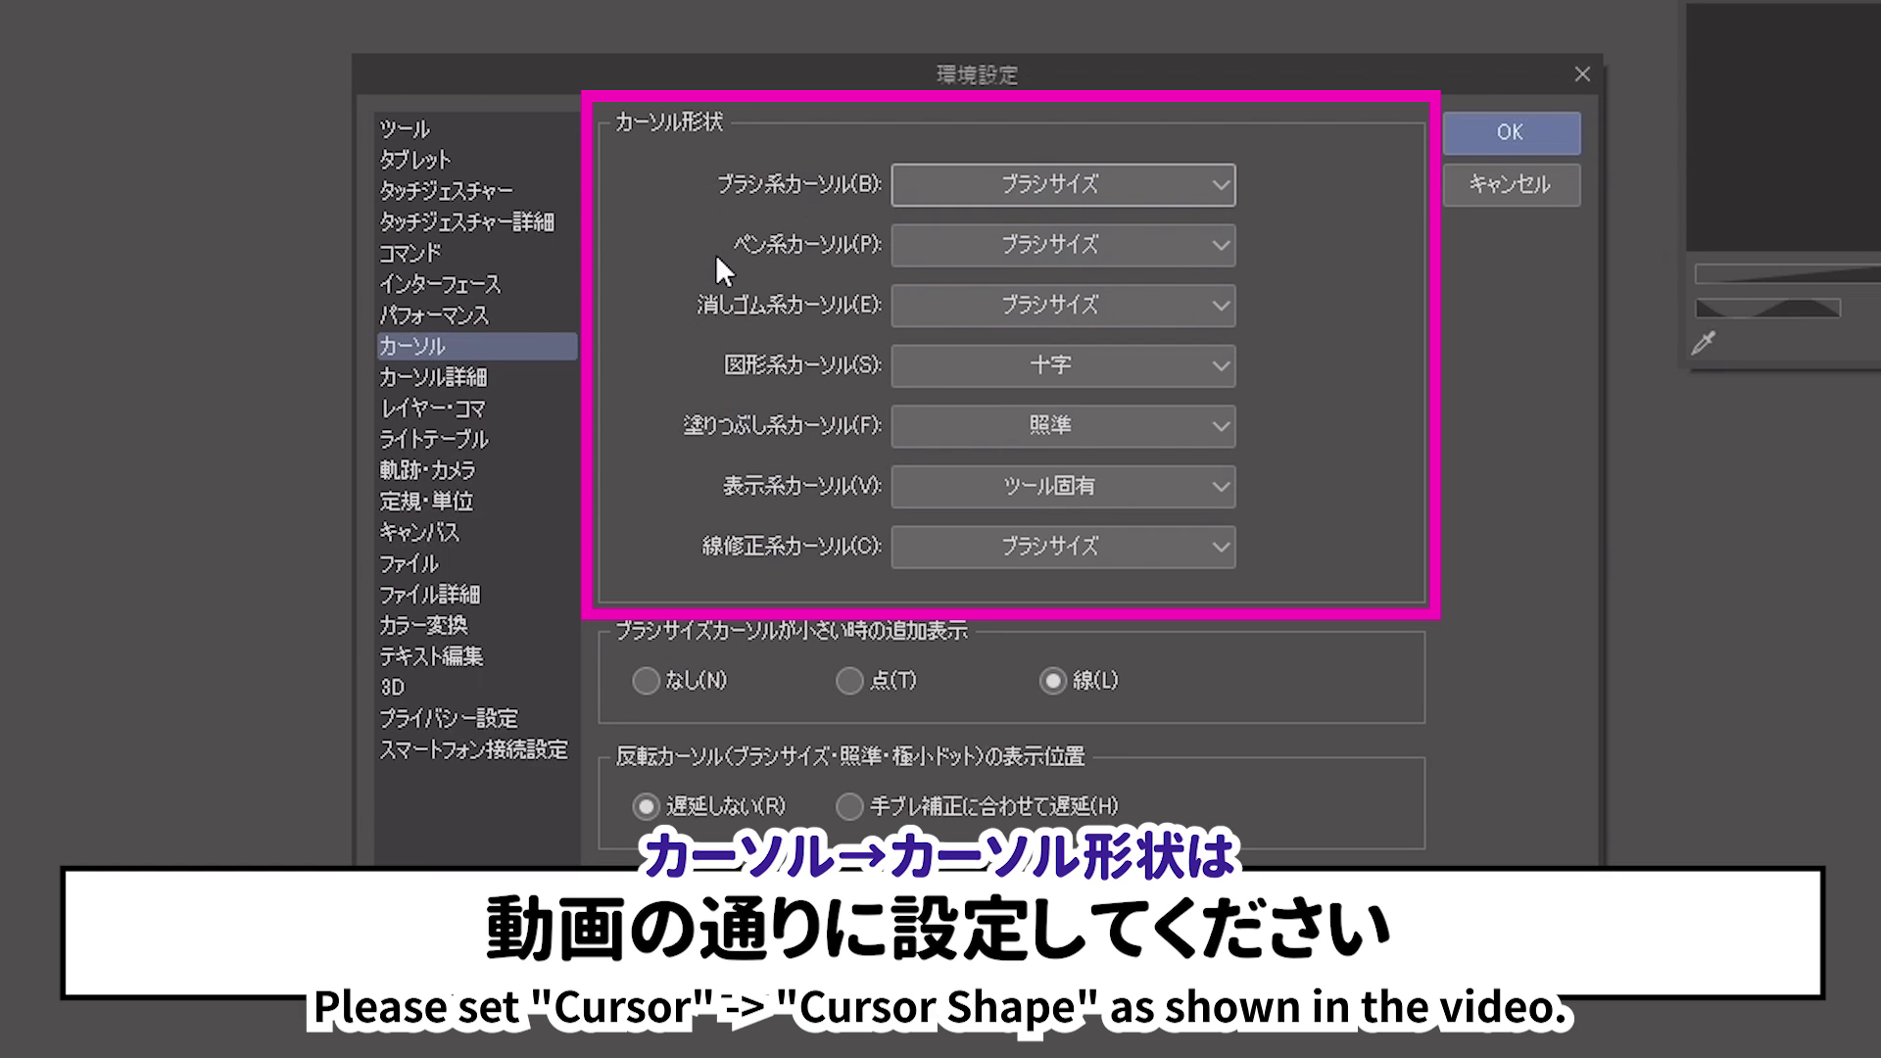
left_click(1168, 184)
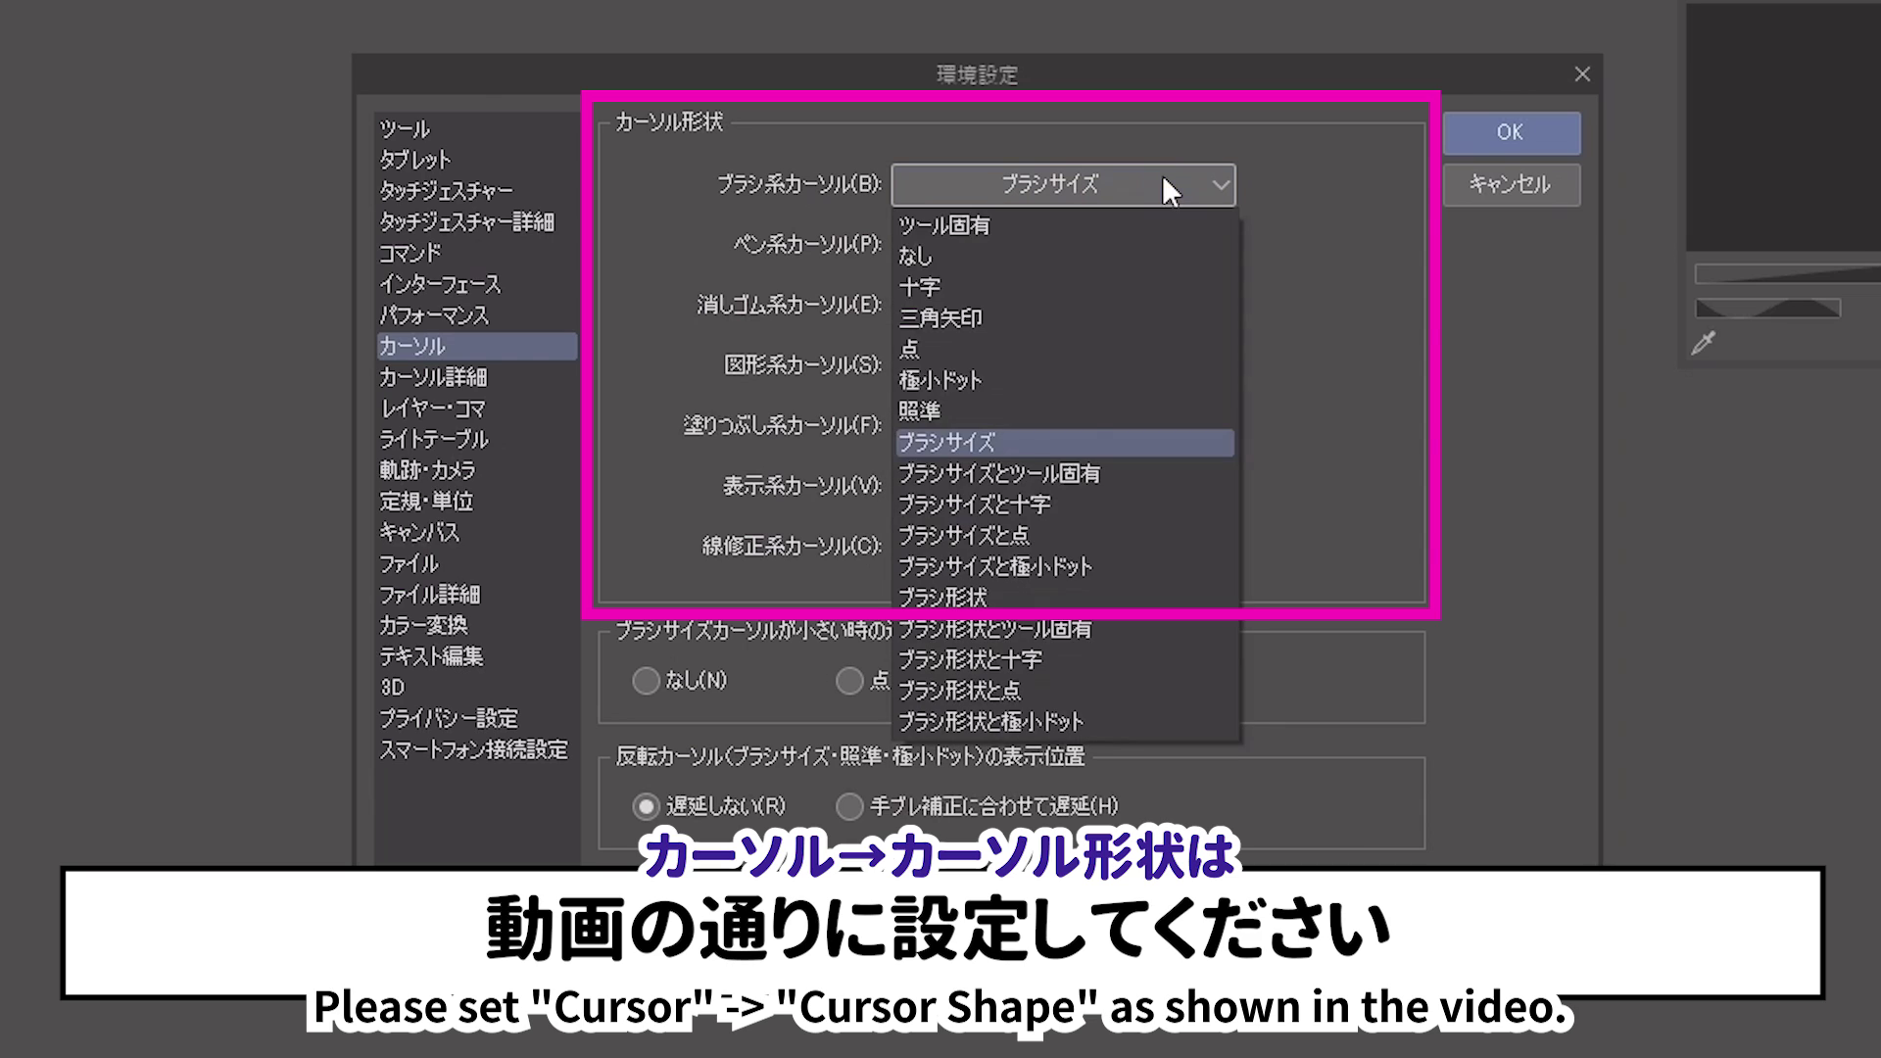
left_click(1091, 441)
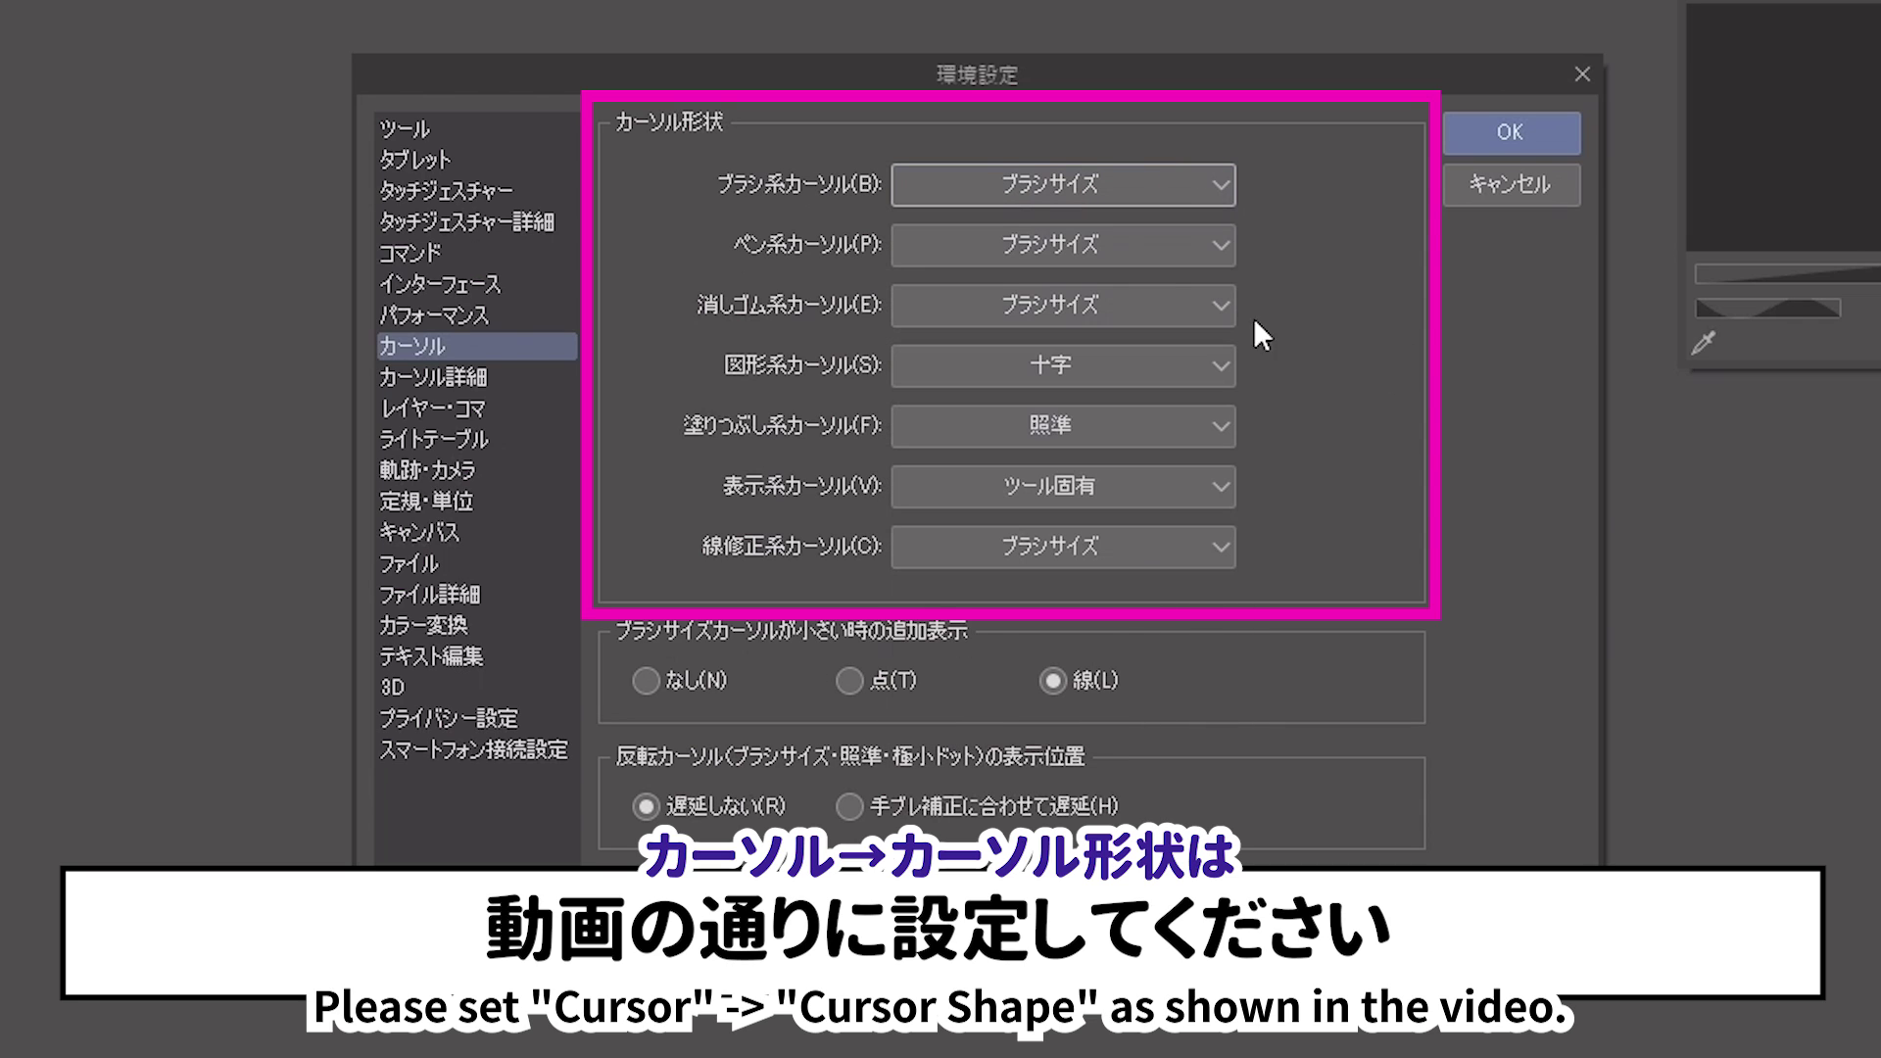
left_click(1138, 366)
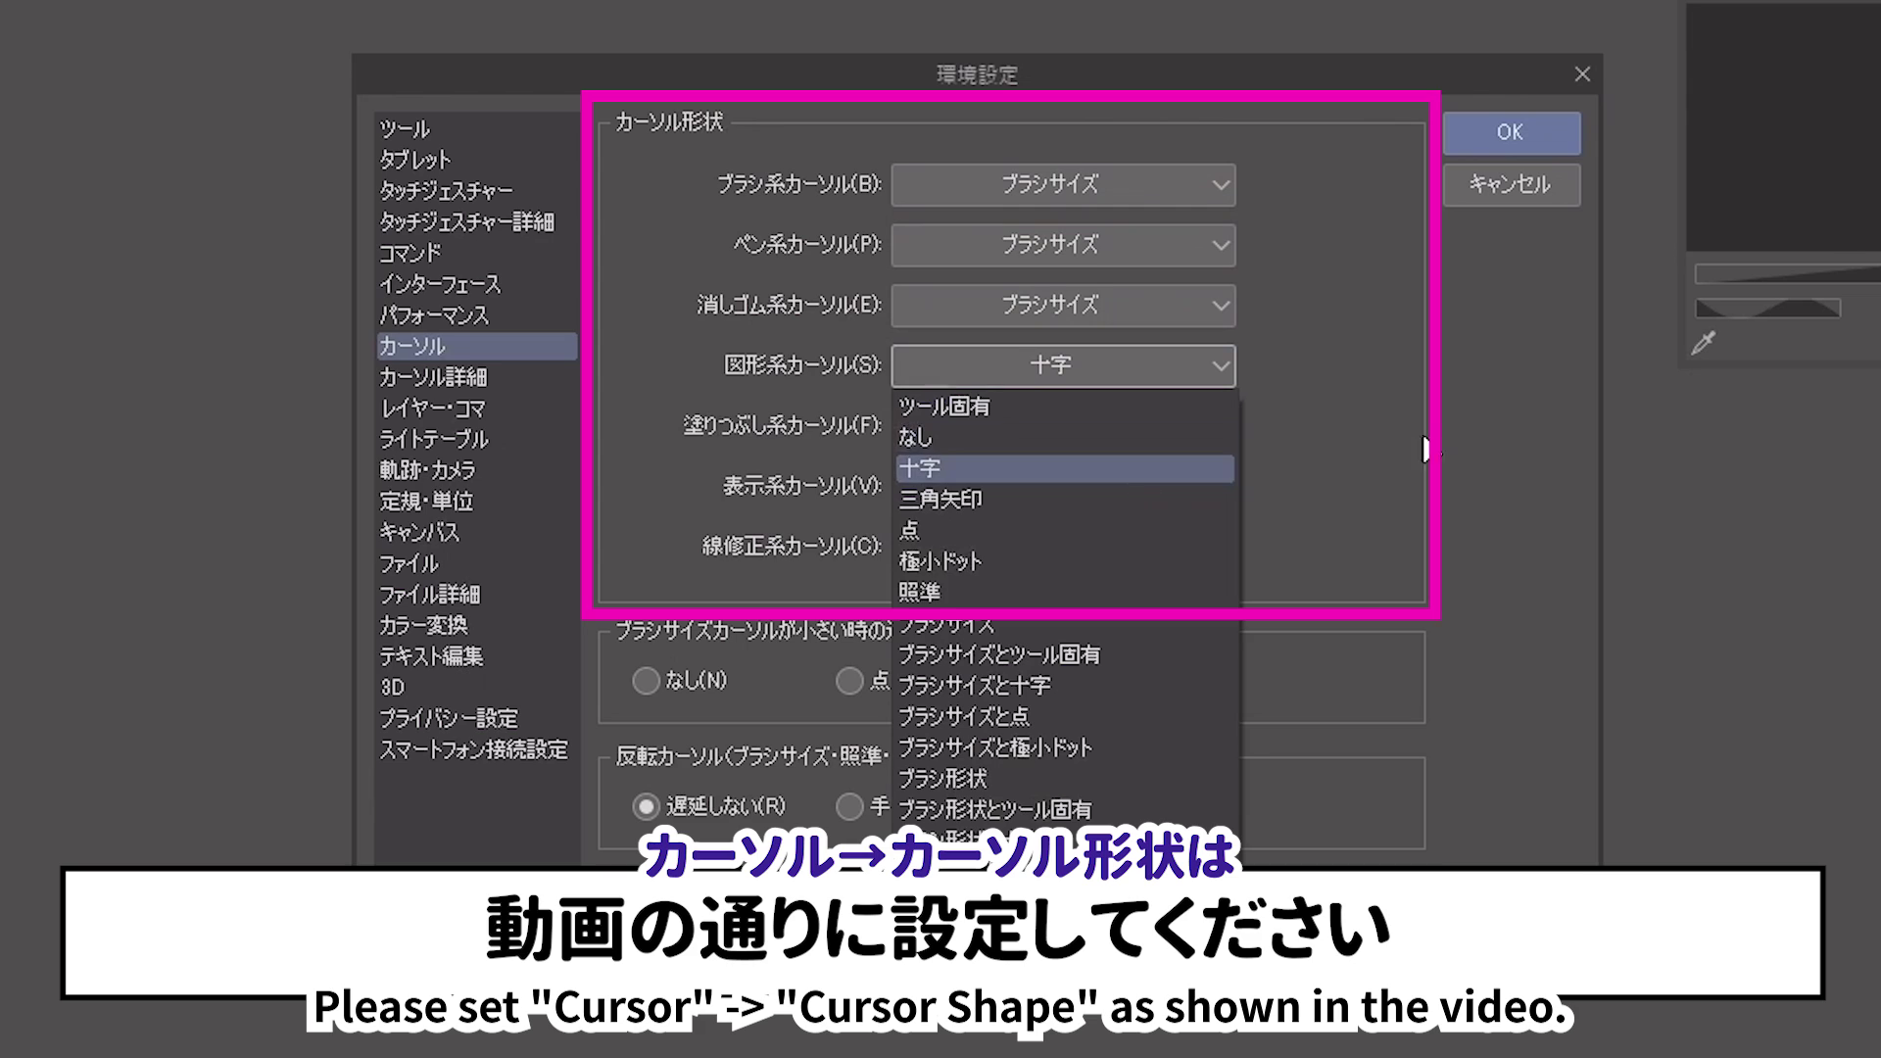
left_click(1425, 448)
left_click(1133, 417)
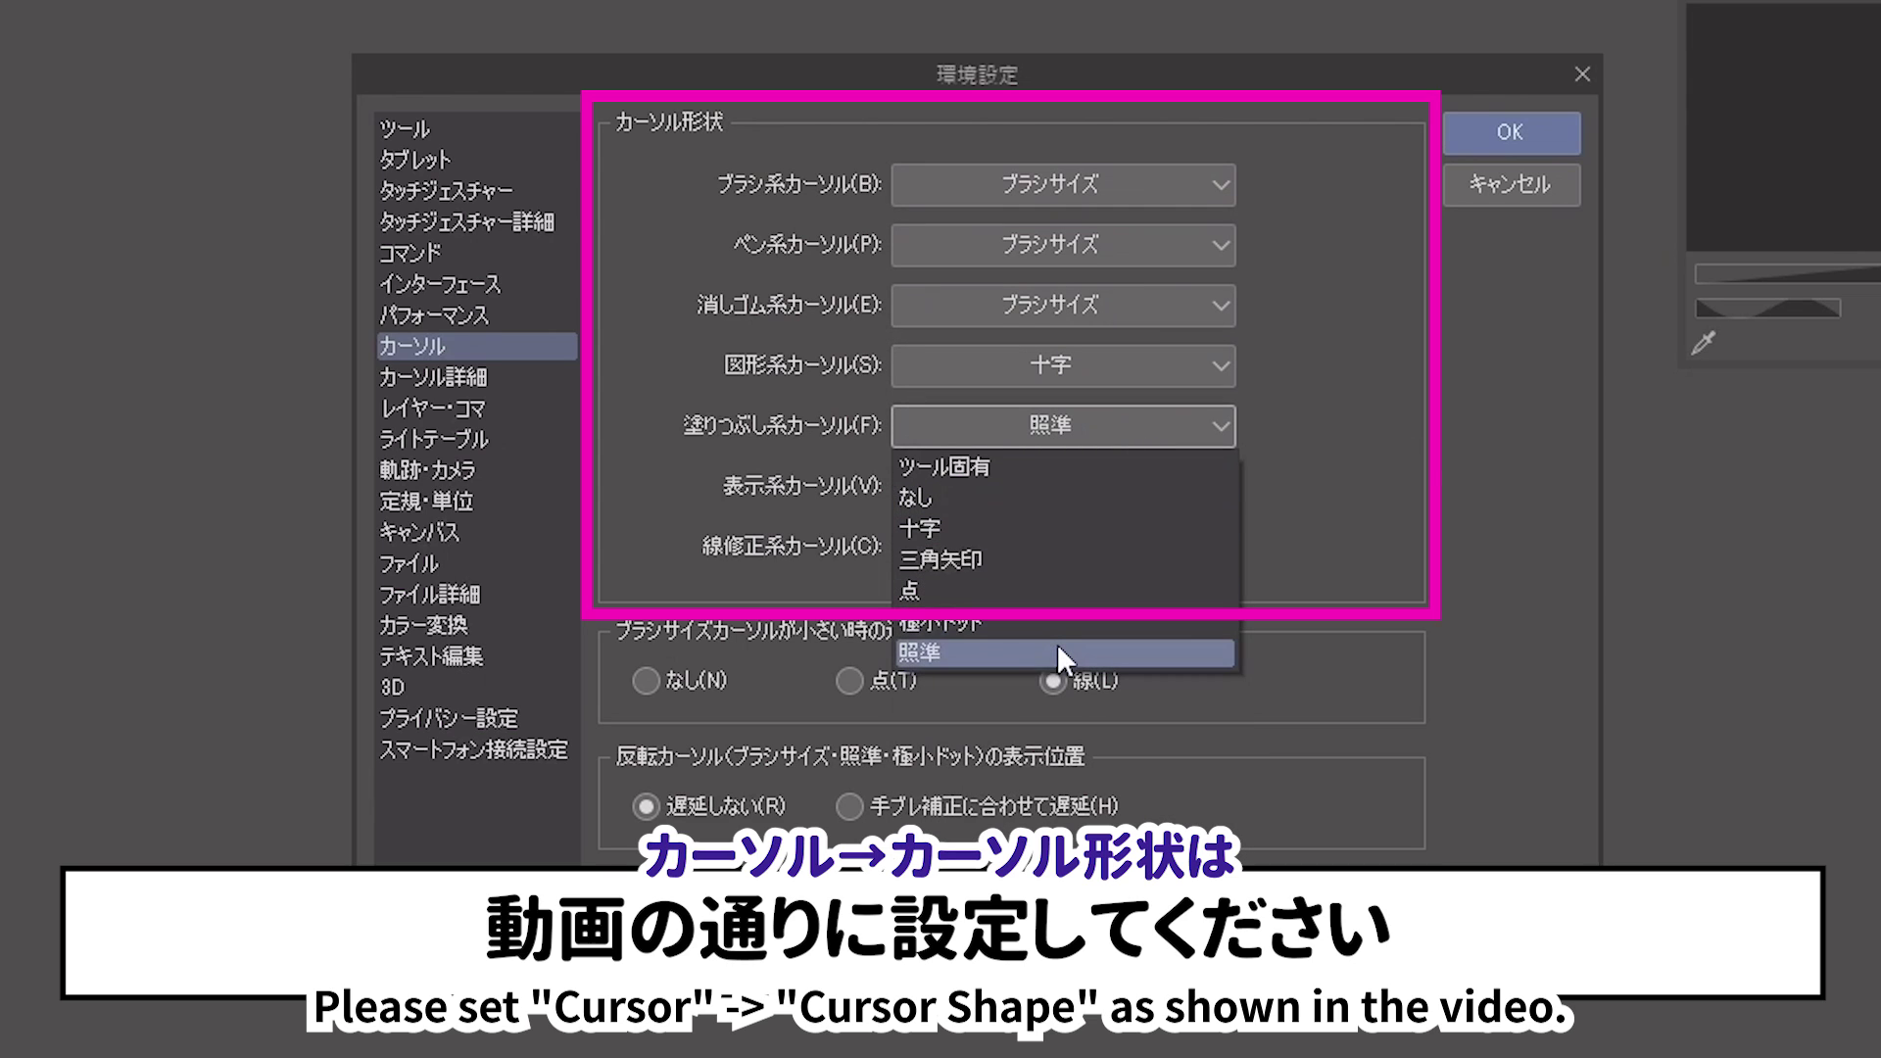
left_click(1544, 485)
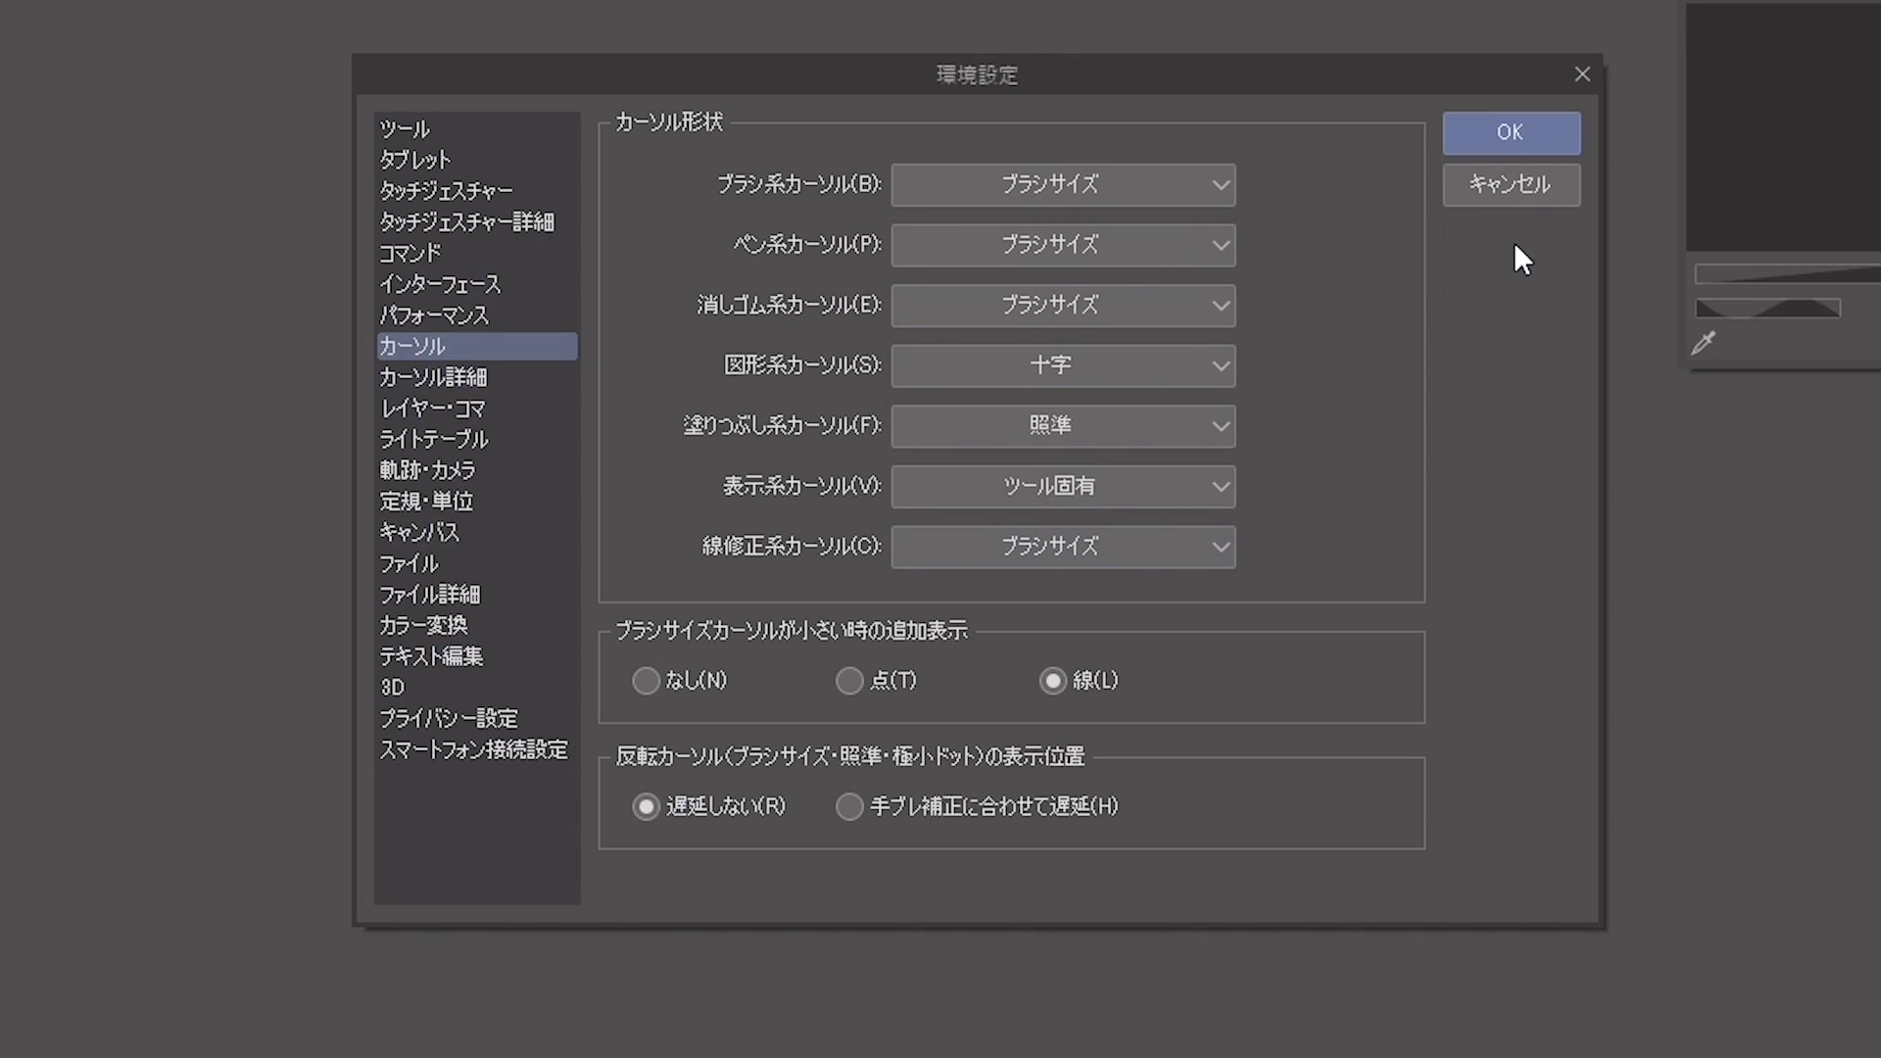
left_click(1552, 140)
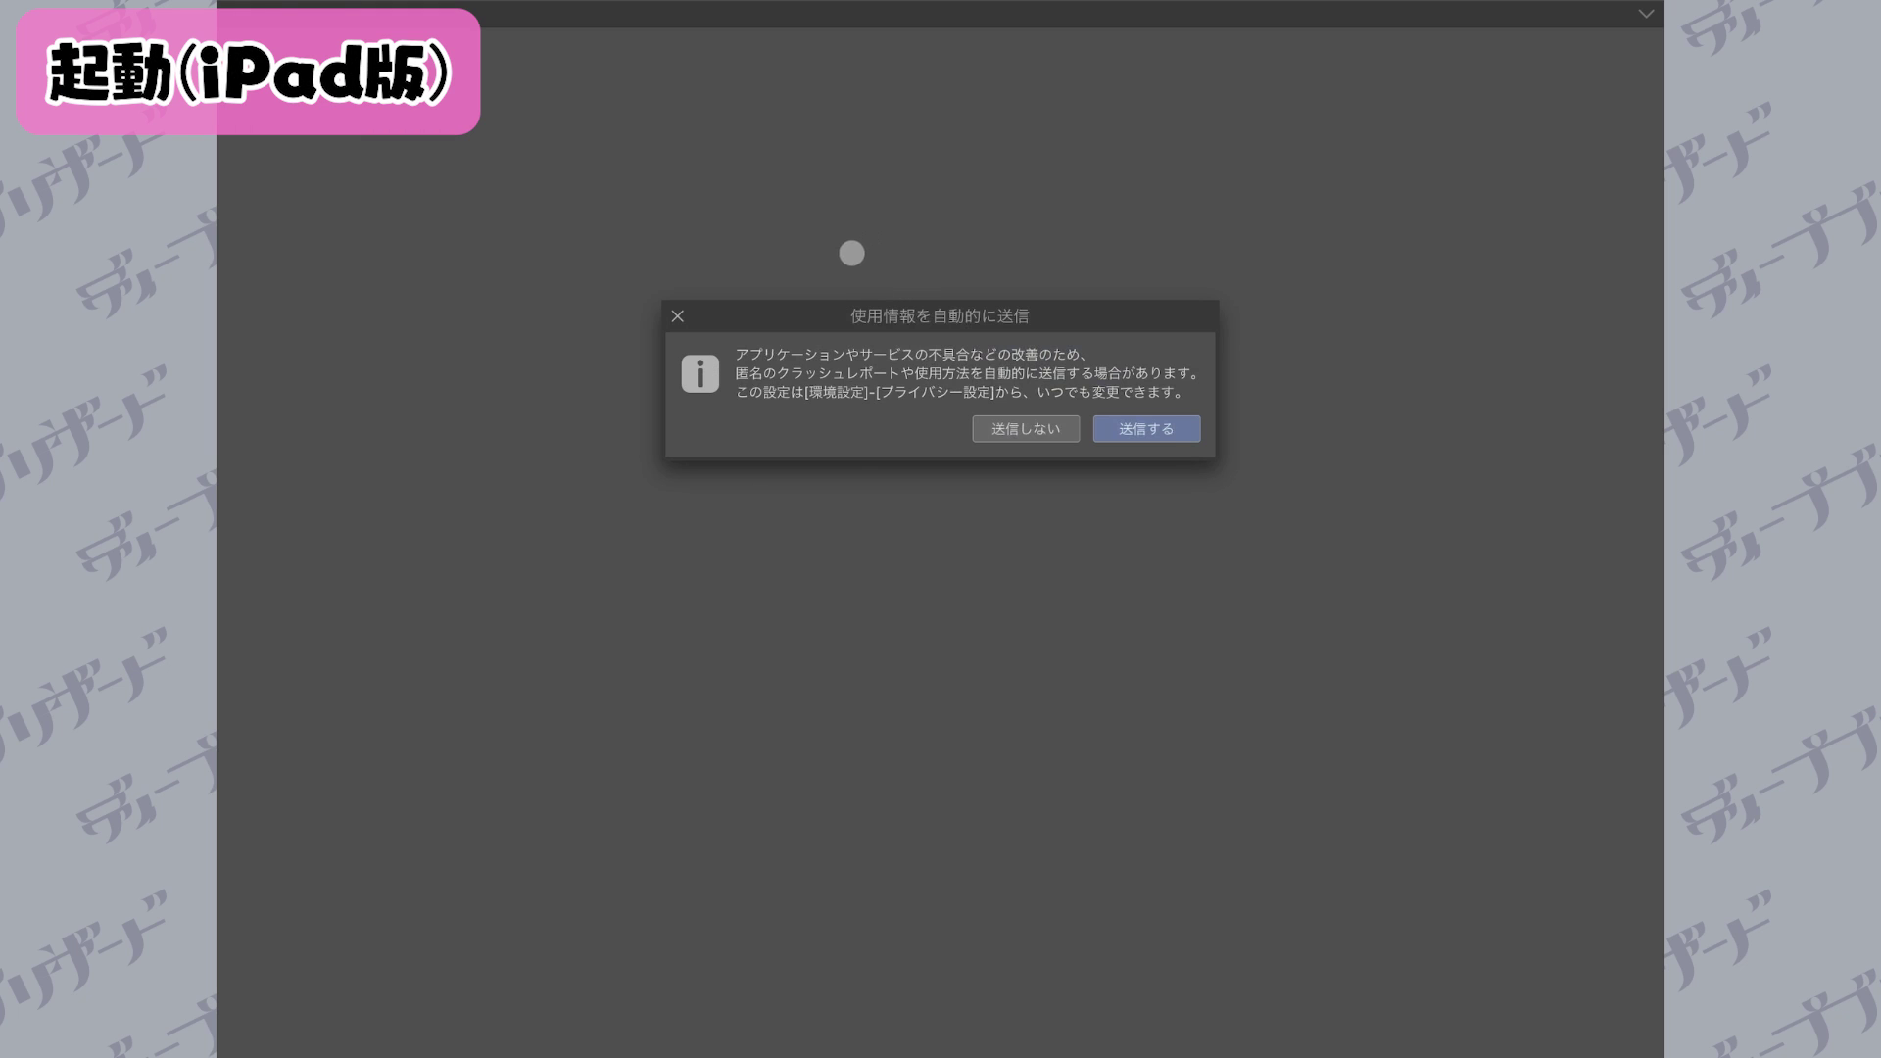
Step: In the iPad version, agree to send usage information, launch the program, and go through and close the イントロダクション pages
left_click(1169, 430)
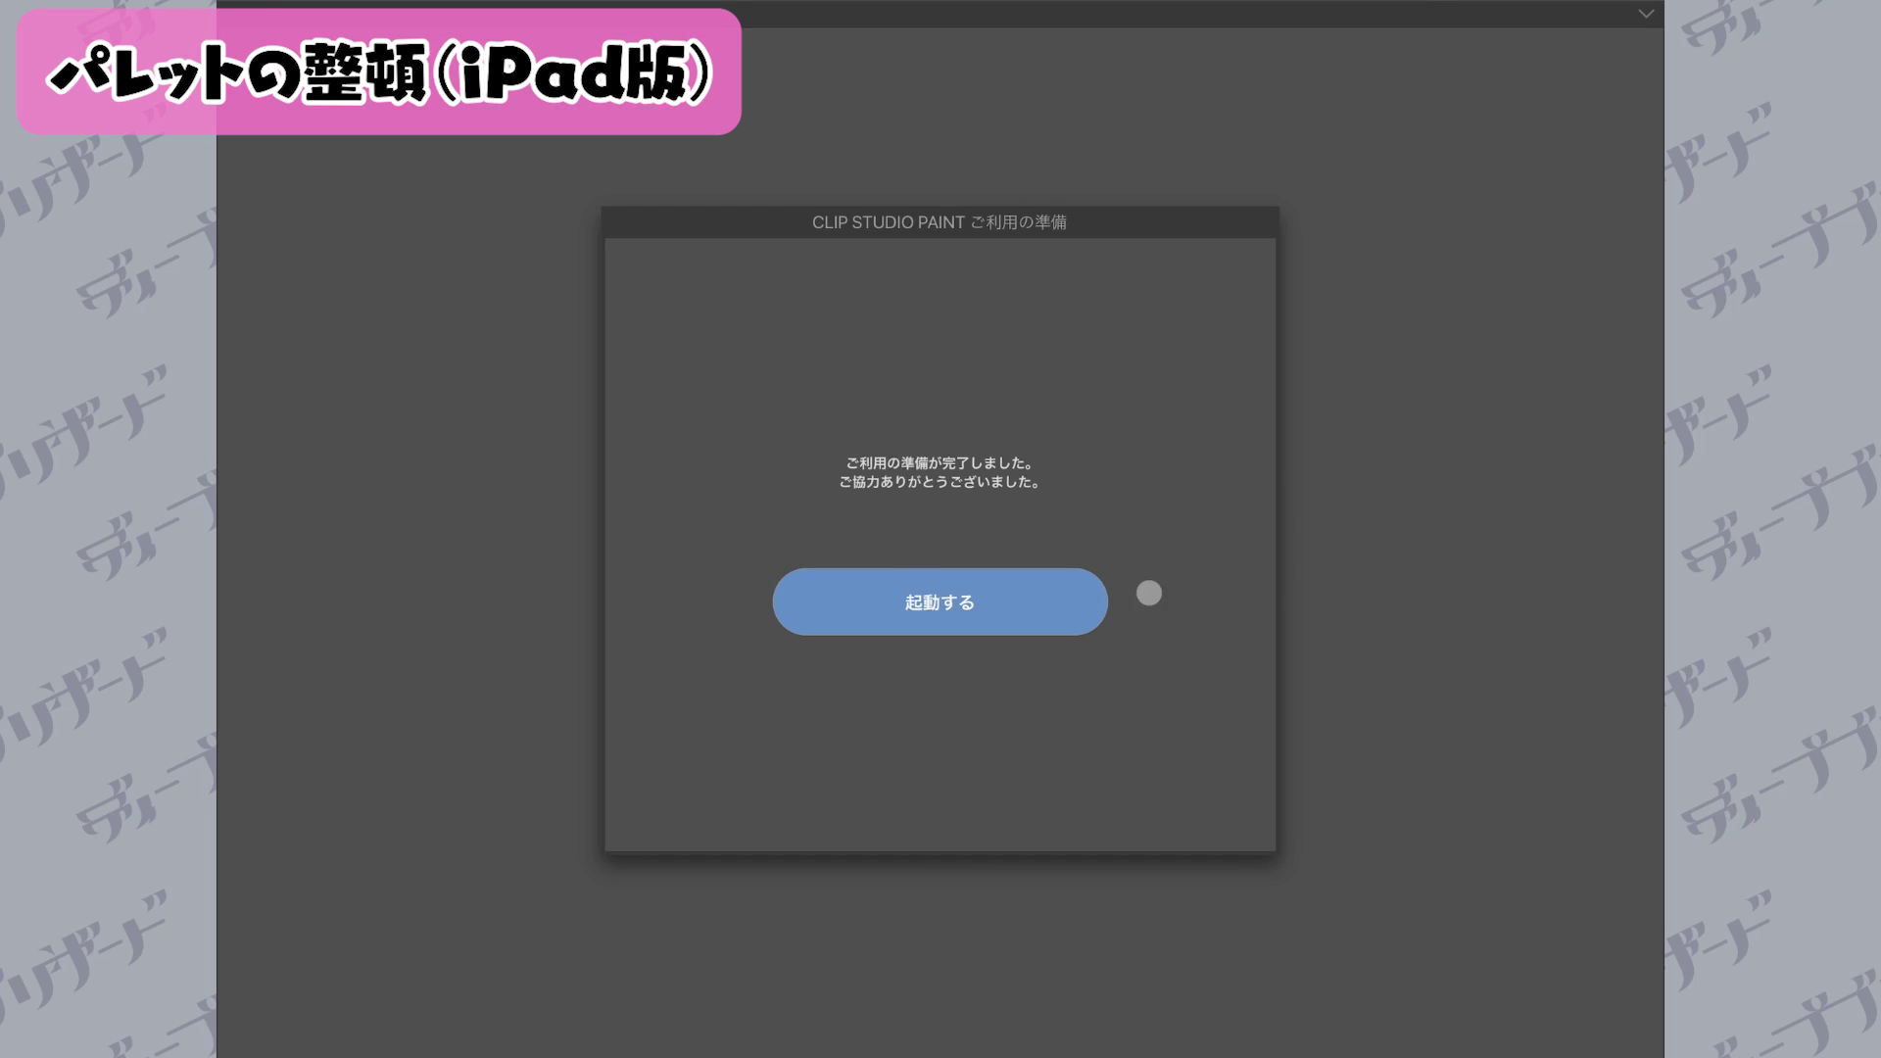
left_click(1088, 601)
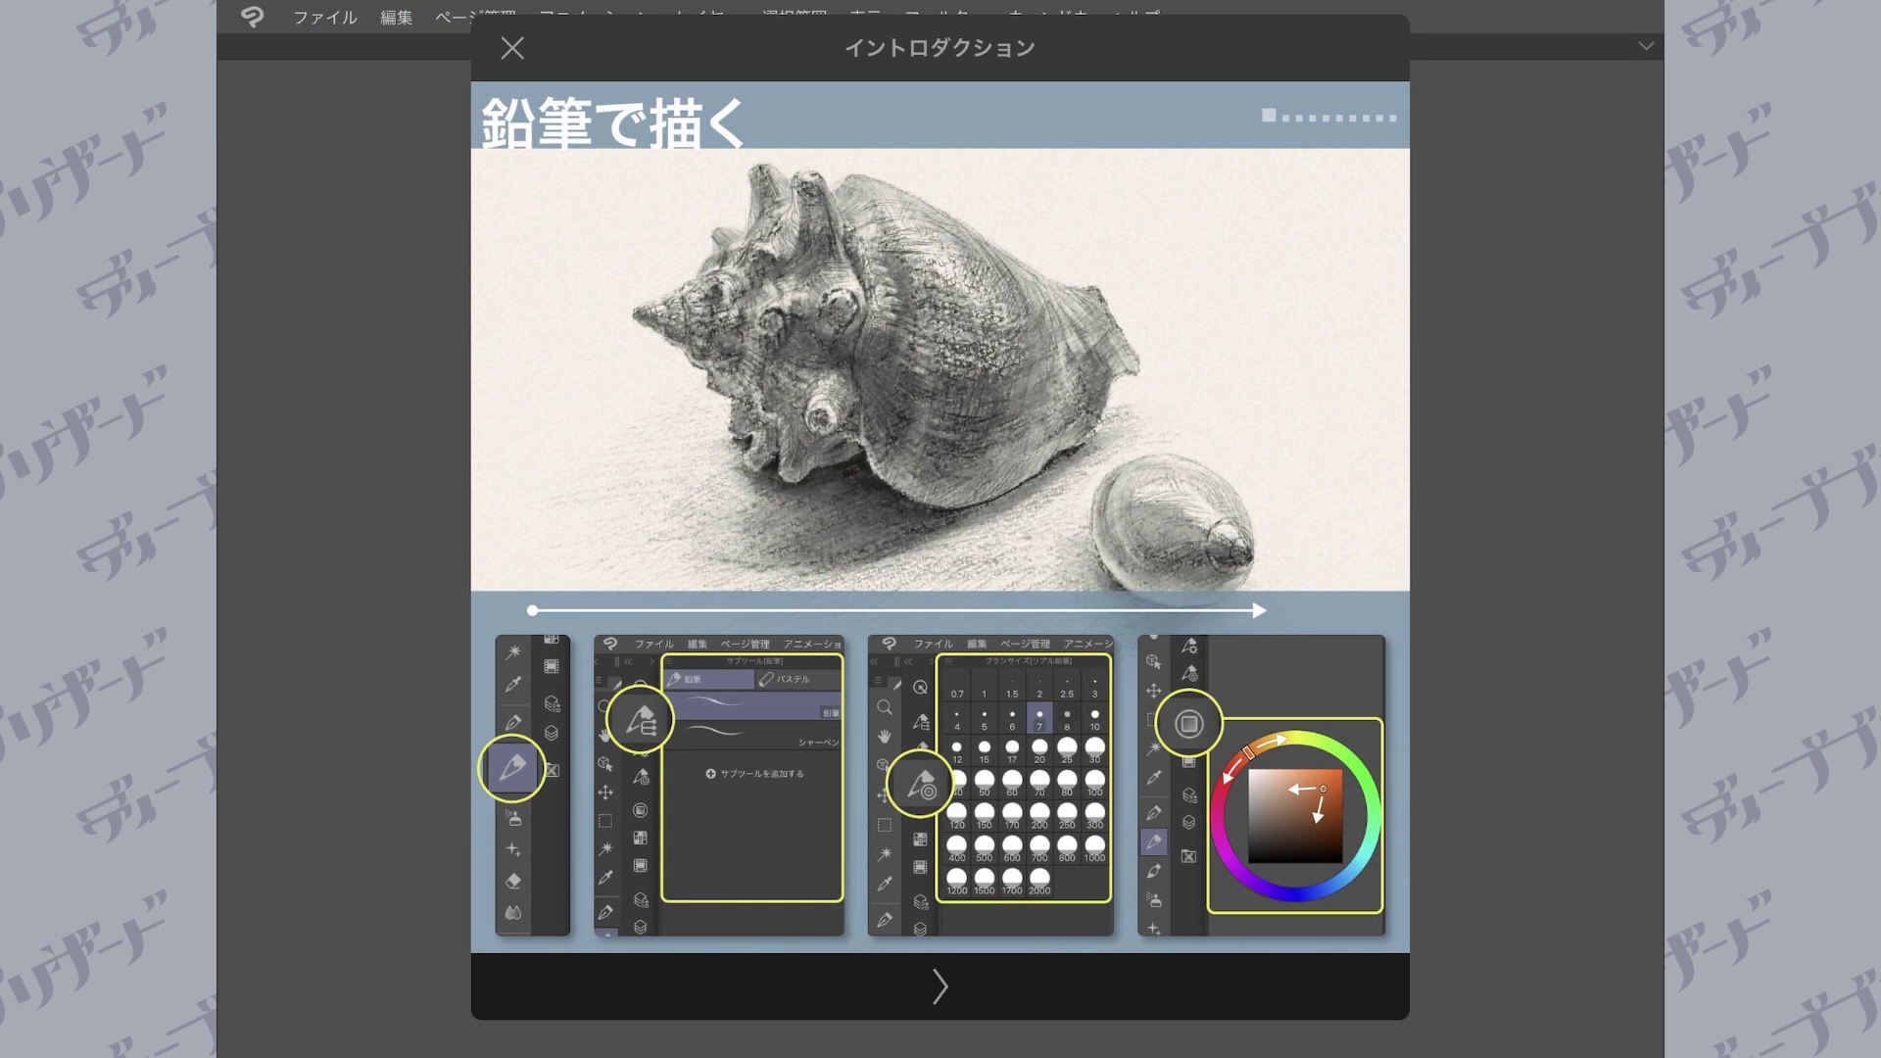
left_click_drag(1127, 456, 862, 461)
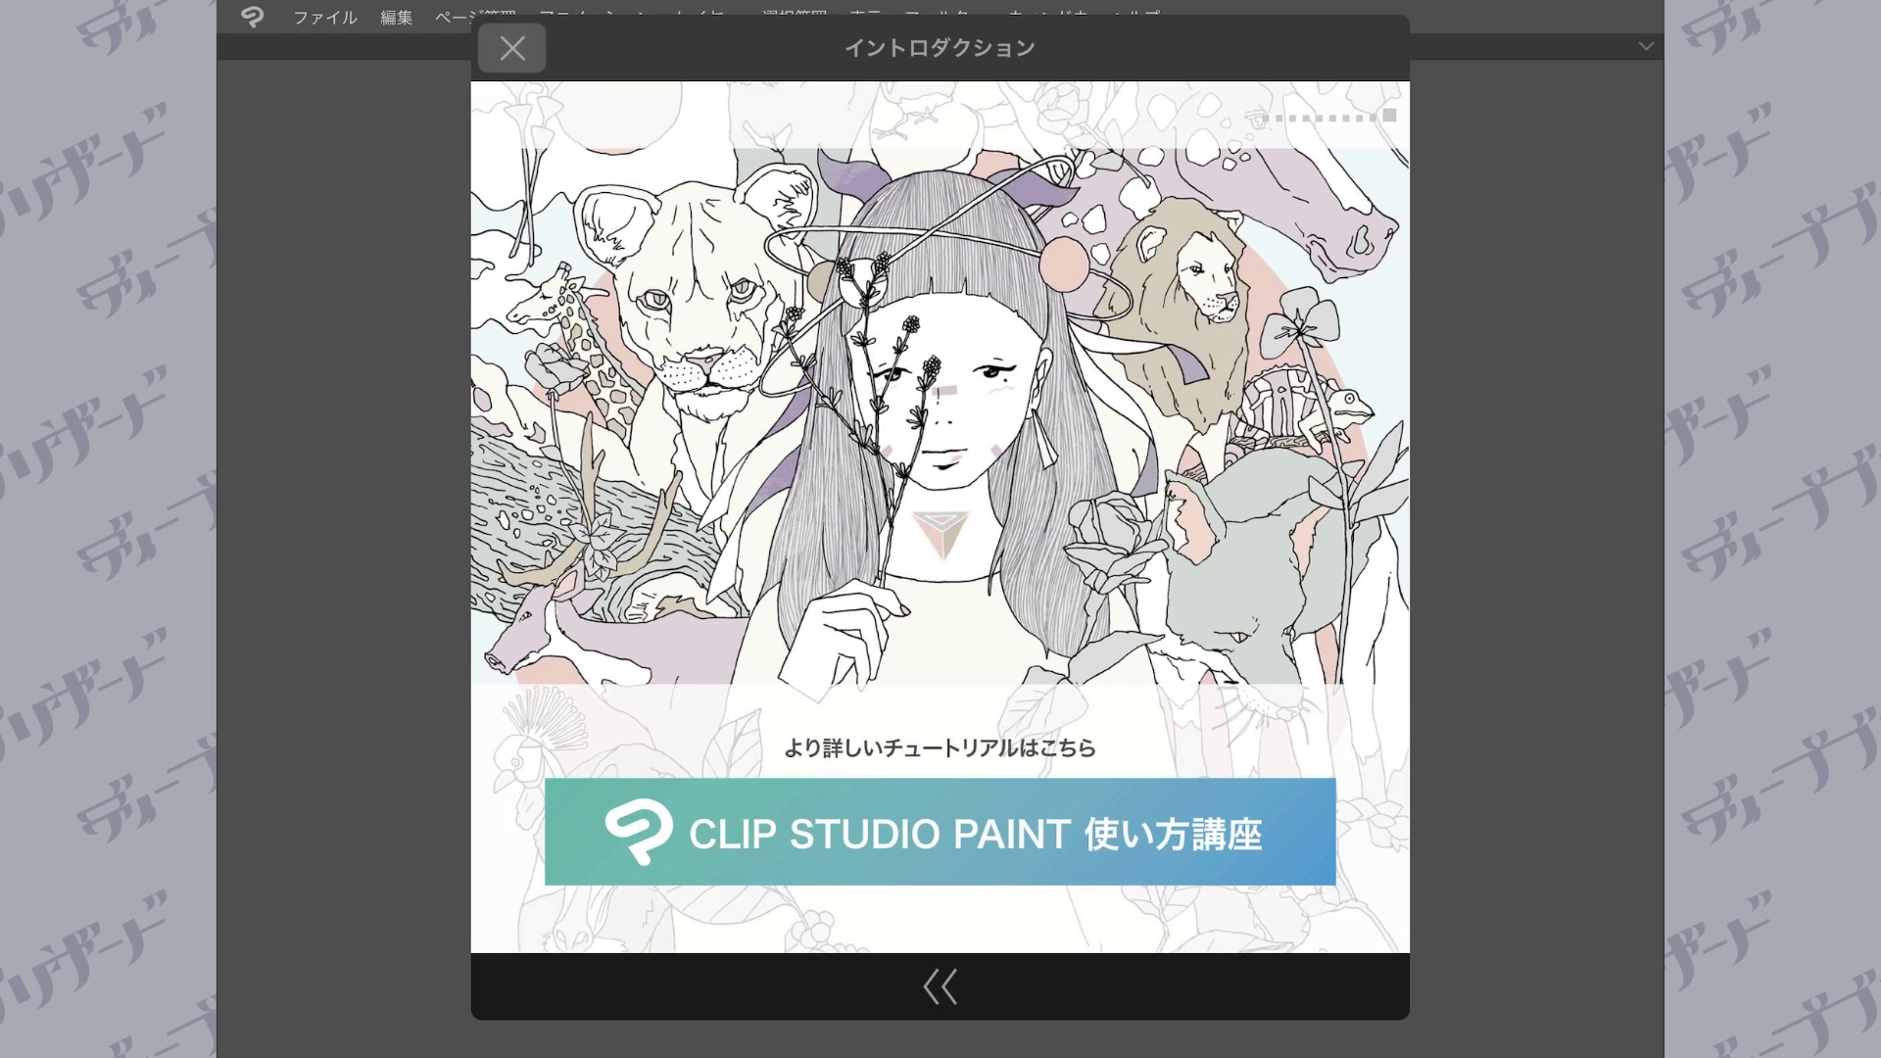
left_click(514, 48)
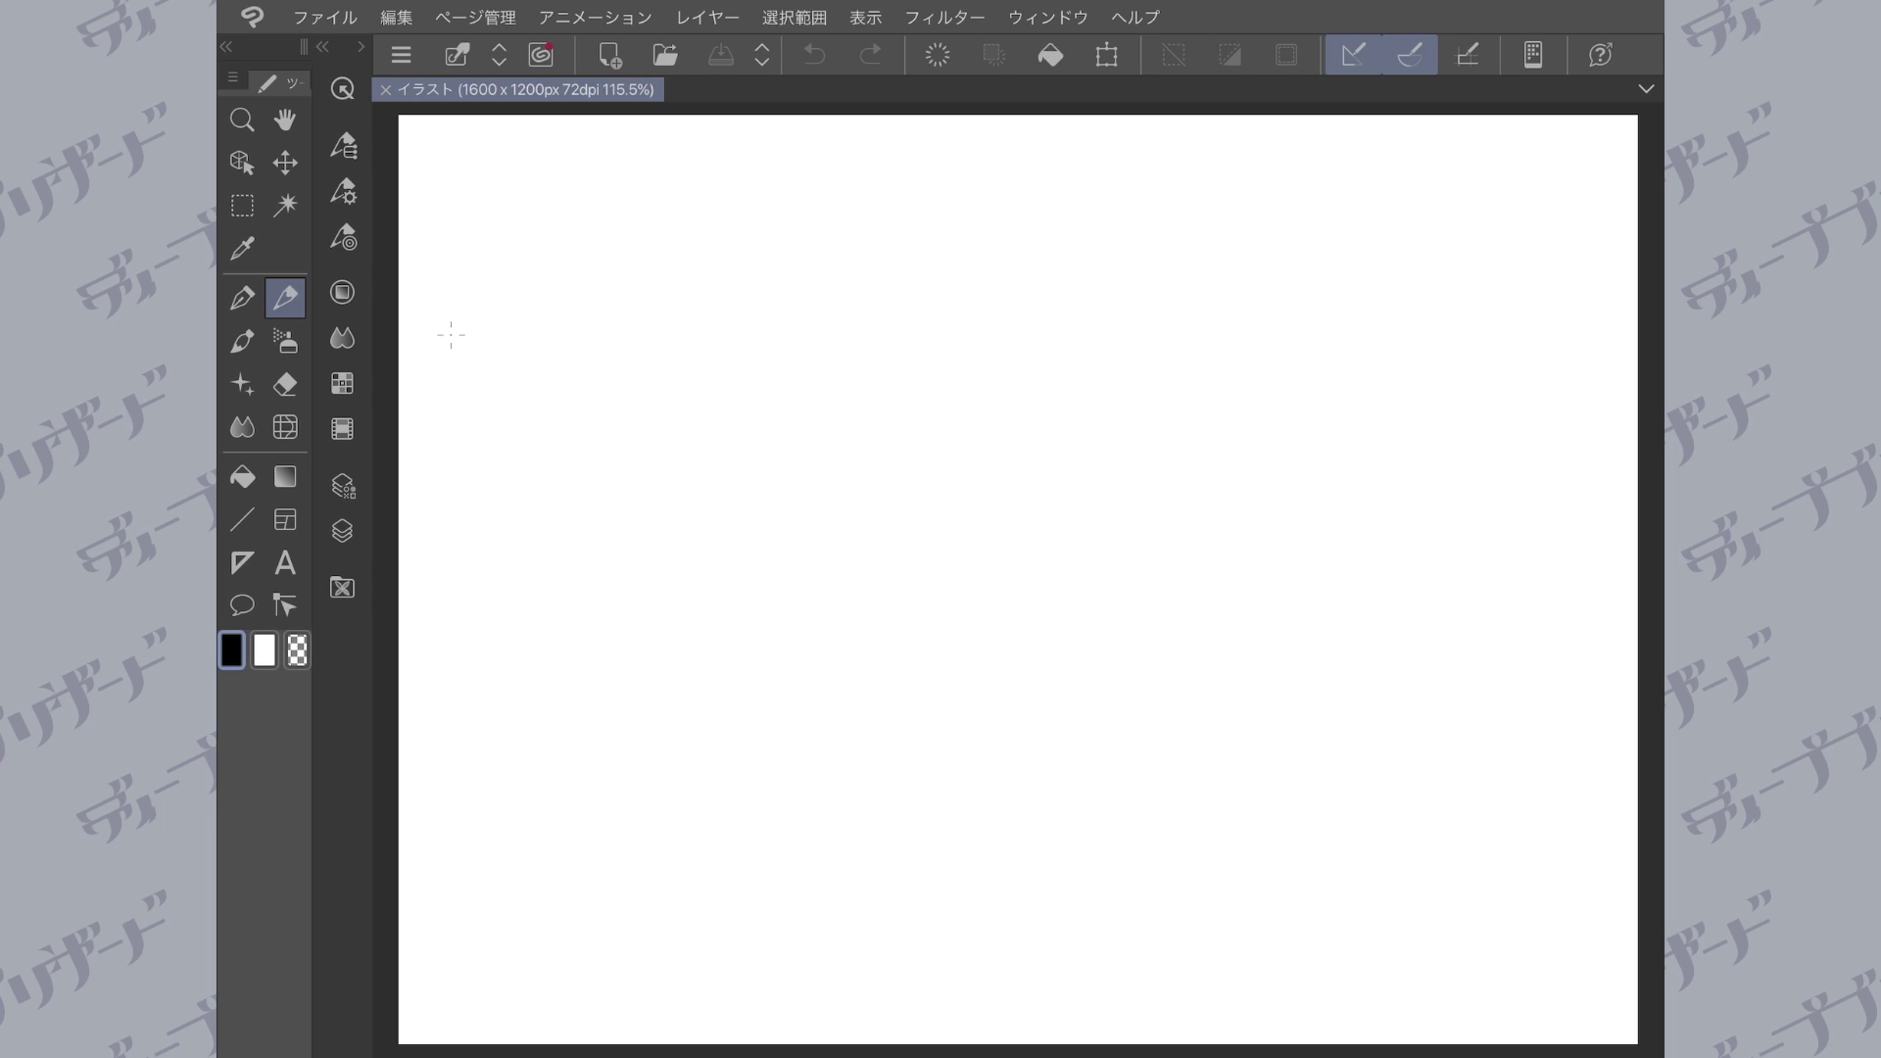
Step: Expand the collapsed palettes and move the ツール palette and the brush-related palettes to the opposite side of the canvas
left_click(342, 88)
left_click(343, 145)
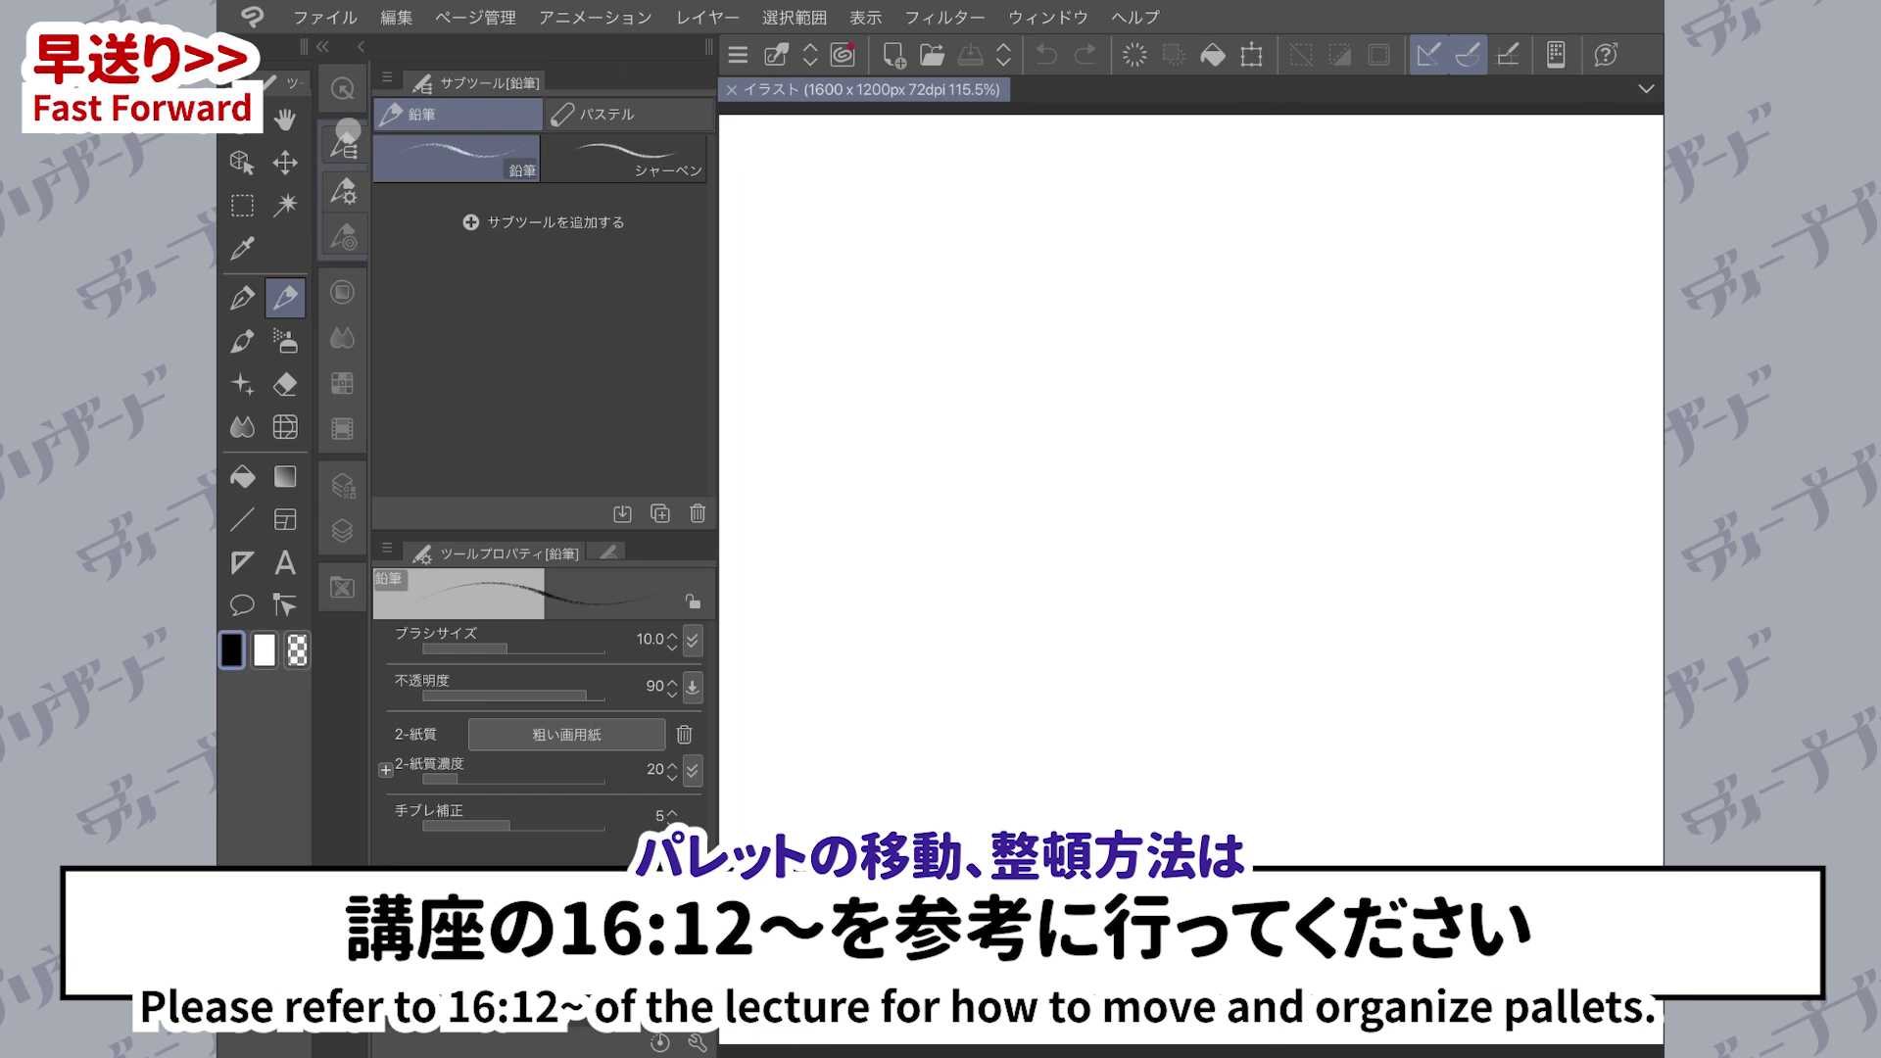
left_click(342, 88)
left_click_drag(460, 83, 1113, 206)
left_click(1113, 206)
mouse_move(285, 83)
left_mouse_down()
mouse_move(1541, 426)
mouse_move(1627, 411)
left_mouse_up()
mouse_move(596, 592)
left_mouse_down()
mouse_move(1039, 411)
mouse_move(1313, 240)
left_mouse_up()
Step: Dock カラーサークル, レイヤープロパティ and レイヤー in the outermost column, and float カラーヒストリー at the canvas area's upper edge
left_click_drag(372, 83, 1489, 391)
left_click_drag(367, 323, 441, 411)
left_click_drag(519, 323, 823, 56)
left_click_drag(382, 82, 1558, 383)
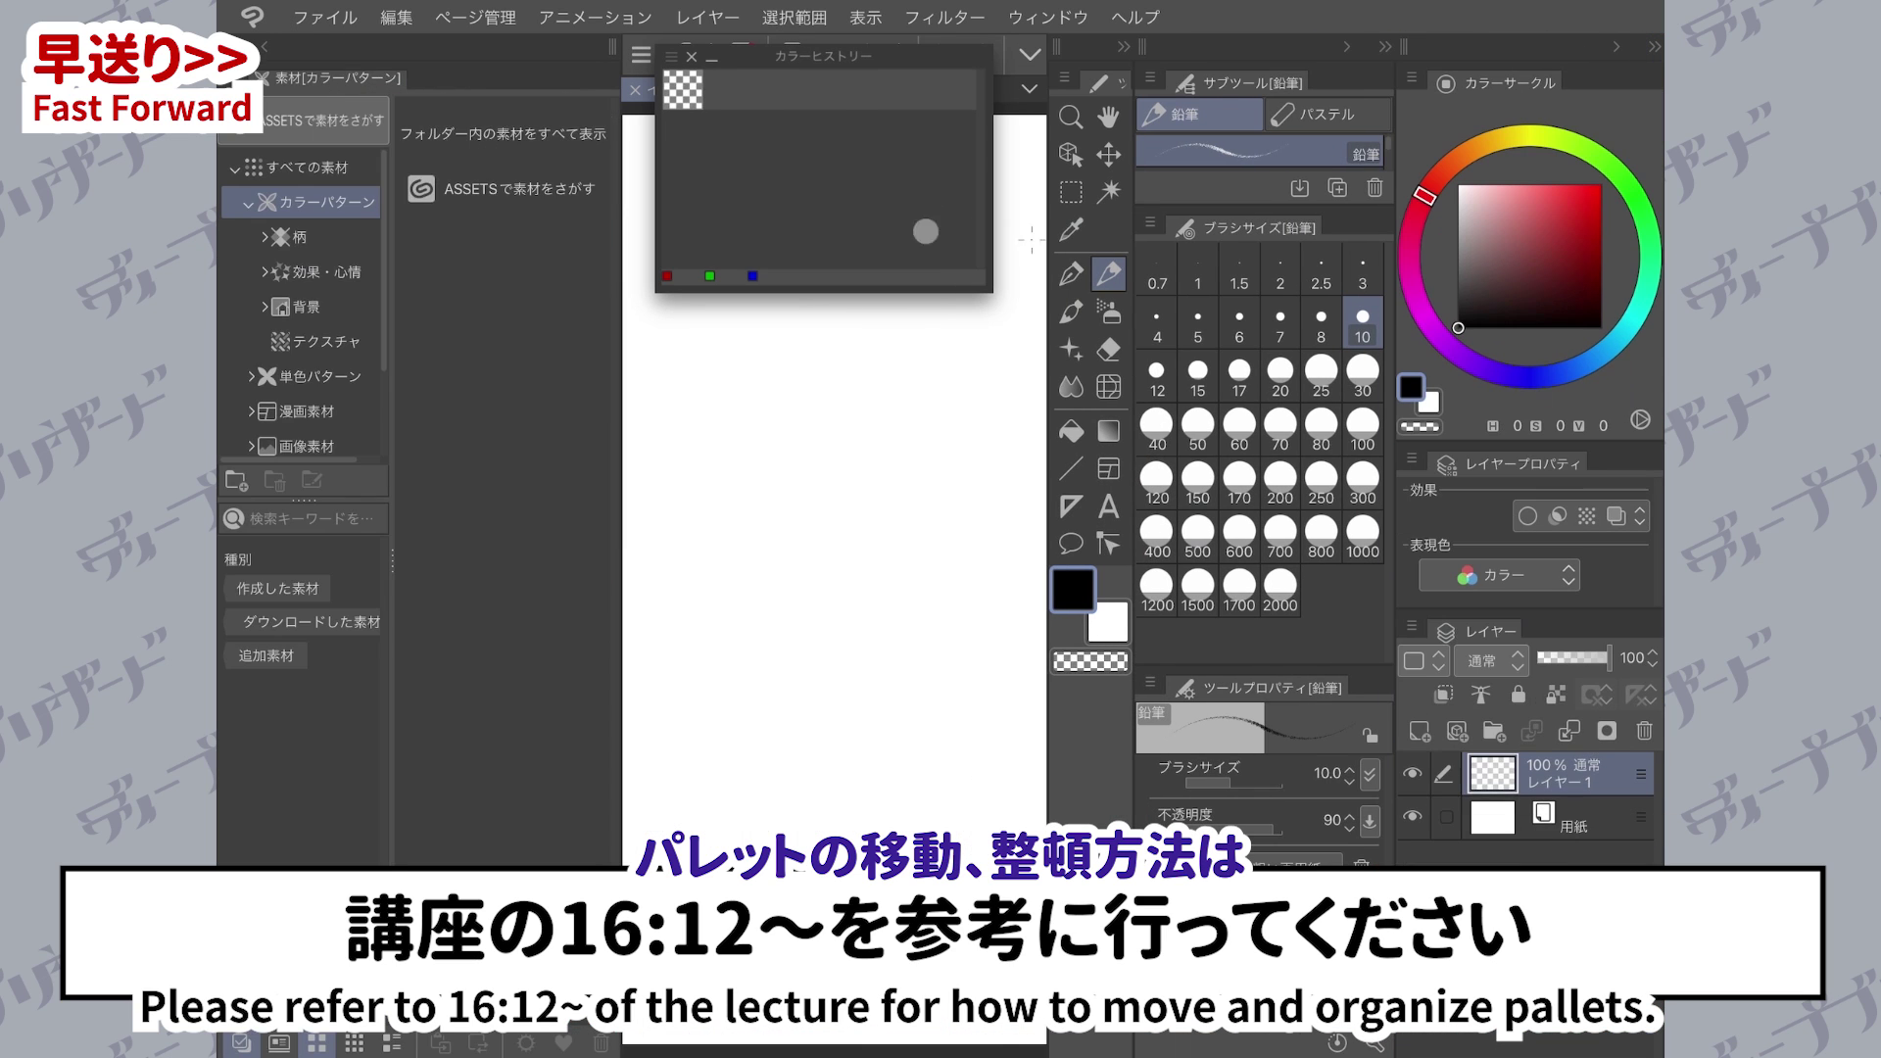
left_click_drag(370, 419, 1528, 631)
left_click_drag(843, 142, 983, 108)
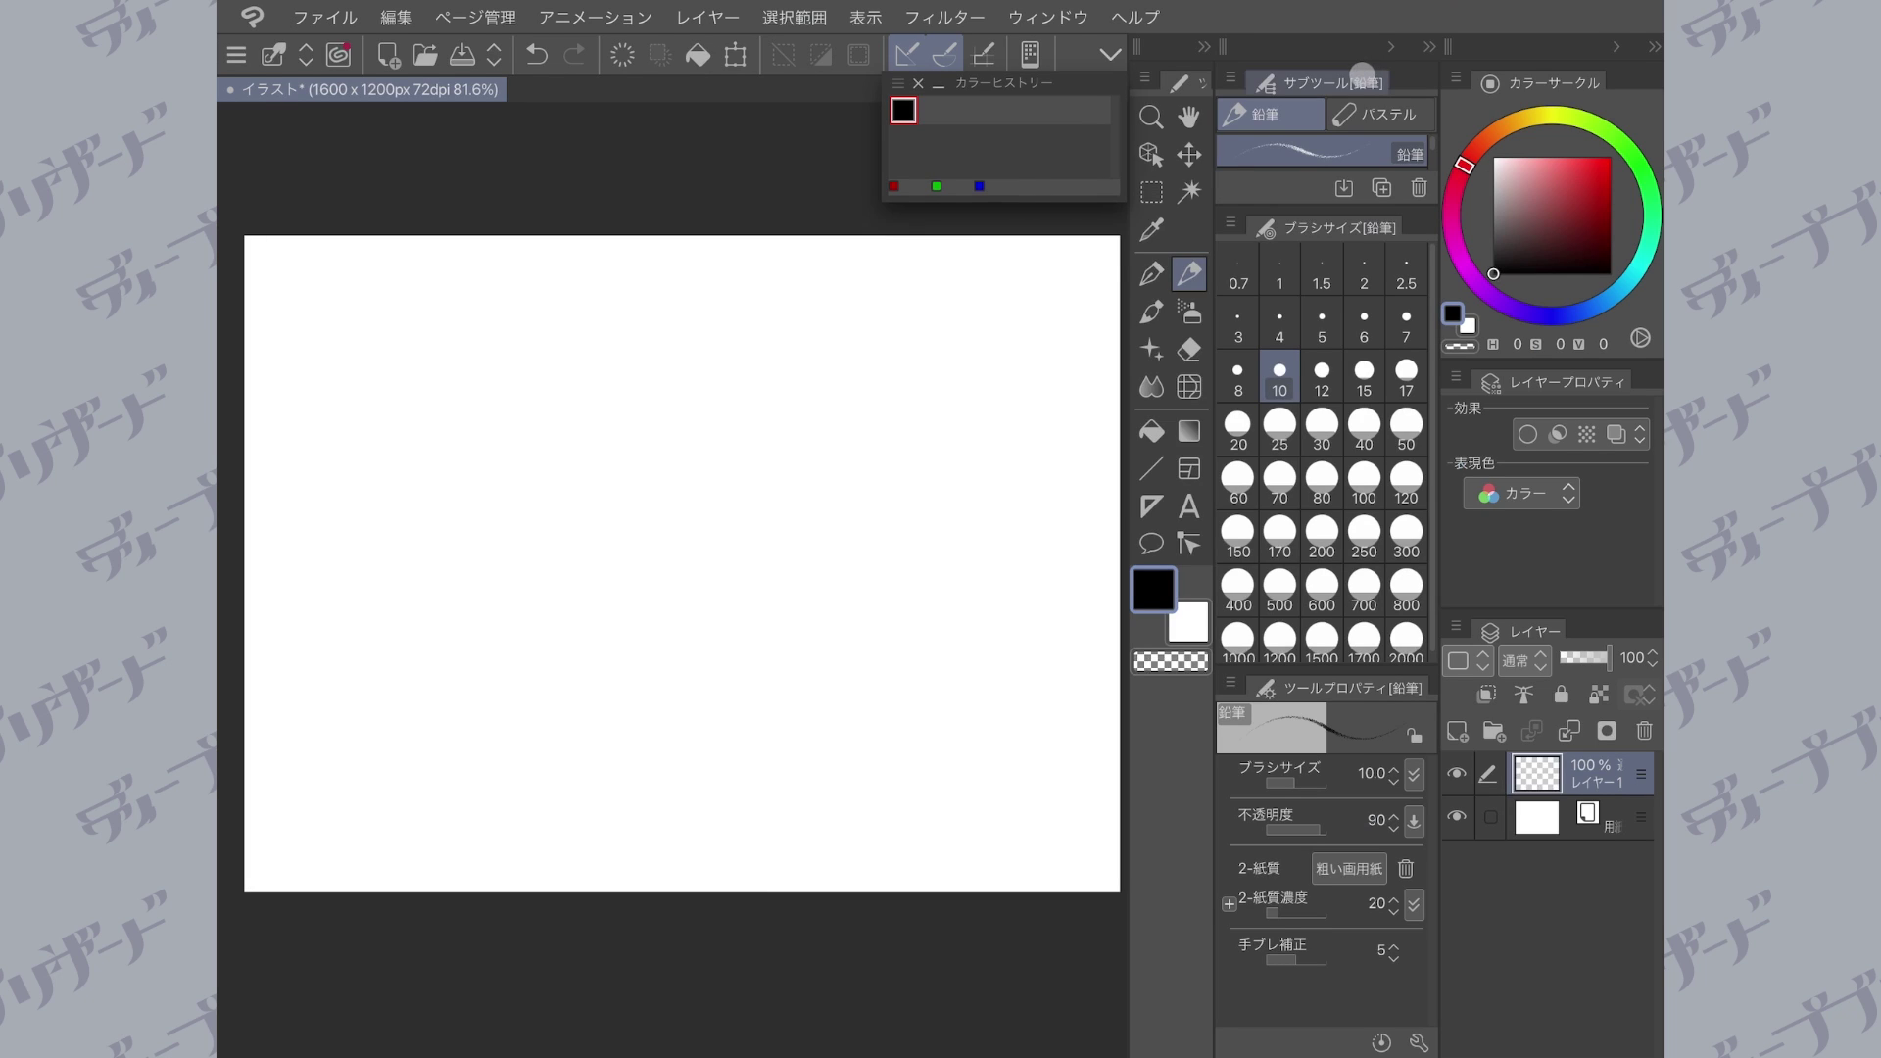
Step: Detach the サブツール palette from its dock and close it
left_click_drag(1313, 82, 725, 328)
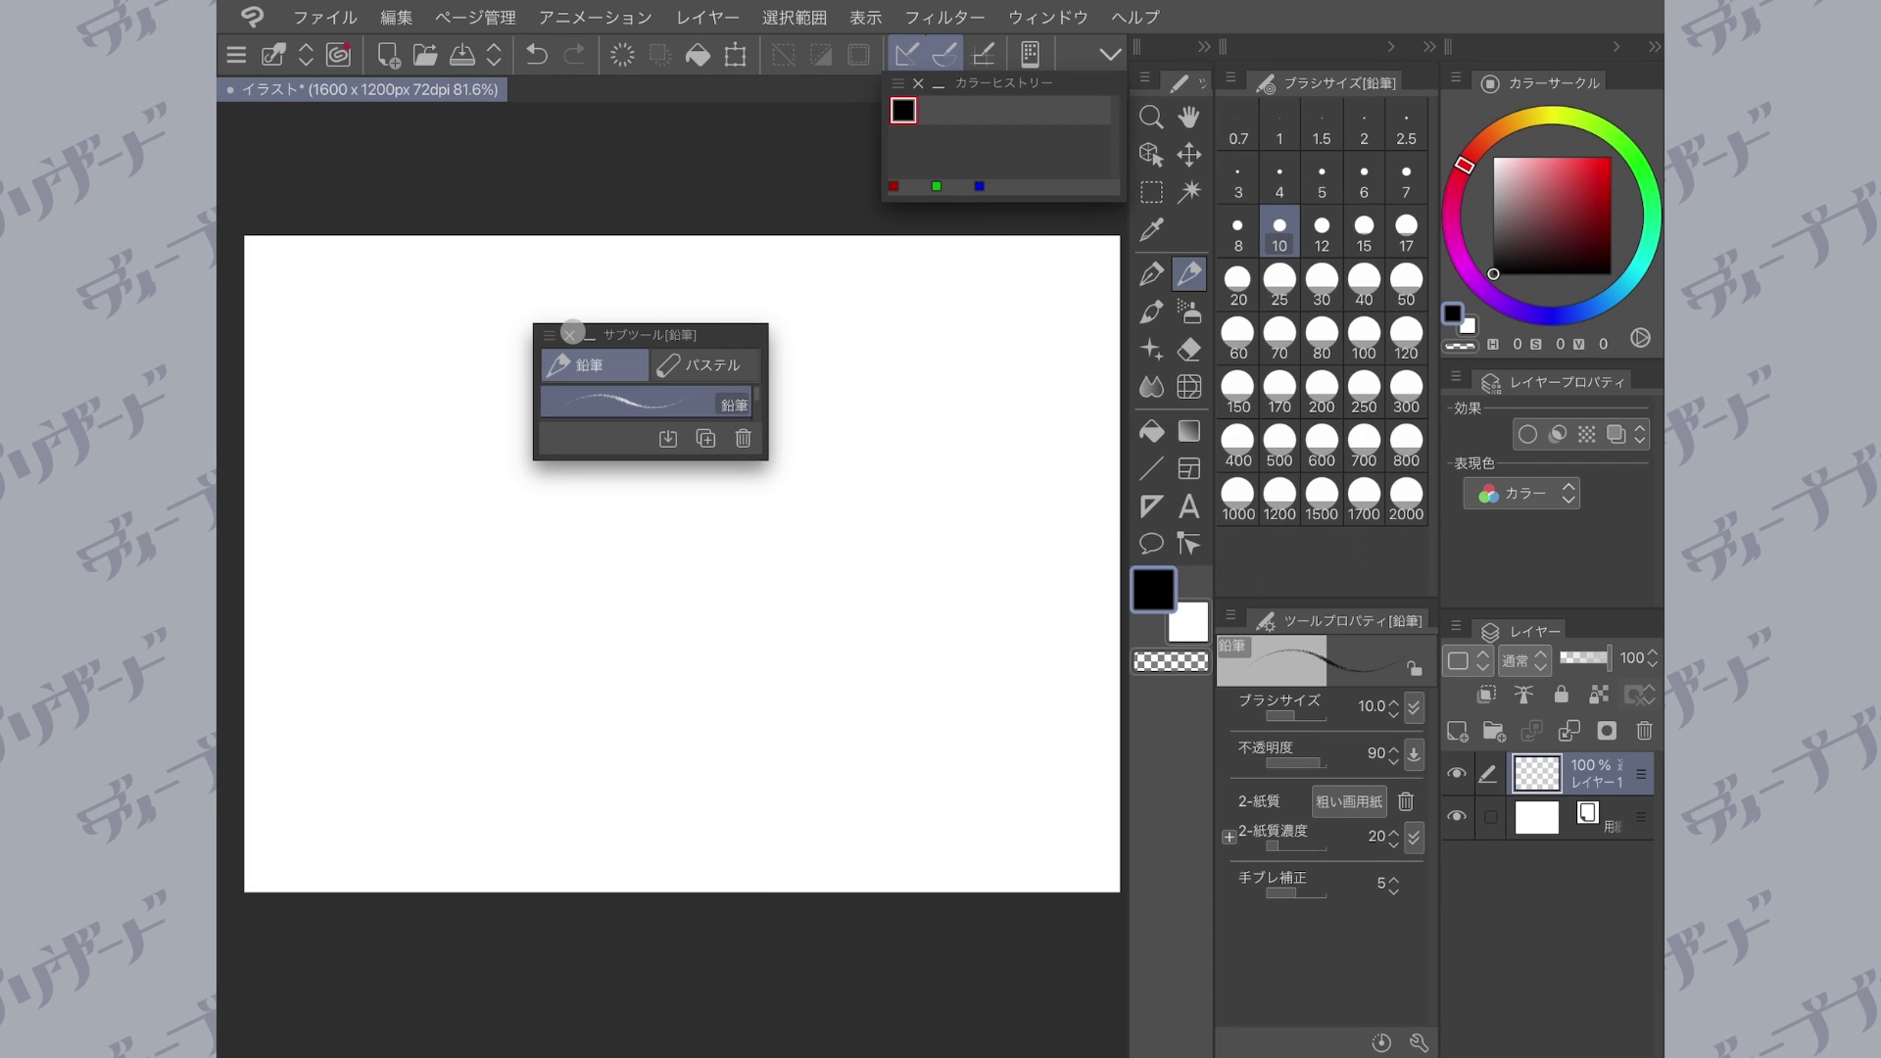
left_click(570, 334)
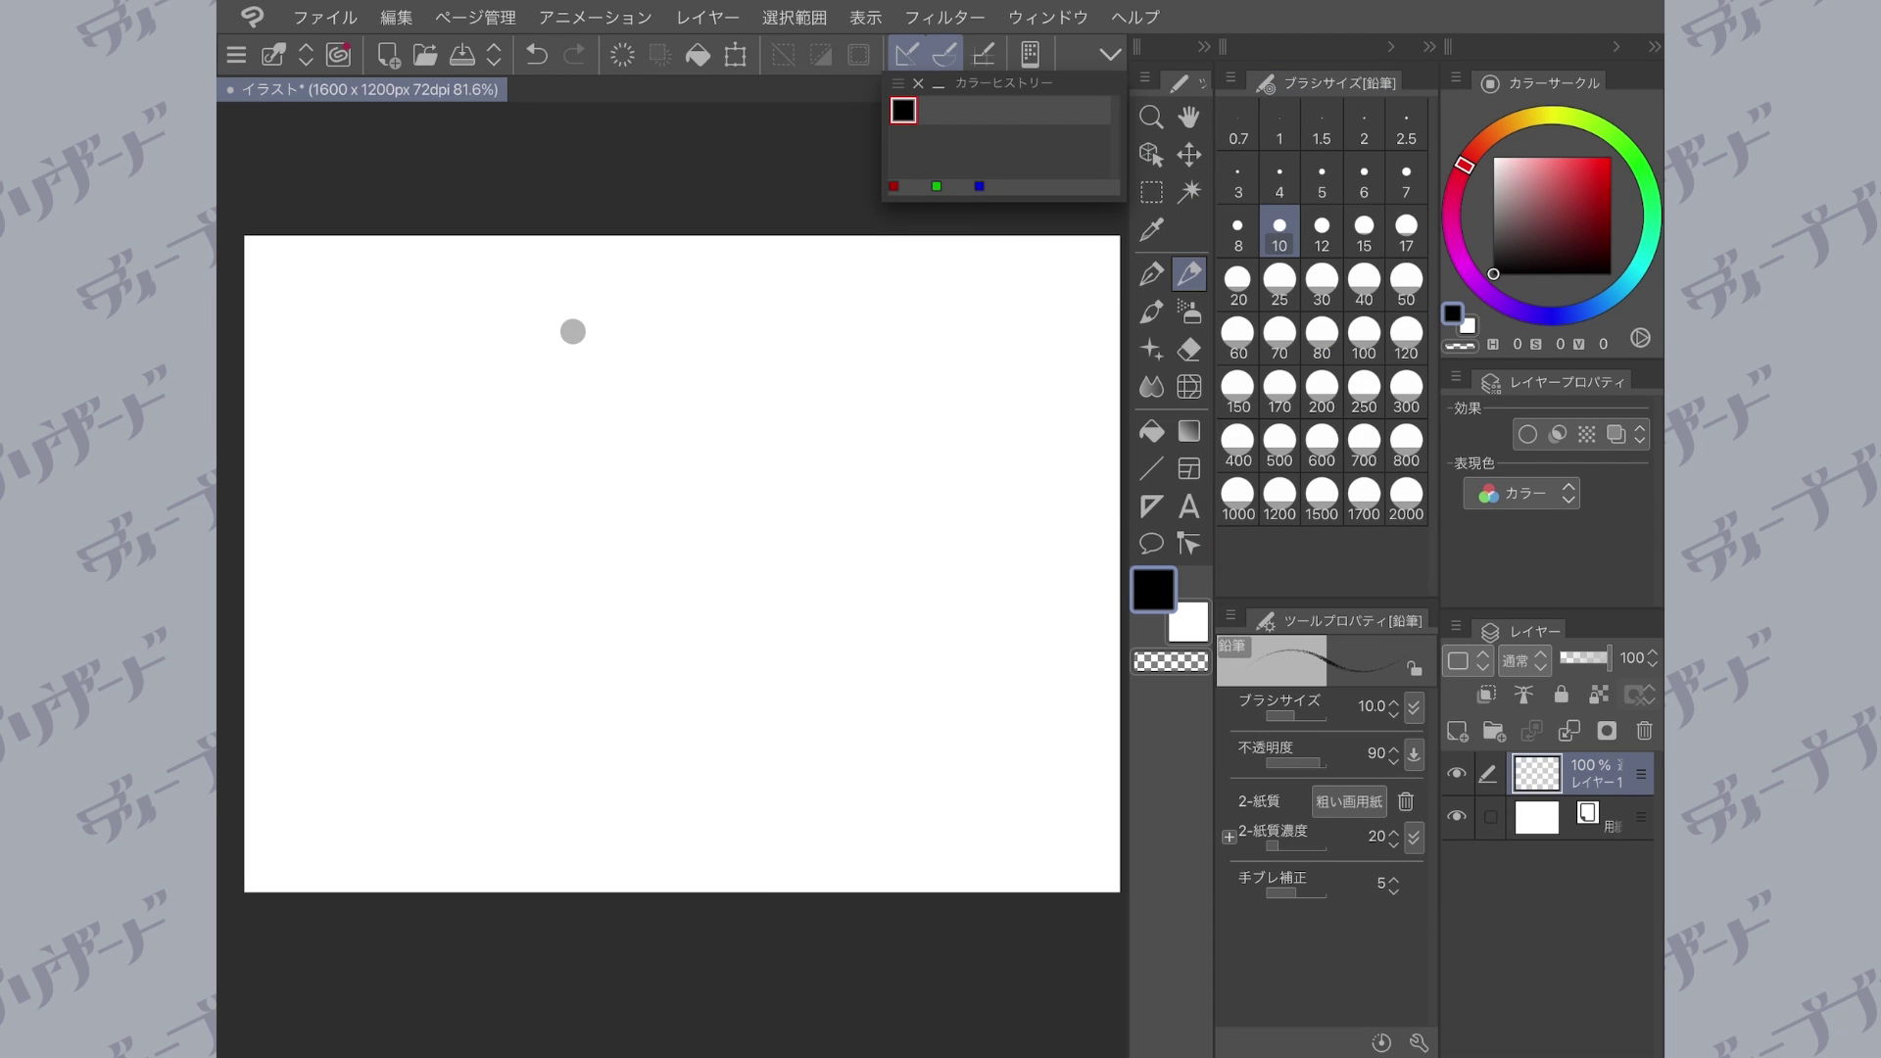
Step: Display the サブツール palette again, dock it above ブラシサイズ and increase its height
left_click(1050, 18)
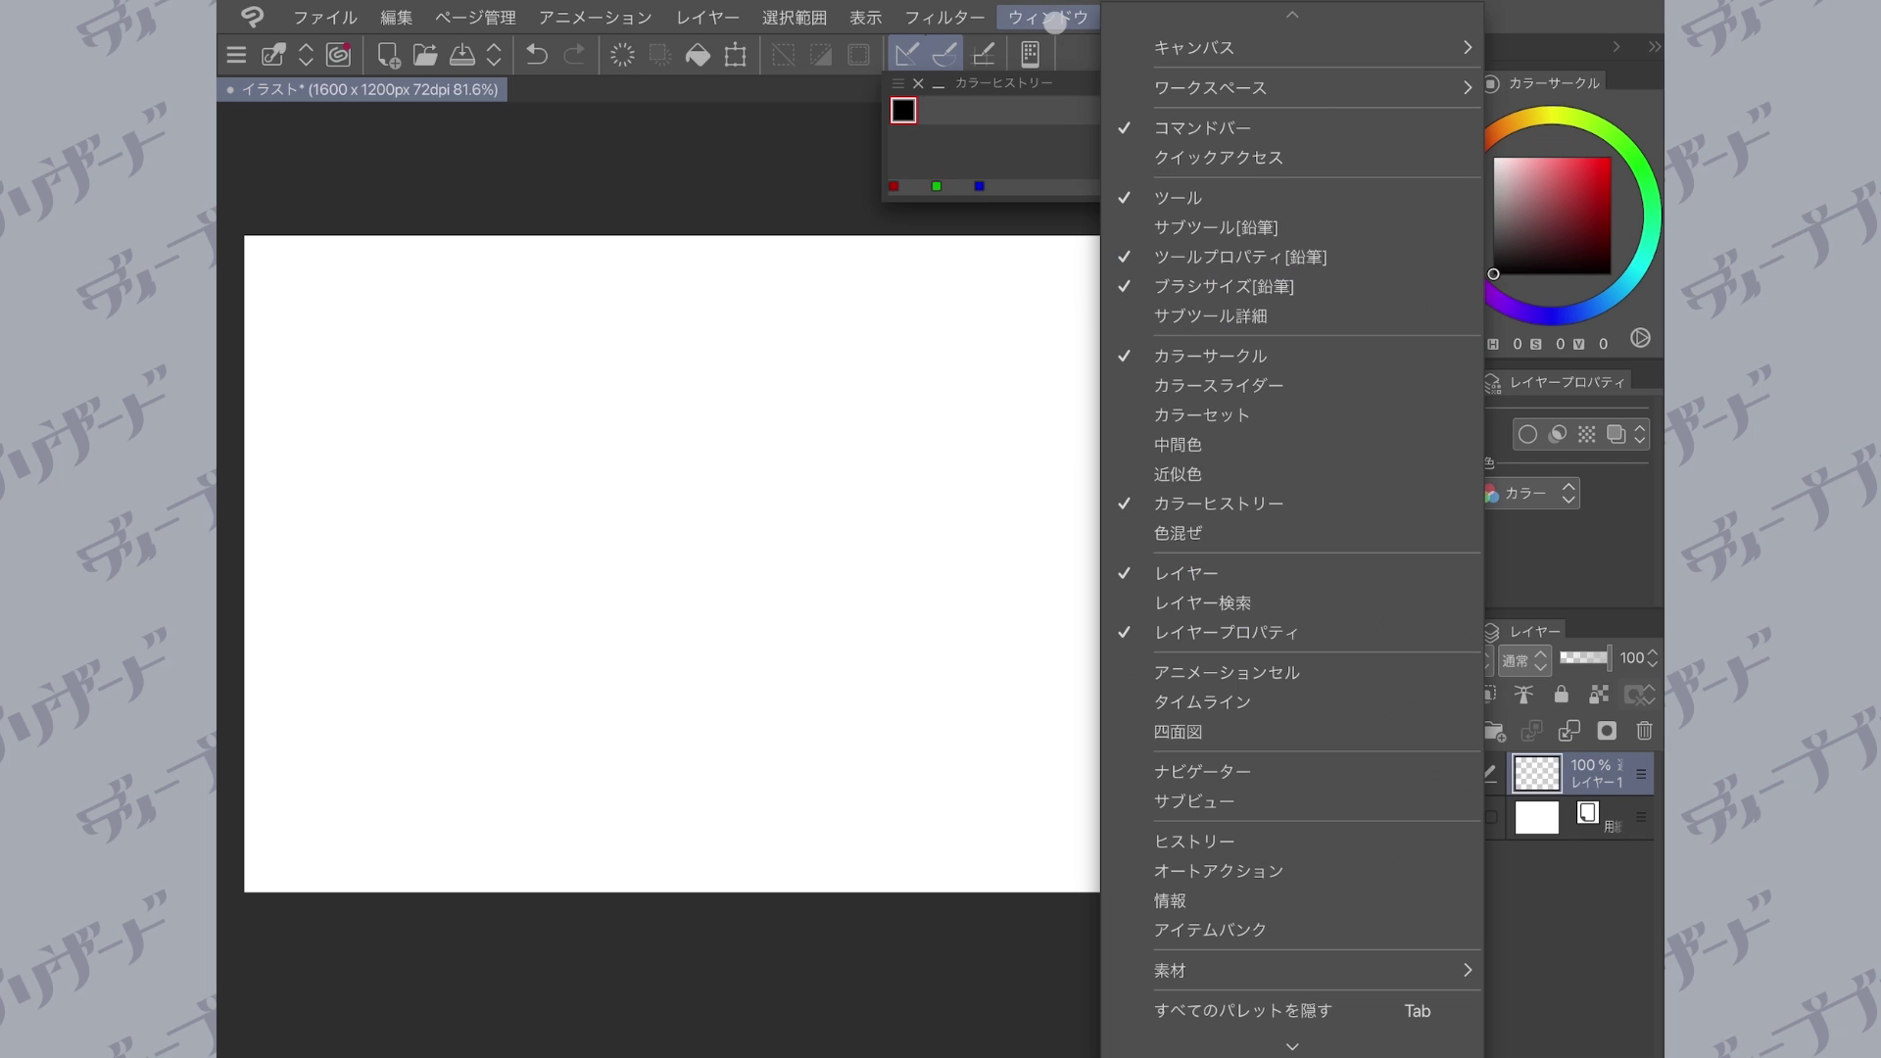
left_click(1212, 233)
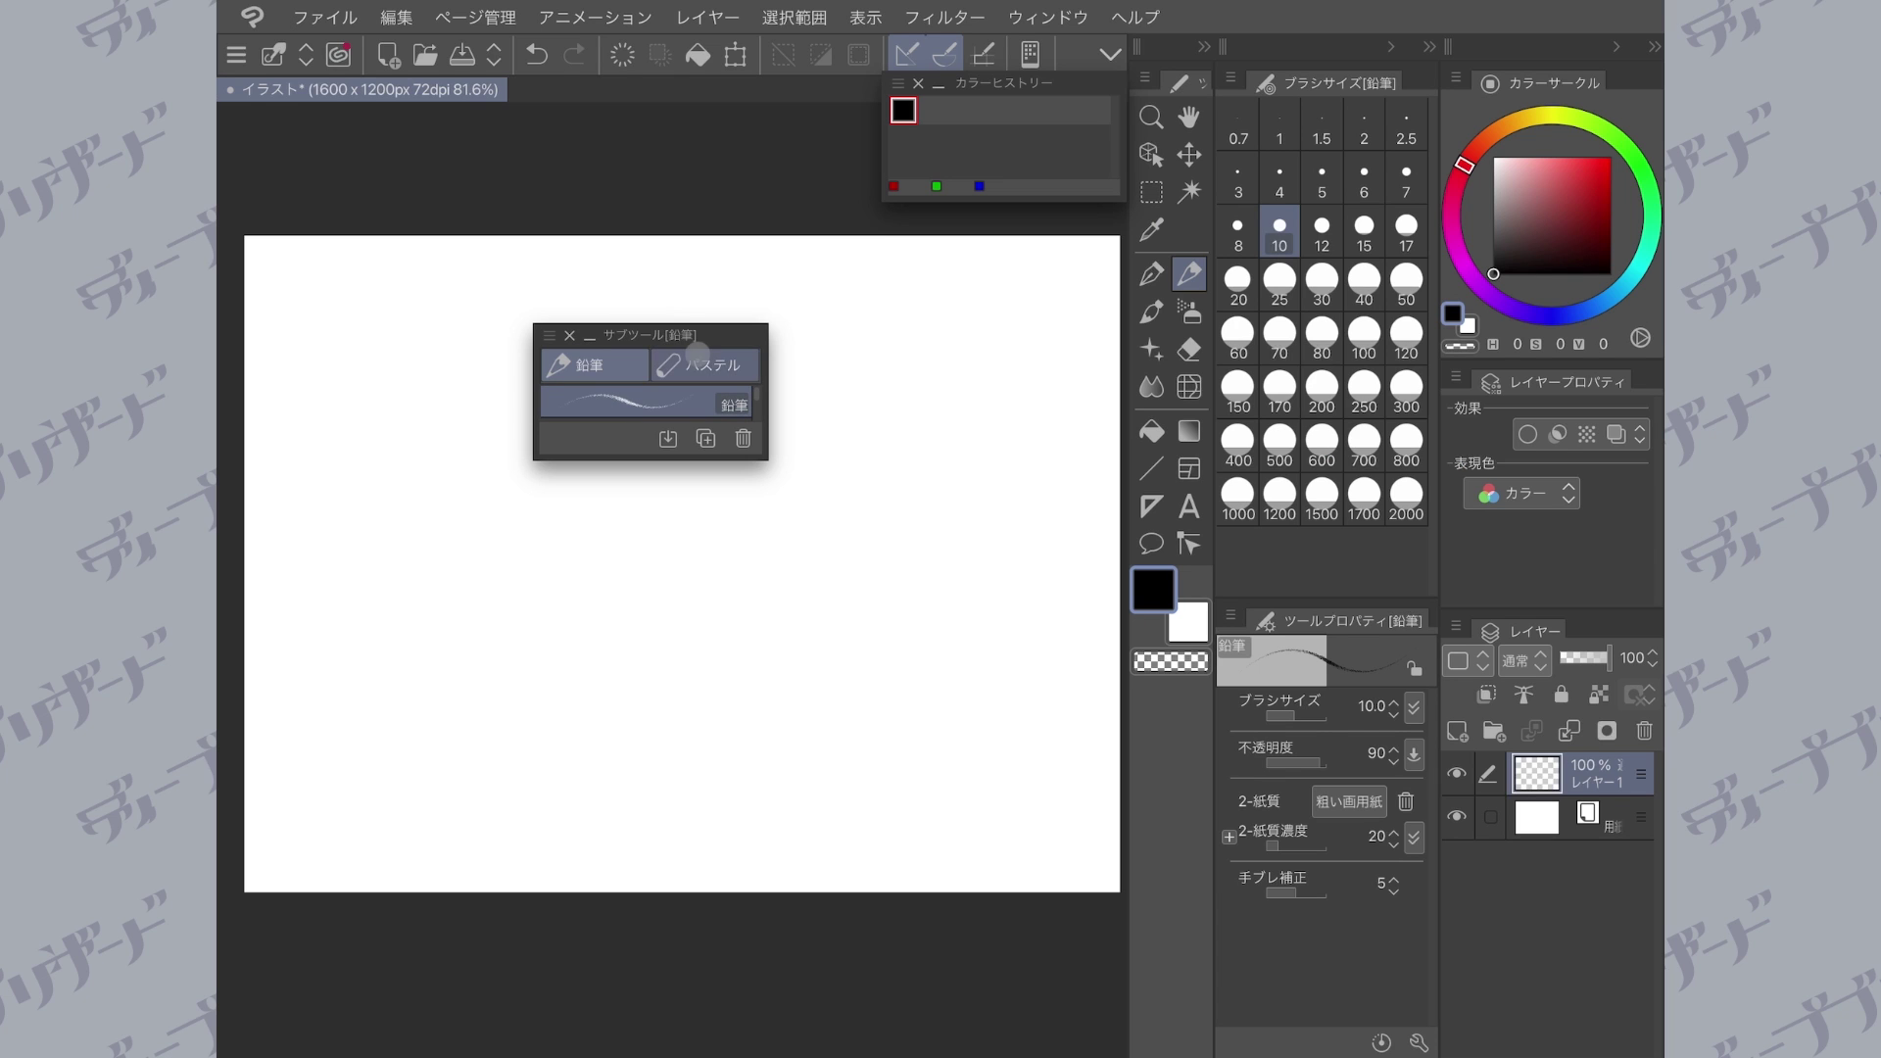
mouse_move(627, 333)
left_mouse_down()
mouse_move(1363, 127)
mouse_move(1341, 68)
left_mouse_up()
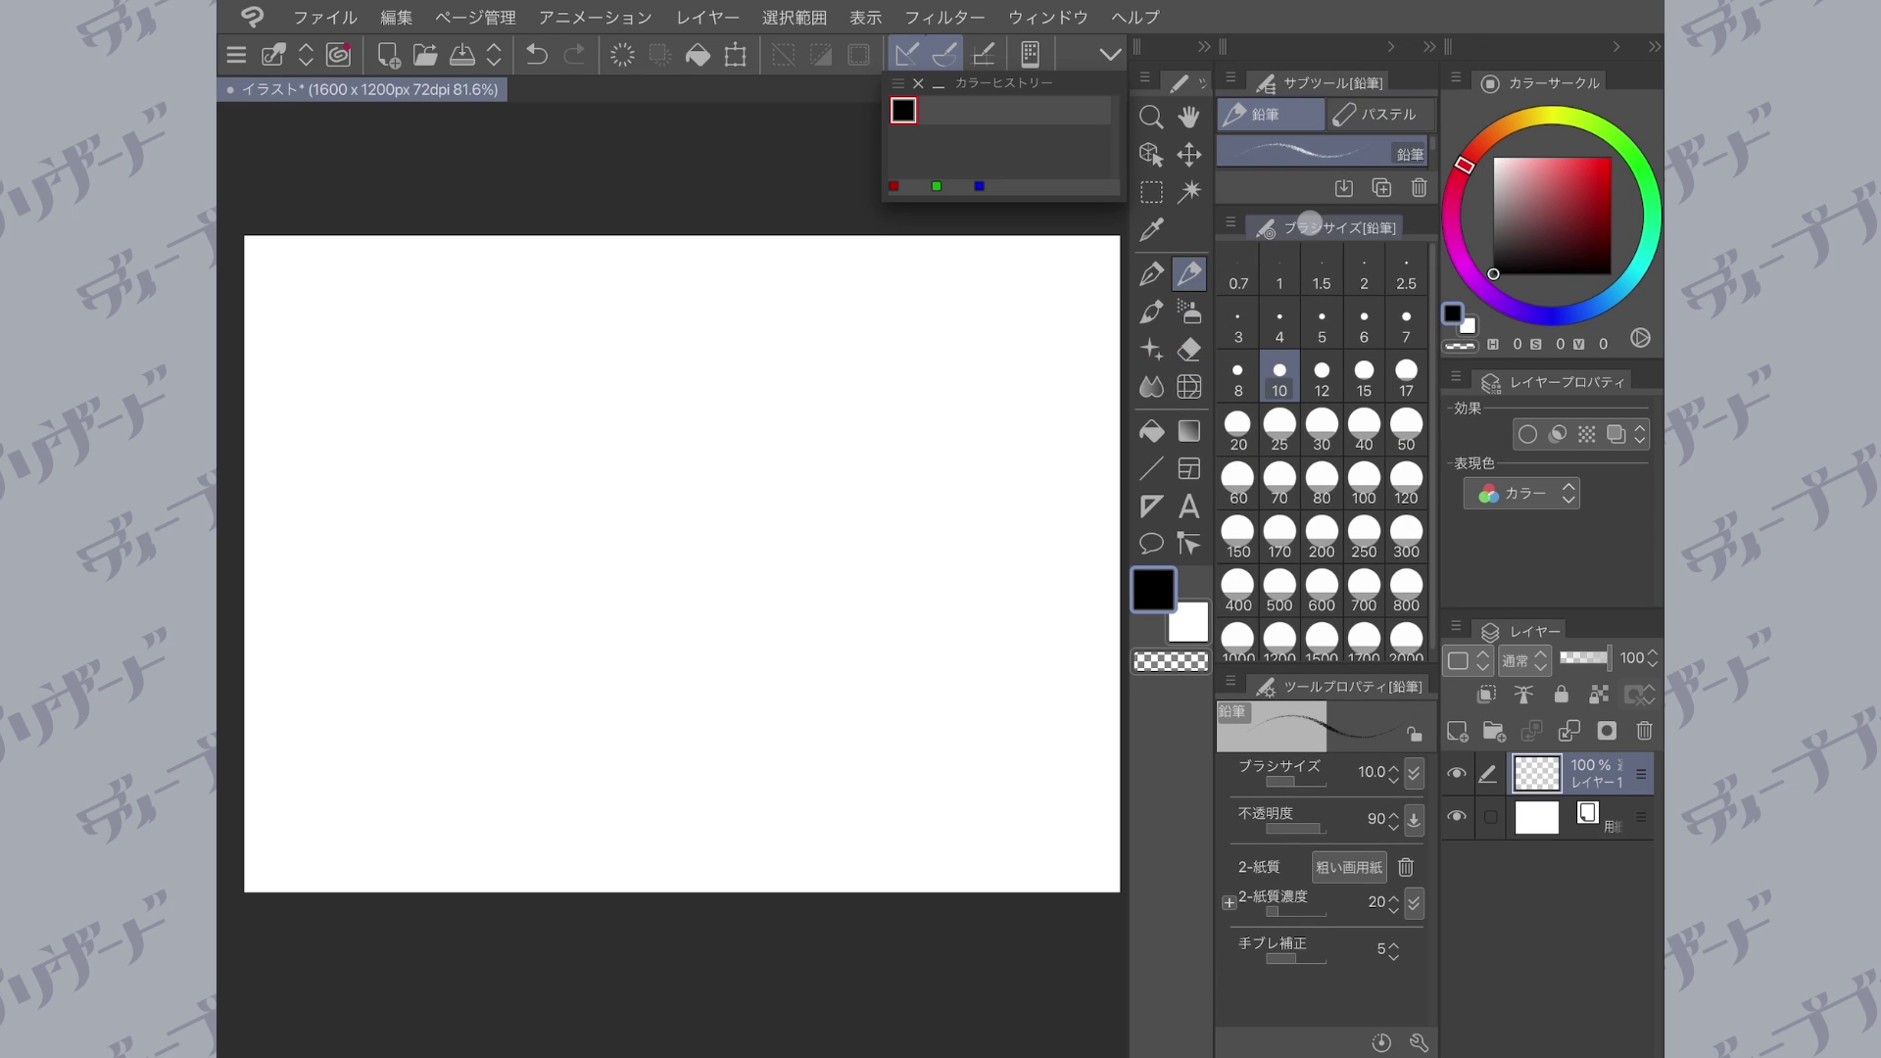
left_click_drag(1310, 211, 1279, 350)
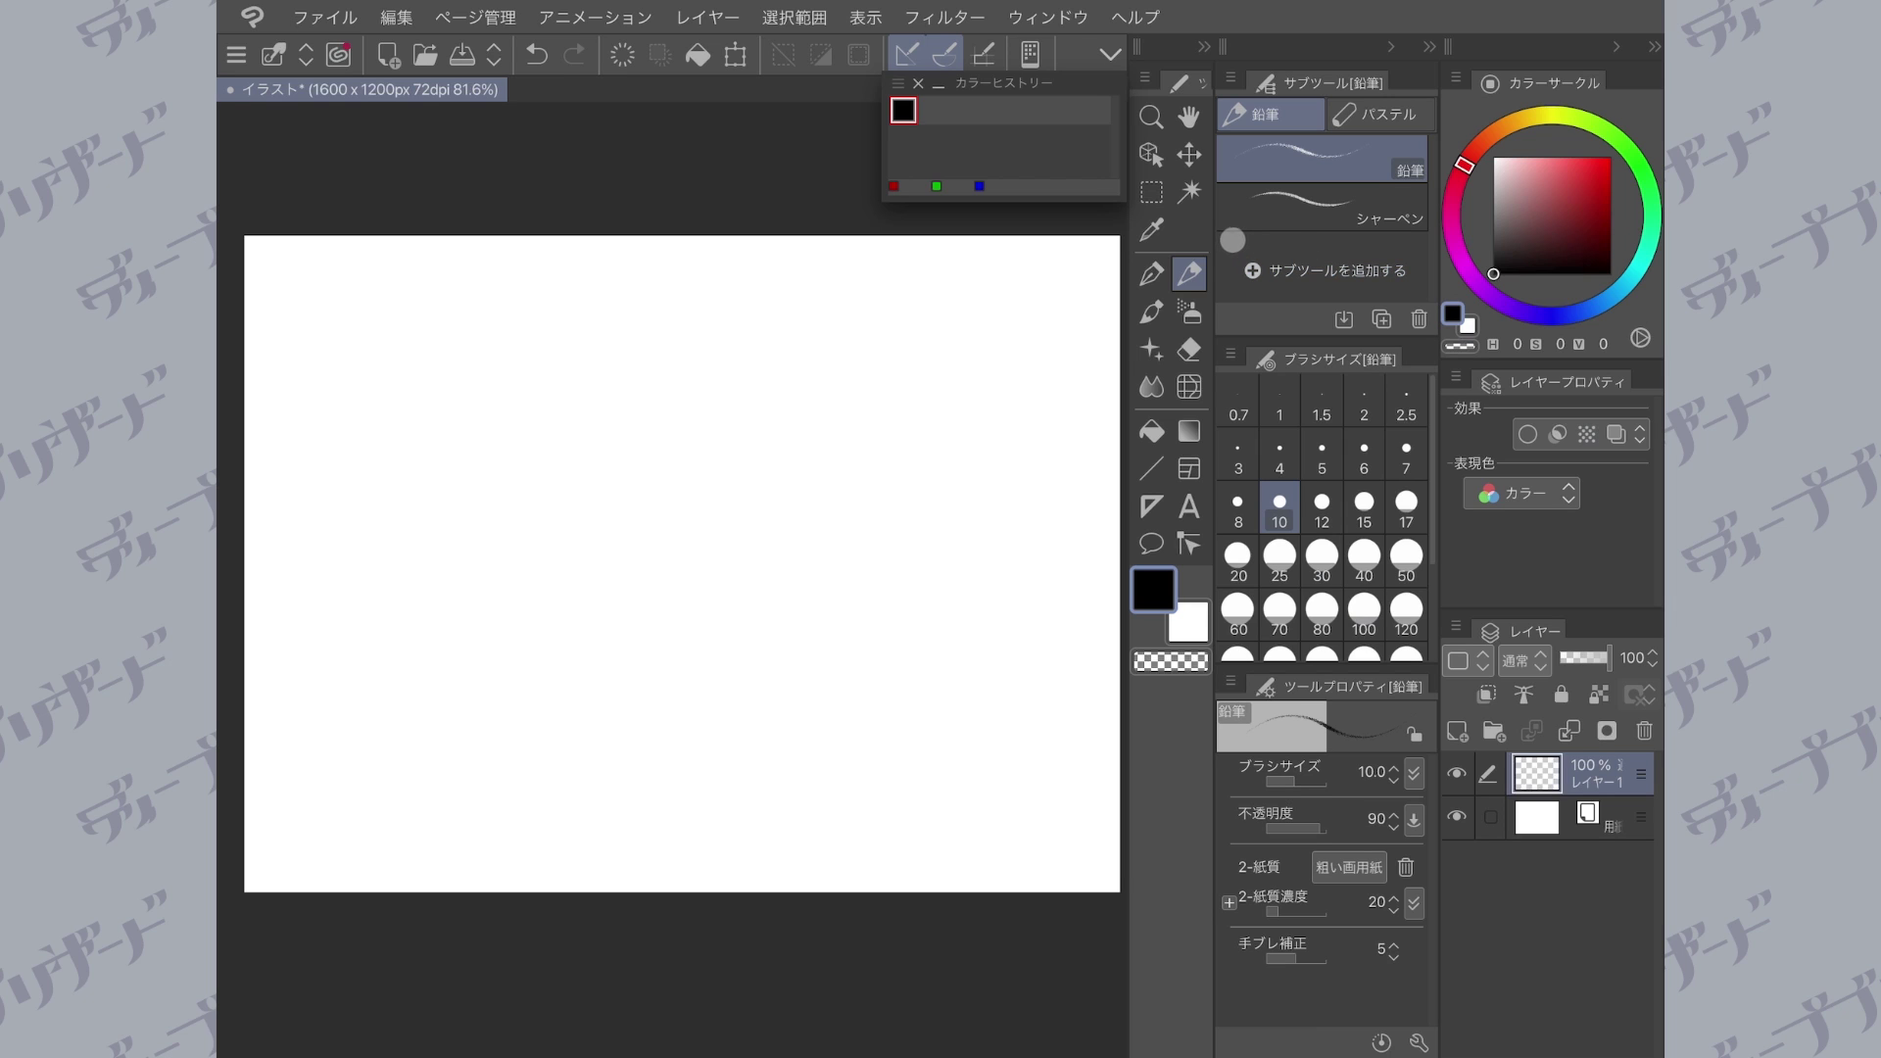
Step: In the カーソル section of 環境設定, set ブラシ系カーソル and ペン系カーソル to ブラシサイズ
left_click(1032, 24)
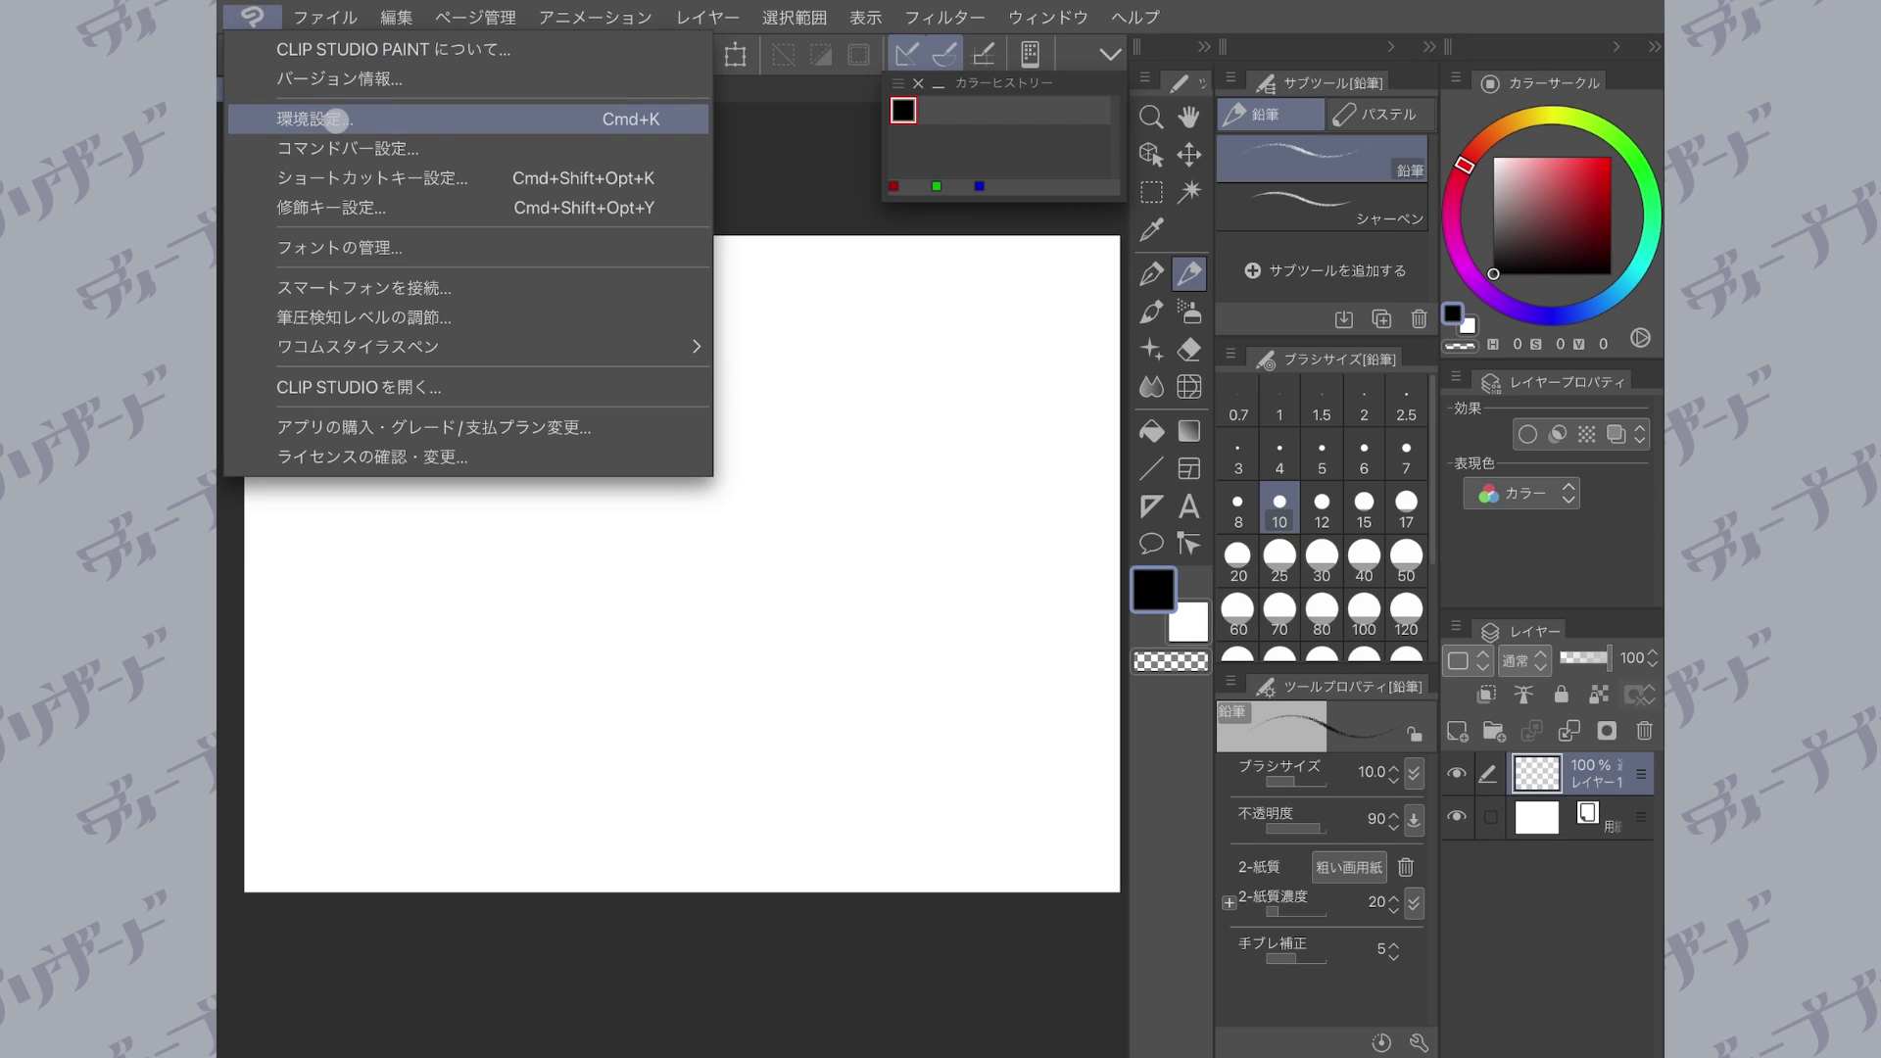
left_click(430, 129)
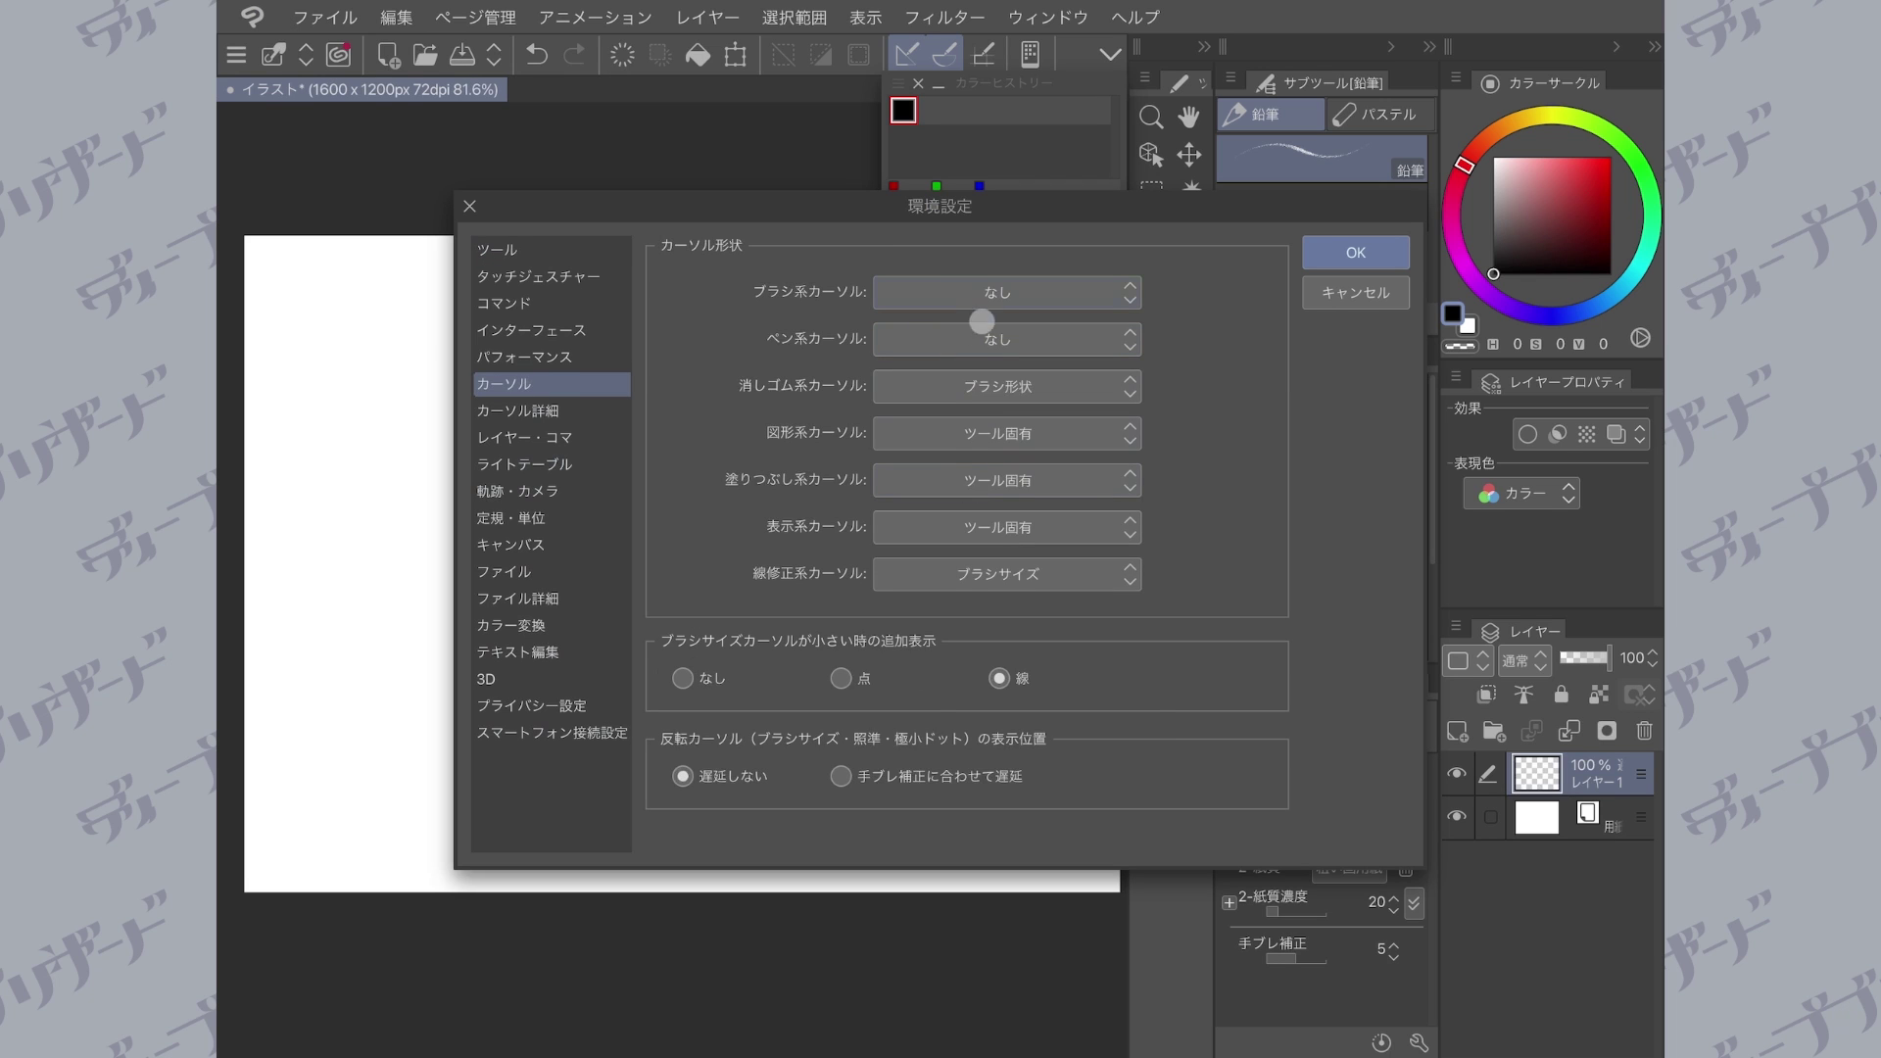
left_click(979, 296)
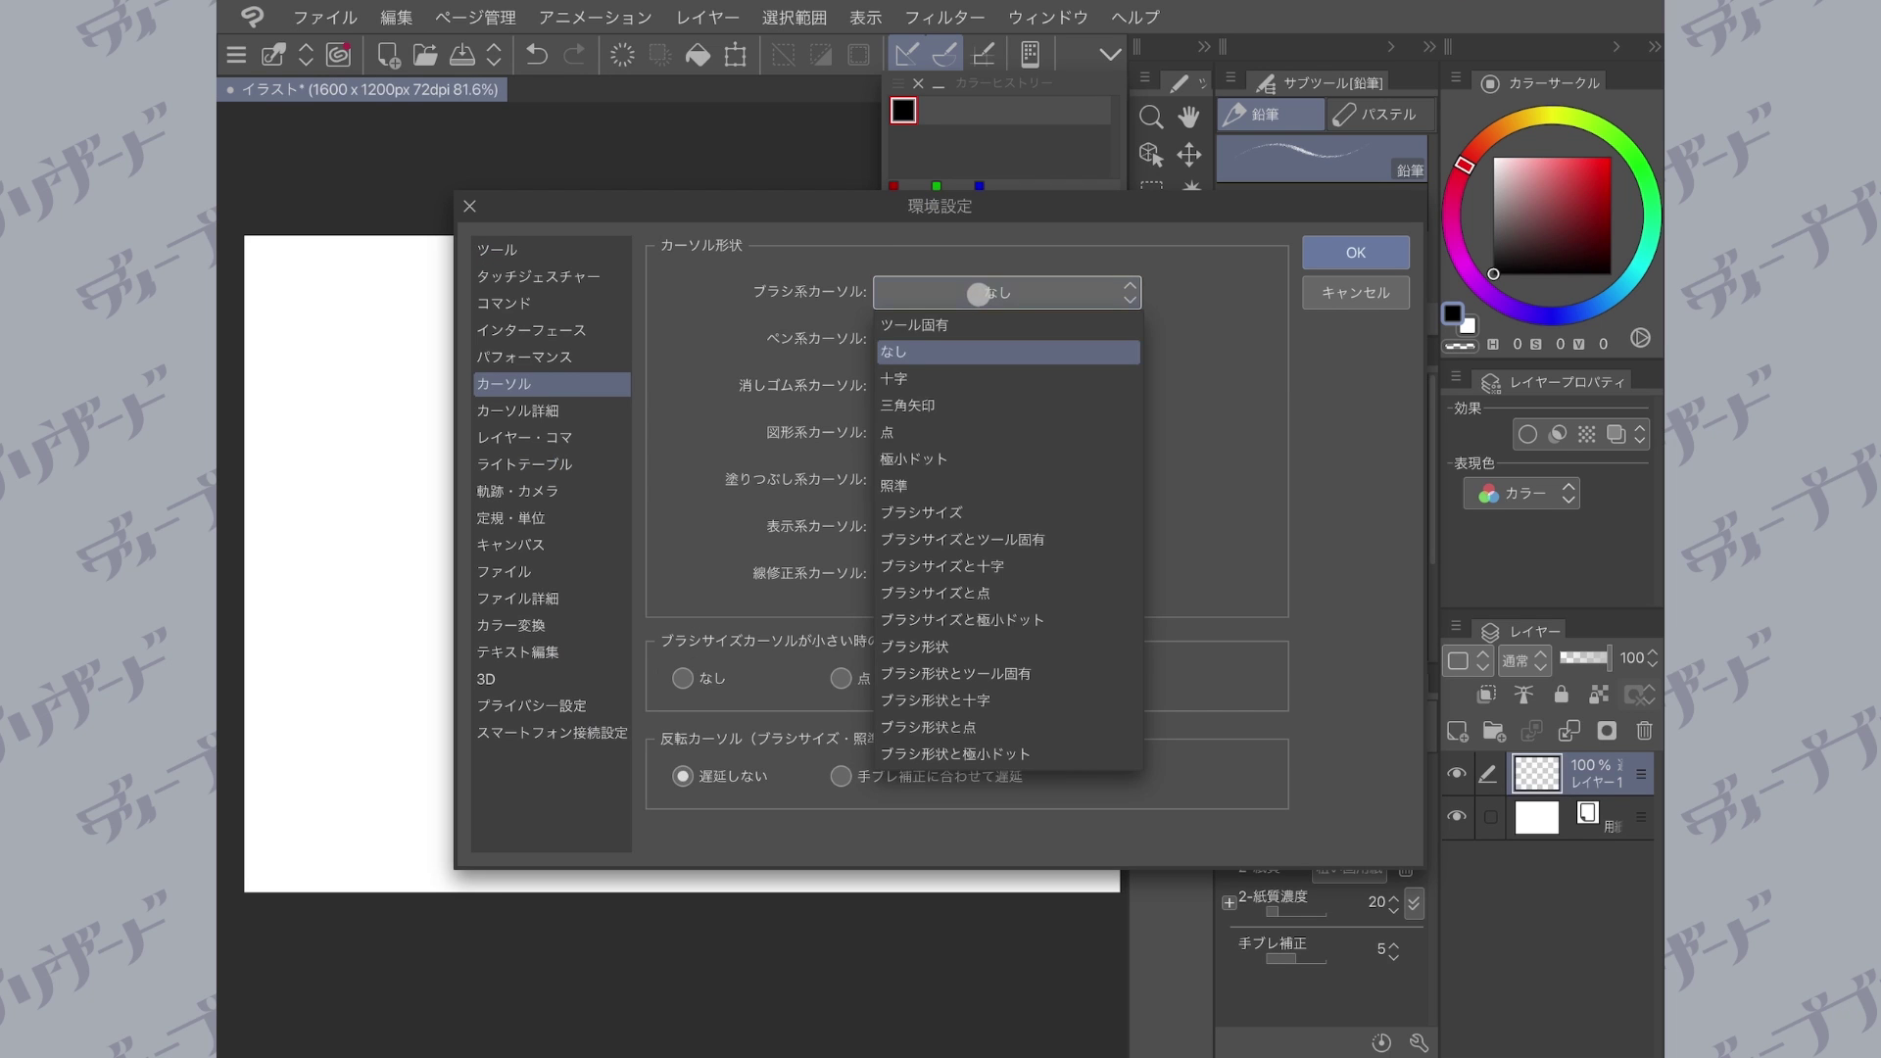
left_click(980, 511)
left_click(980, 339)
left_click(980, 561)
Step: Set 図形系カーソル to 十字 and go through the options of the remaining cursor shapes
left_click(949, 383)
left_click(755, 400)
left_click(980, 441)
left_click(953, 487)
left_click(980, 527)
left_click(1078, 533)
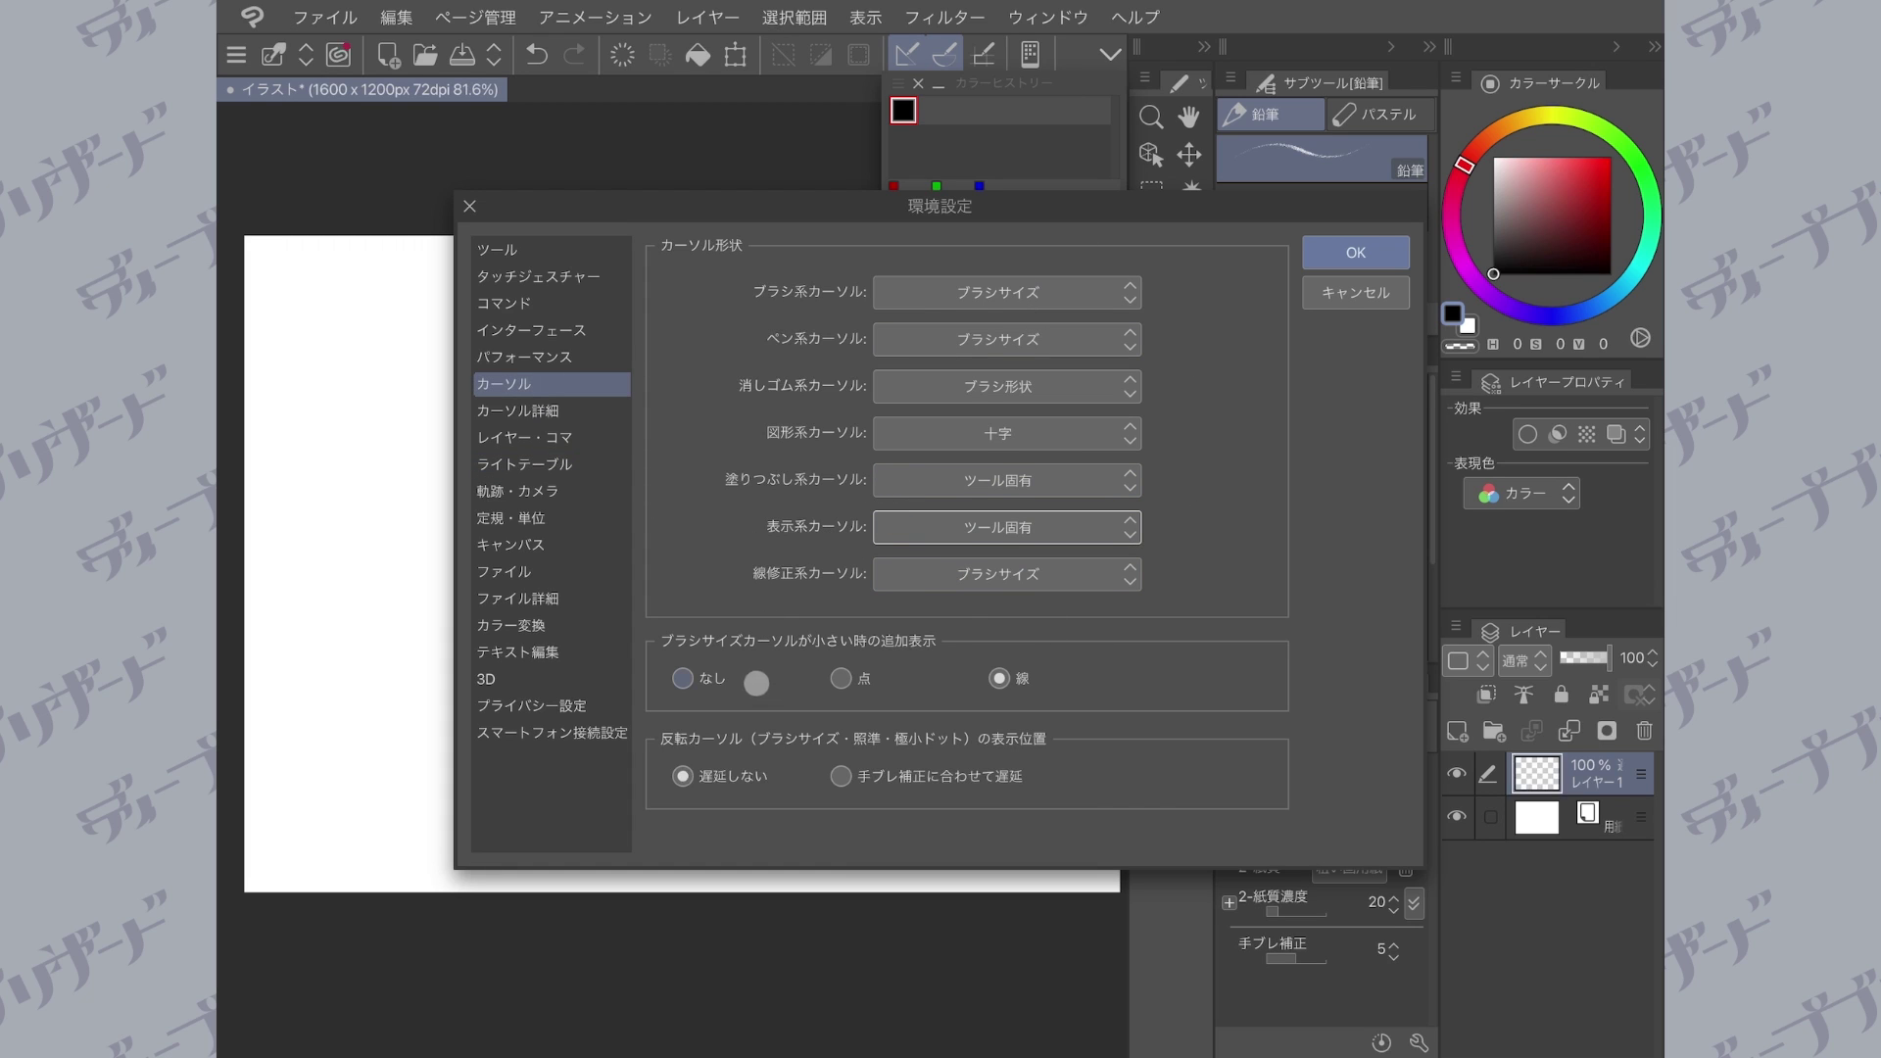
Step: Set the 長さの単位 under 定規・単位 to mm and apply the preferences
left_click(495, 517)
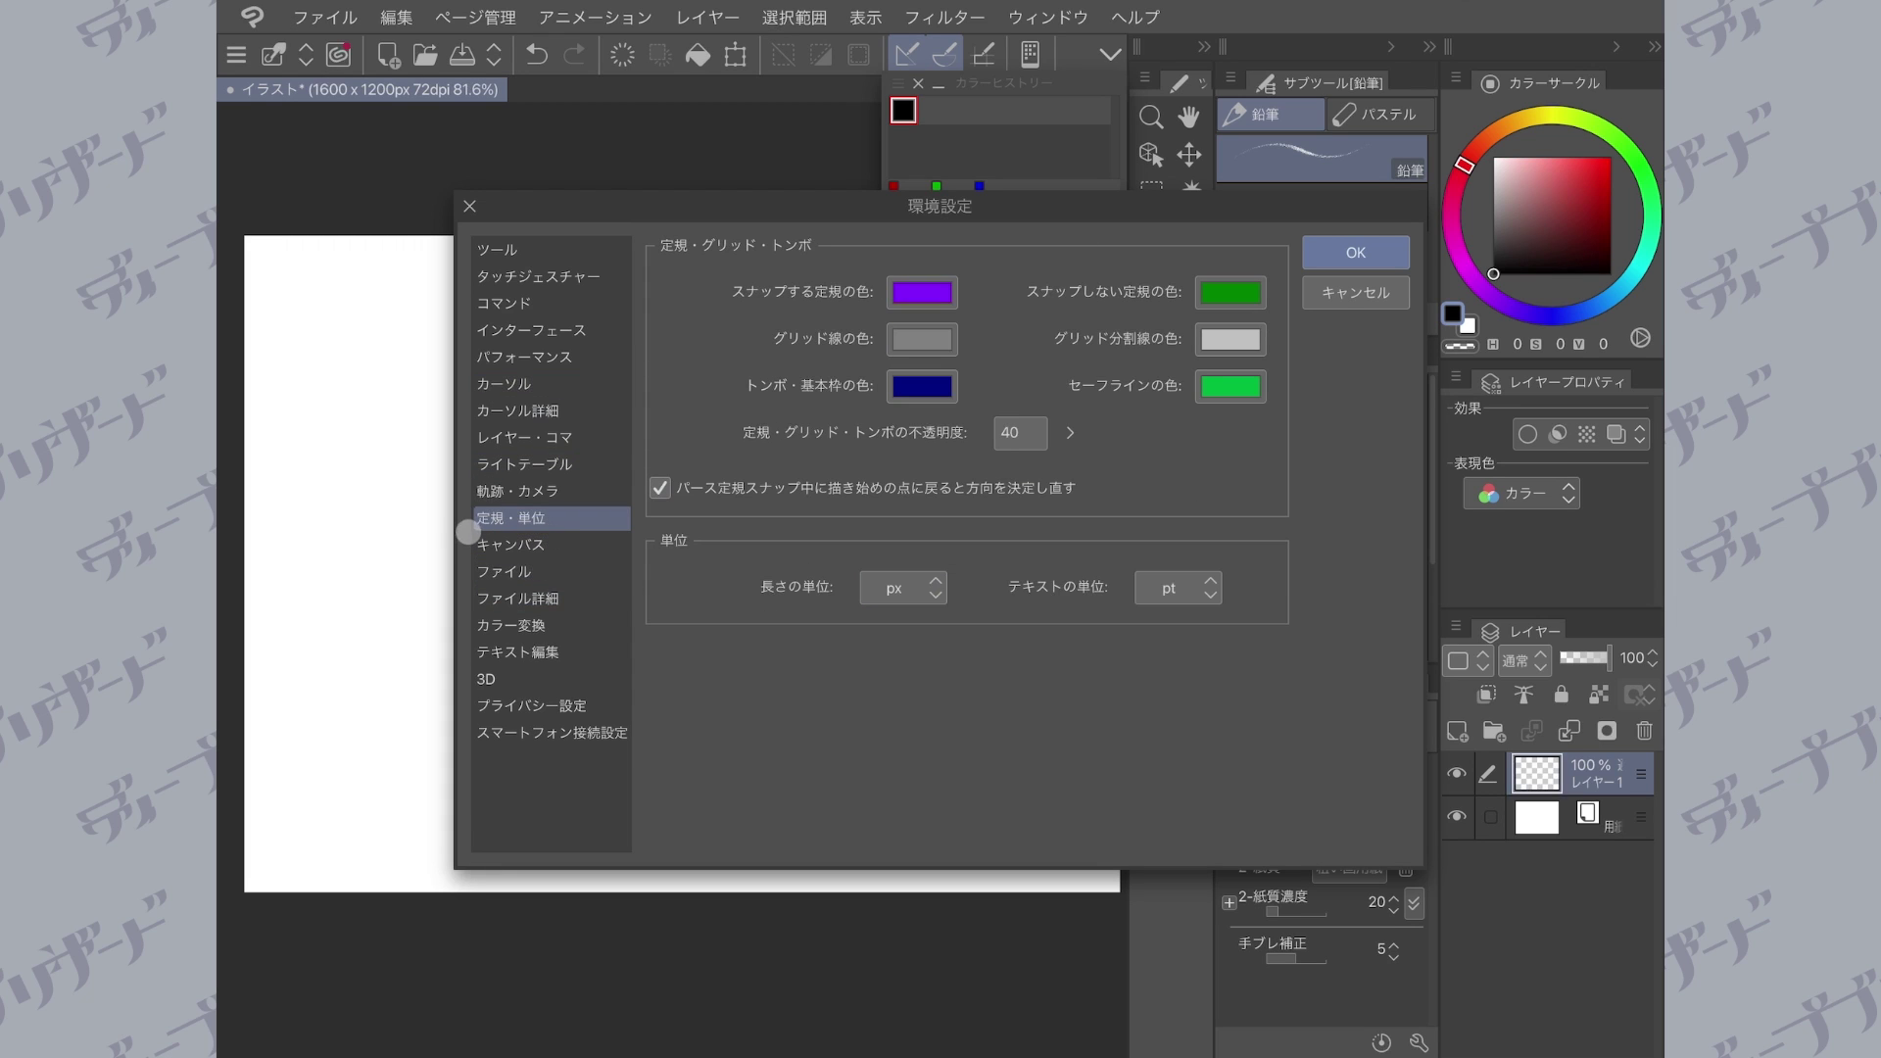
left_click(885, 594)
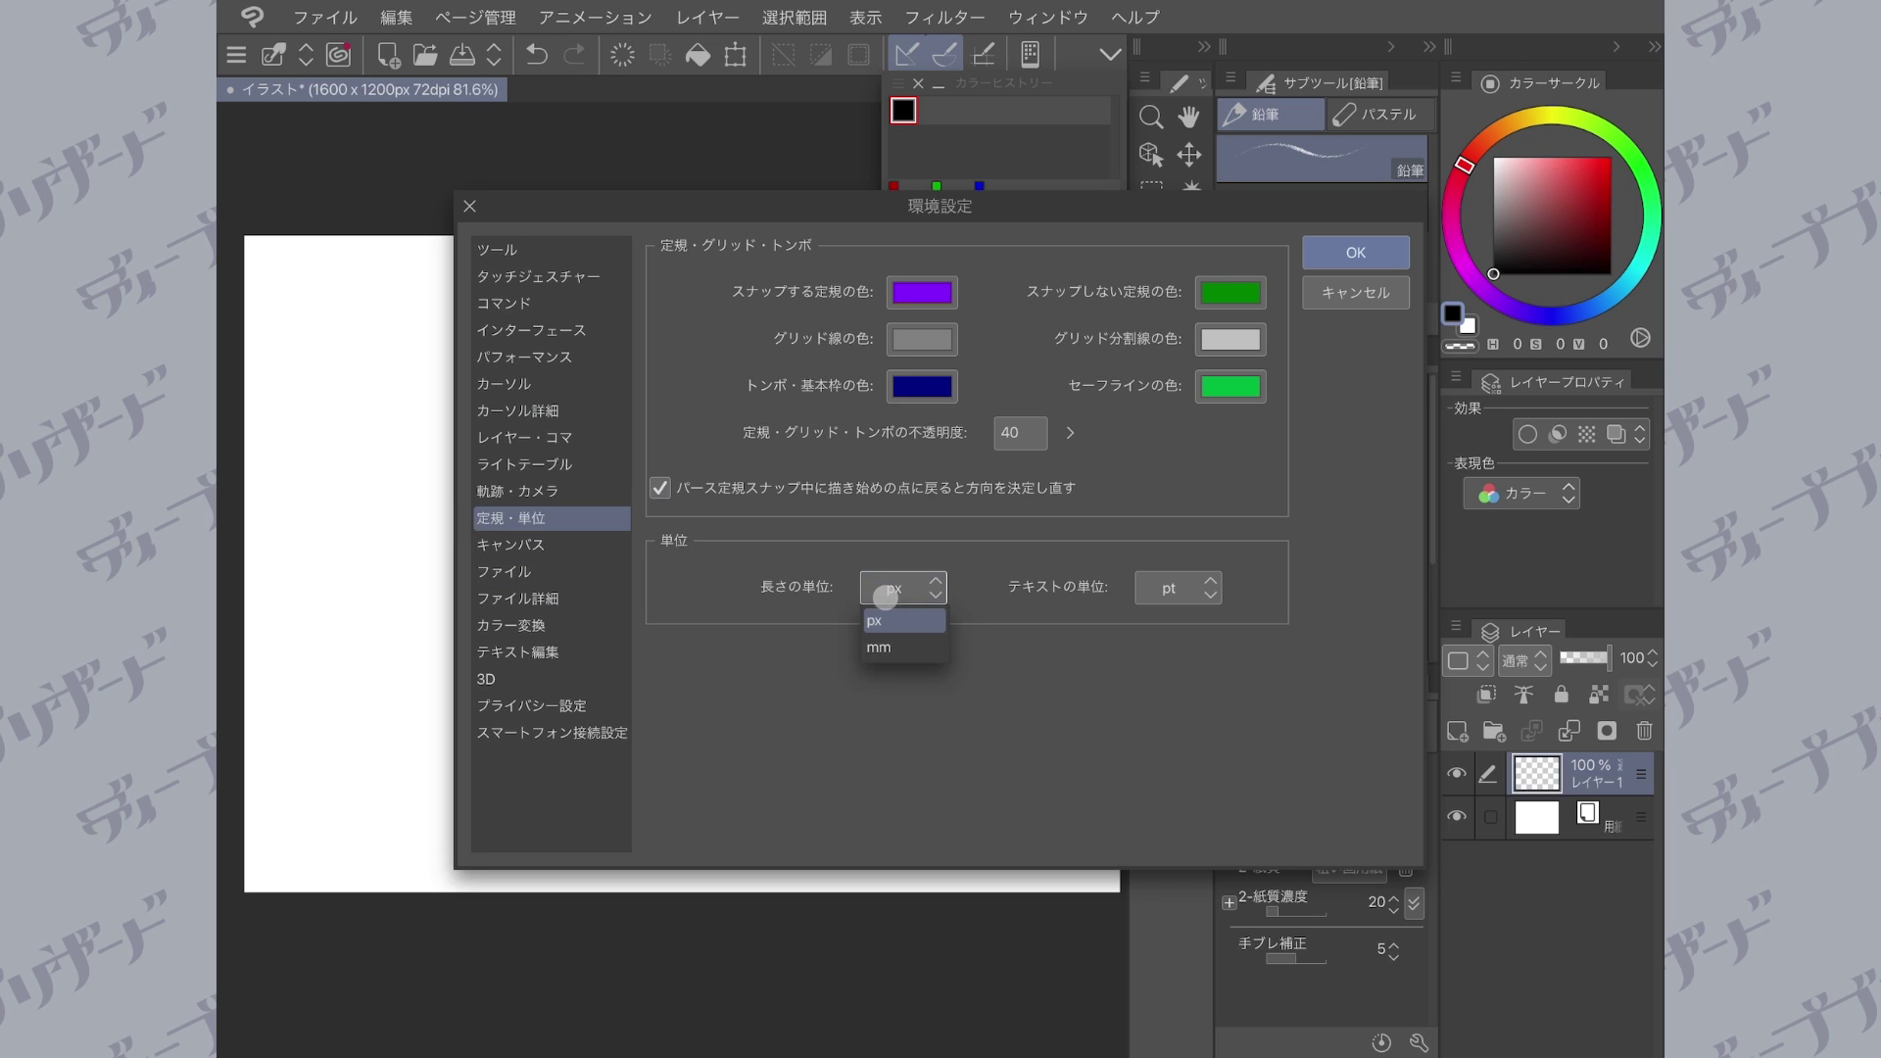
left_click(901, 649)
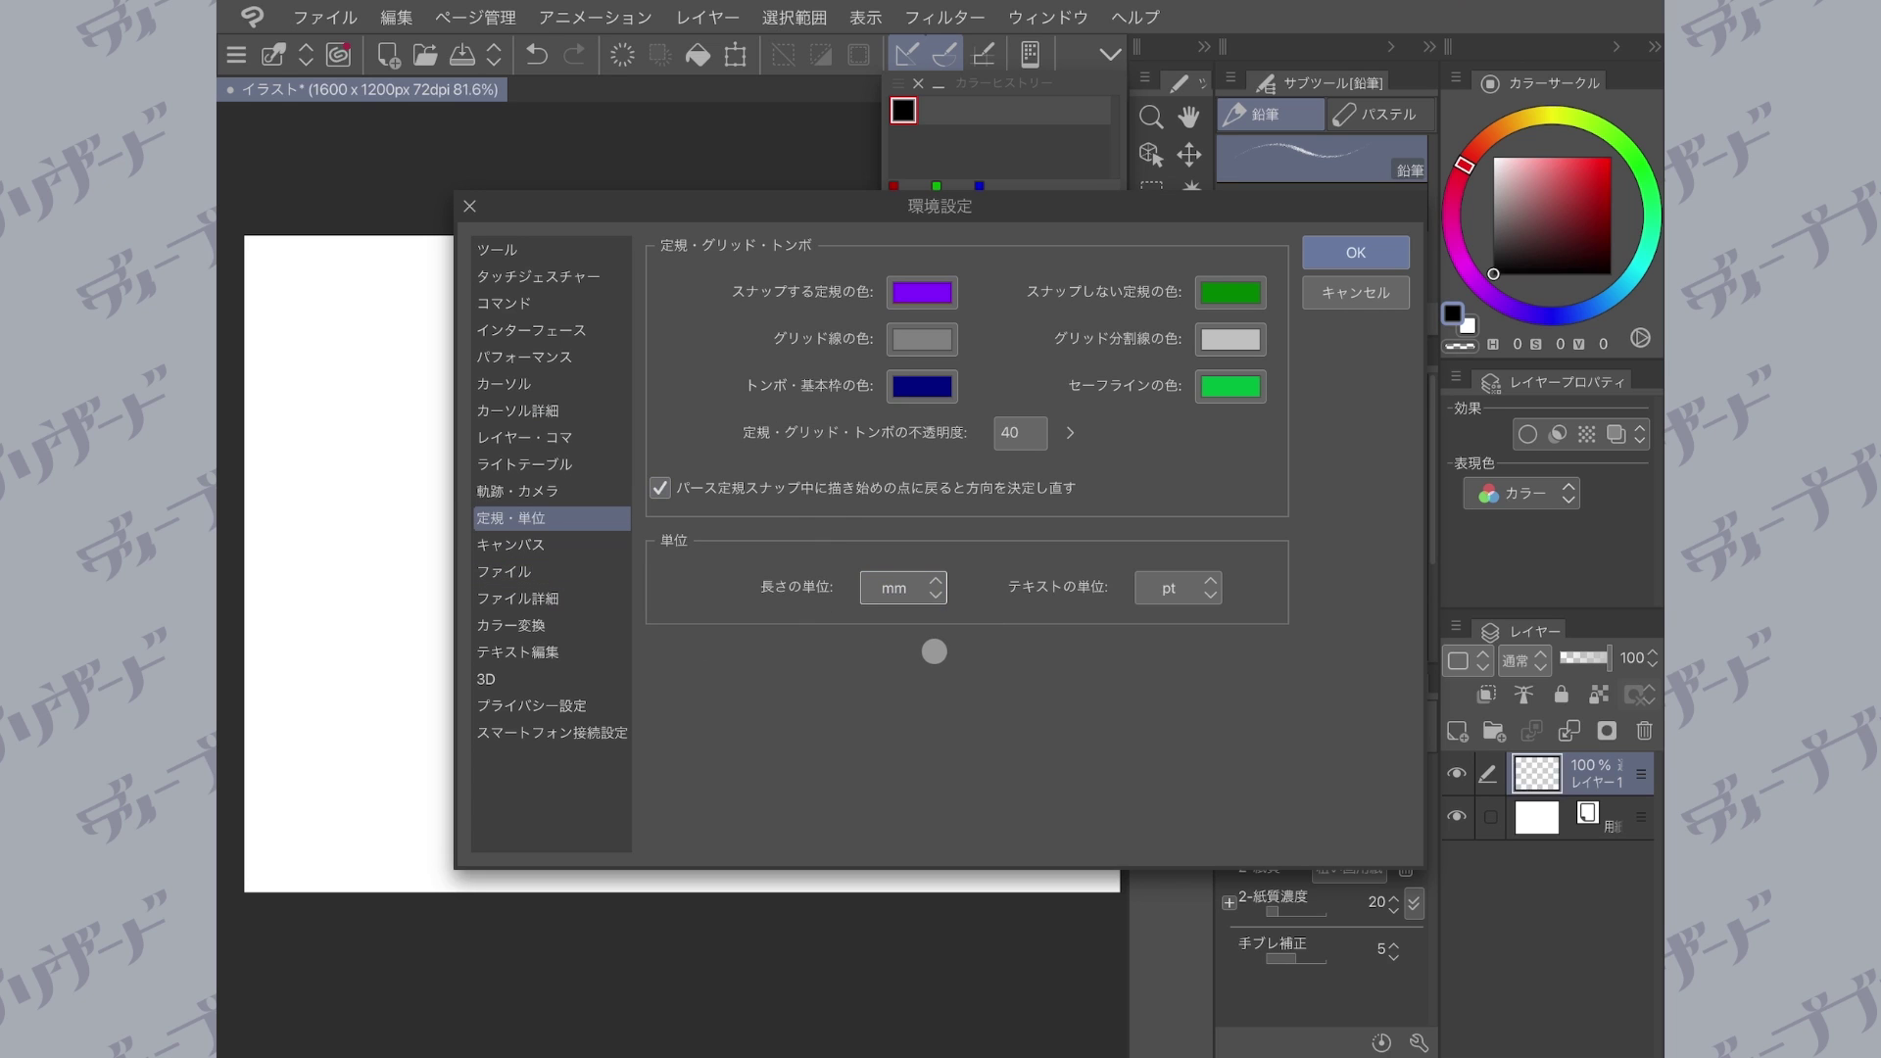
left_click(1352, 249)
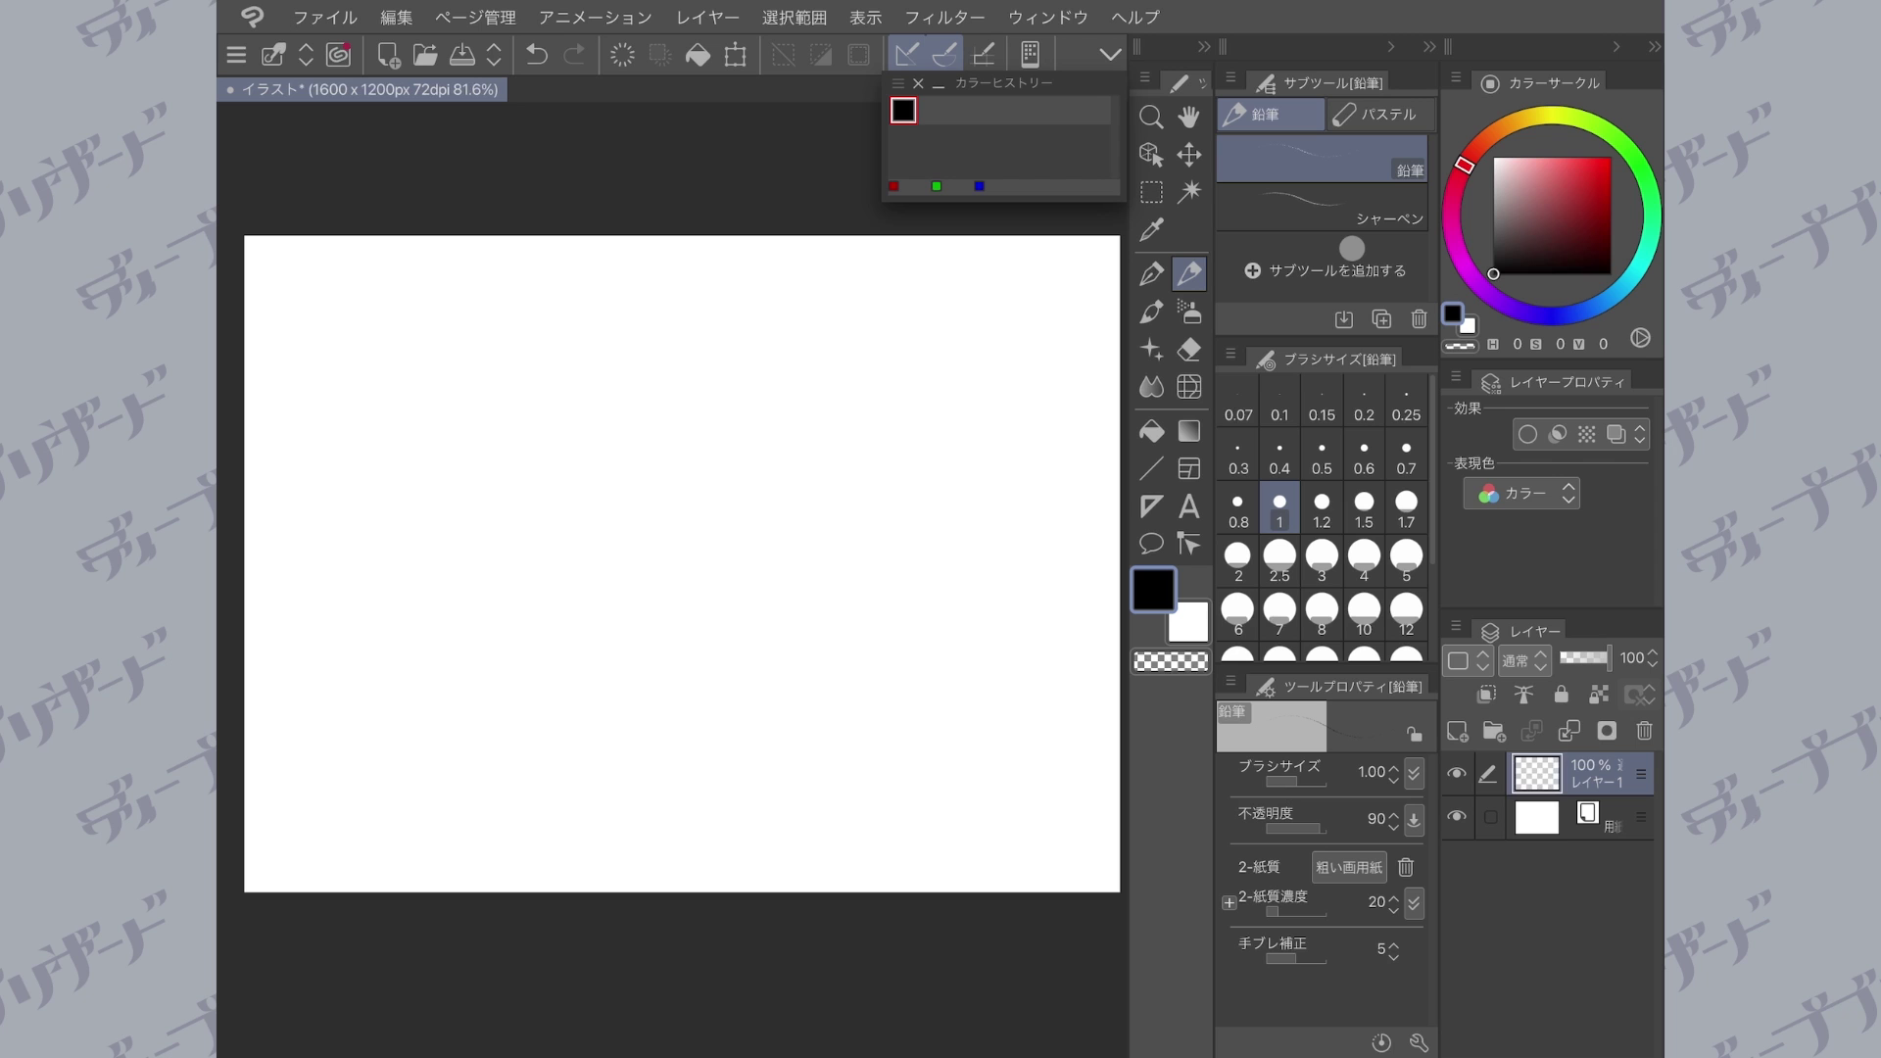